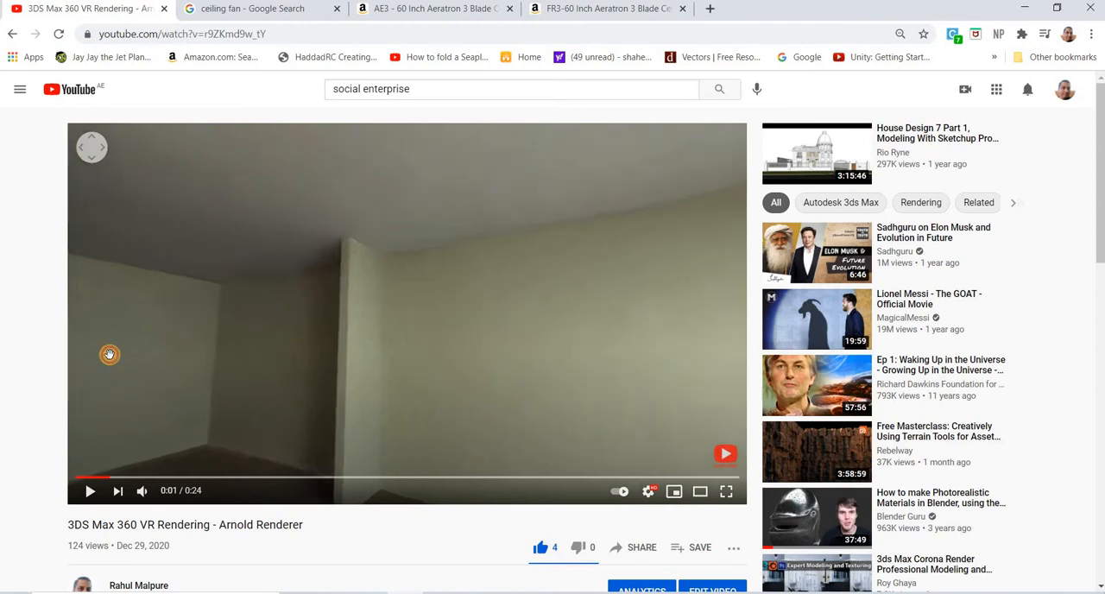
Step: Look around the room and ceiling in the 360-degree 3DS Max VR rendering video
drag(221, 366, 549, 376)
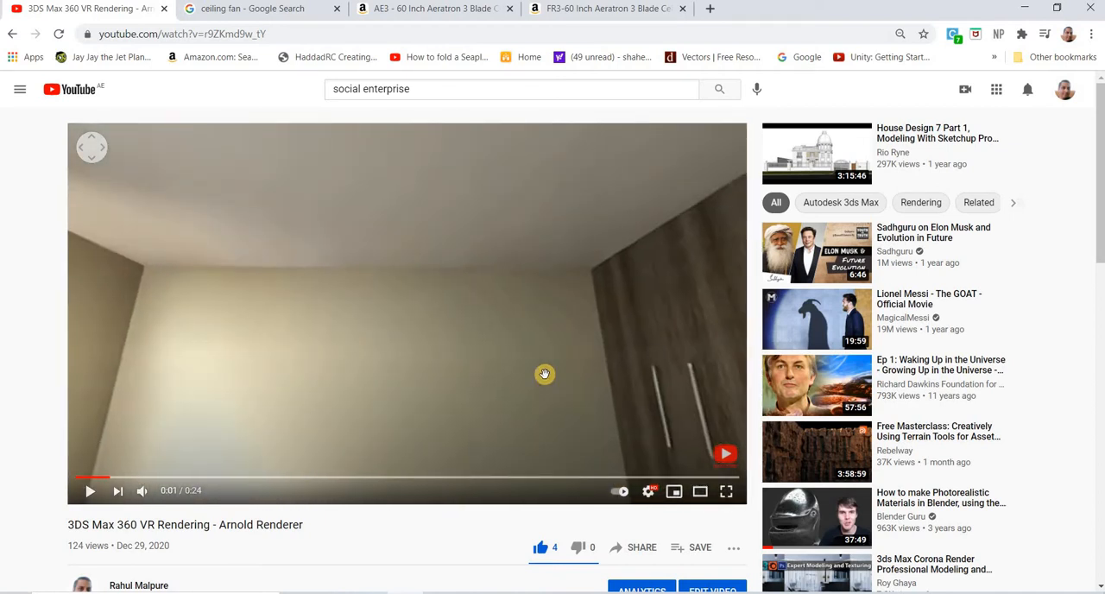
drag(424, 259, 446, 306)
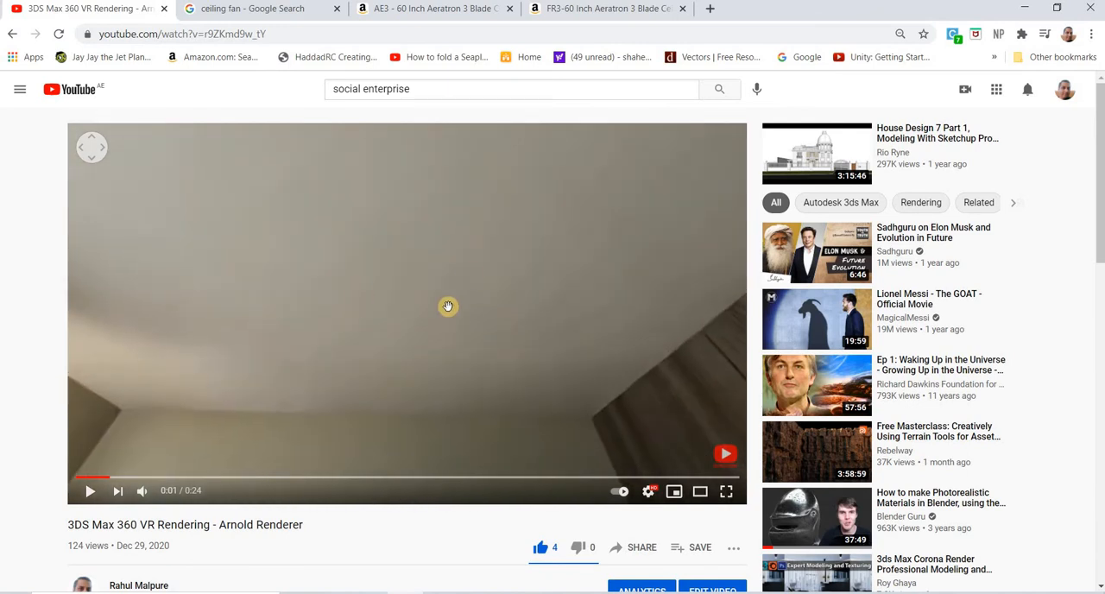
drag(488, 273, 488, 39)
Step: Switch to 3ds Max and play the ceiling fan animation in the Perspective view, stopping it after a while
key(alt+Tab)
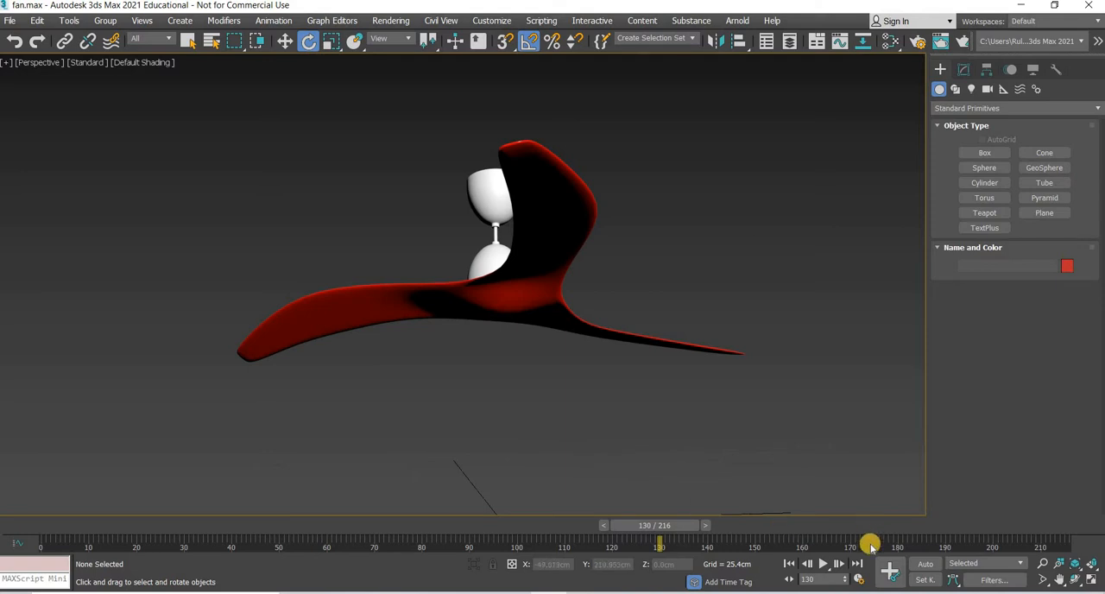
click(821, 565)
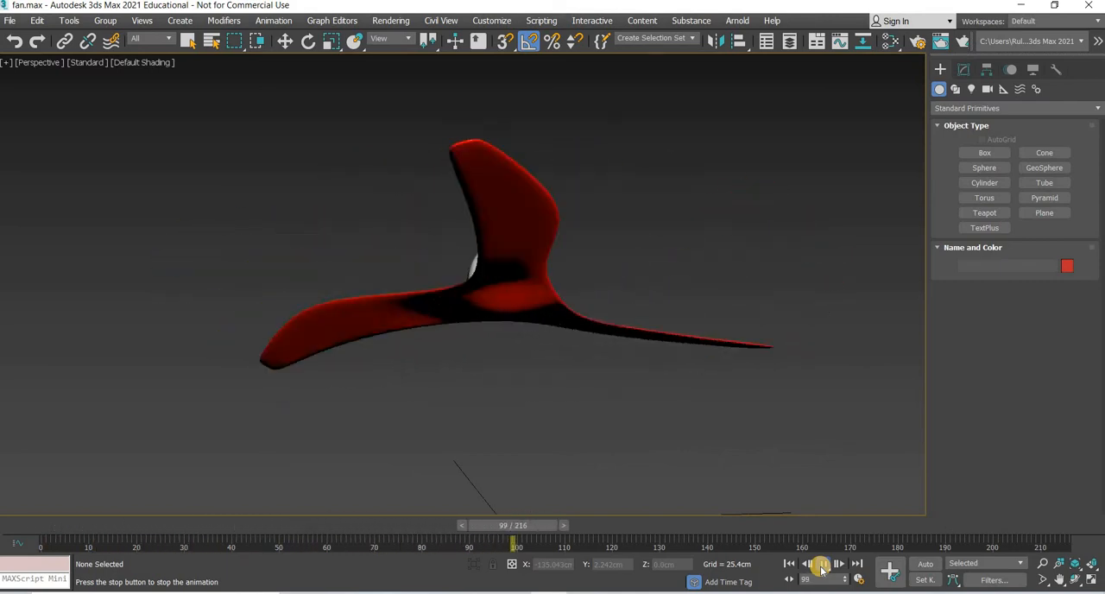
click(822, 568)
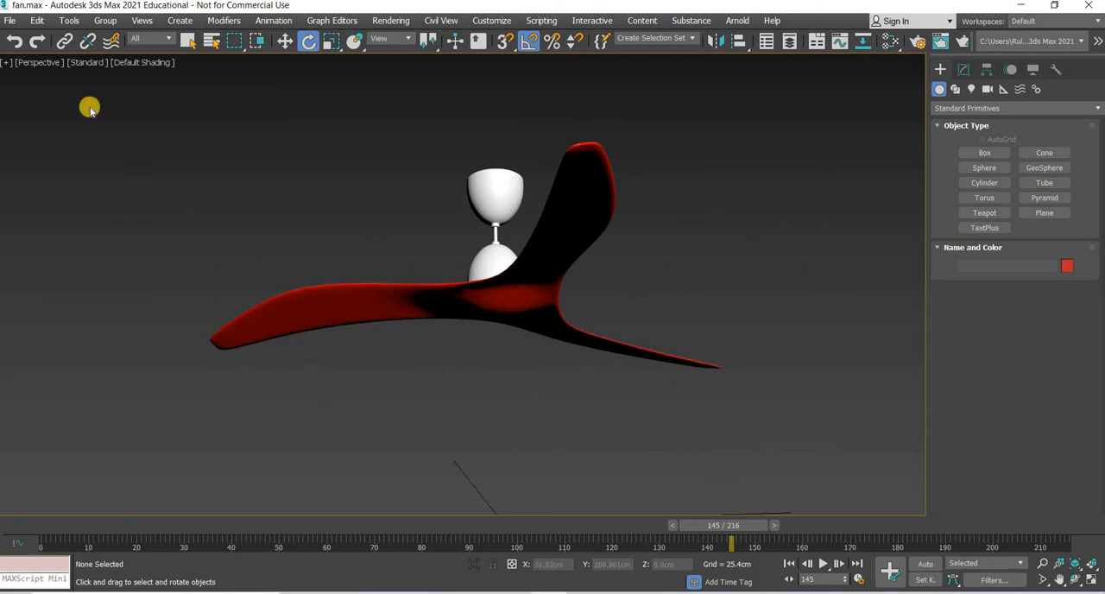
Step: Save the fan.max scene and reset to a new empty scene
click(10, 20)
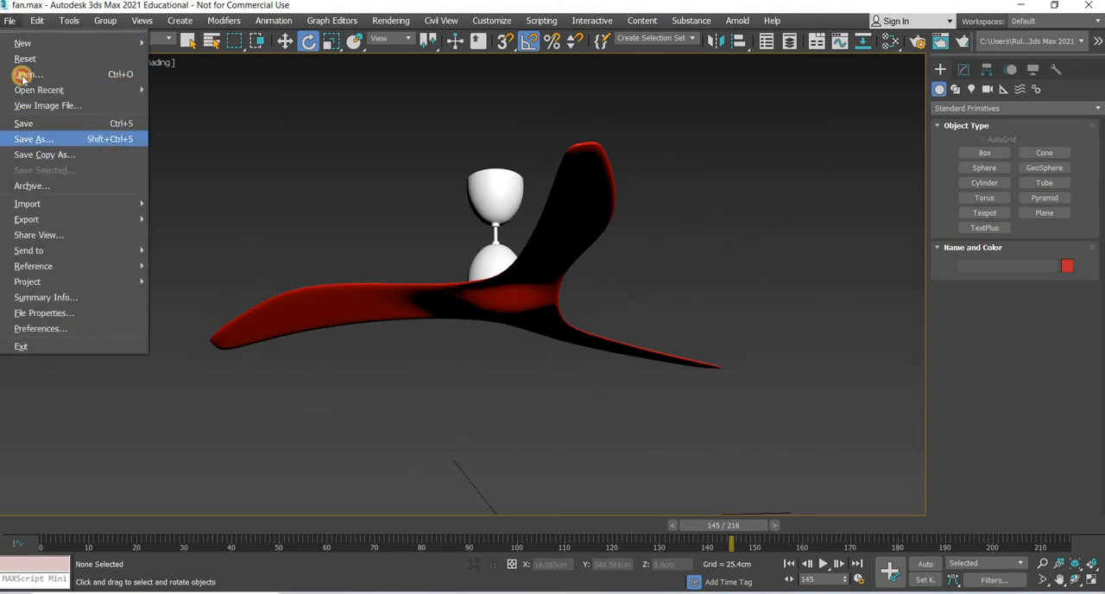
click(23, 123)
click(9, 20)
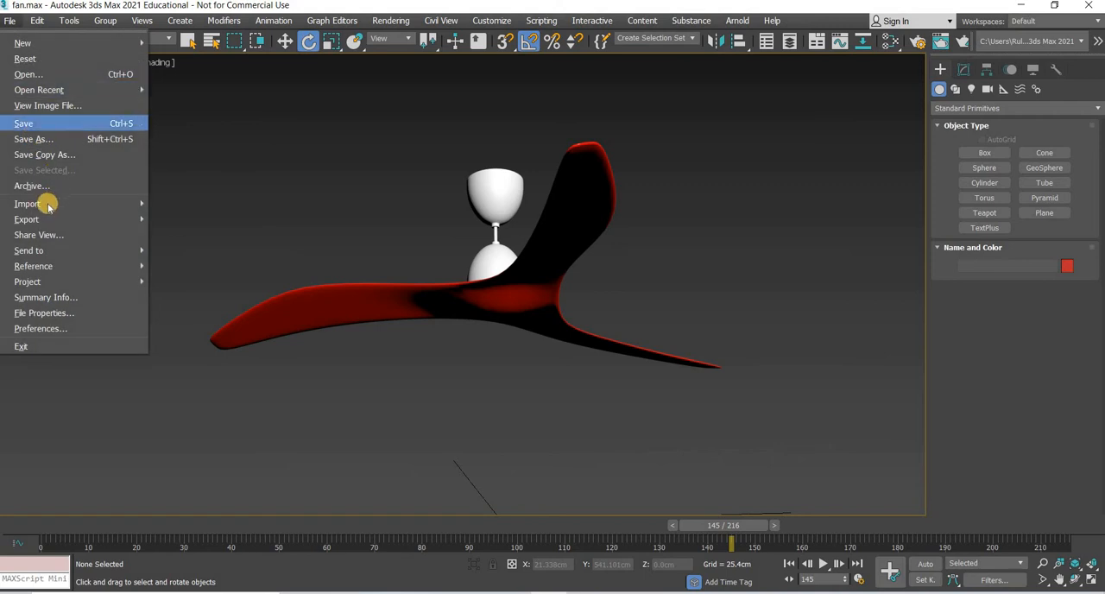
click(24, 59)
click(507, 324)
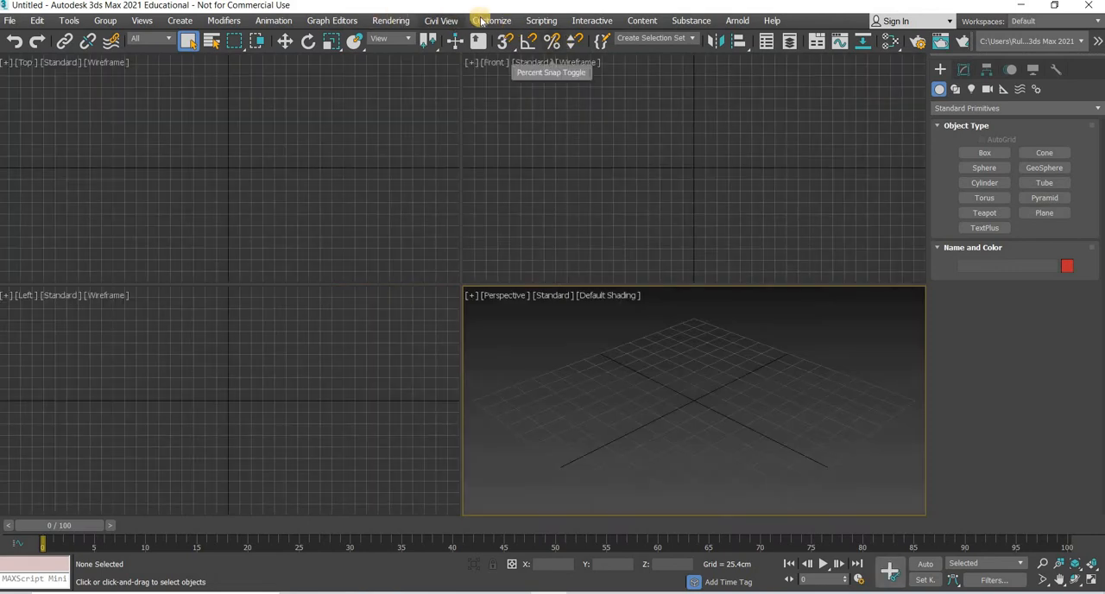
Step: Check the units setup and accept metric Centimeters as the display unit scale
click(491, 20)
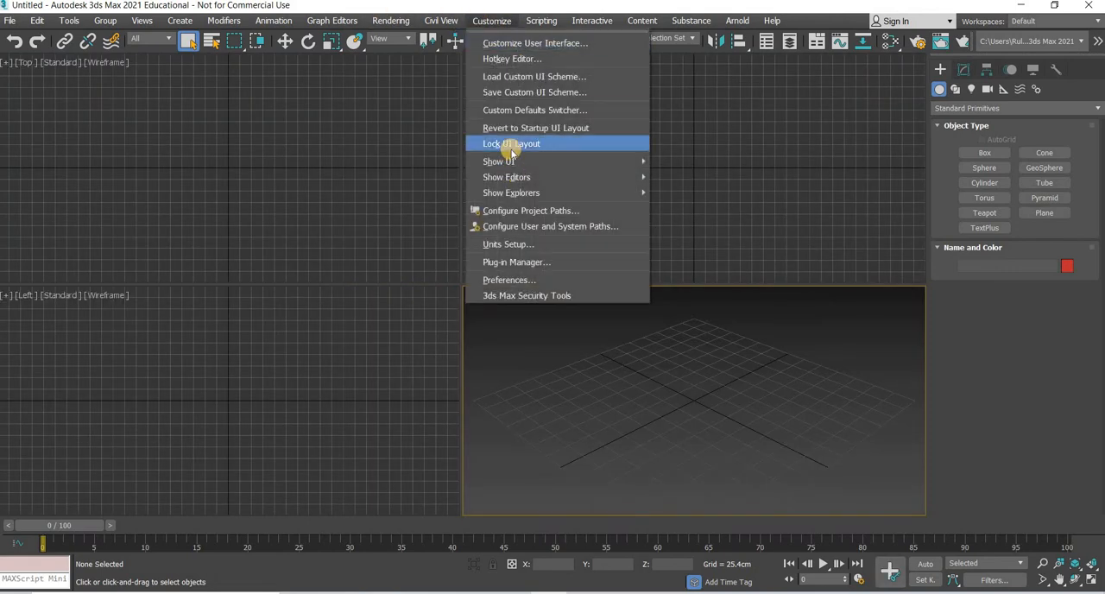
click(510, 245)
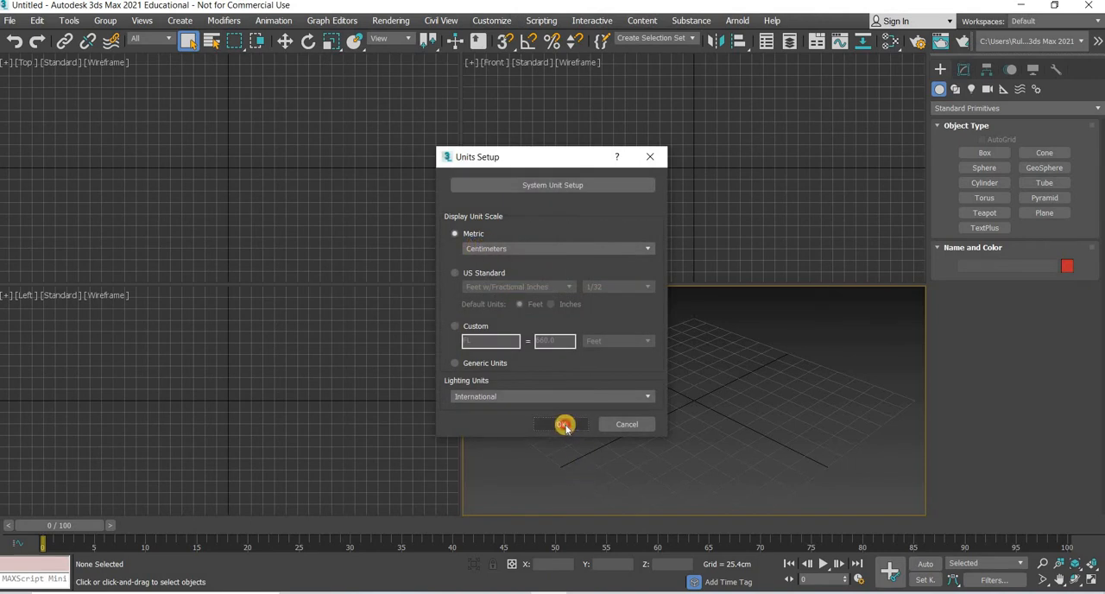
click(562, 424)
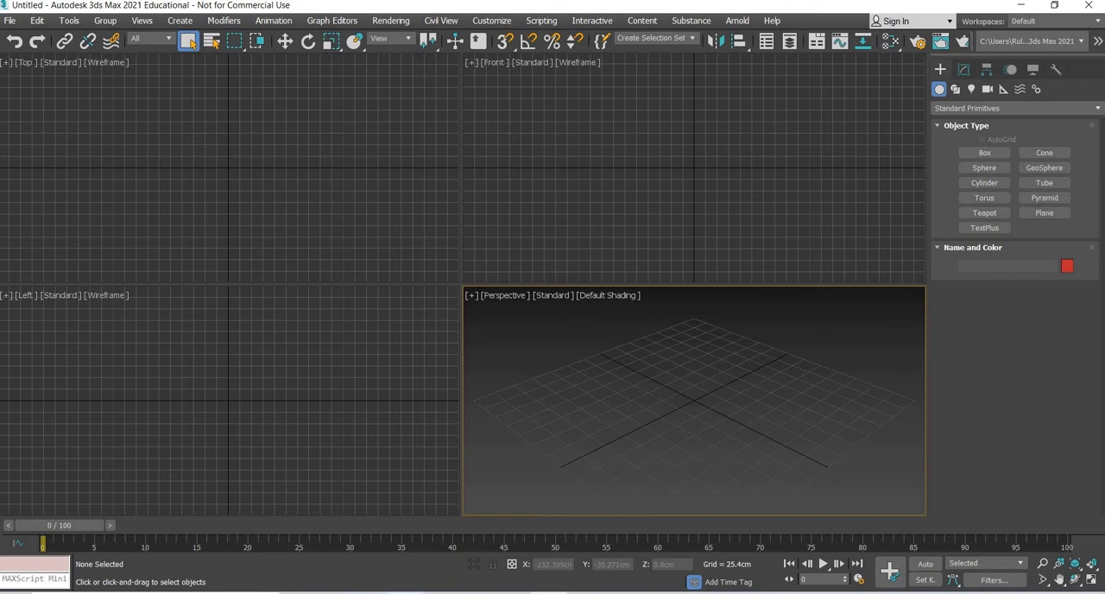
Step: Switch to the browser and examine the product images of the FR3-60 and AE3-60 Inch Aeratron 3 Blade ceiling fans
click(406, 535)
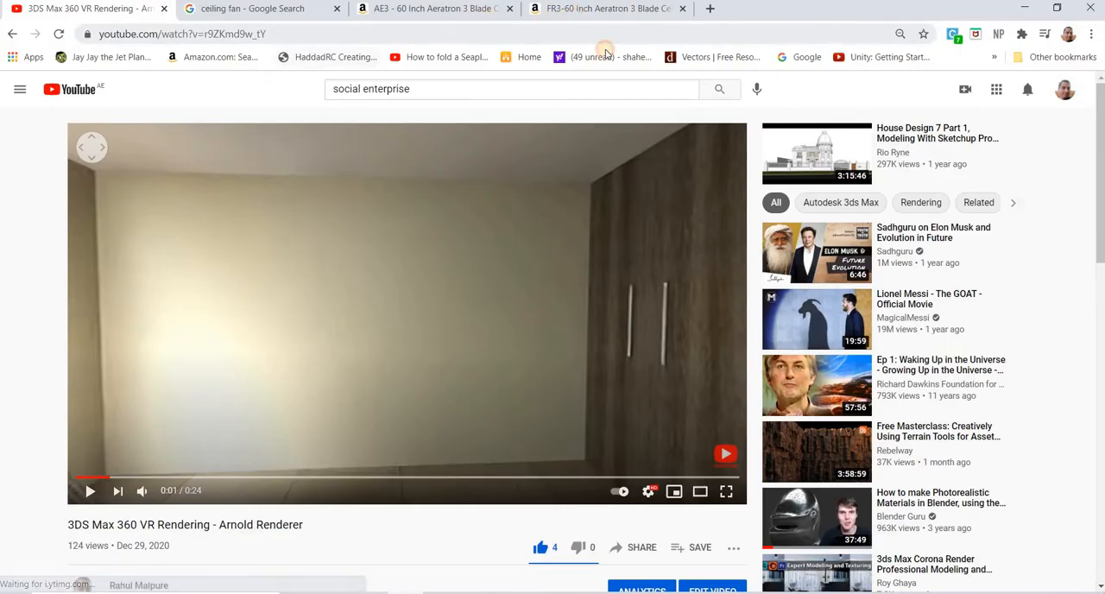
click(607, 9)
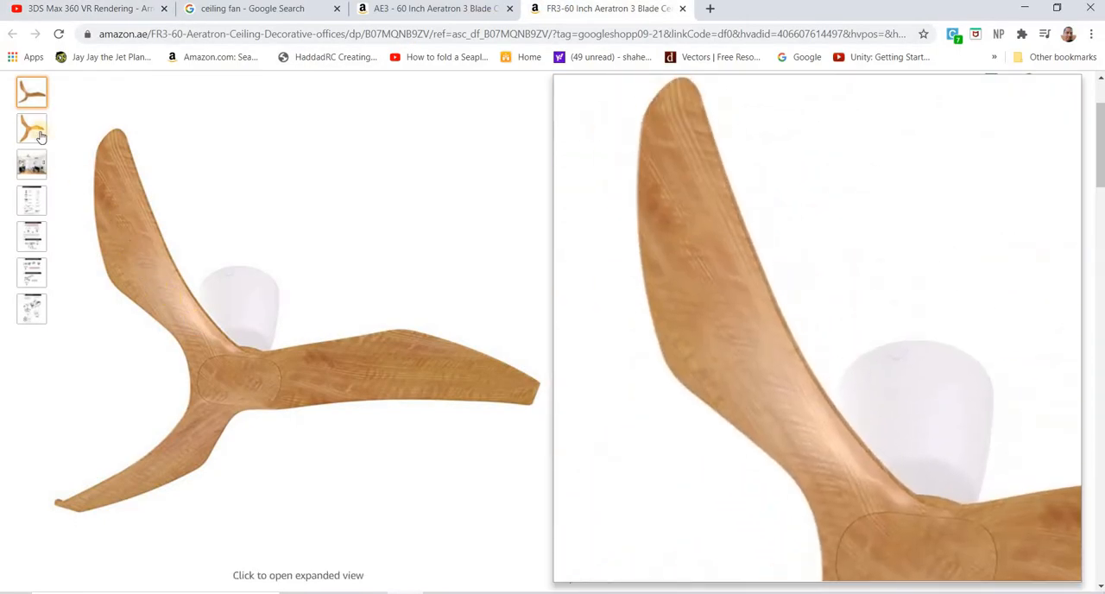
mouse_move(32, 130)
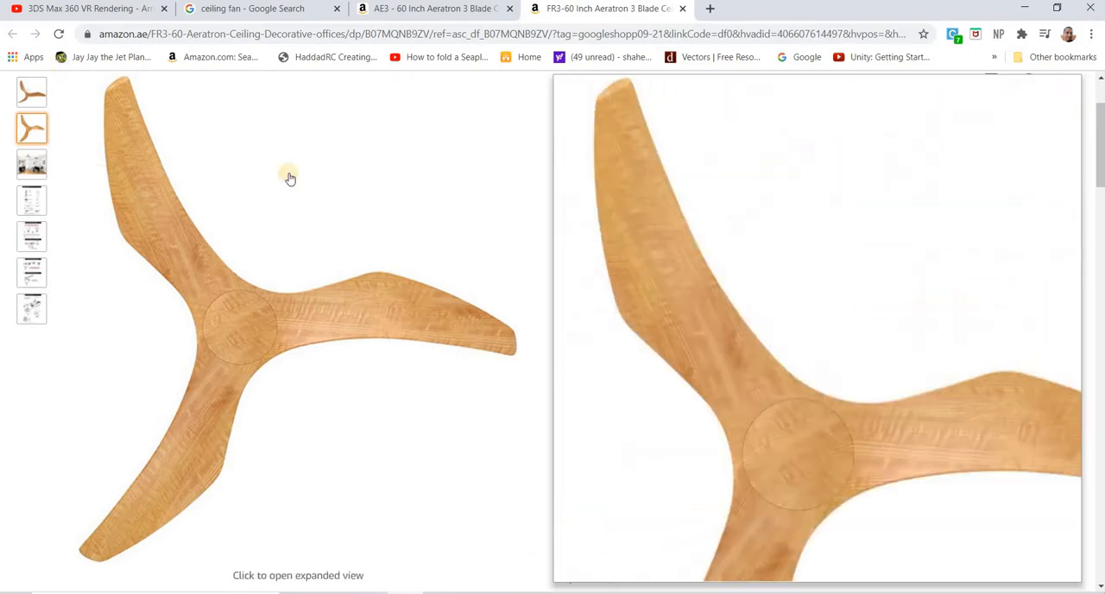
click(423, 9)
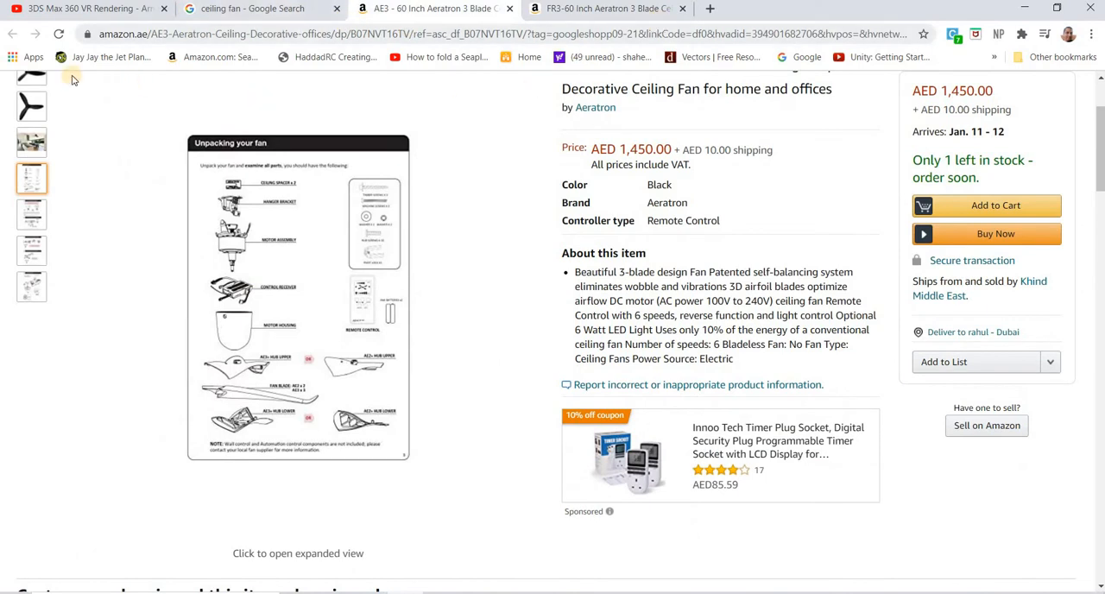
scroll(56, 206, up, 2)
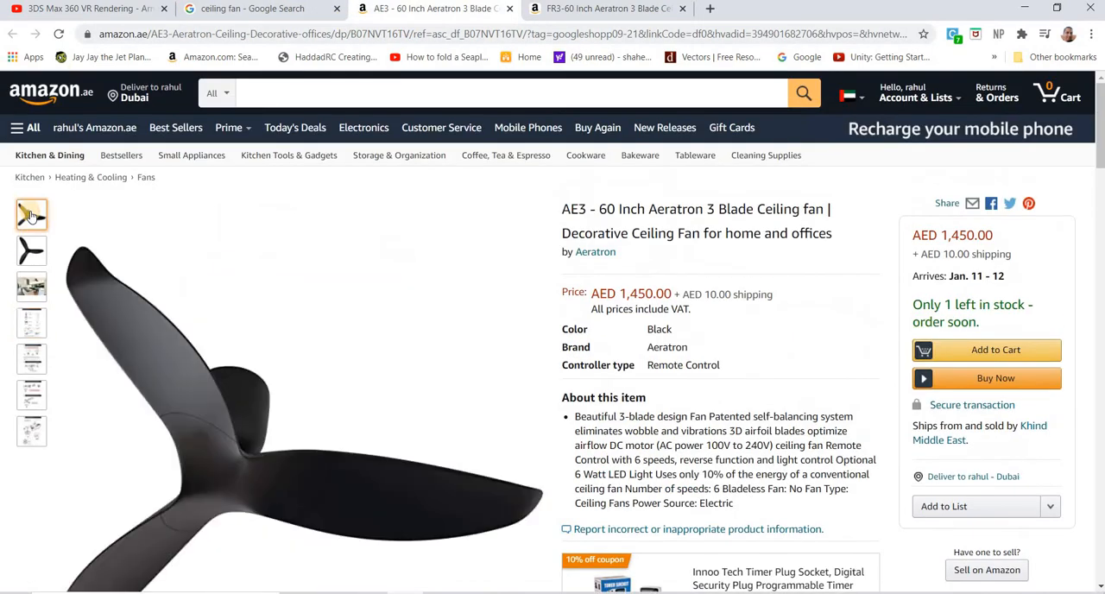
scroll(33, 215, down, 2)
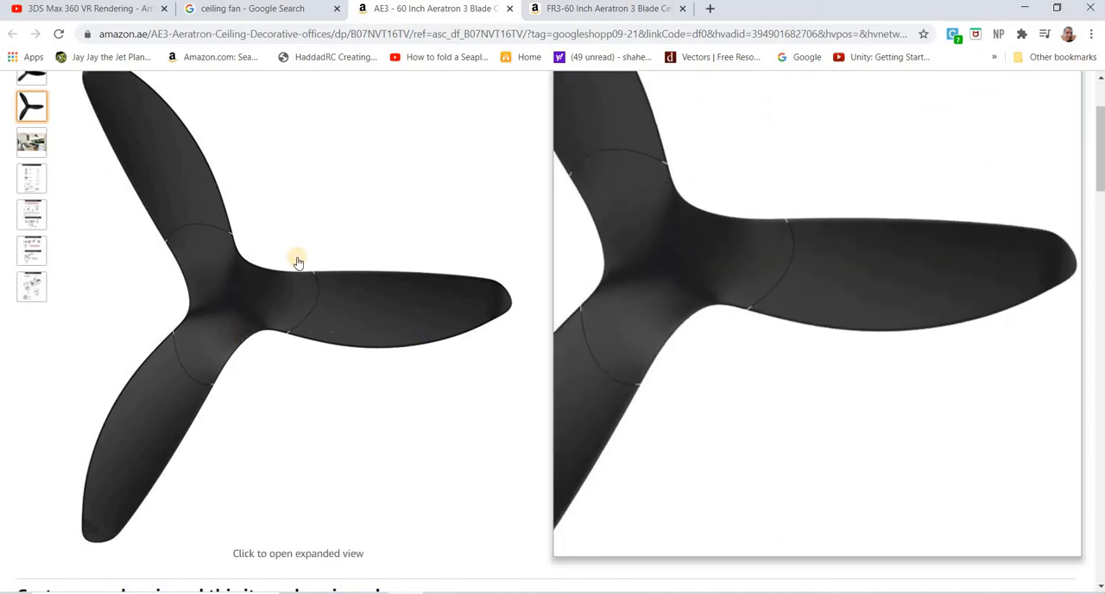
scroll(119, 239, up, 2)
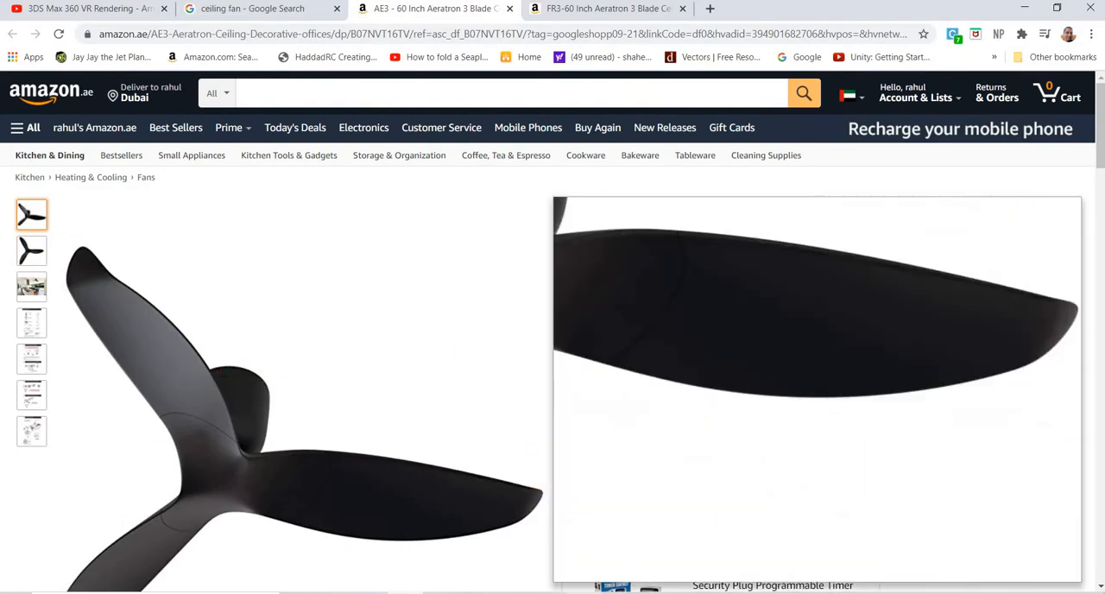
Step: Switch back to 3ds Max and create a plane about 357 cm long and 430 cm wide around the origin in the Top view
key(alt+Tab)
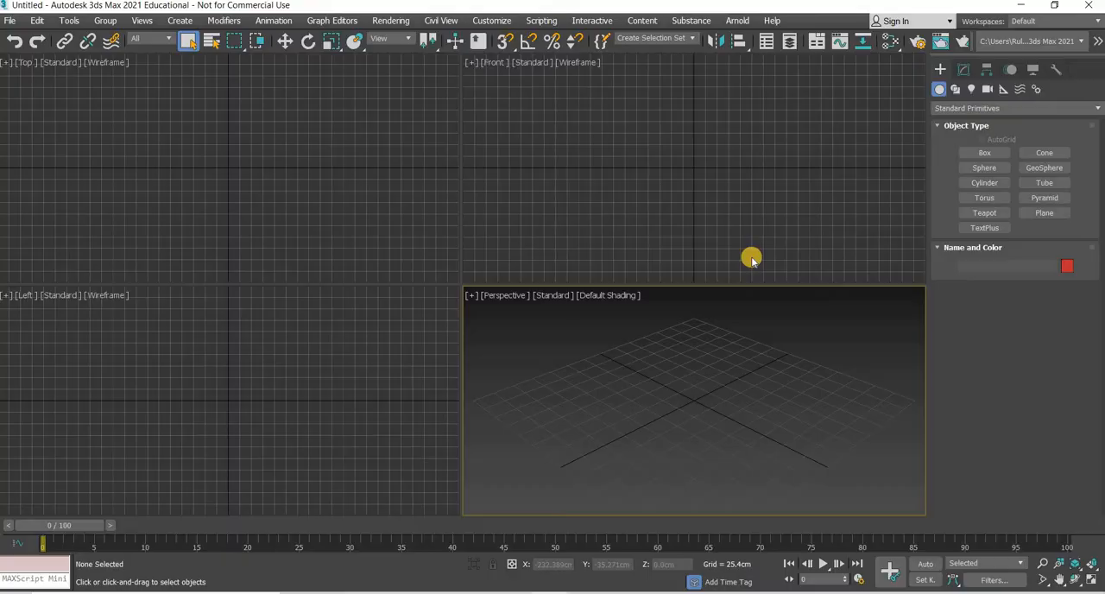
click(1045, 212)
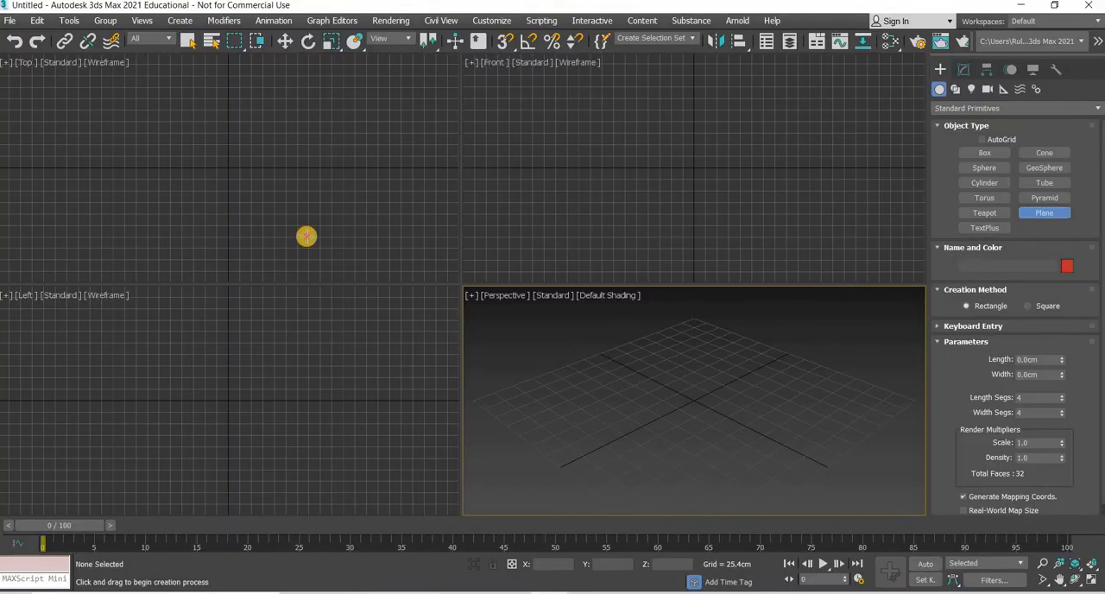
drag(307, 236, 327, 251)
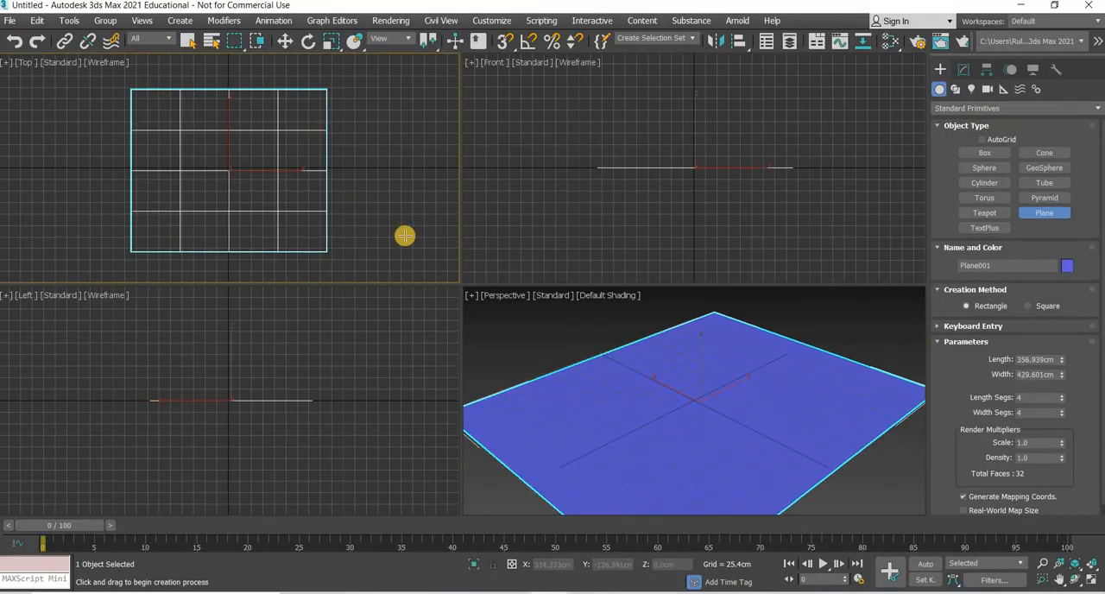
Step: Create a Physical Material and connect a Bitmap with the "ceiling fan" reference image to its Base Color Map
key(m)
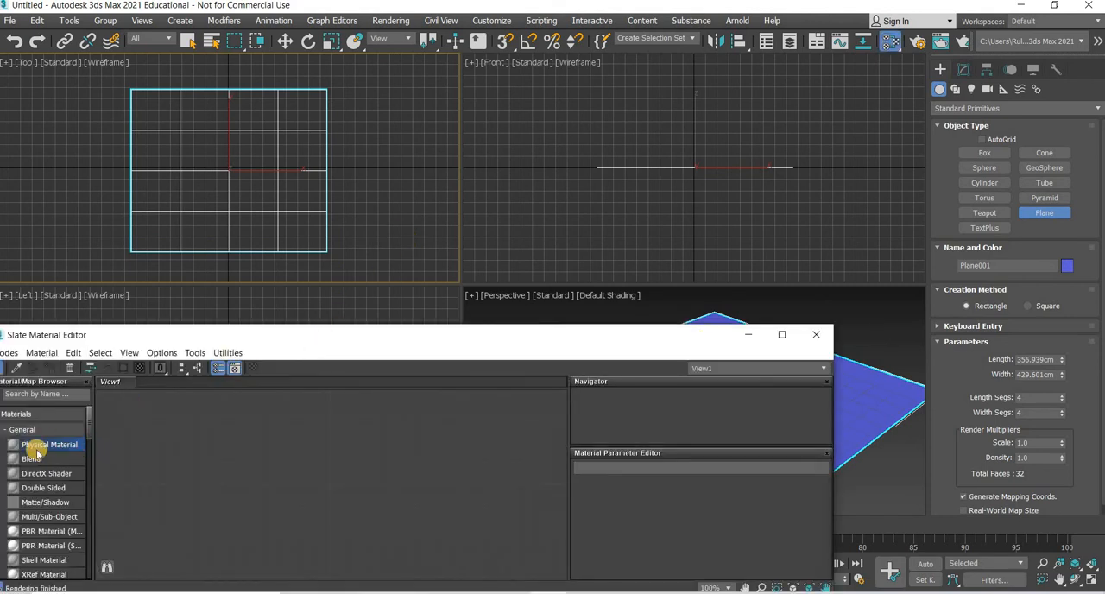
drag(241, 443, 361, 461)
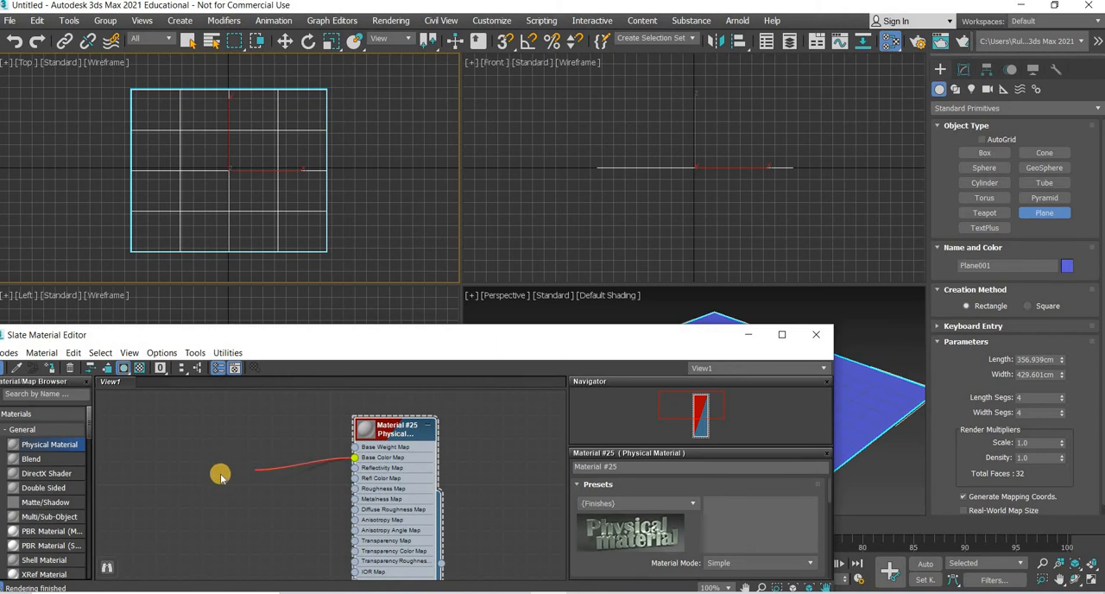
drag(221, 477, 223, 474)
mouse_move(315, 494)
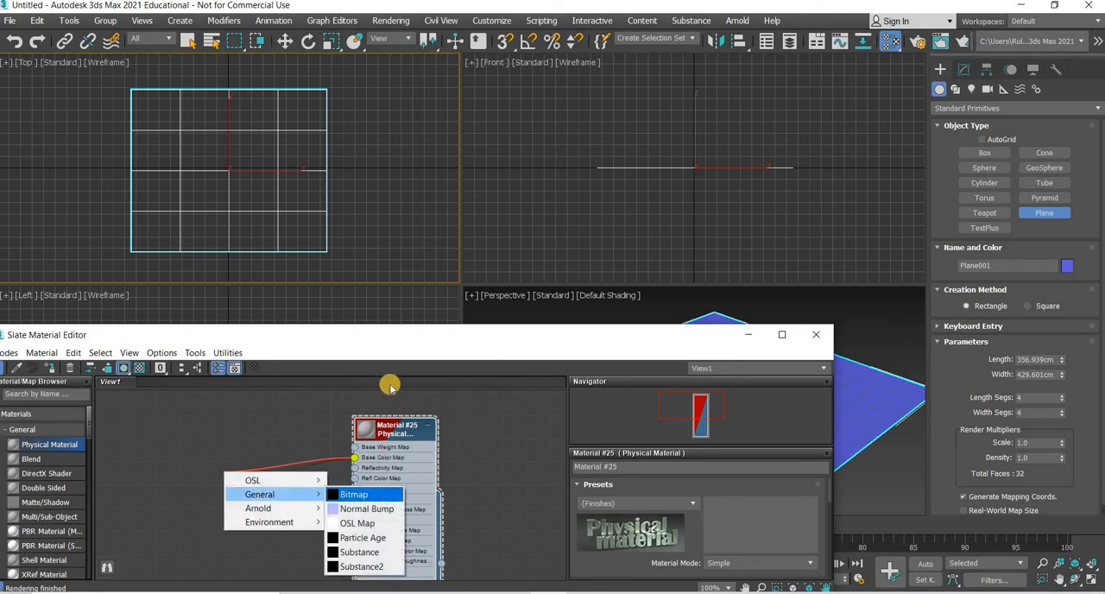
click(353, 494)
click(226, 137)
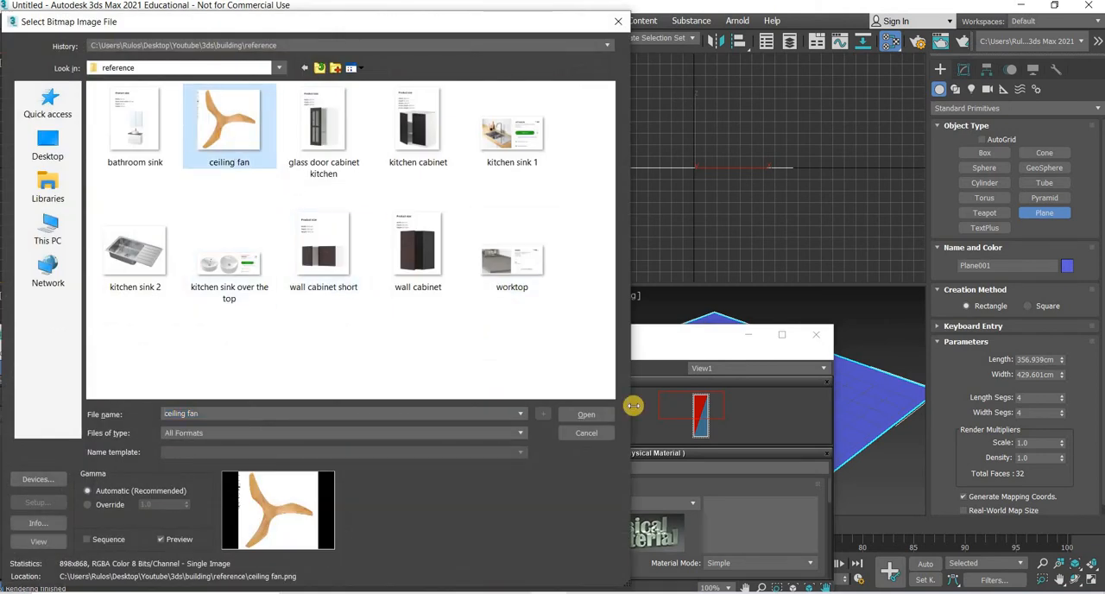
click(581, 415)
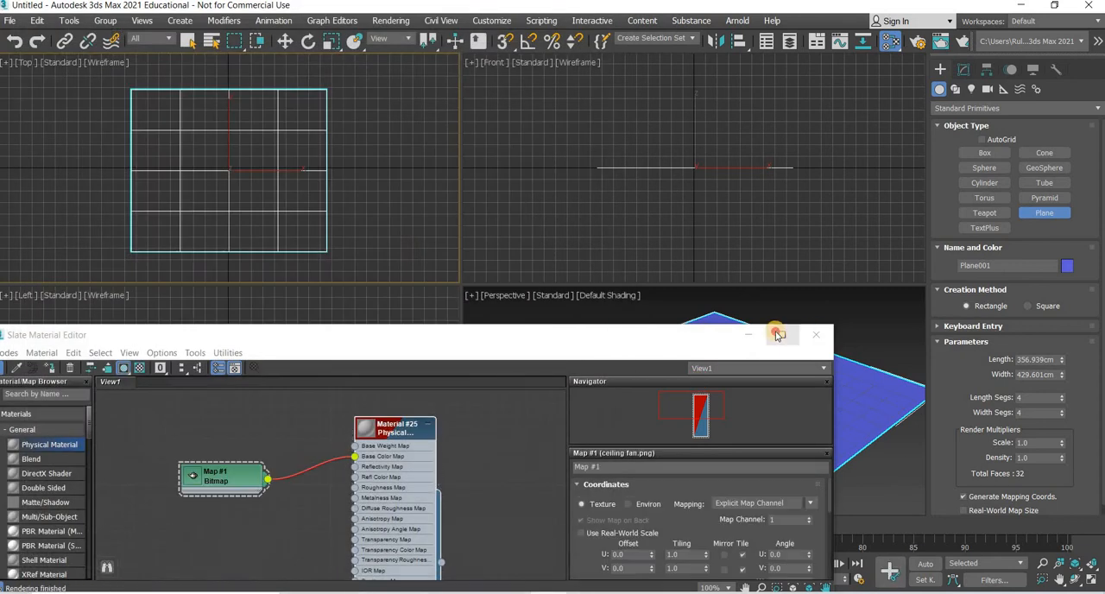
Step: Switch the Top view's display from wireframe to Default Shading
click(94, 62)
click(126, 80)
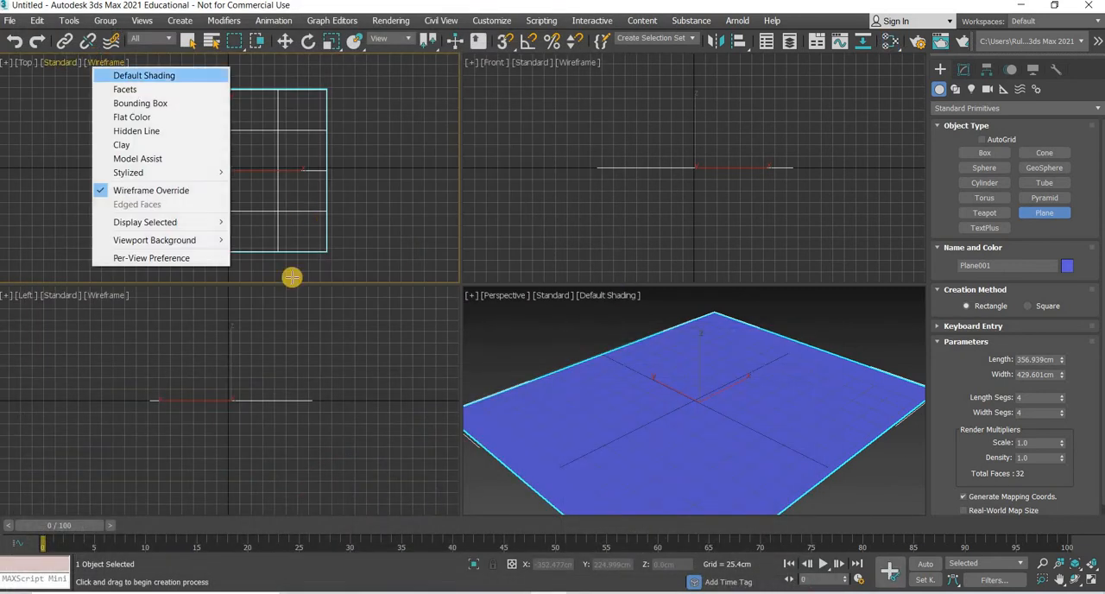
click(197, 475)
Step: Assign the ceiling fan Physical Material to the selected plane and minimize the material editor
key(m)
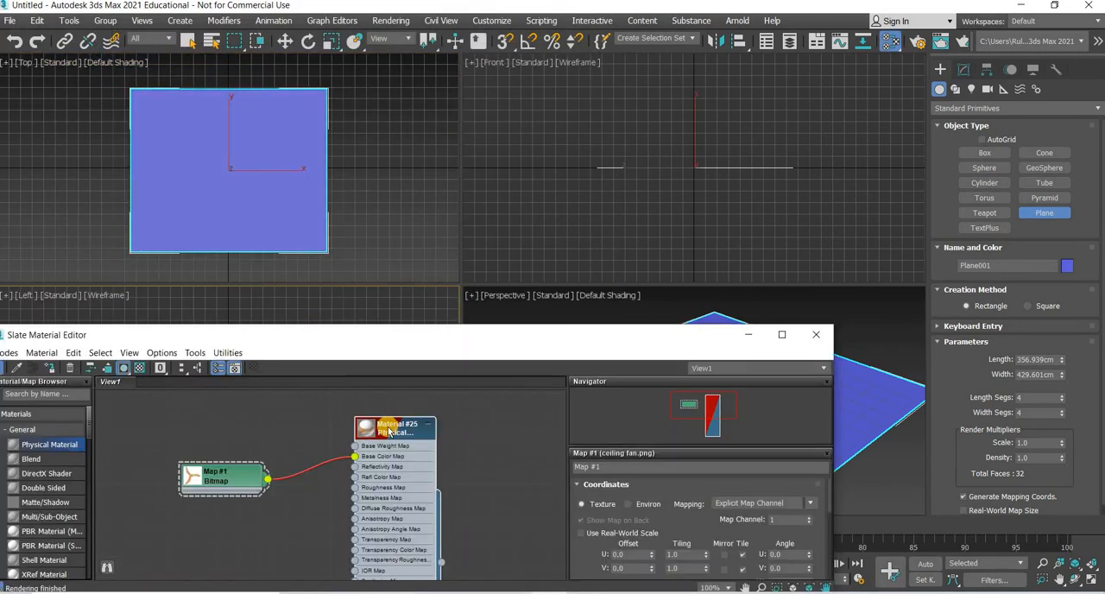
right_click(418, 141)
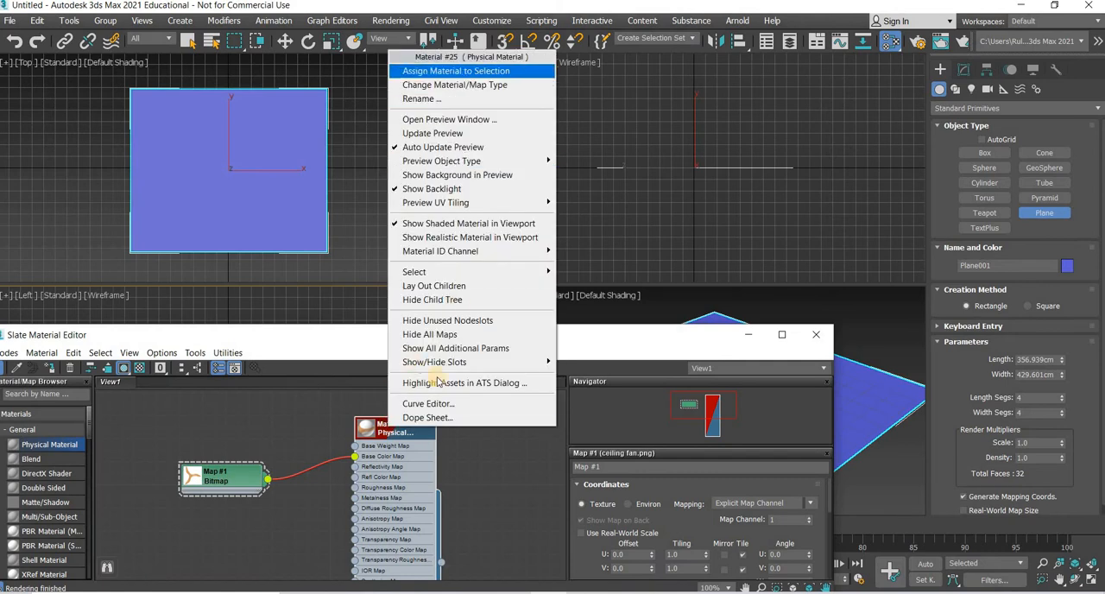
click(423, 70)
click(748, 335)
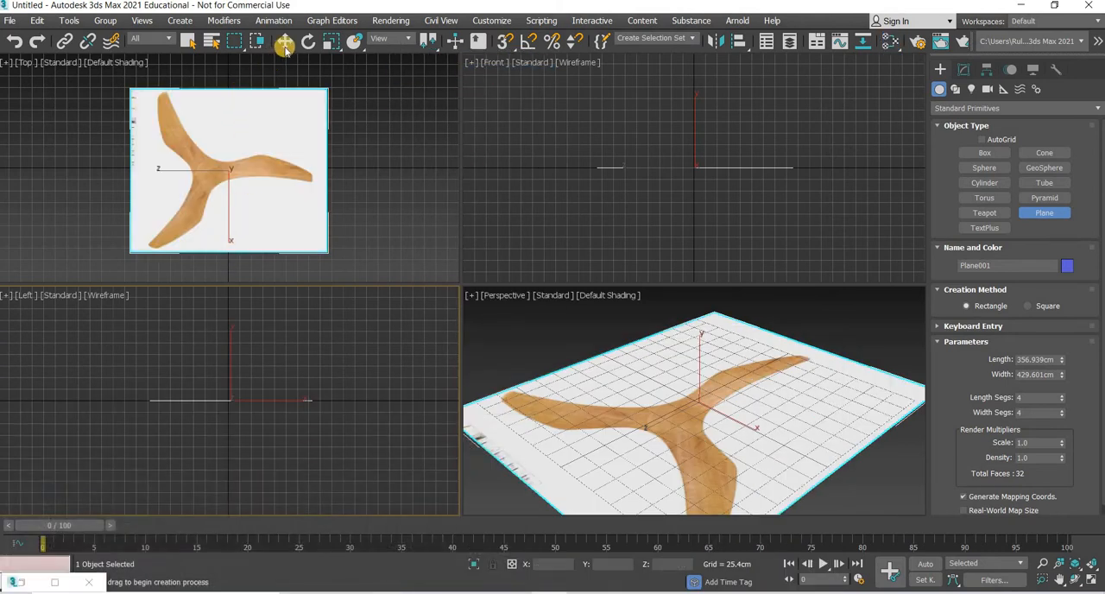
Step: Maximize the Top view and move the reference plane to absolute X 0 cm and Y 0 cm
key(w)
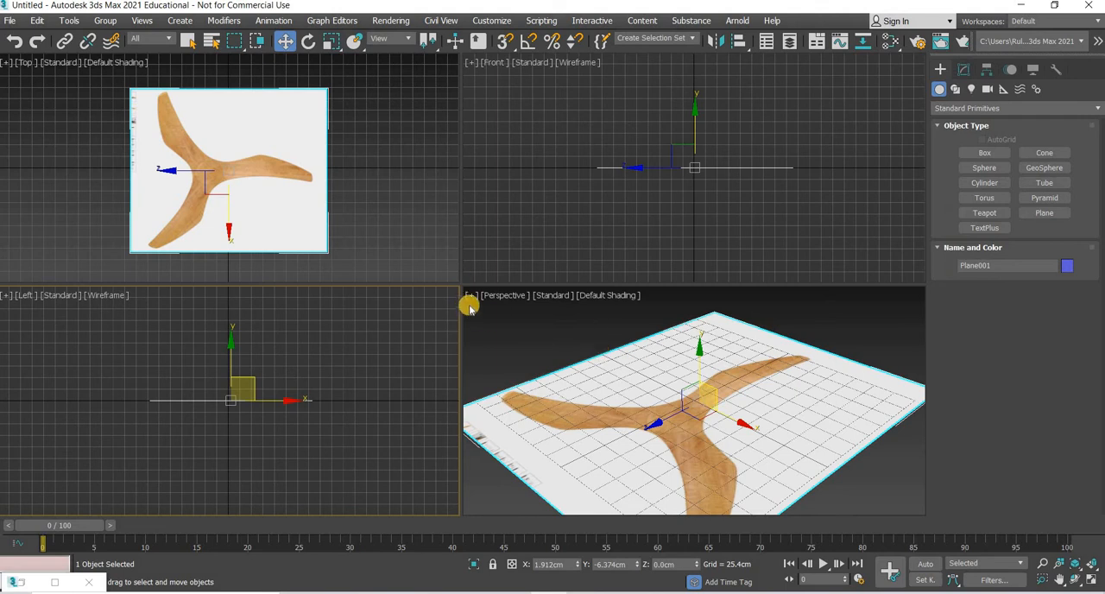
click(345, 268)
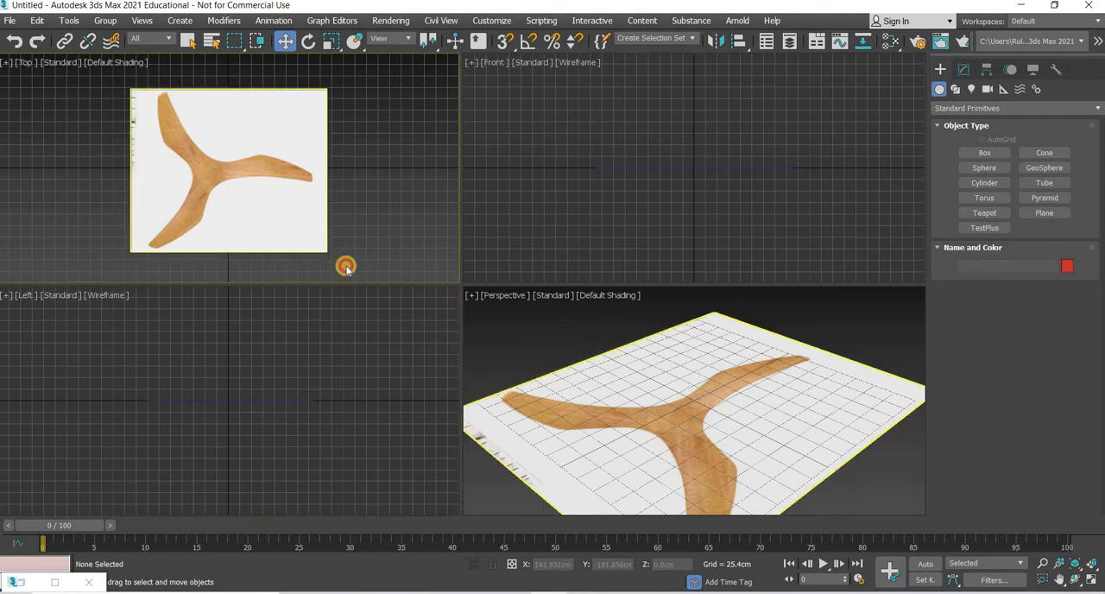
click(1097, 586)
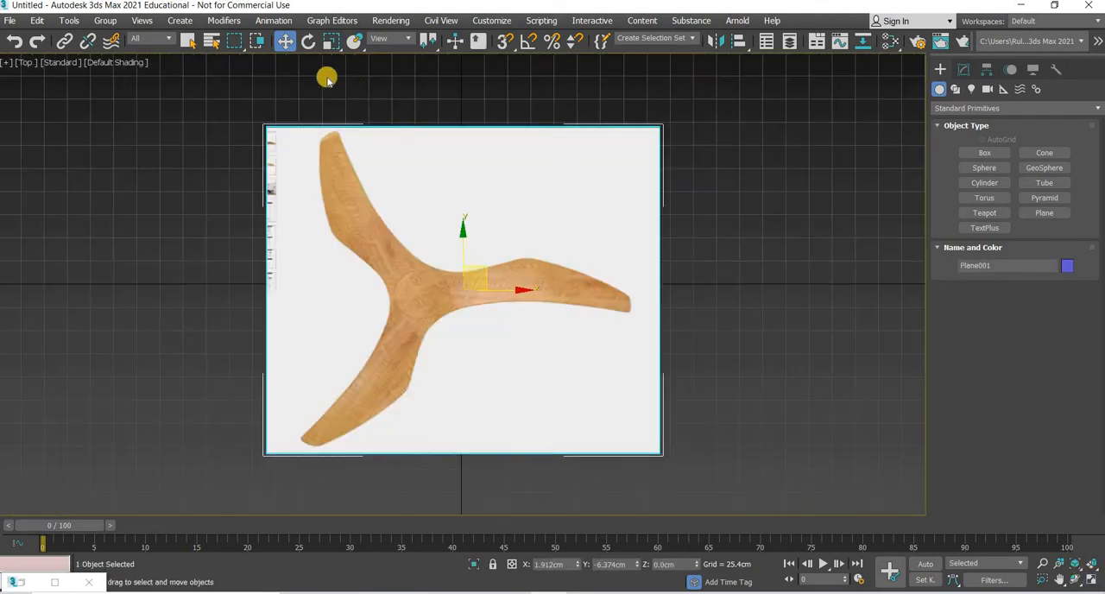
key(F12)
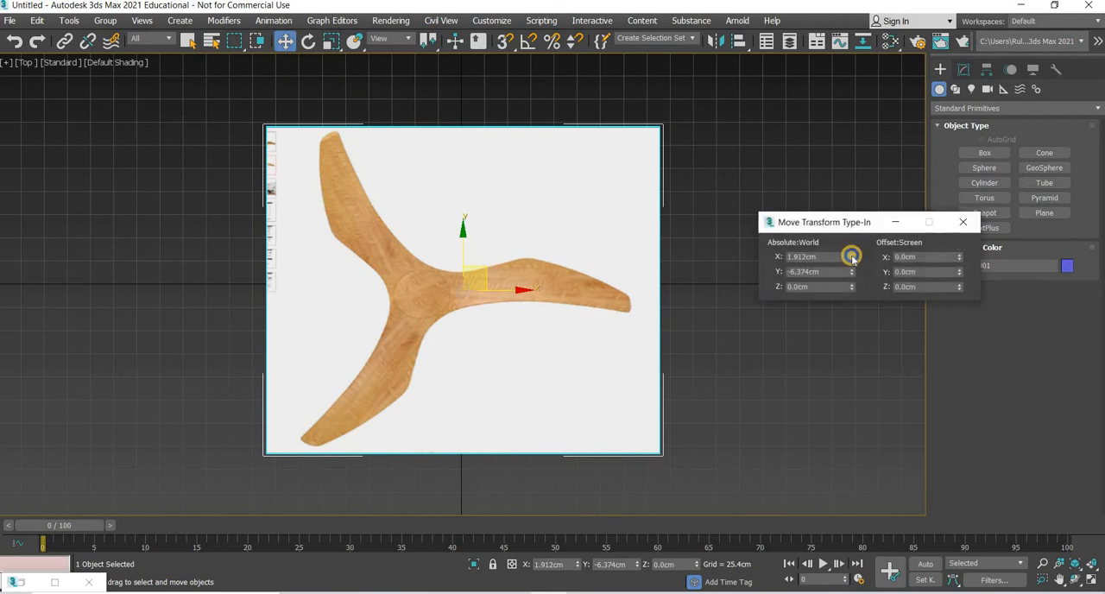
right_click(851, 257)
right_click(852, 272)
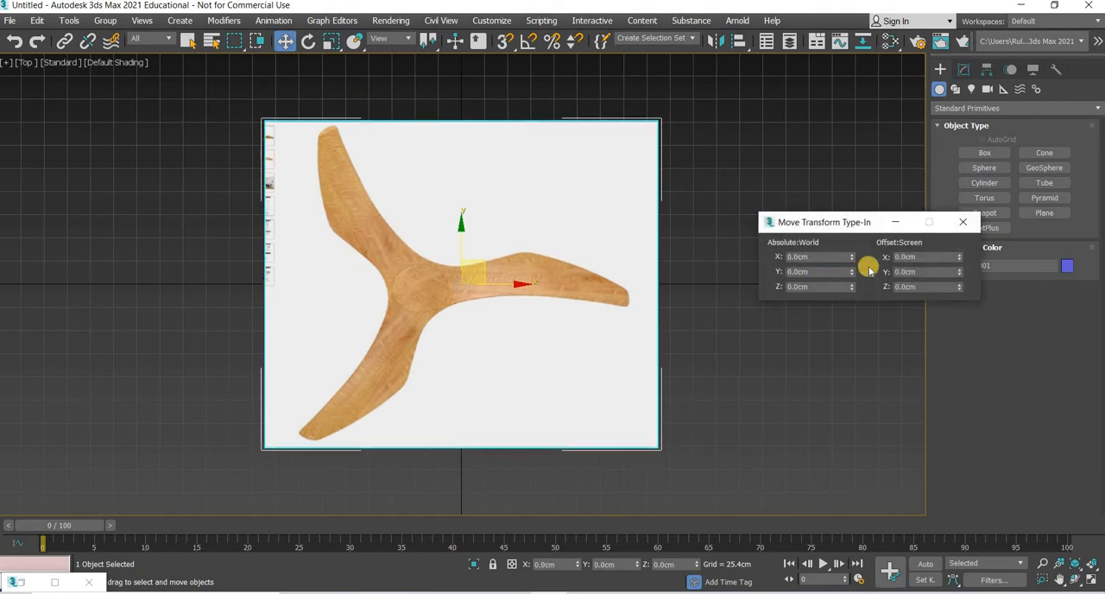
Step: Move only the reference plane's pivot to the centre of the fan's hub circle, at about X -44.5 cm and Y -4.1 cm
click(968, 226)
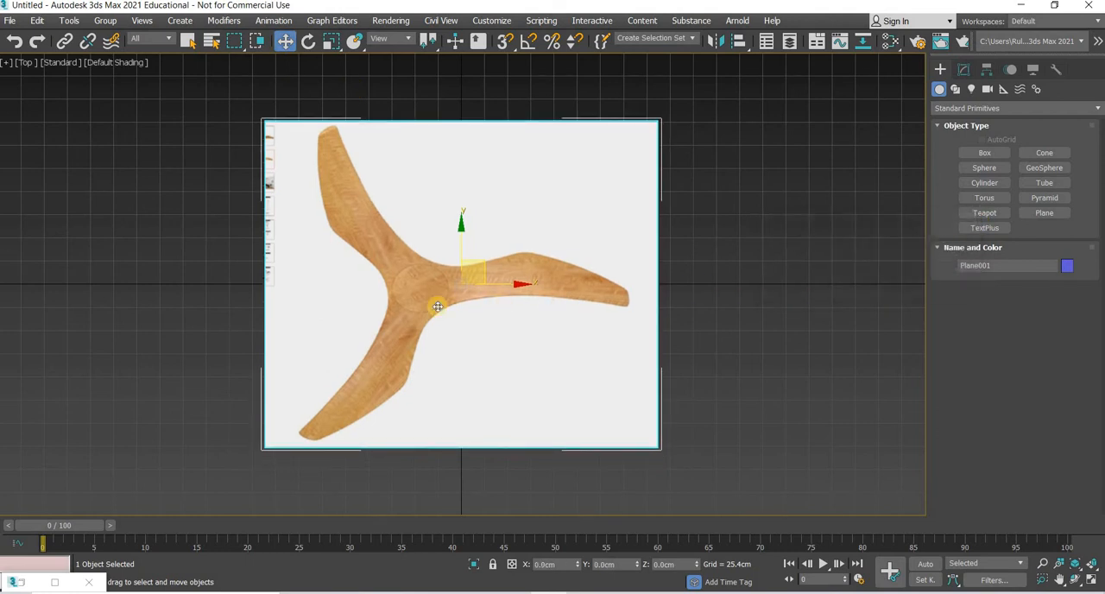
scroll(454, 297, up, 5)
middle_drag(289, 273, 411, 274)
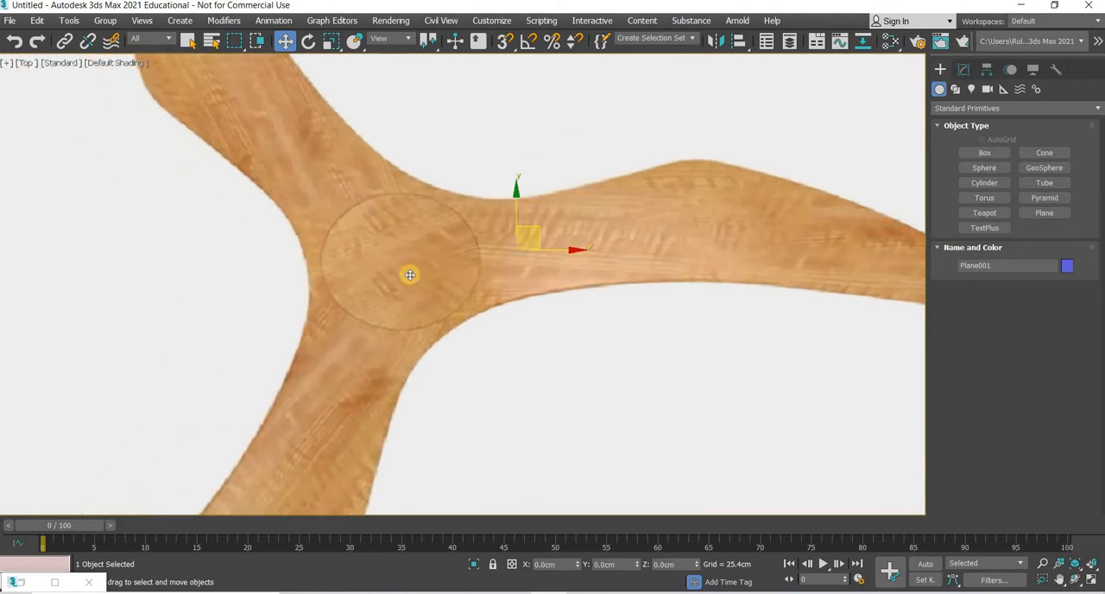
scroll(410, 275, down, 7)
scroll(406, 274, up, 9)
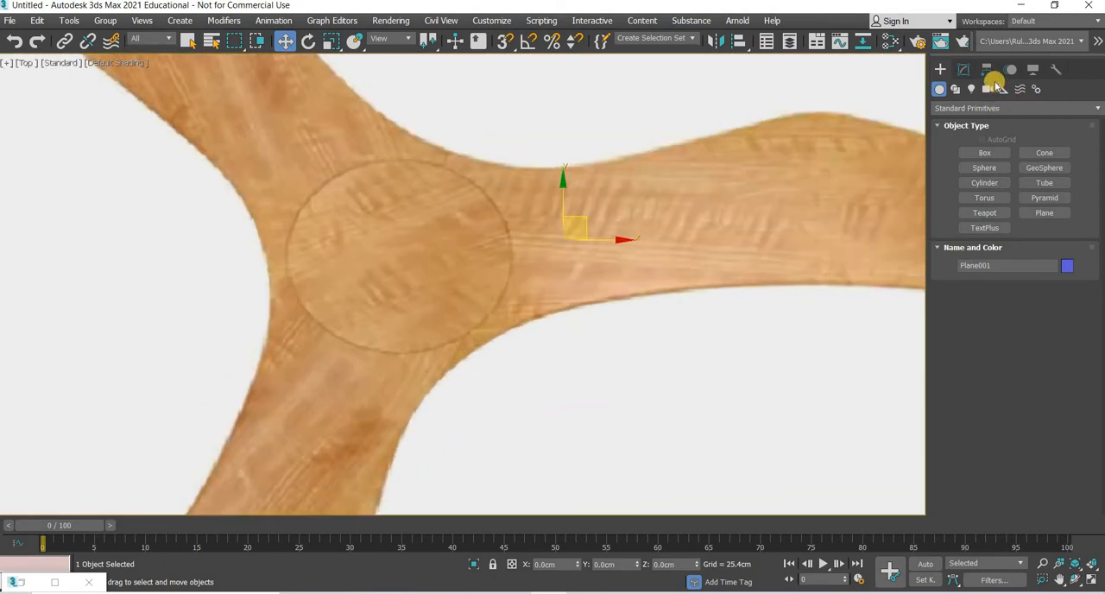
click(987, 69)
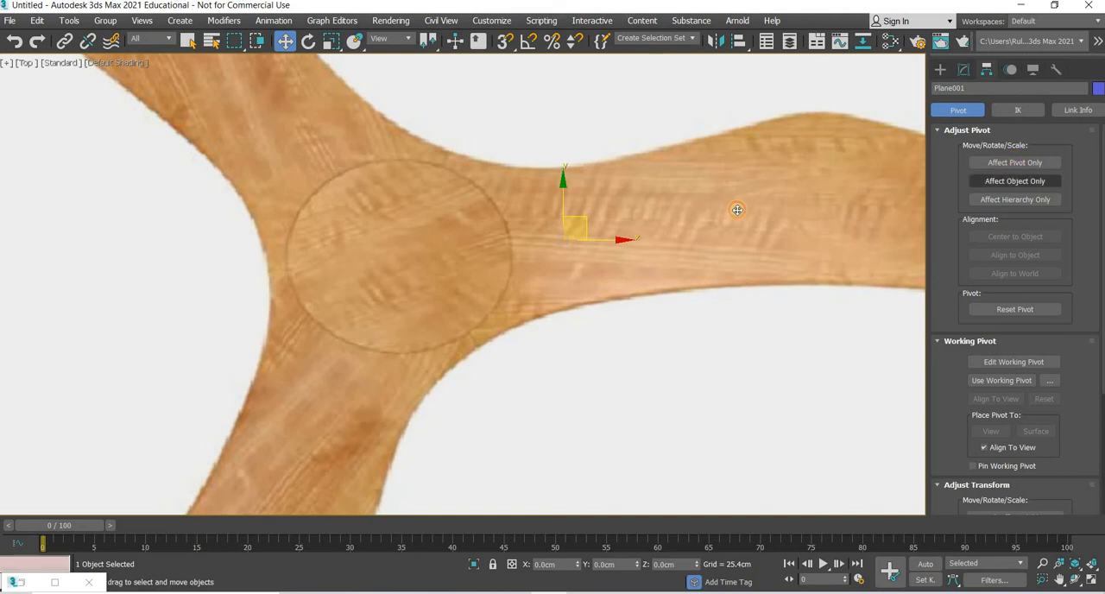
key(Insert)
drag(601, 240, 439, 240)
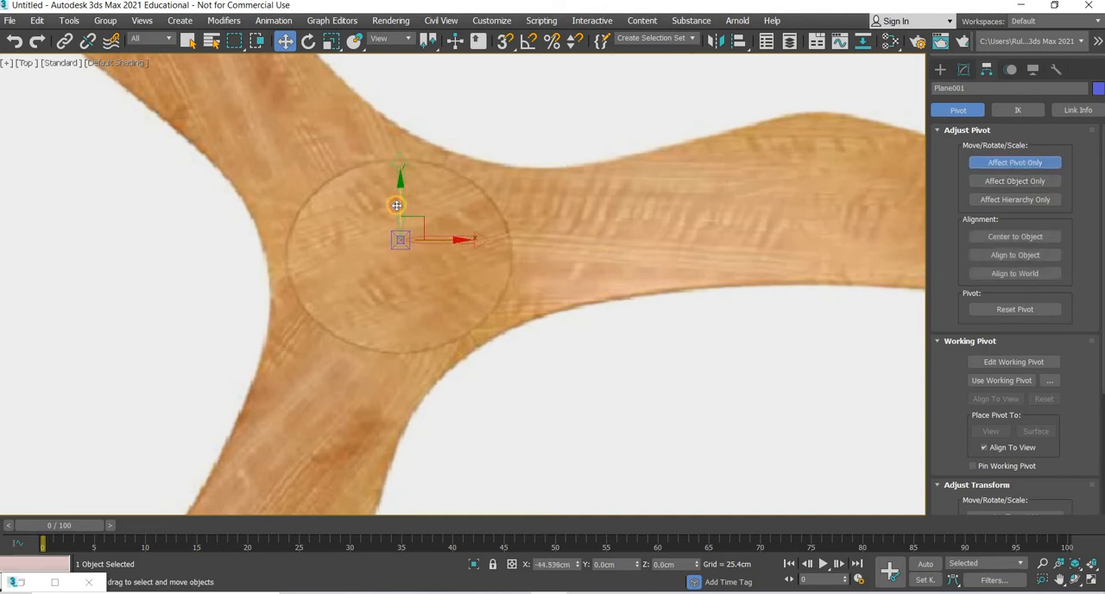
drag(396, 205, 400, 190)
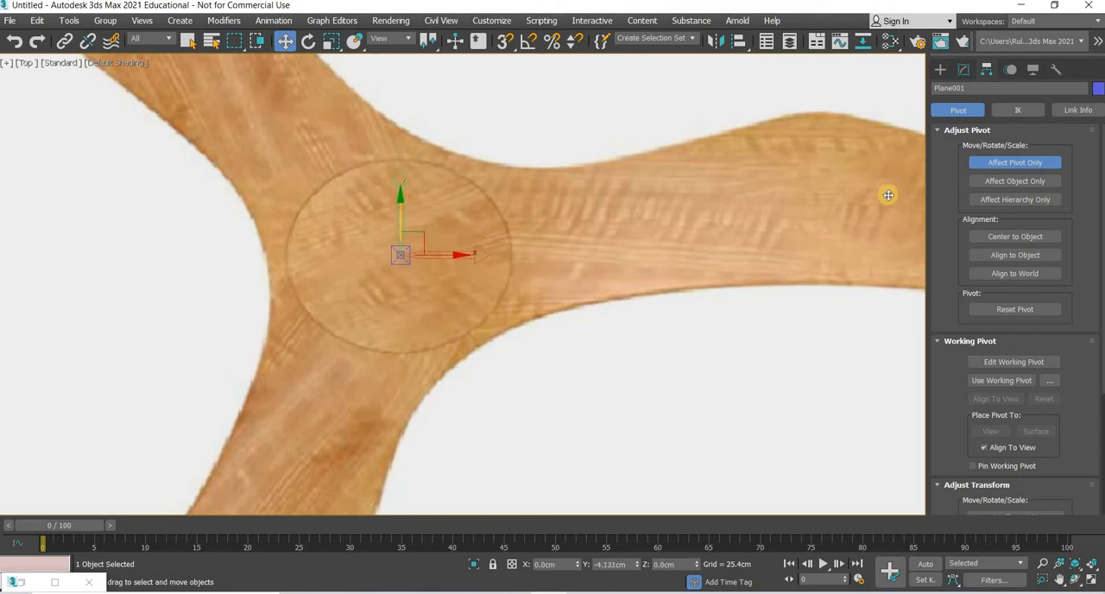
Step: Set the reference plane's absolute X and Y position to 0 cm so the fan hub's centre sits on the origin
right_click(282, 41)
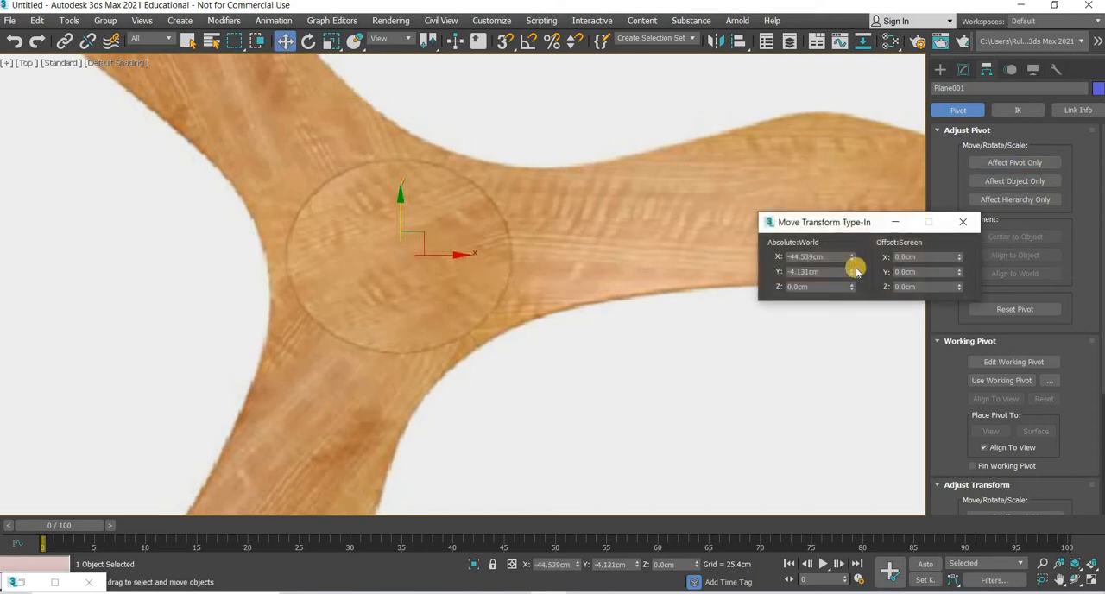
right_click(851, 272)
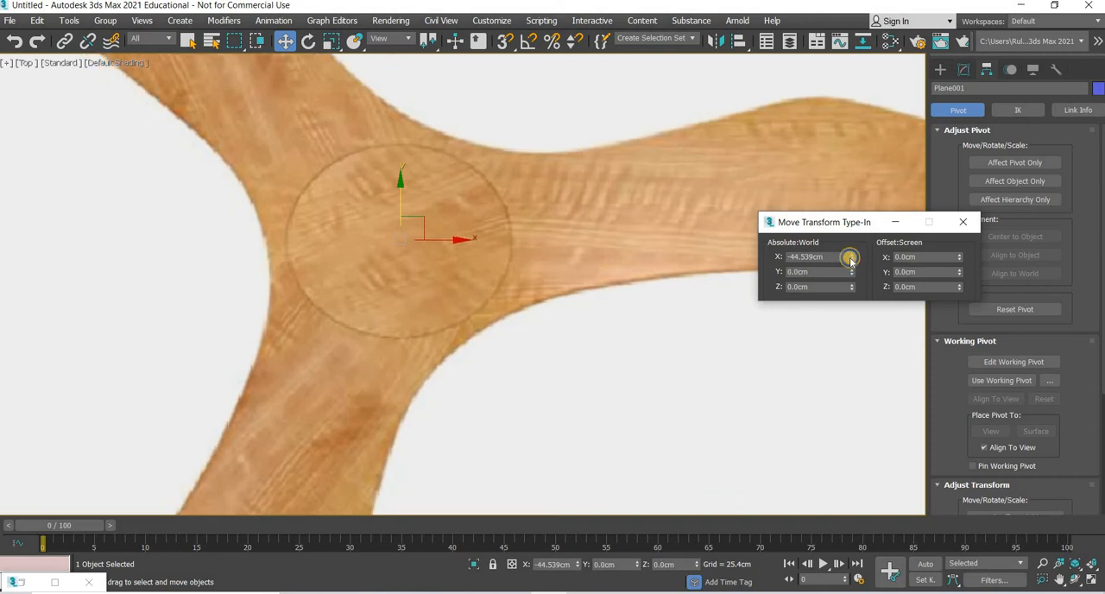
right_click(851, 257)
click(964, 222)
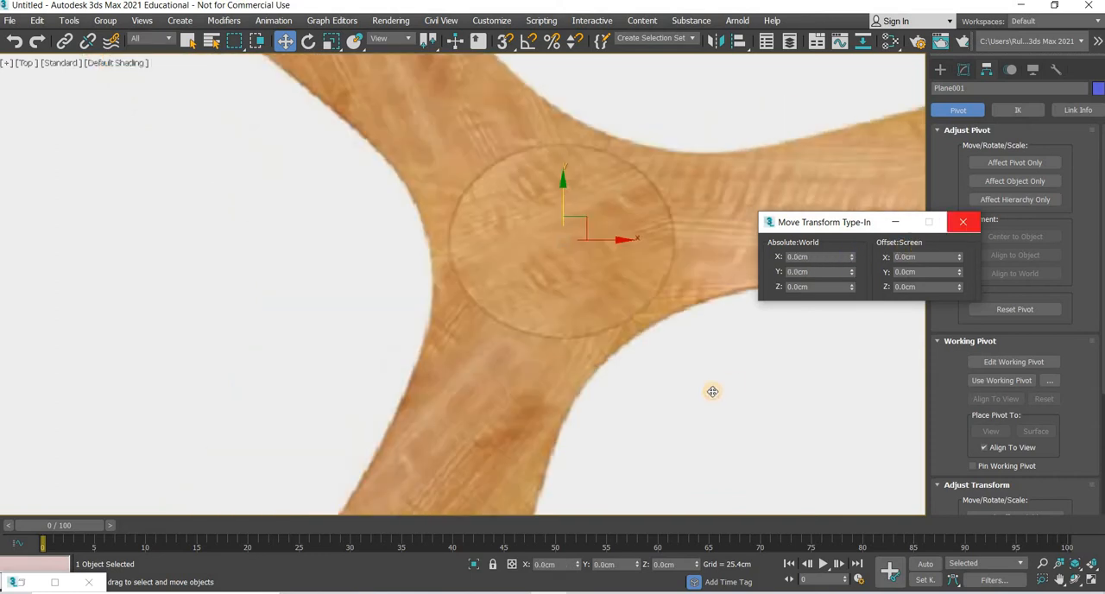
Step: Draw a guide circle from the hub's centre out to the right blade's tip and enable its rendering in the viewport
scroll(713, 392, down, 5)
middle_drag(714, 392, 467, 349)
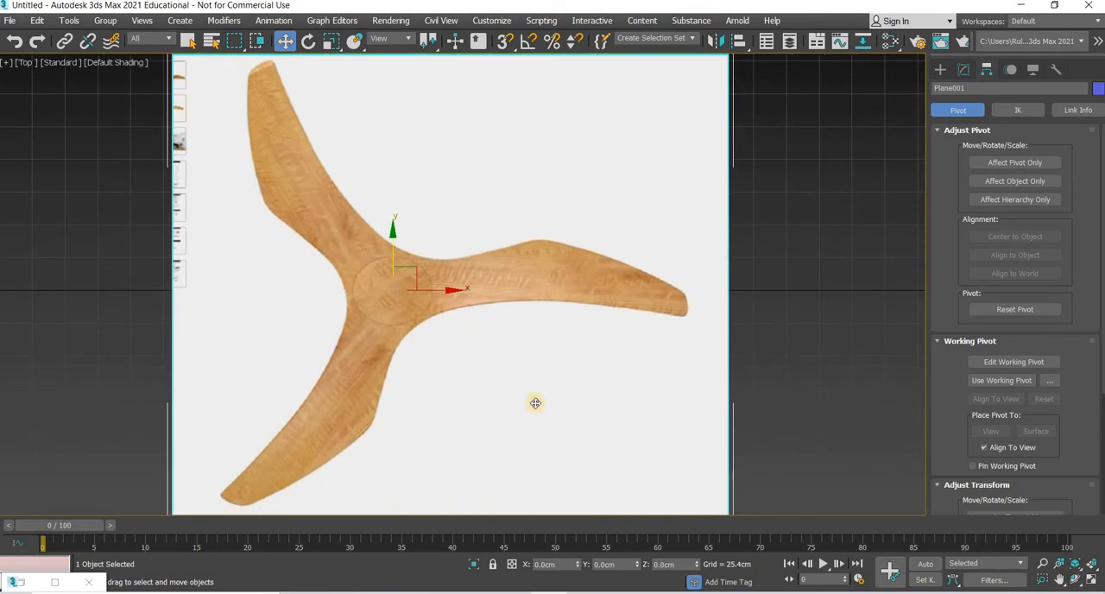
click(940, 72)
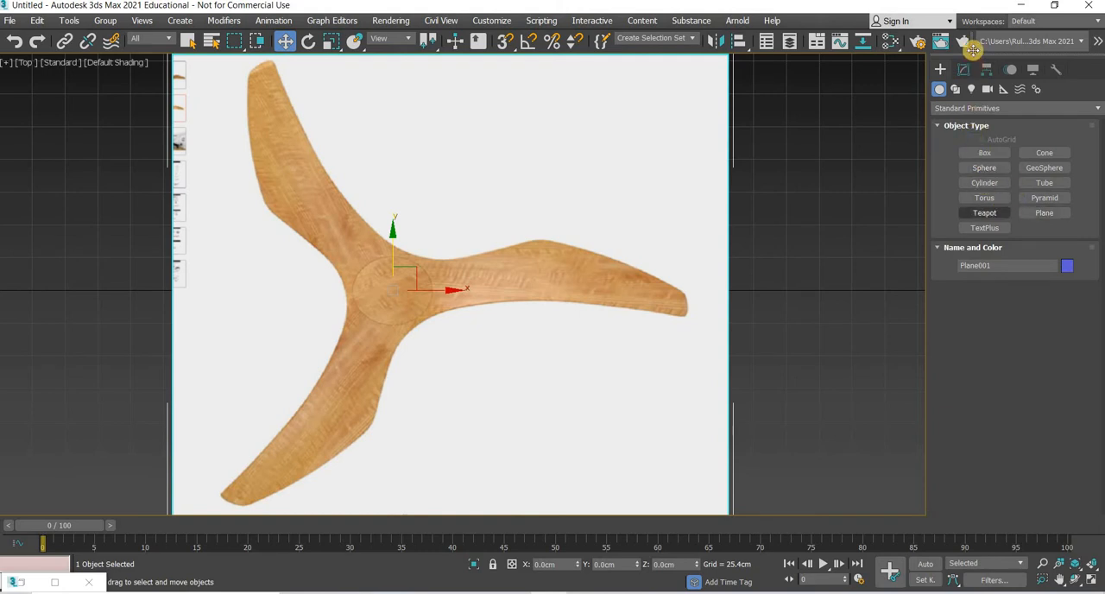
click(966, 73)
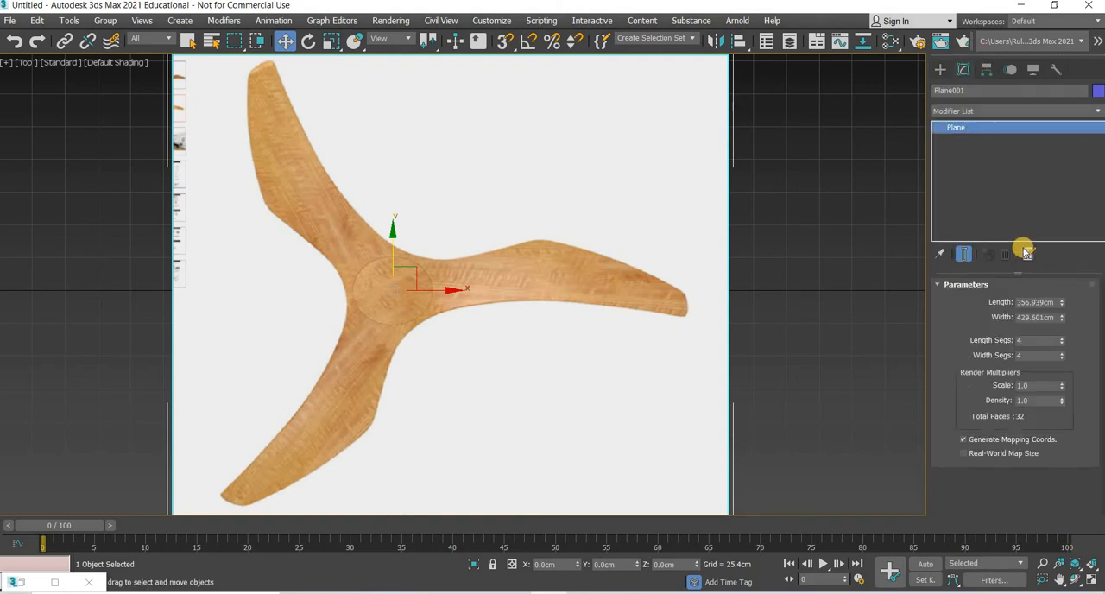
click(940, 69)
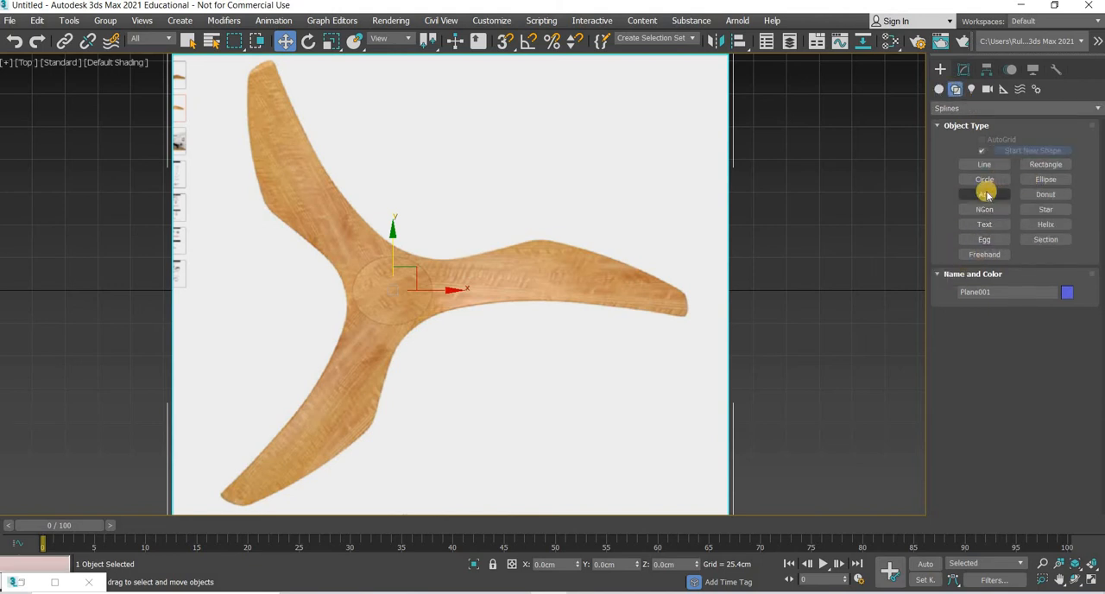
click(985, 179)
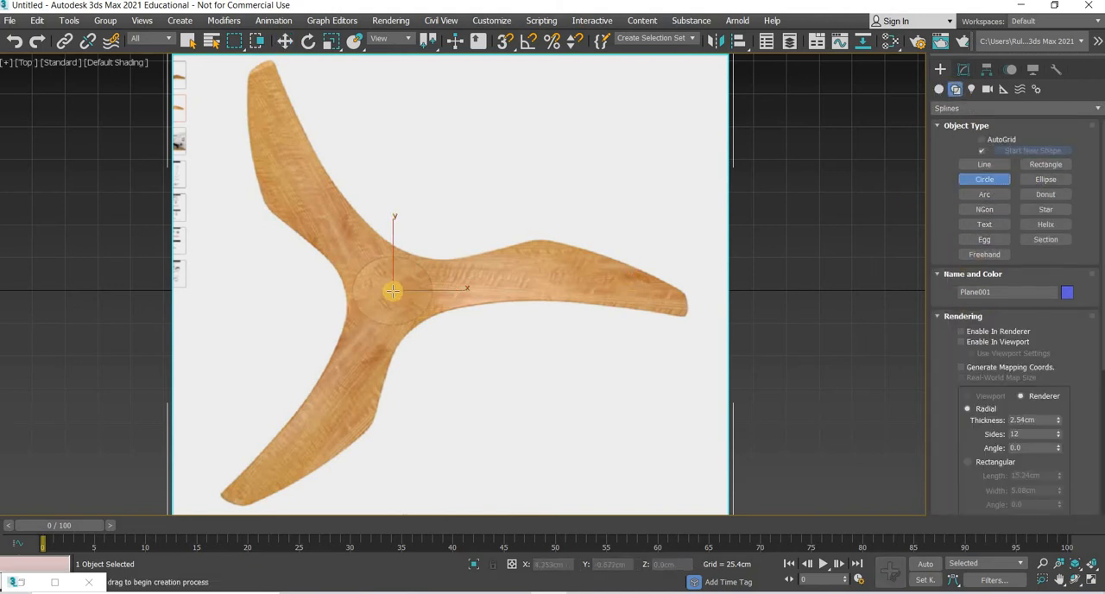
scroll(394, 300, down, 3)
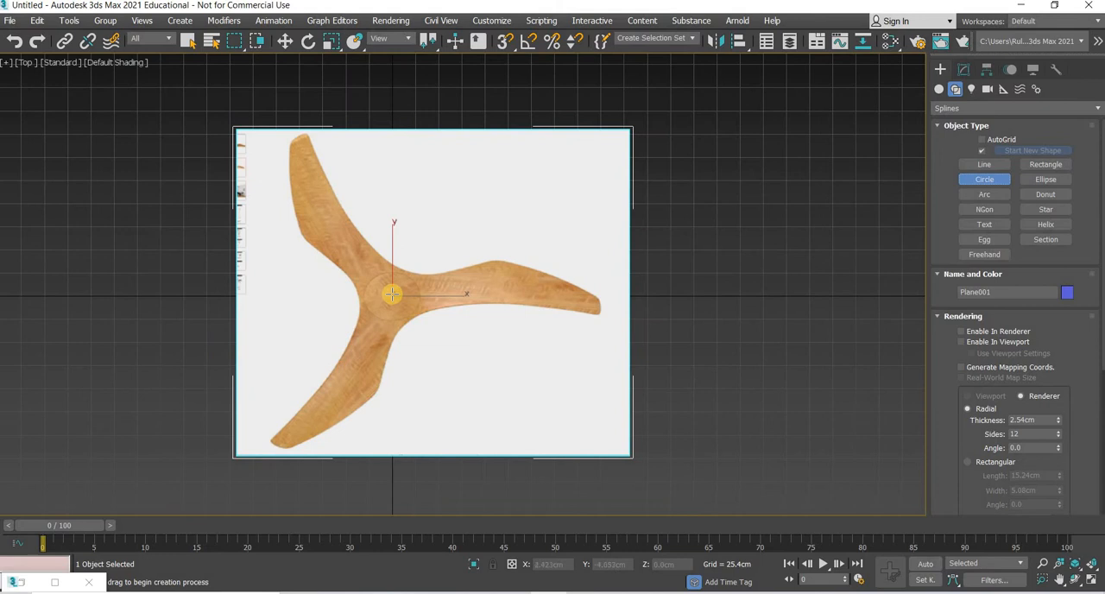
drag(451, 325, 586, 381)
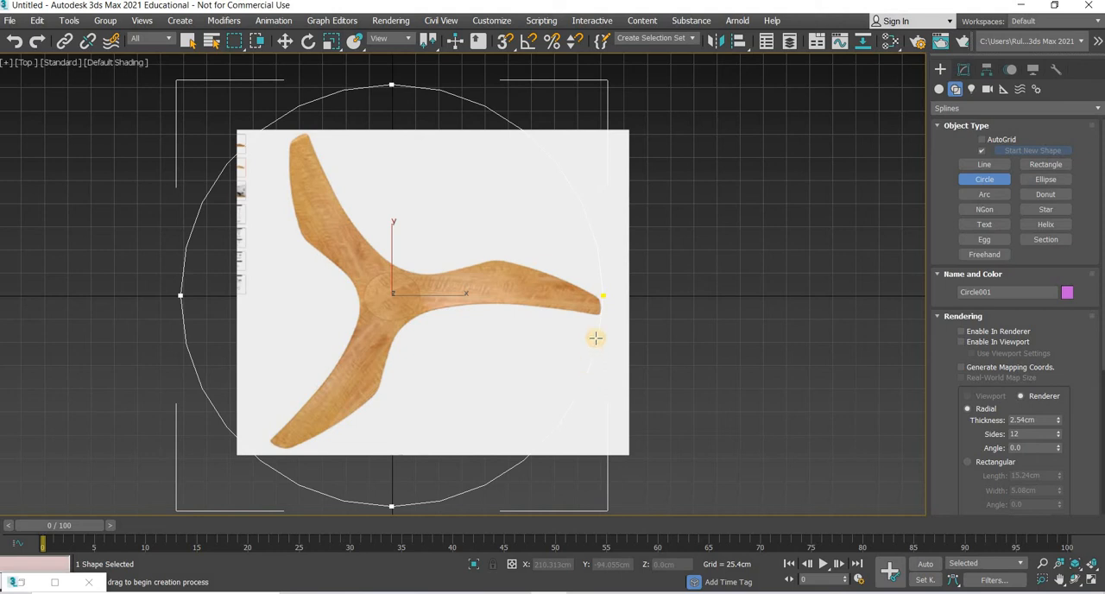
click(281, 40)
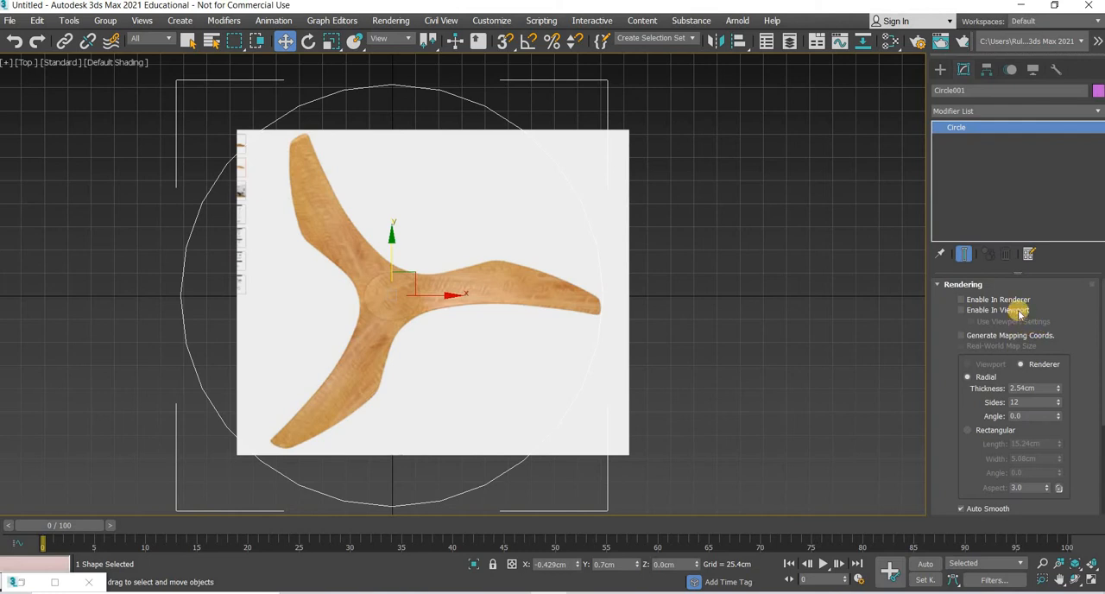
click(440, 300)
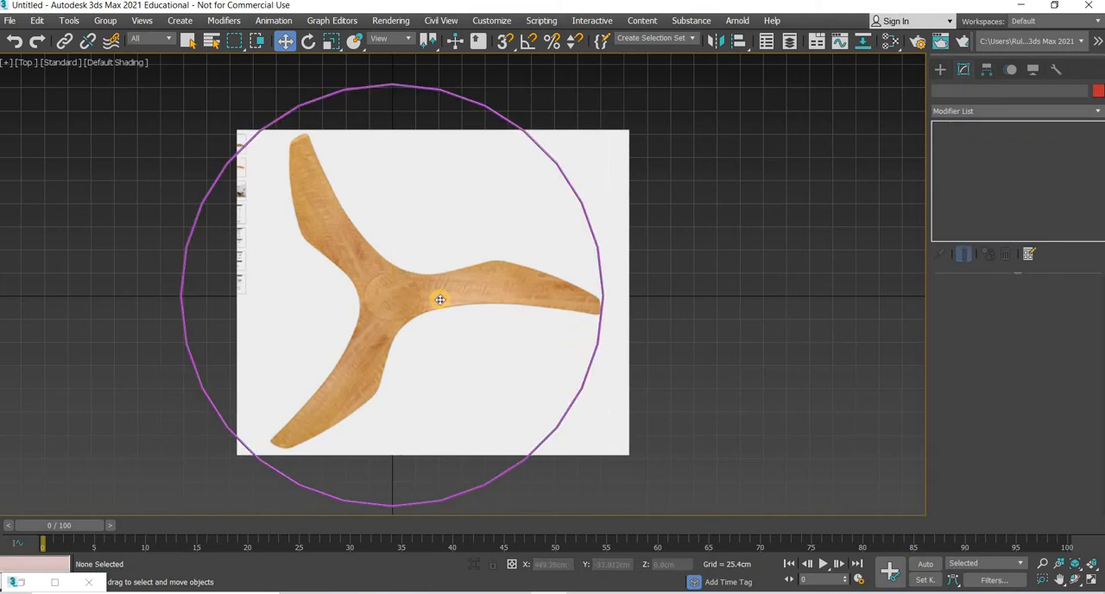
Step: Scale the reference plane along Y to 119 percent to bring the other two blade tips out to the guide circle
click(460, 308)
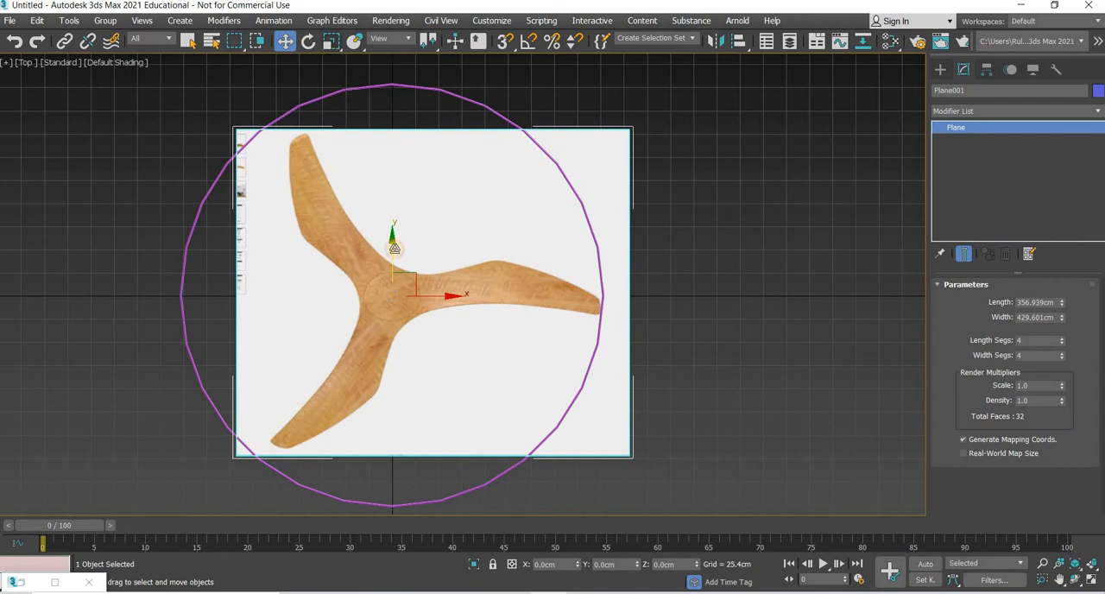
key(r)
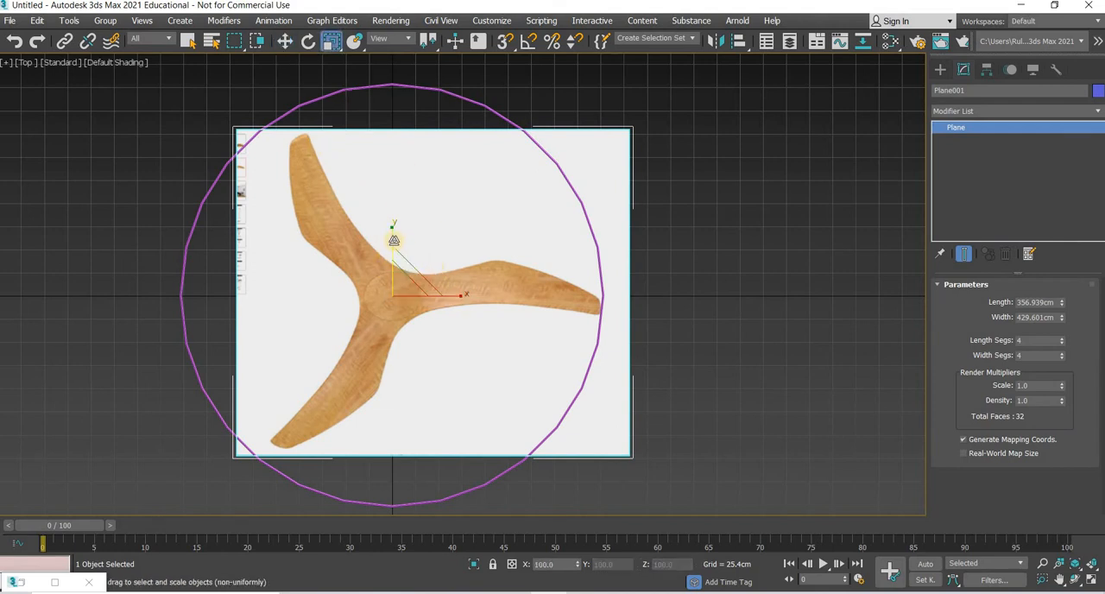
drag(393, 223, 393, 213)
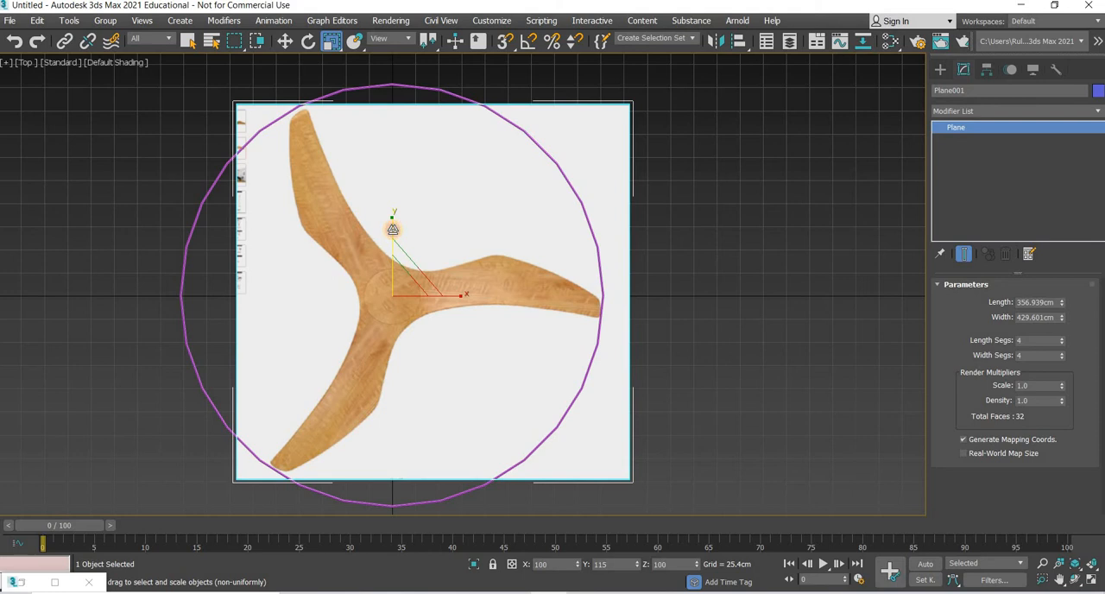
drag(387, 237, 383, 228)
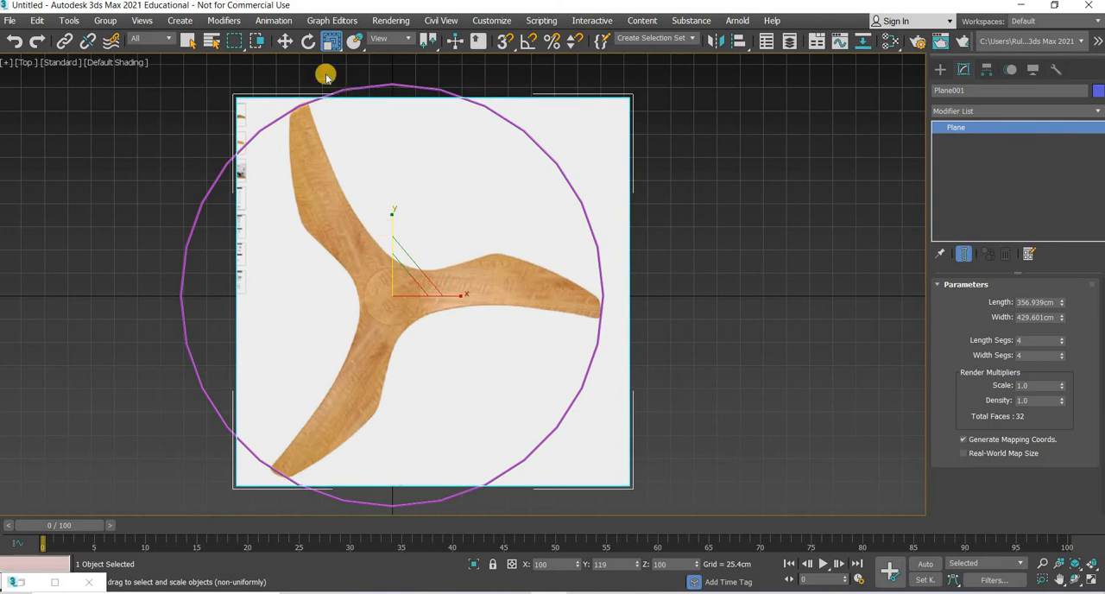
Step: Select the guide circle around the fan and delete it
key(w)
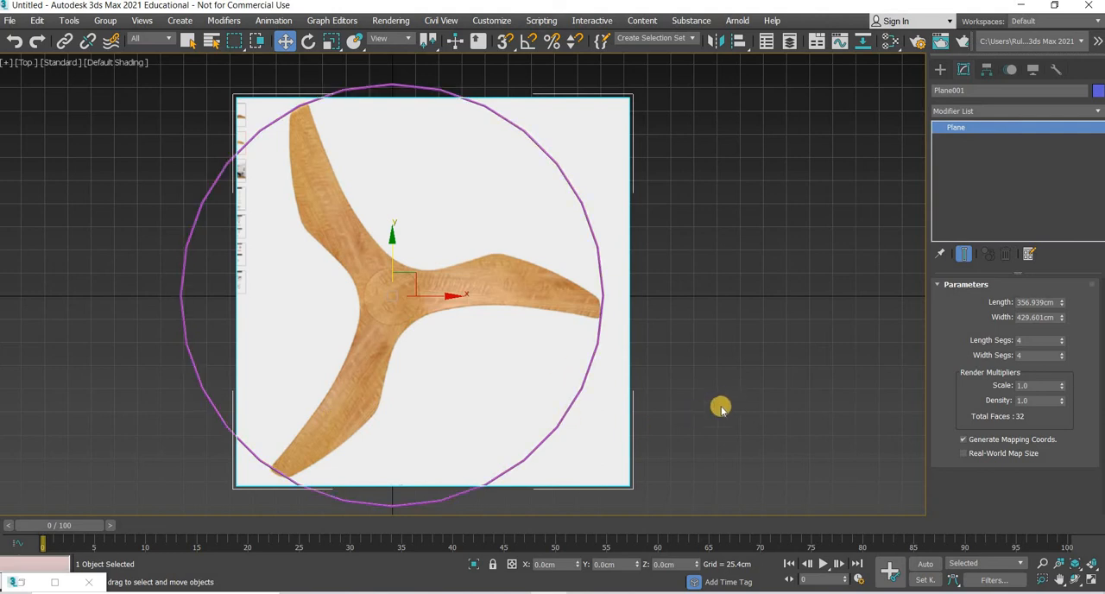
click(186, 364)
click(189, 363)
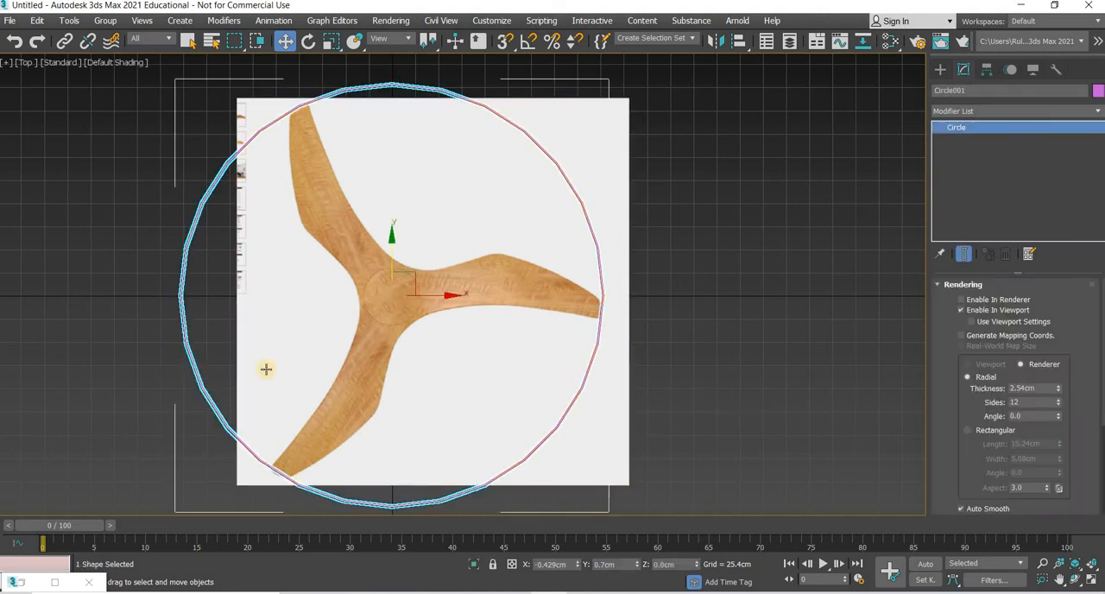
click(473, 406)
right_click(443, 417)
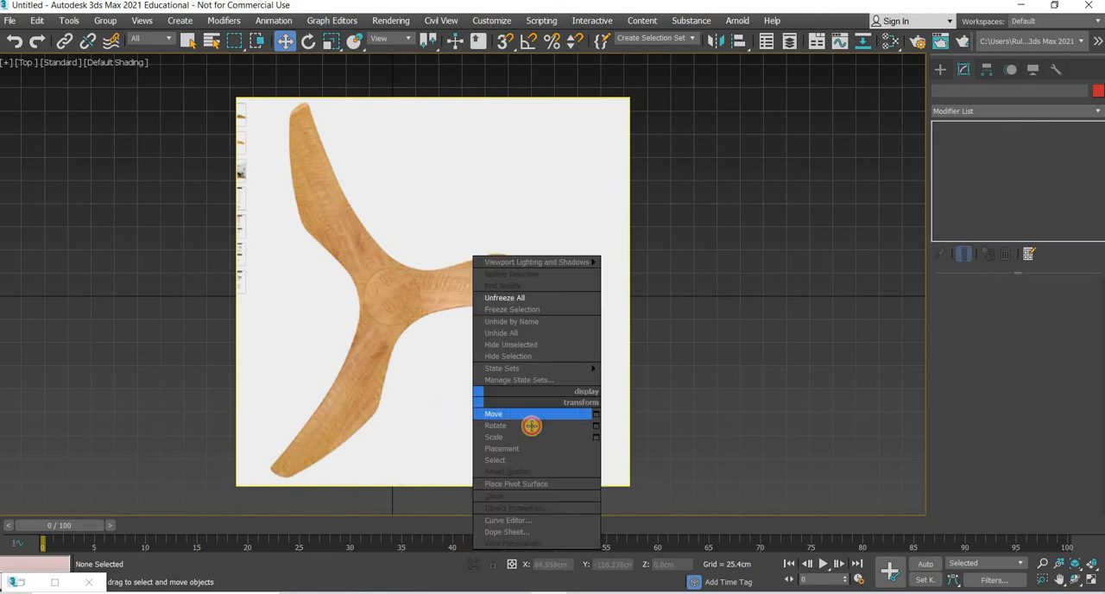
click(1089, 584)
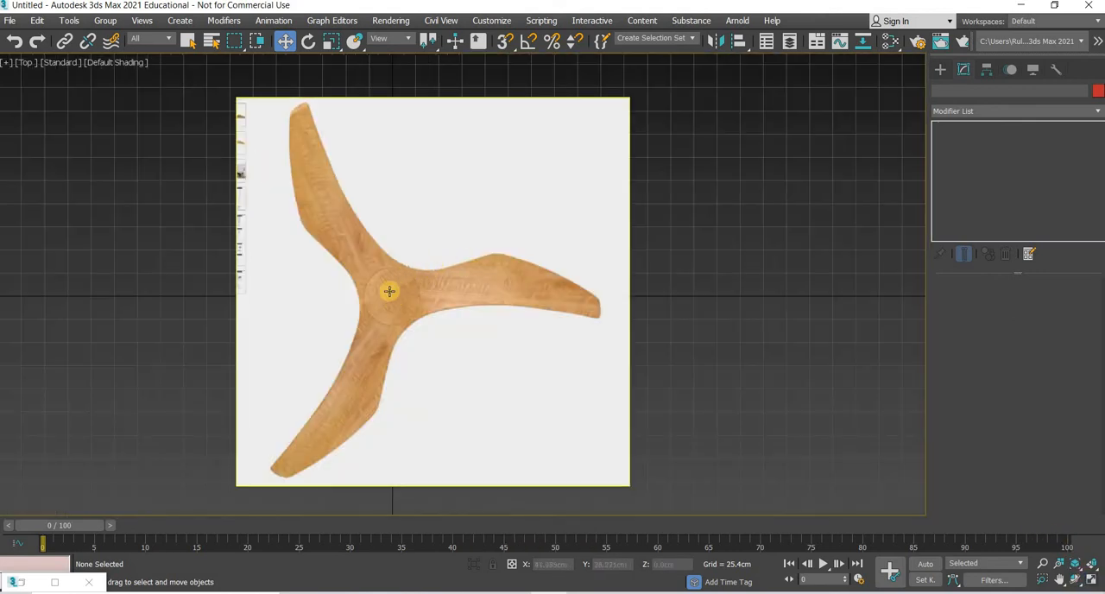
Step: Trace the right blade's upper edge with a straight-segment Line spline, from the upper hub junction out to the tip's upper corner
click(941, 69)
click(993, 164)
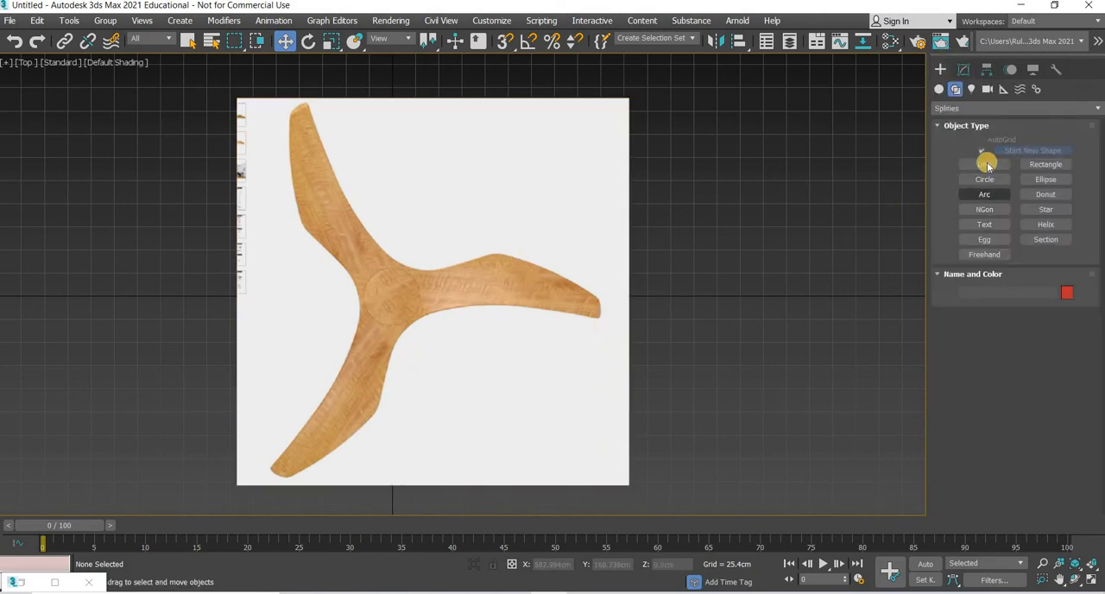
scroll(402, 269, up, 2)
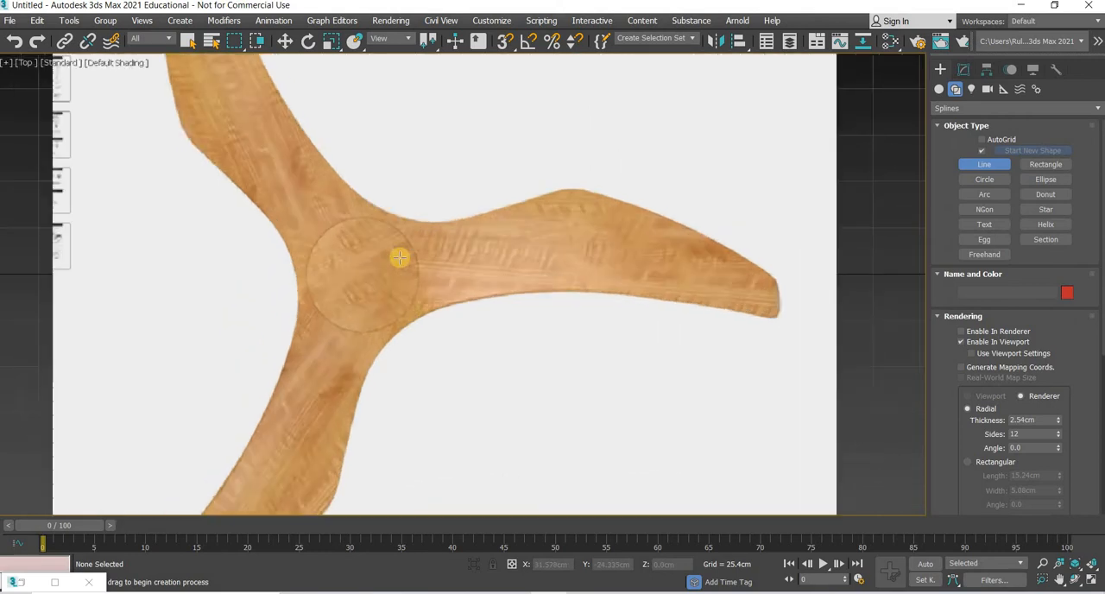
scroll(346, 258, up, 2)
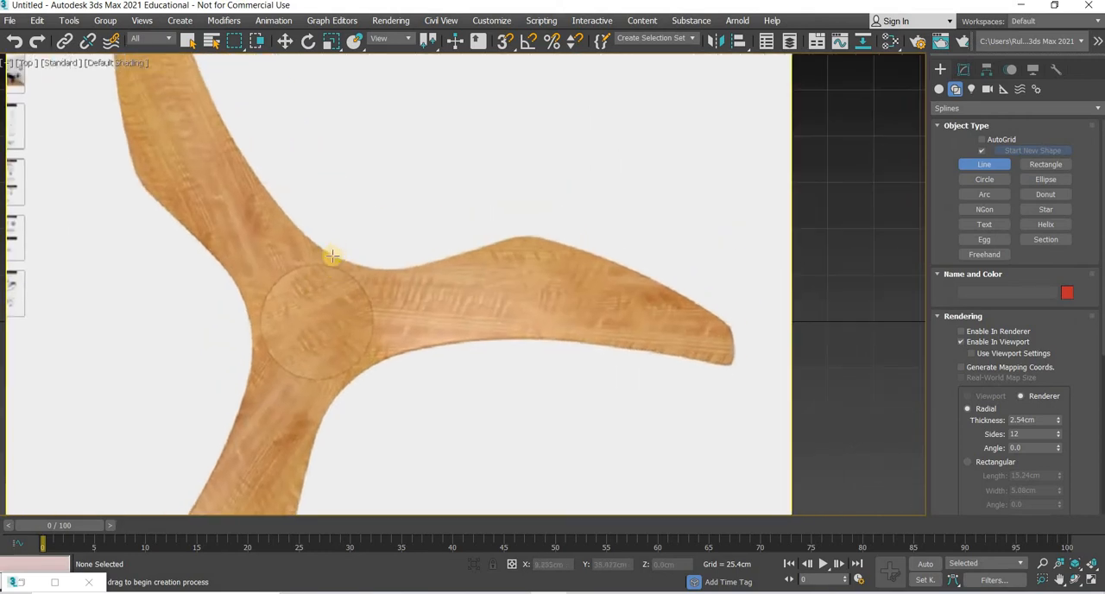
click(332, 256)
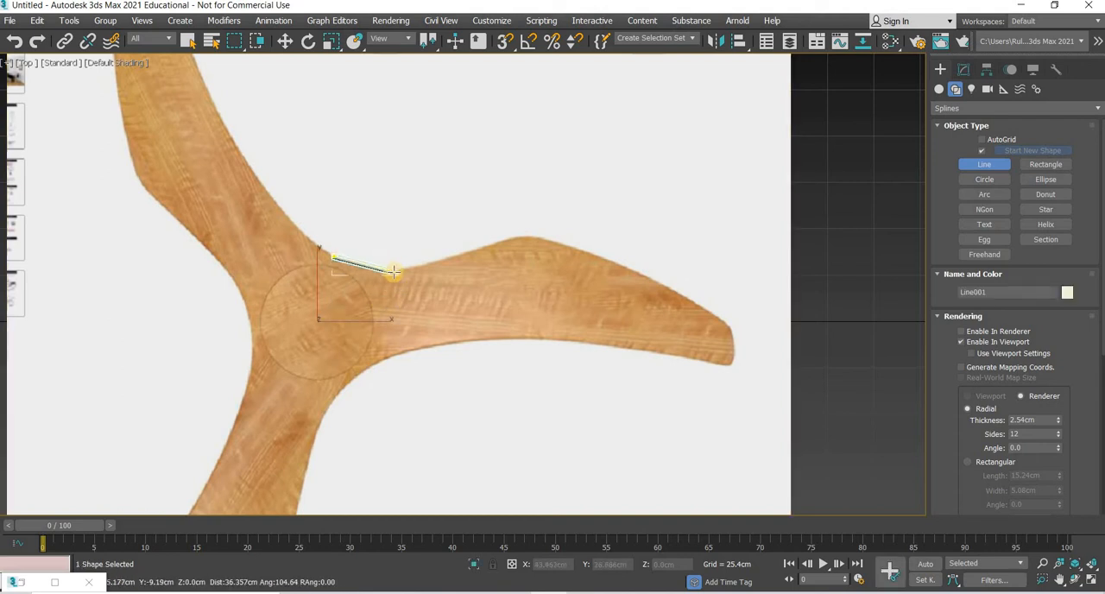
click(524, 238)
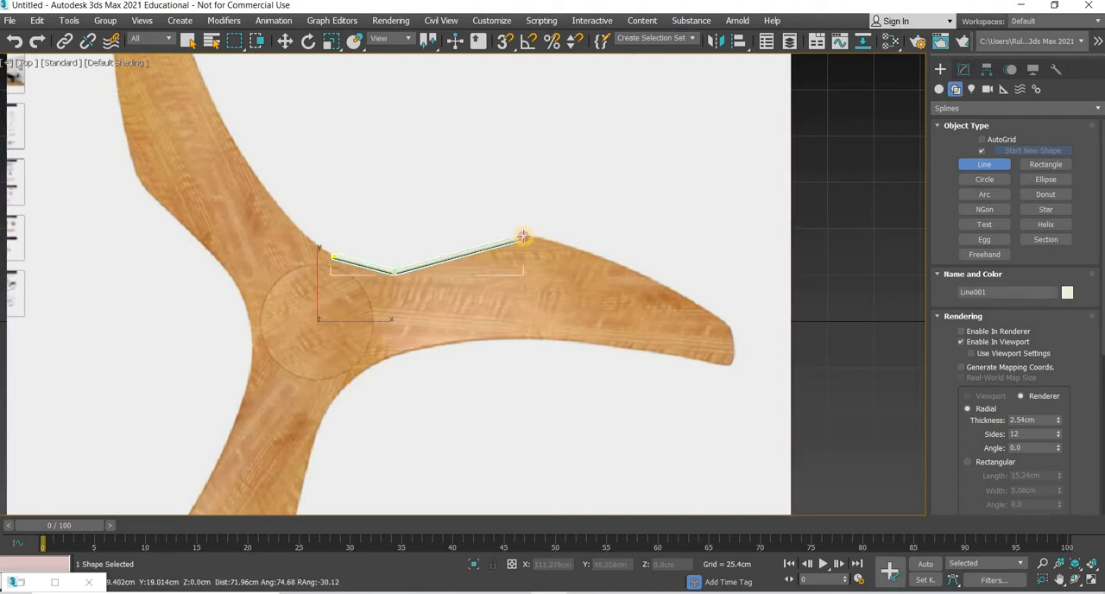
click(645, 278)
click(727, 328)
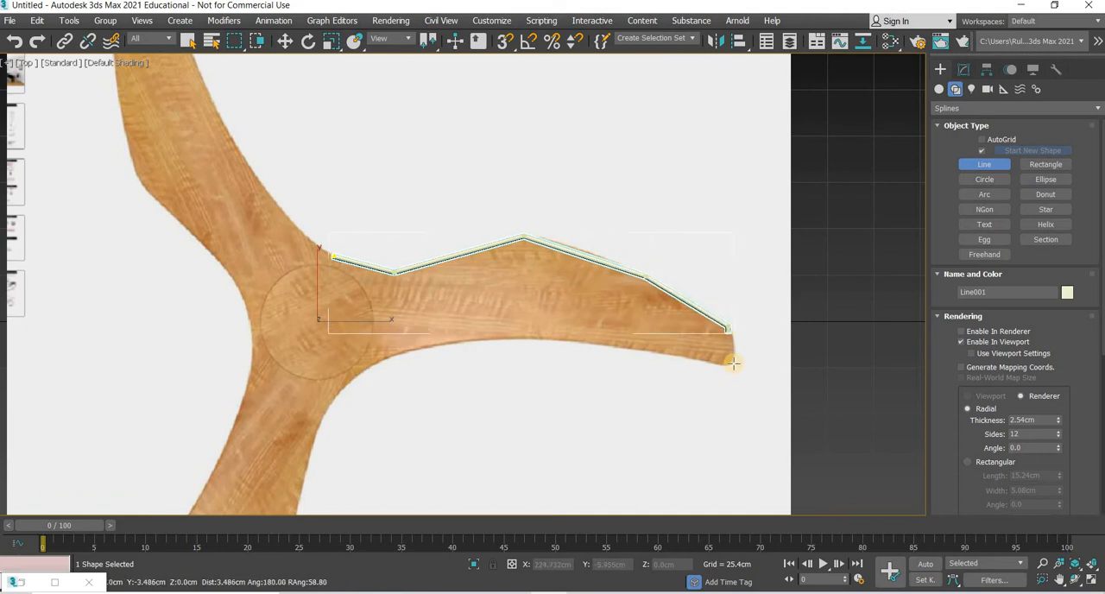
Step: Continue the spline around the blade tip and back along the lower edge to the hub, leaving the outline open there
click(729, 362)
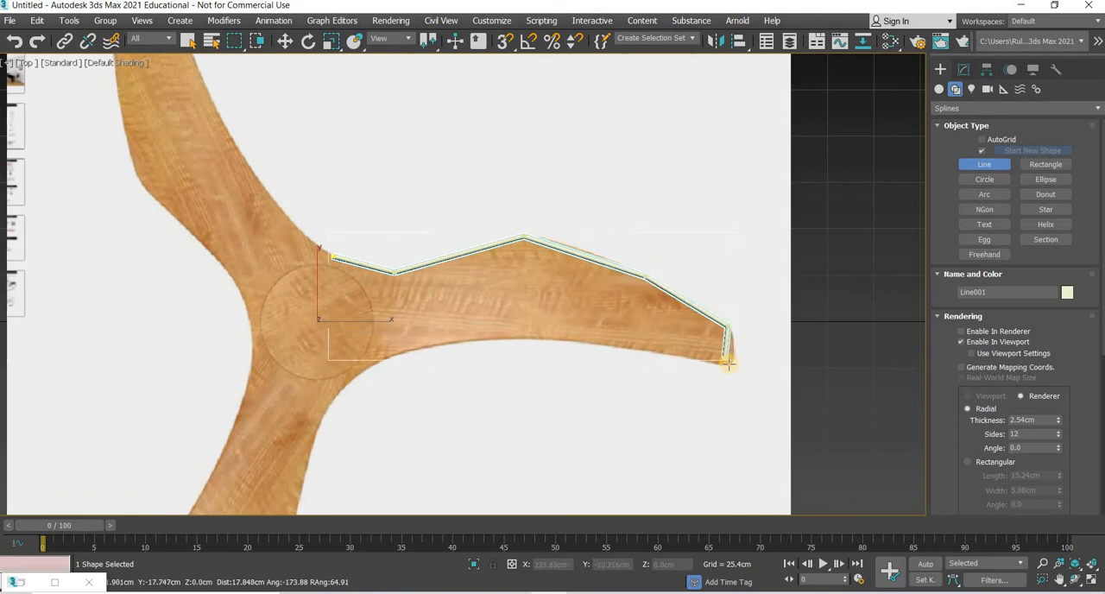
click(639, 347)
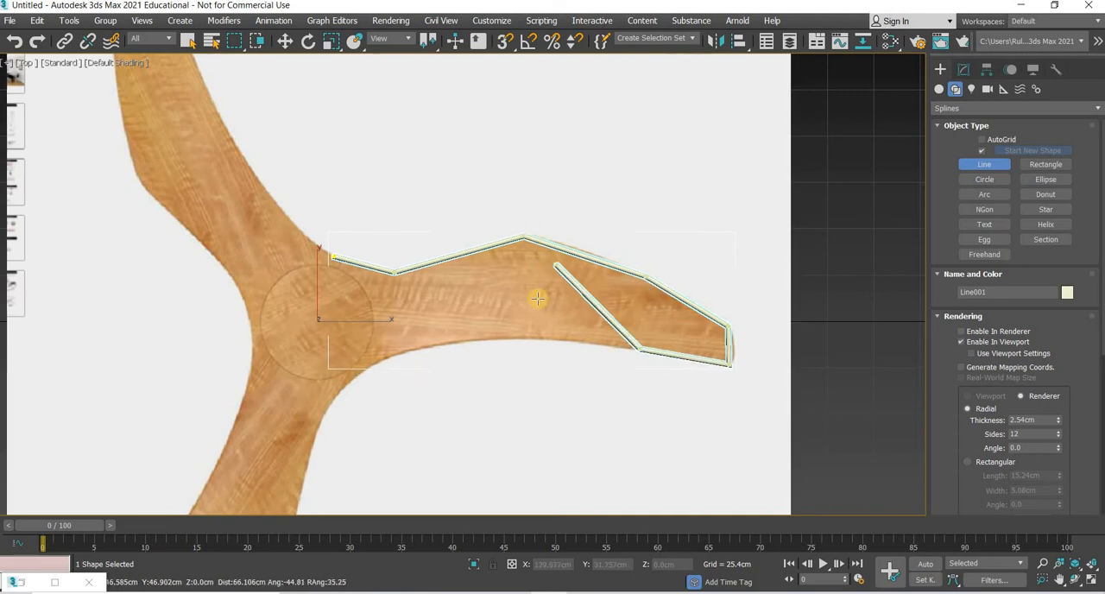
click(532, 337)
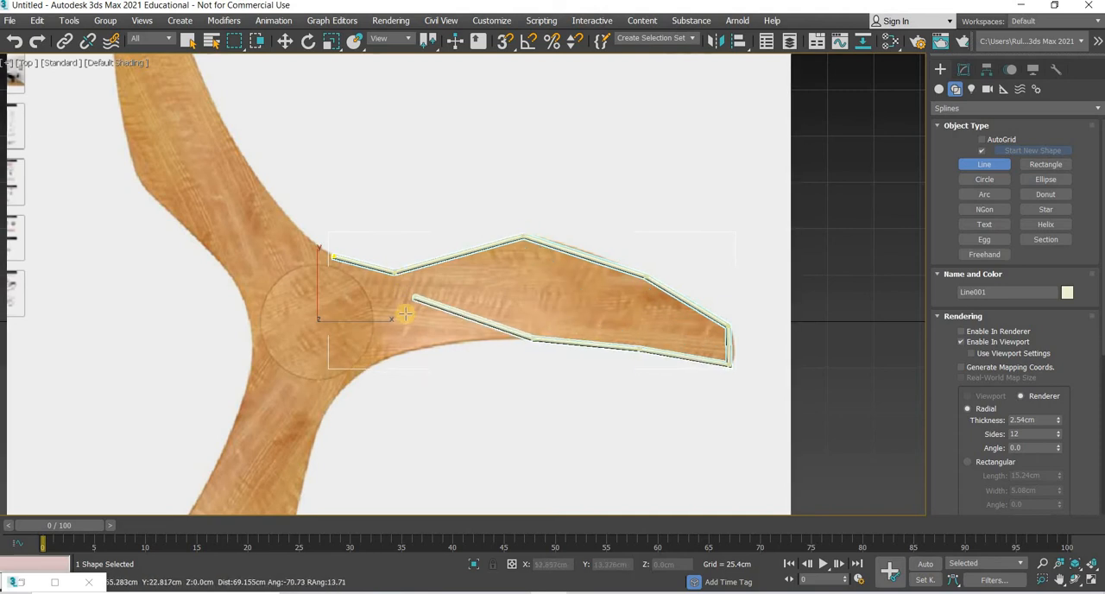
click(410, 350)
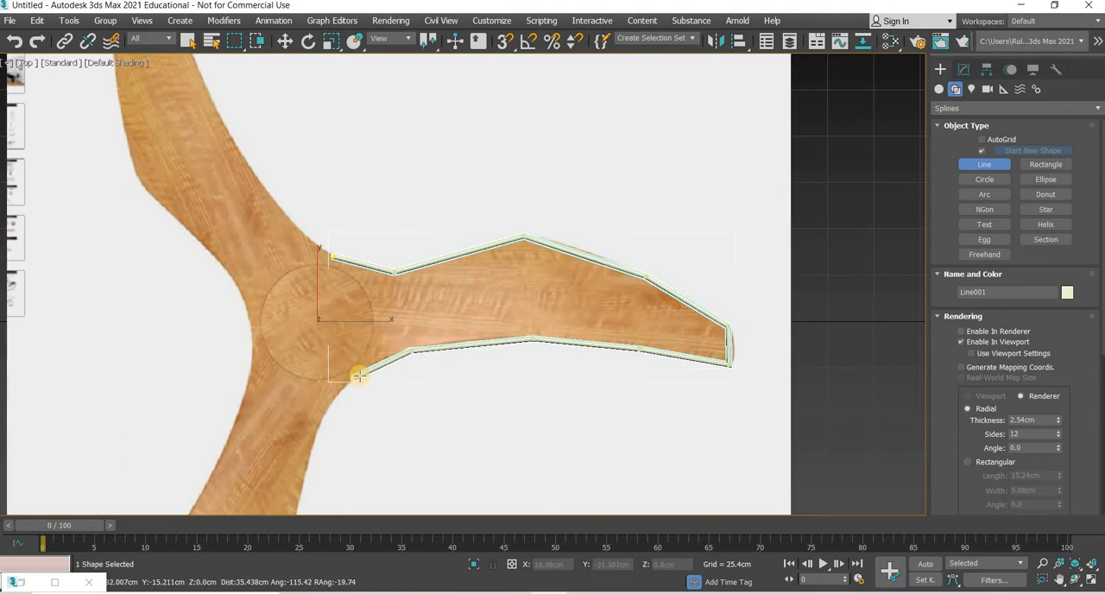
click(358, 376)
middle_drag(427, 382, 491, 357)
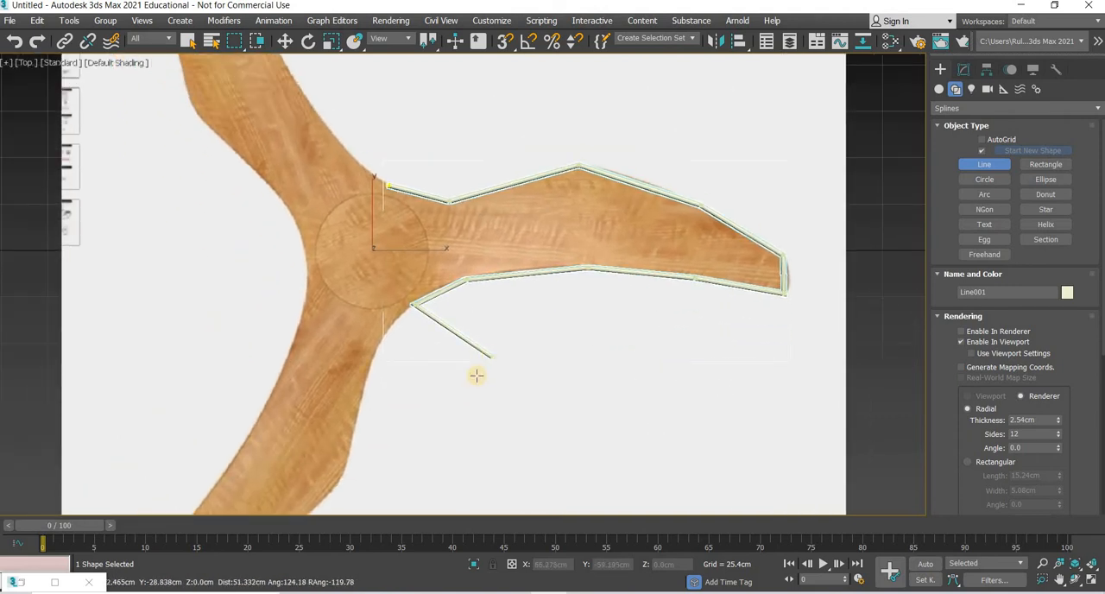
right_click(484, 331)
key(w)
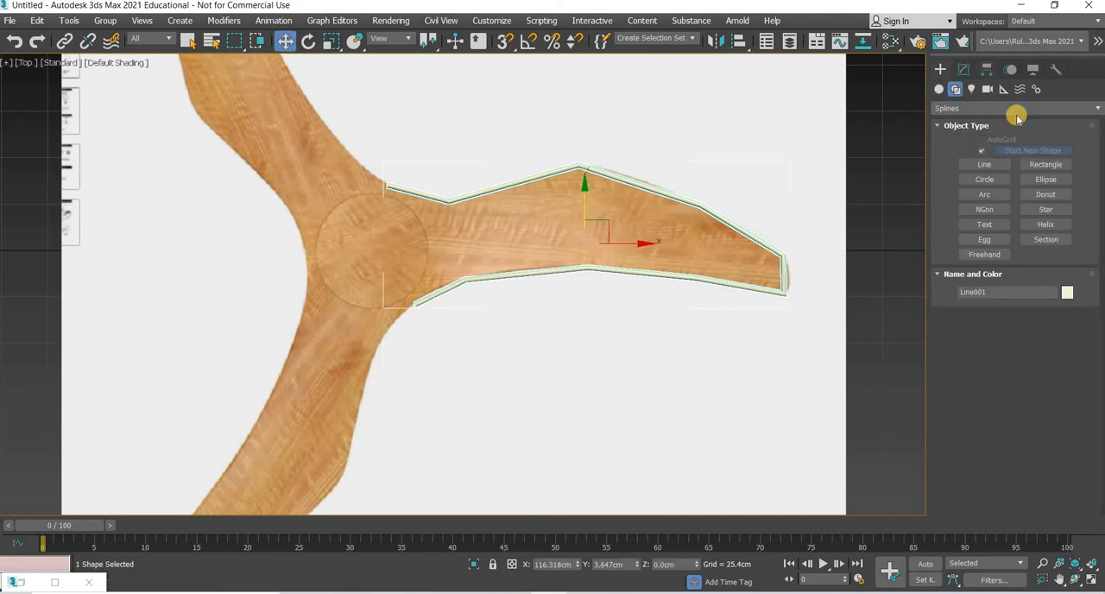
Step: Move only the blade outline's pivot to the hub's centre and set its absolute X and Y to 0 cm
click(987, 70)
click(1017, 162)
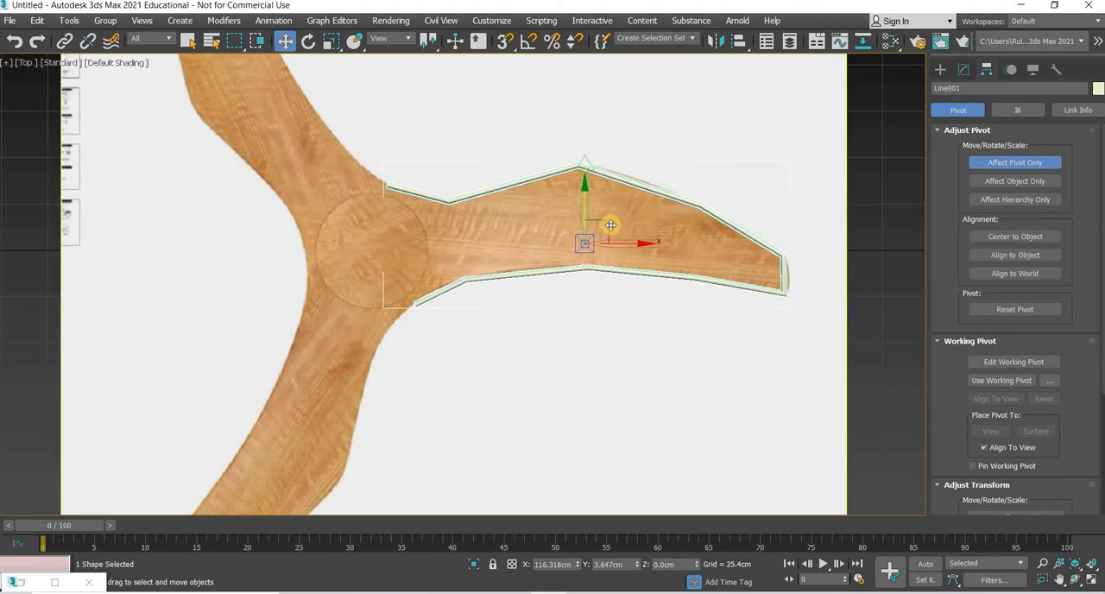
drag(609, 225, 398, 233)
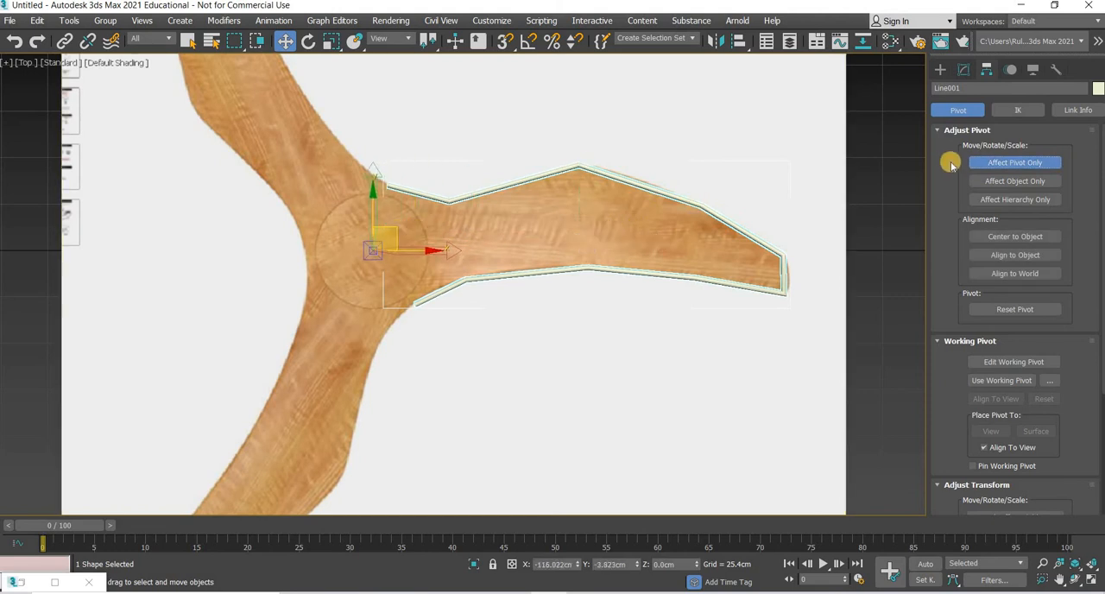
right_click(285, 40)
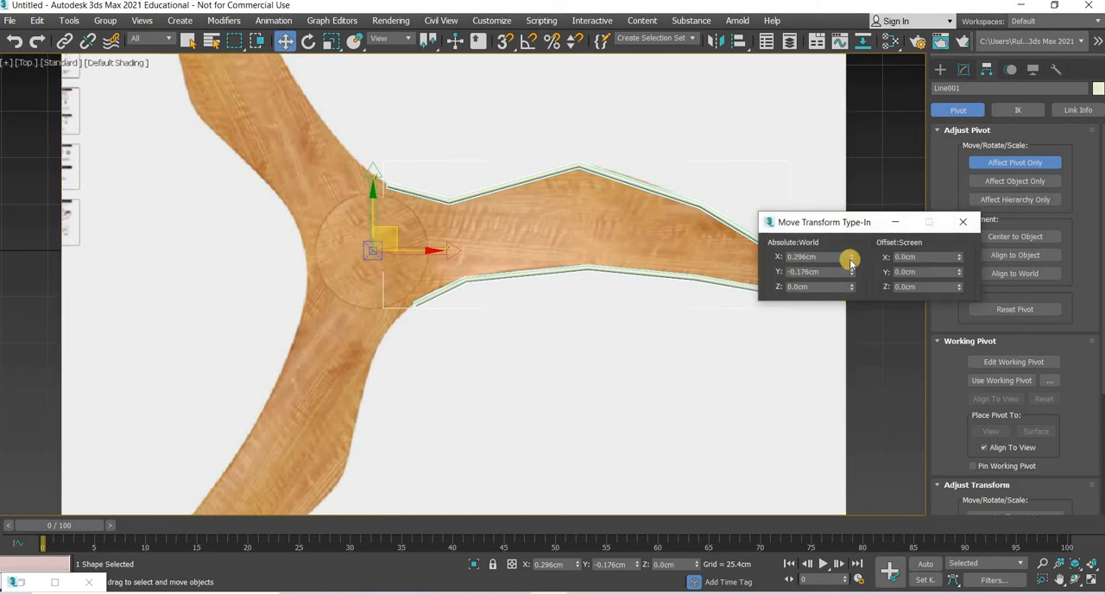
right_click(852, 266)
right_click(851, 257)
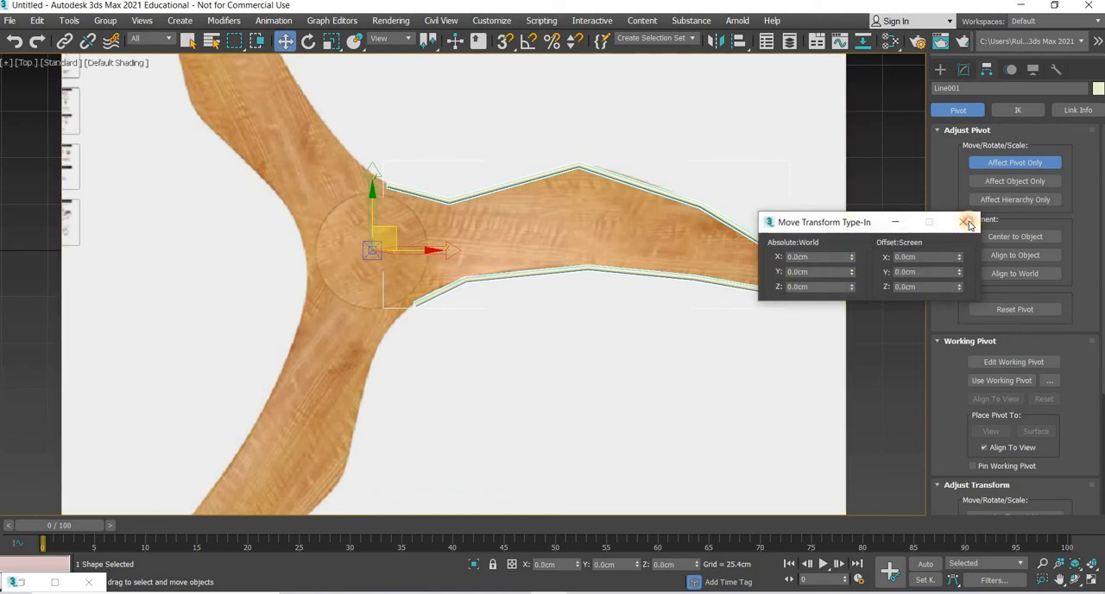
click(966, 223)
click(1014, 162)
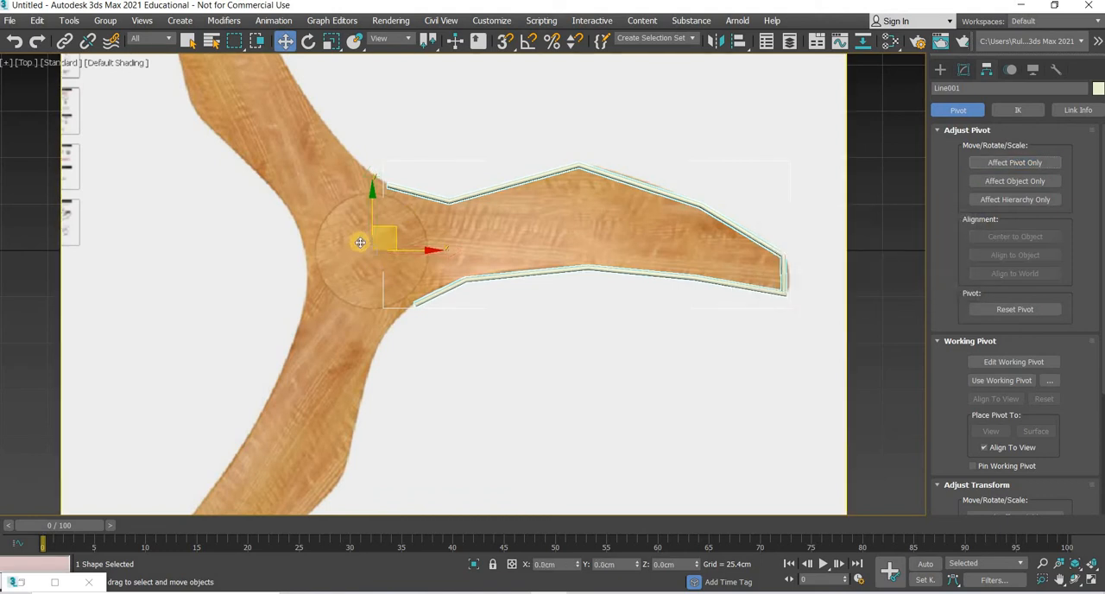
scroll(360, 243, down, 2)
middle_drag(421, 258, 431, 317)
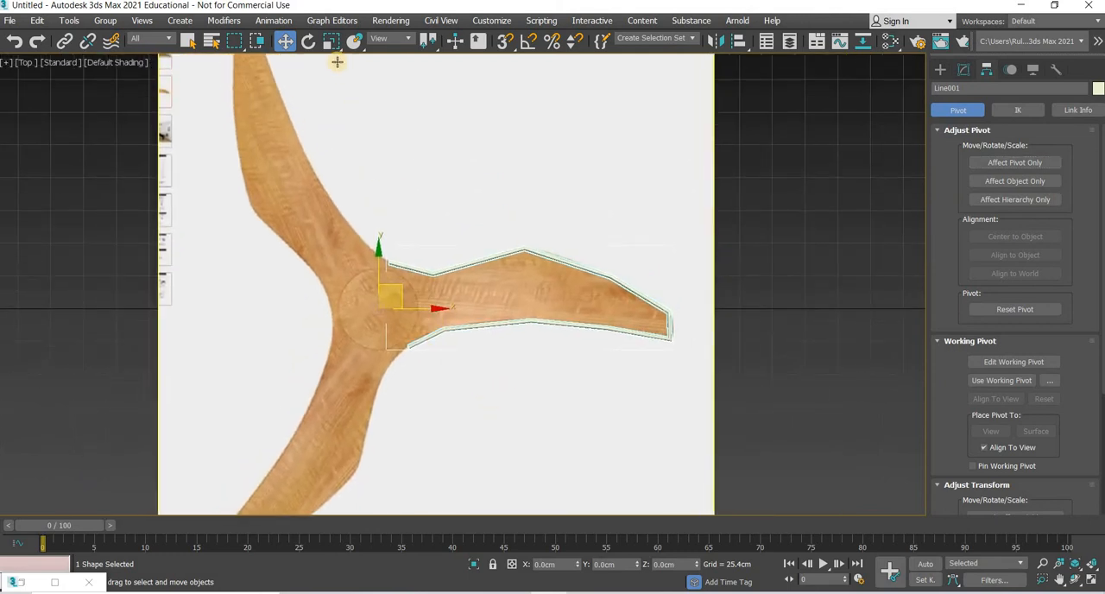
click(308, 41)
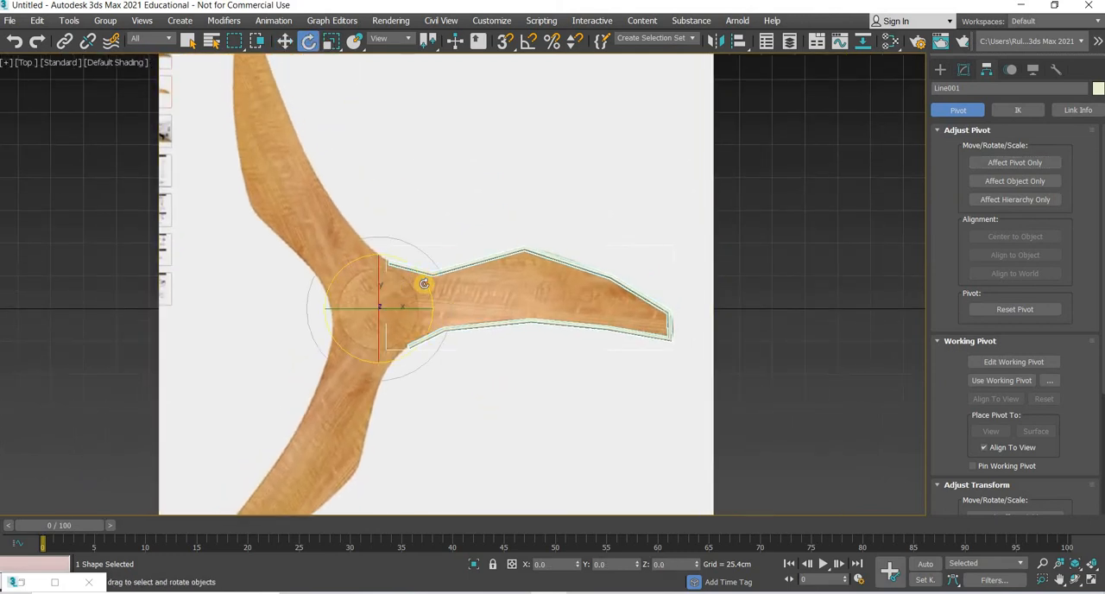
shift+drag(425, 283, 498, 65)
key(a)
mouse_move(421, 242)
shift+mouse_down()
mouse_move(397, 179)
mouse_move(527, 49)
shift+mouse_up()
right_click(528, 50)
Step: With angle snap on, clone the blade outline as copies rotated 120 degrees apart around the hub onto the other two blades
key(a)
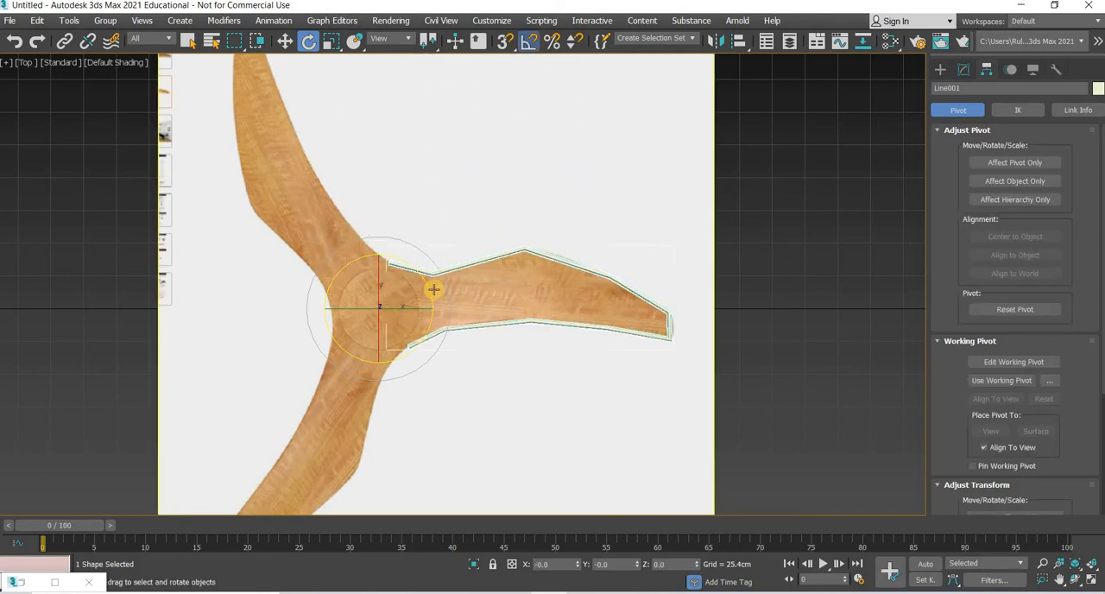
shift+drag(407, 215, 415, 217)
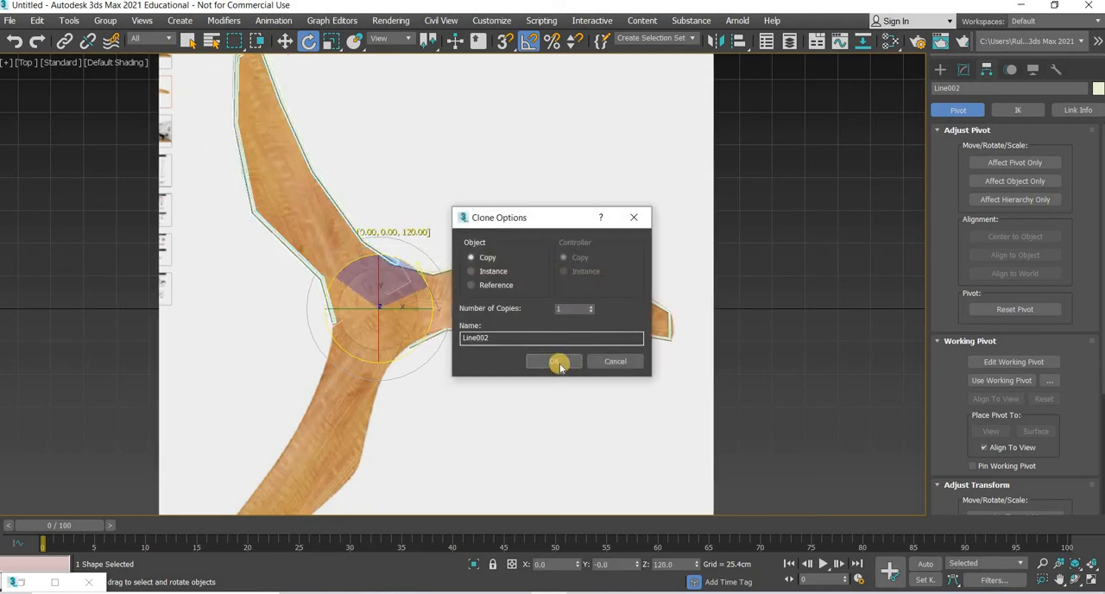
click(558, 364)
middle_drag(509, 406, 515, 325)
middle_drag(348, 97, 342, 144)
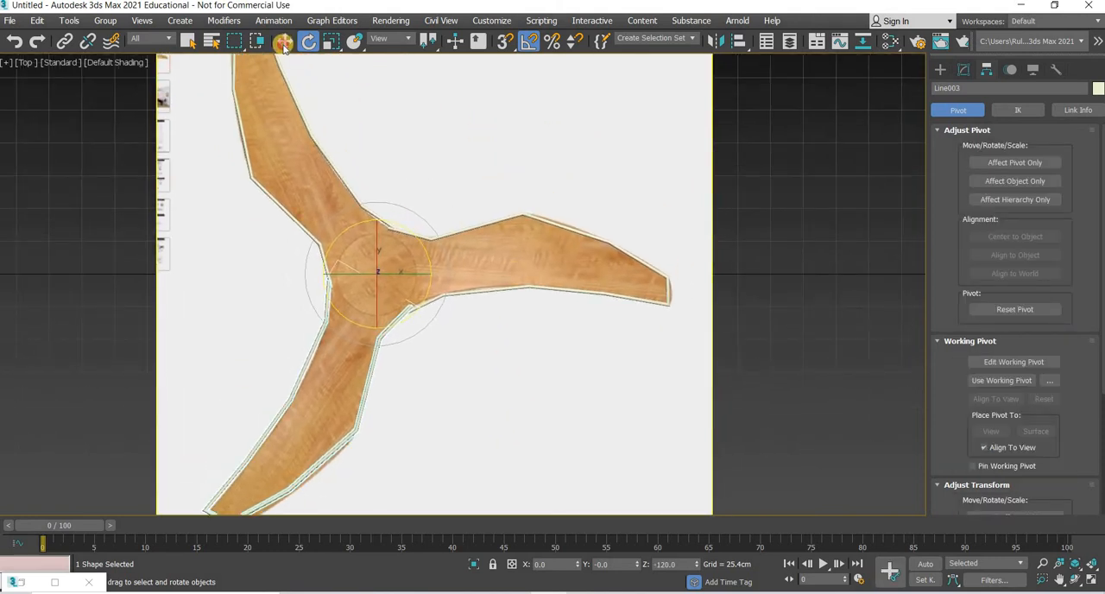
Step: Attach the other two blade outlines to the right blade's outline so they form one spline object
click(284, 40)
click(963, 69)
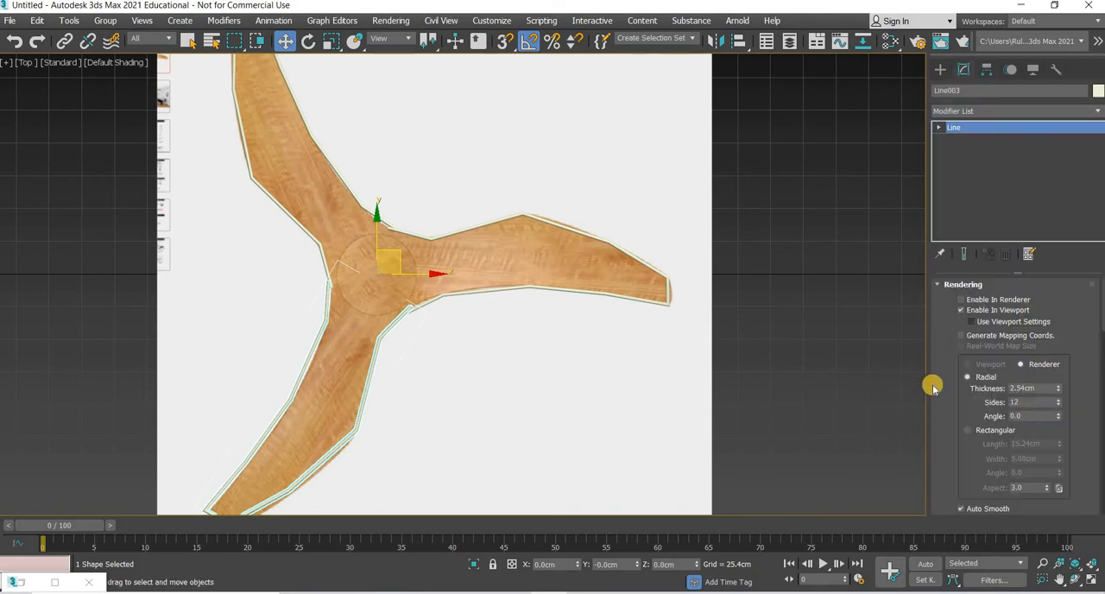
click(583, 291)
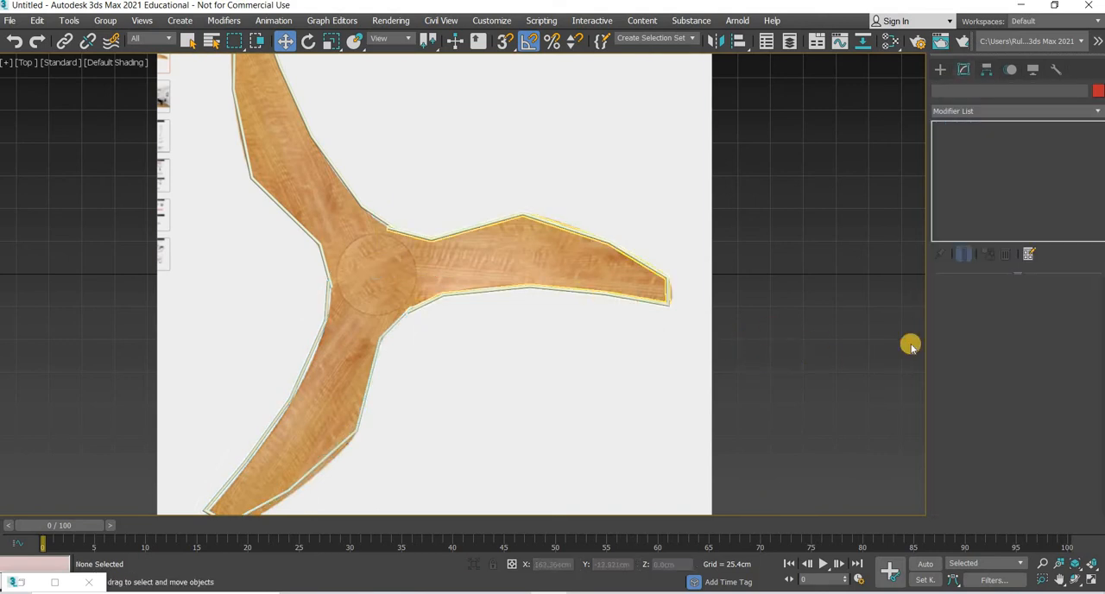
scroll(951, 390, down, 10)
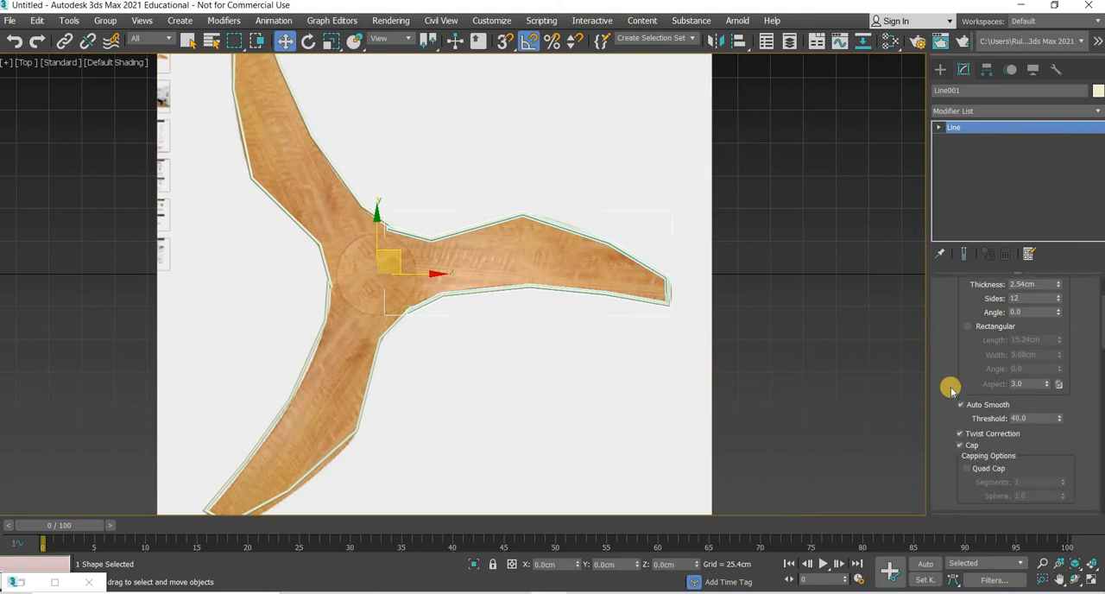
scroll(951, 390, down, 3)
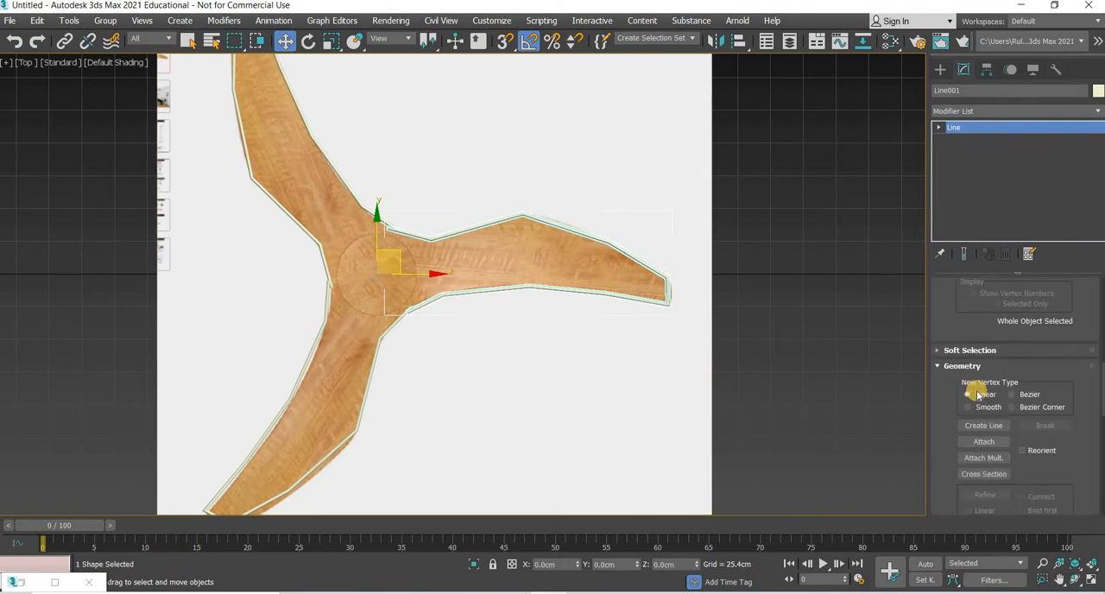
click(983, 390)
click(328, 160)
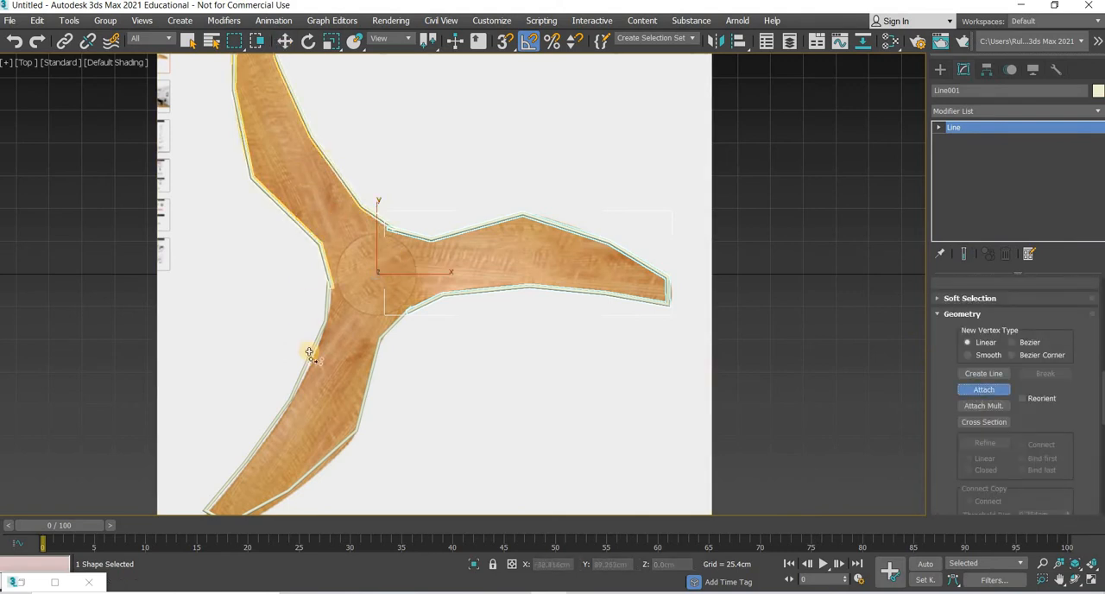
click(313, 352)
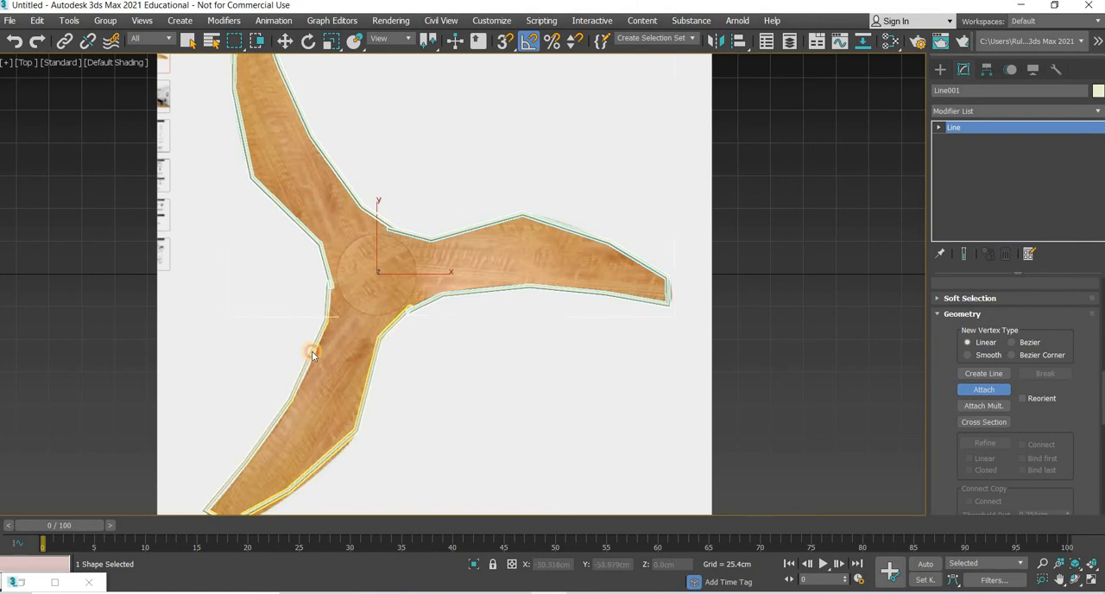
Step: Weld the two end vertices where the right and upper blade outlines meet, using a weld threshold of 307.594 cm
click(961, 139)
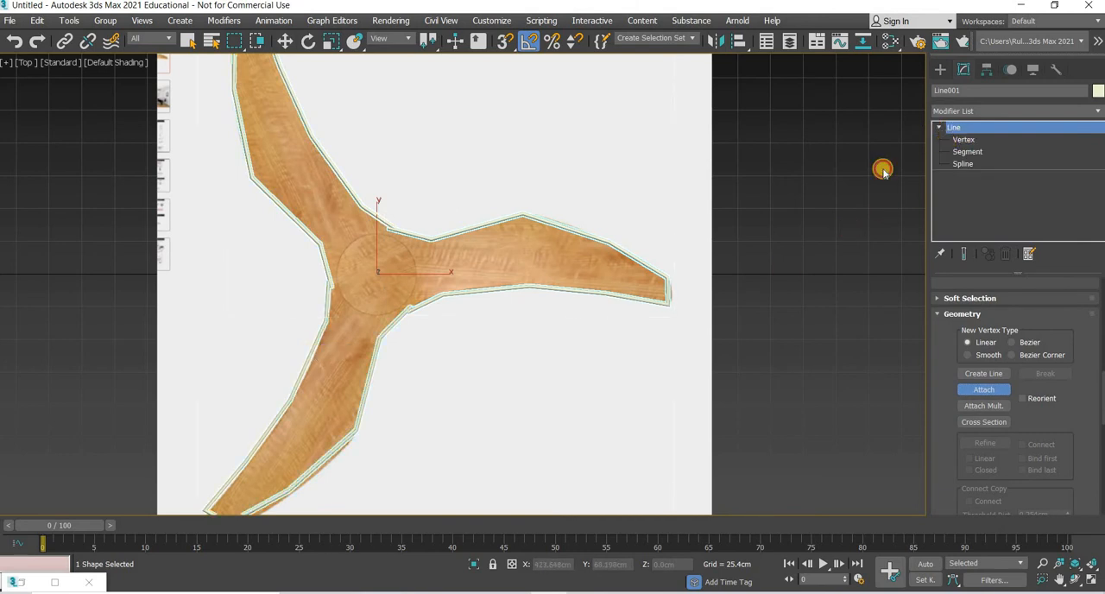
scroll(408, 240, up, 5)
scroll(348, 129, up, 3)
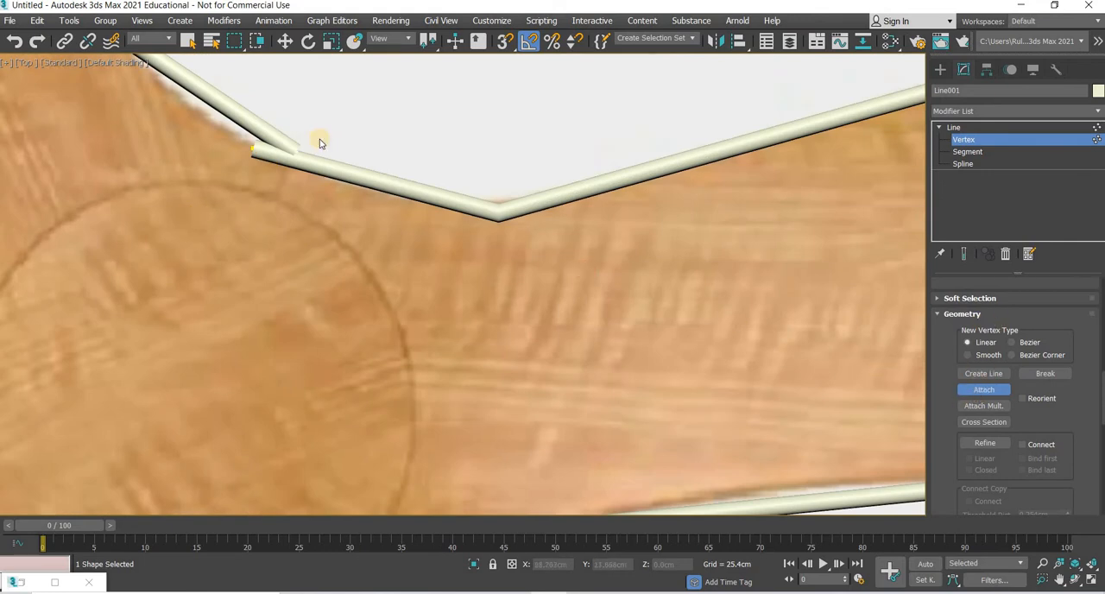
key(w)
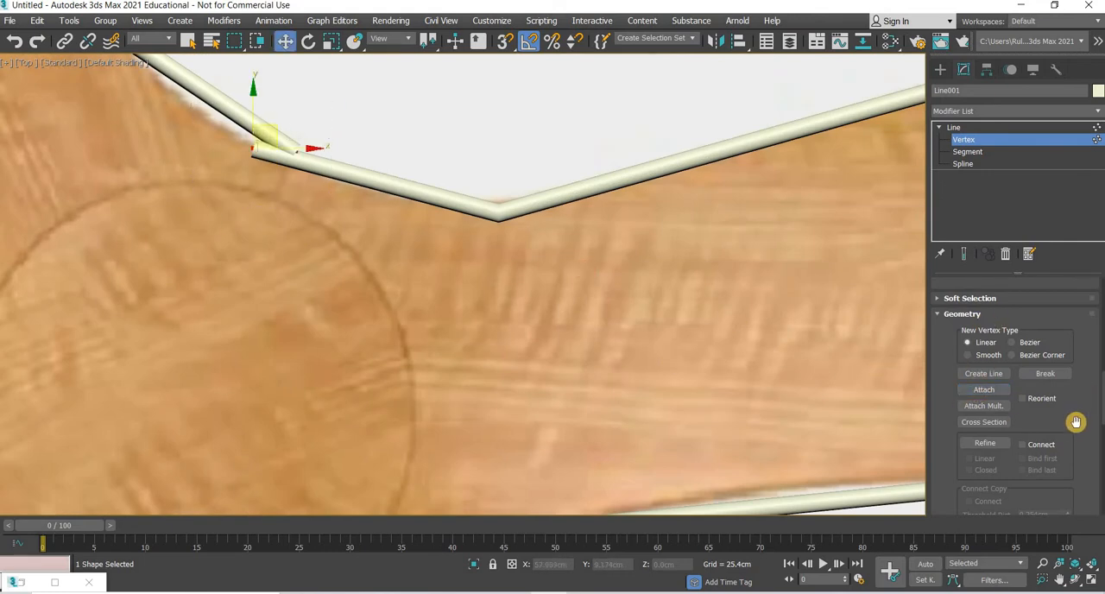
scroll(1074, 429, down, 3)
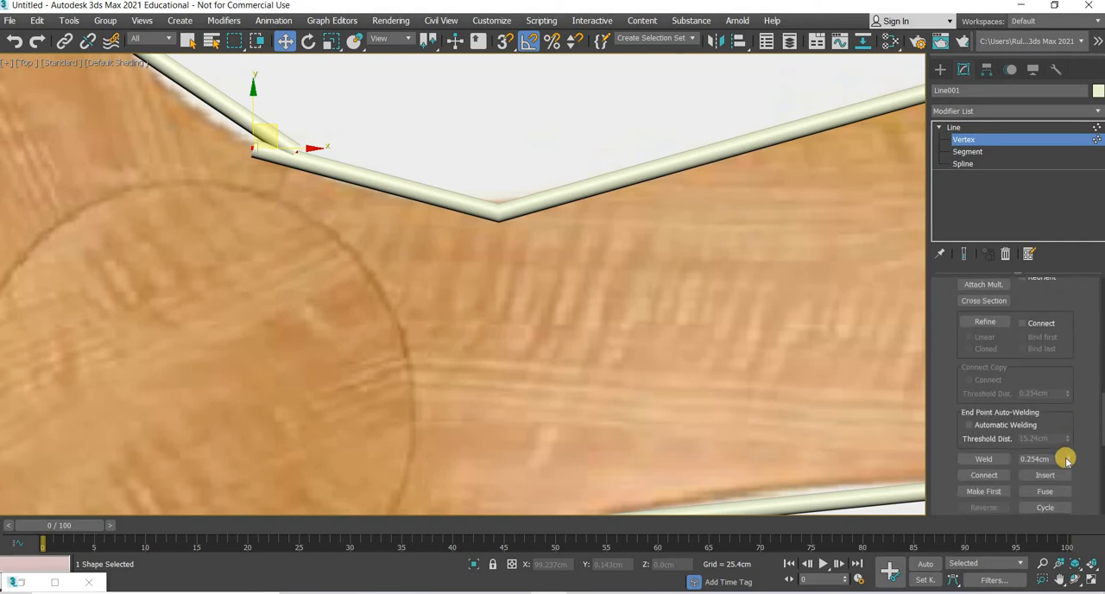
scroll(1002, 403, down, 2)
click(987, 389)
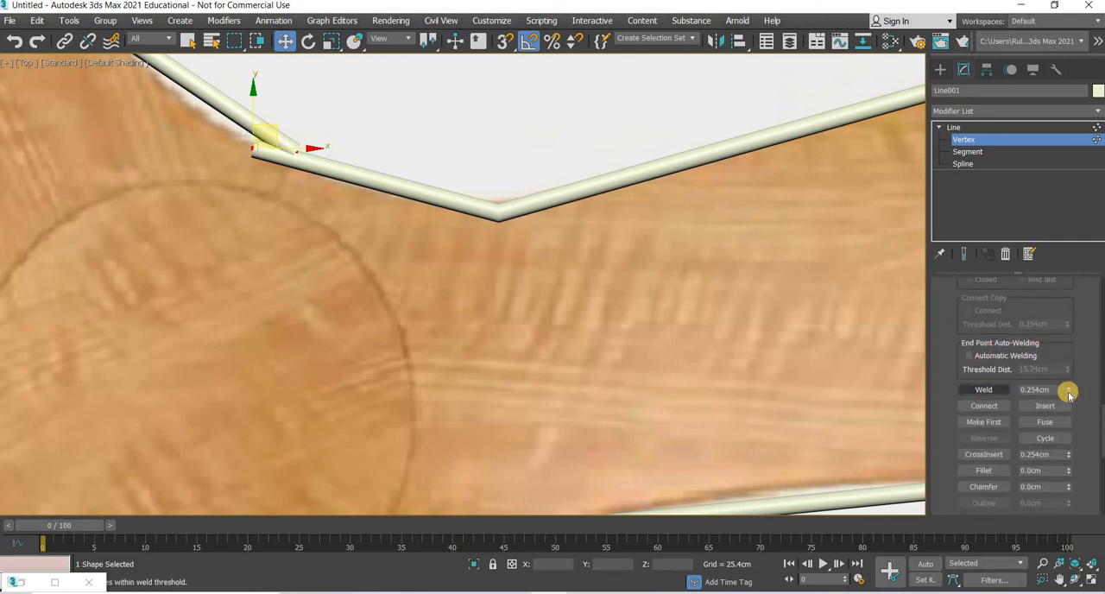
drag(1068, 393, 1068, 333)
click(984, 390)
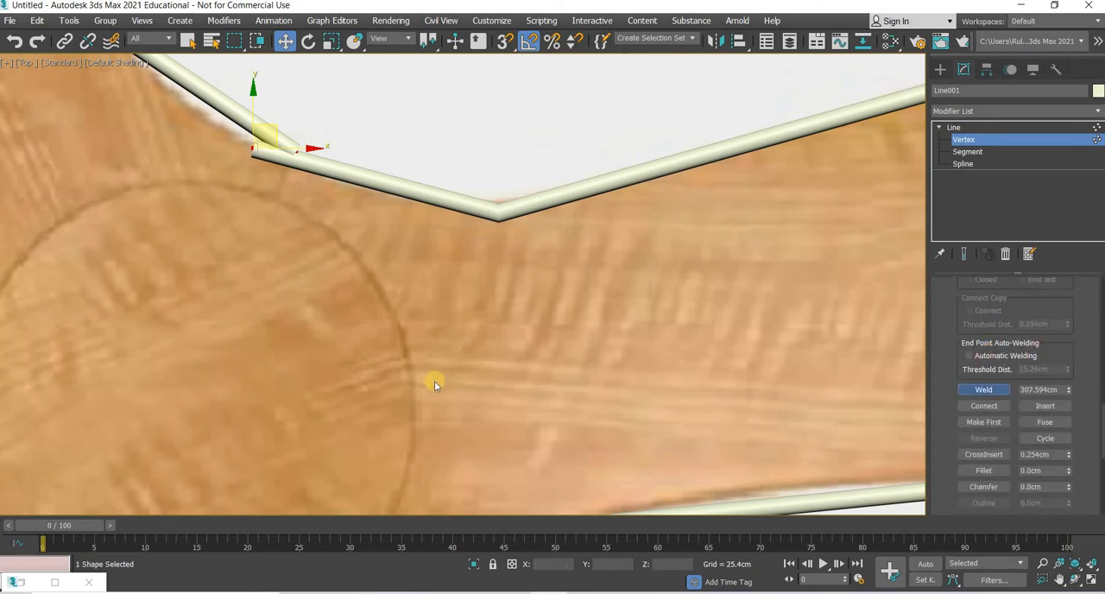
scroll(300, 342, down, 5)
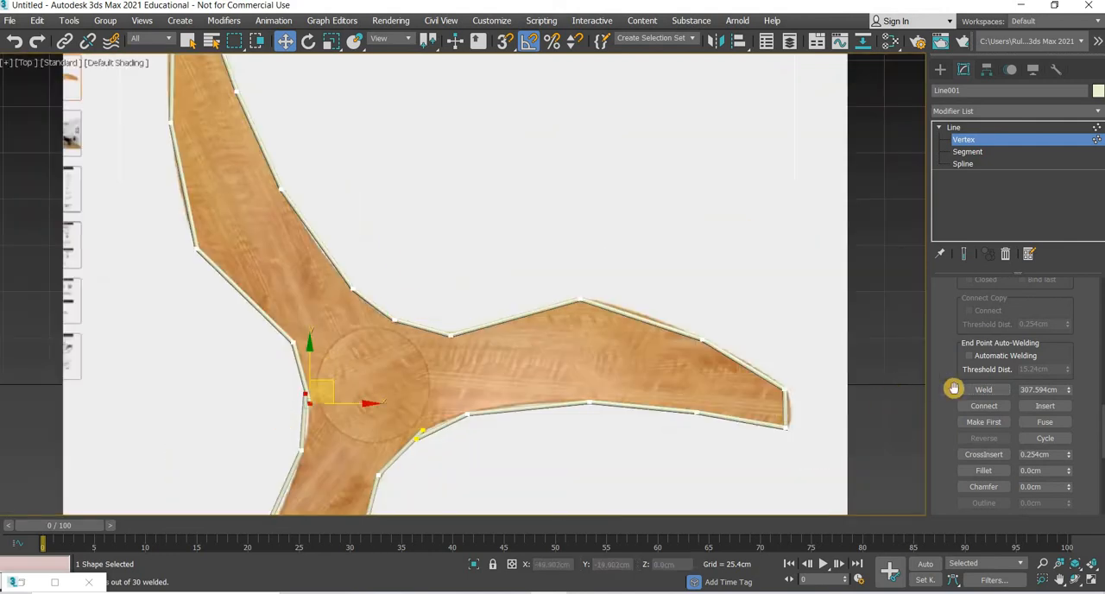
Step: Weld the remaining two pairs of end vertices, left and lower right of the hub, using the 307.594 cm threshold
click(967, 390)
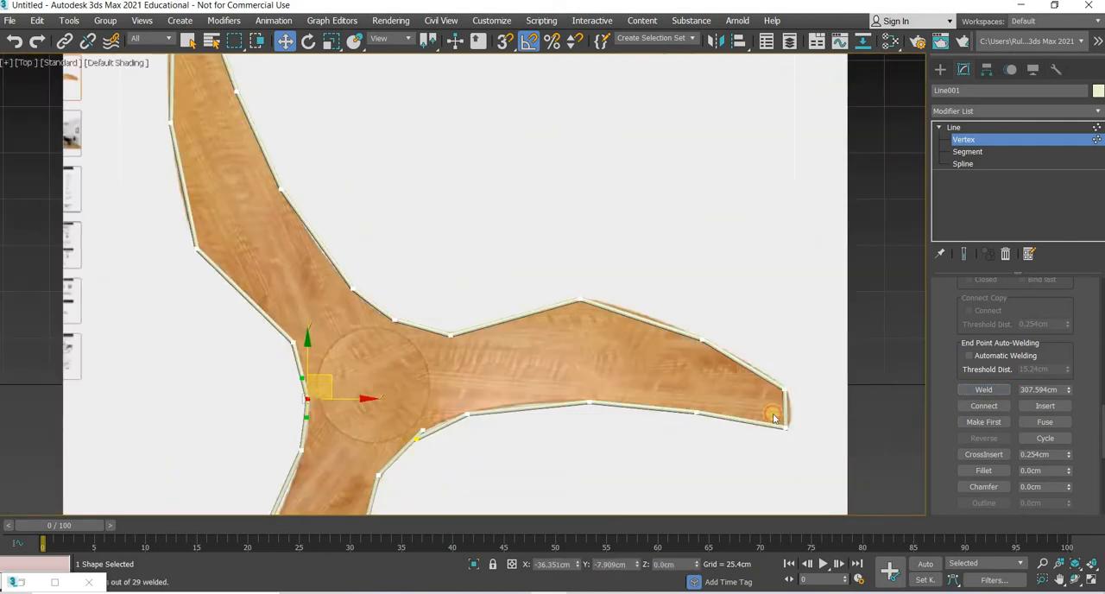
click(973, 393)
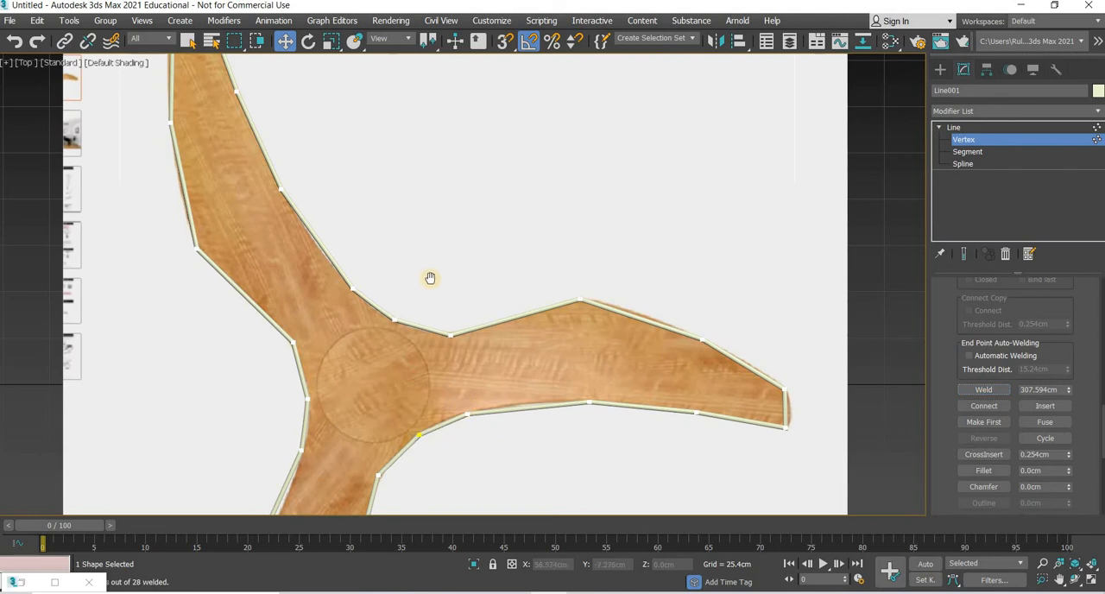
middle_drag(430, 277, 390, 139)
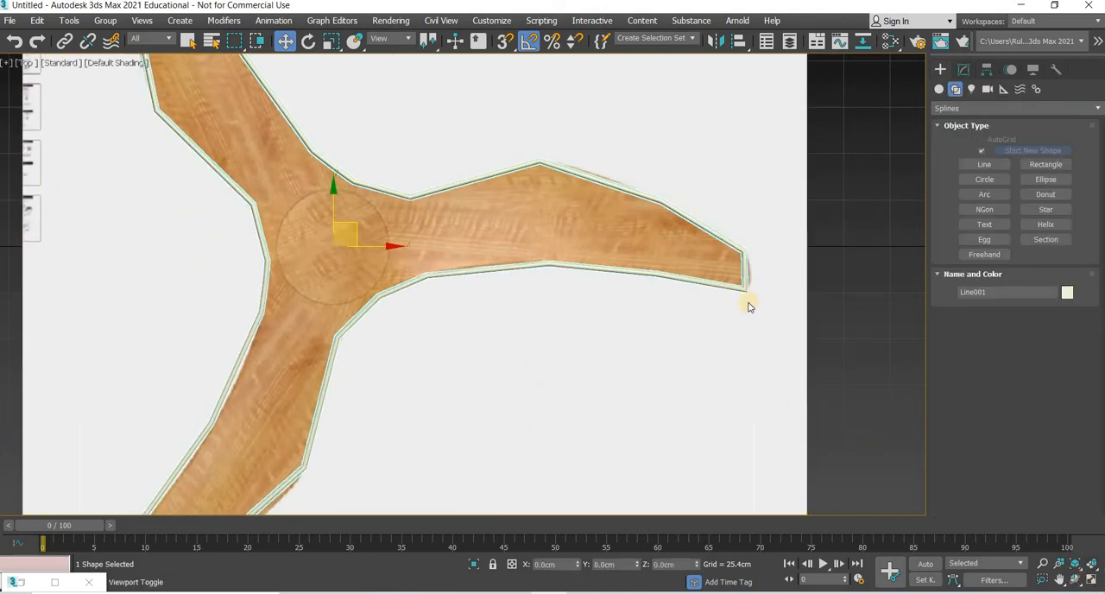
Step: Raise the joined blade outline about 252 cm above the reference image plane in the Front view
key(alt+w)
click(707, 106)
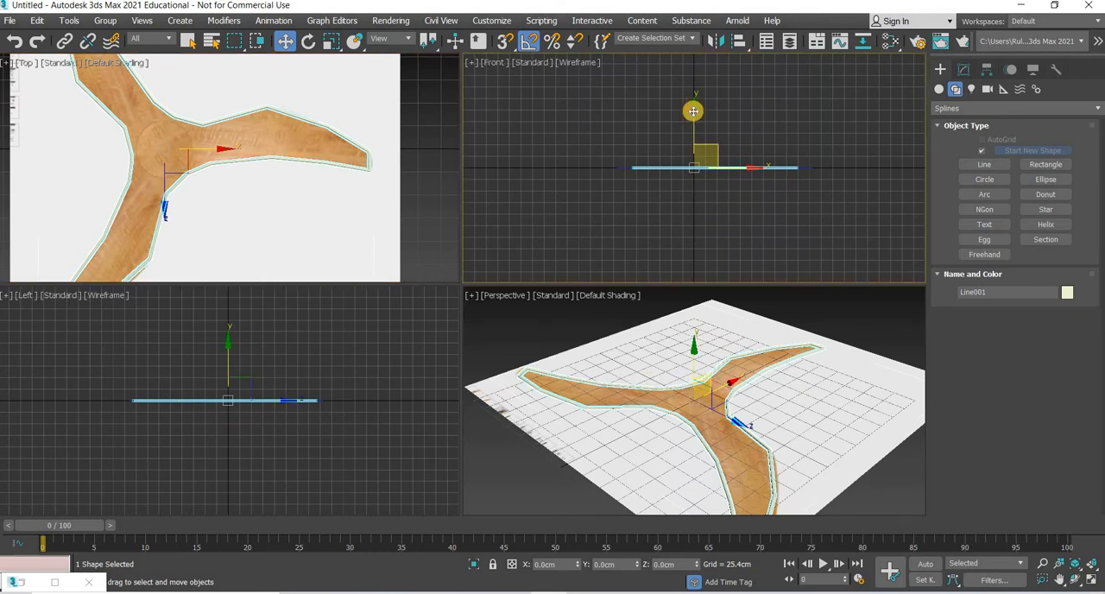
drag(693, 111, 676, 5)
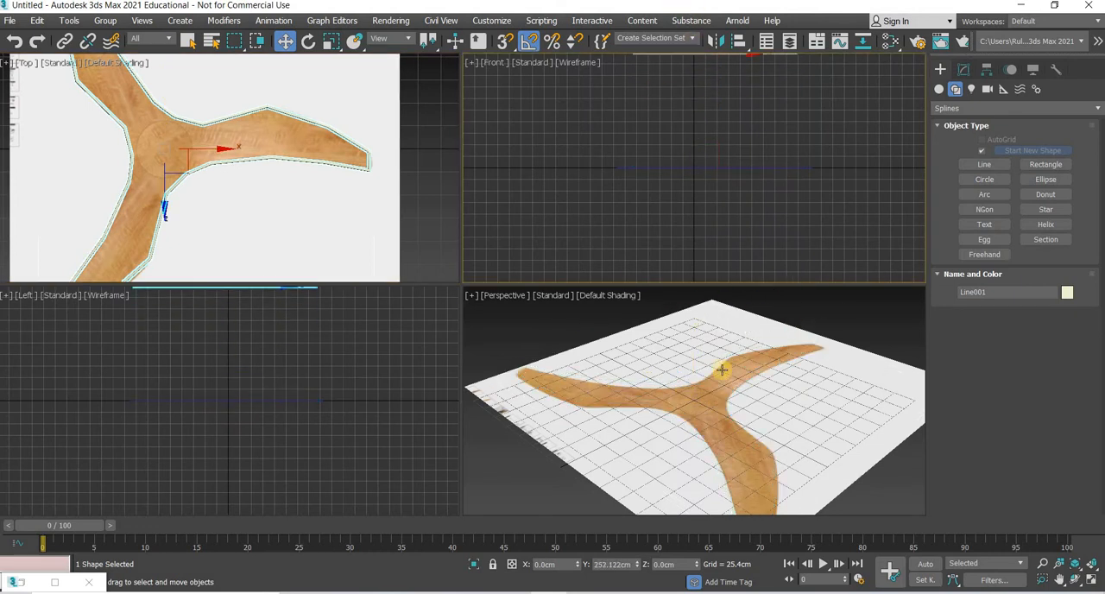
Step: Delete the reference image plane beneath the blade outline
middle_drag(722, 370, 670, 466)
scroll(704, 451, down, 3)
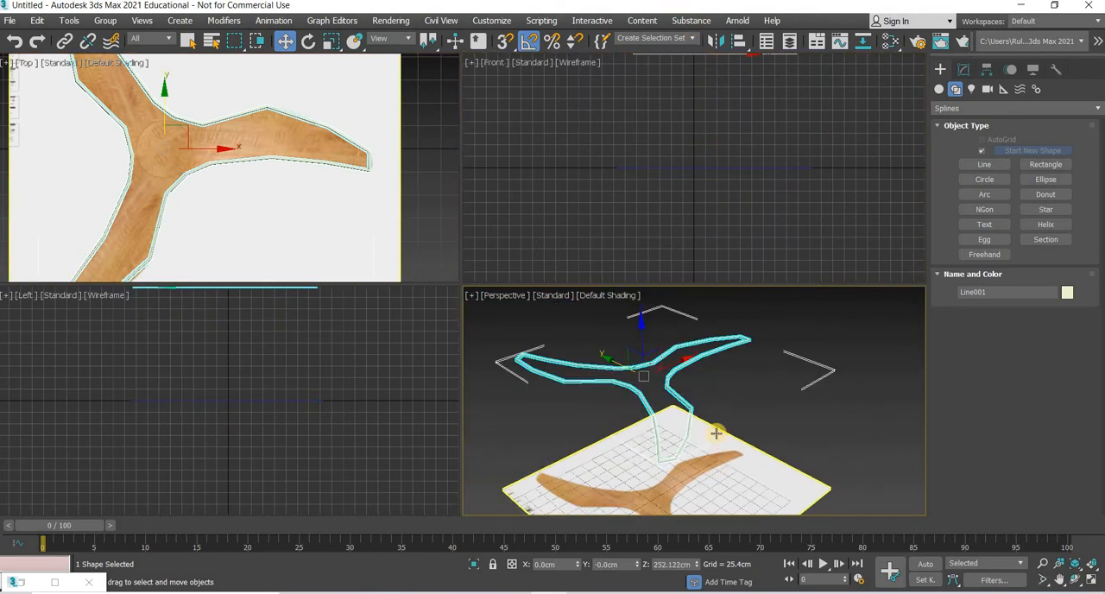
middle_drag(715, 433, 715, 392)
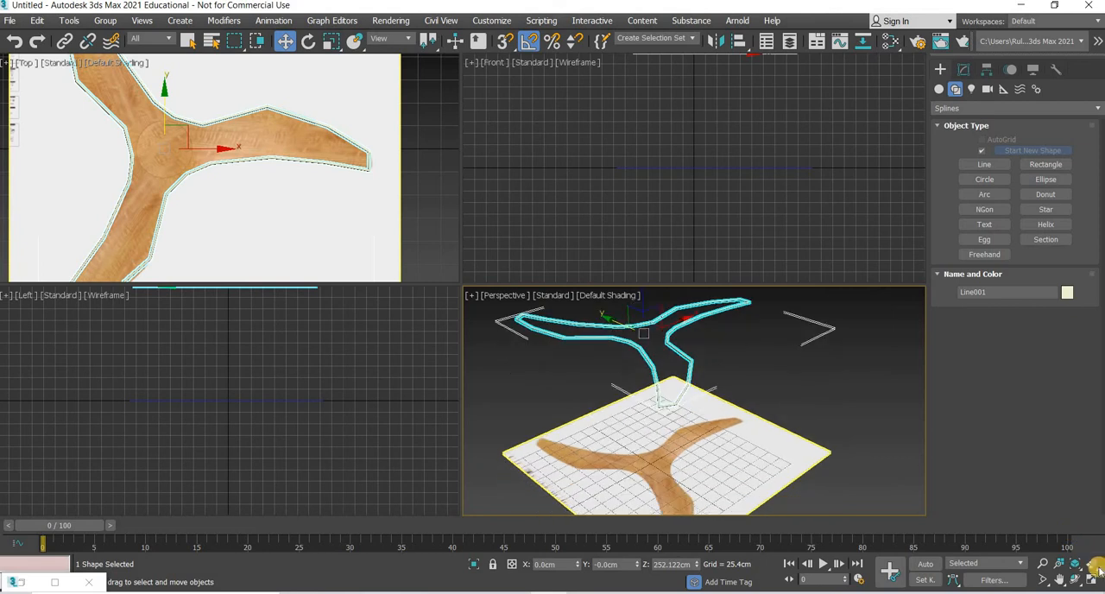
click(766, 481)
key(Delete)
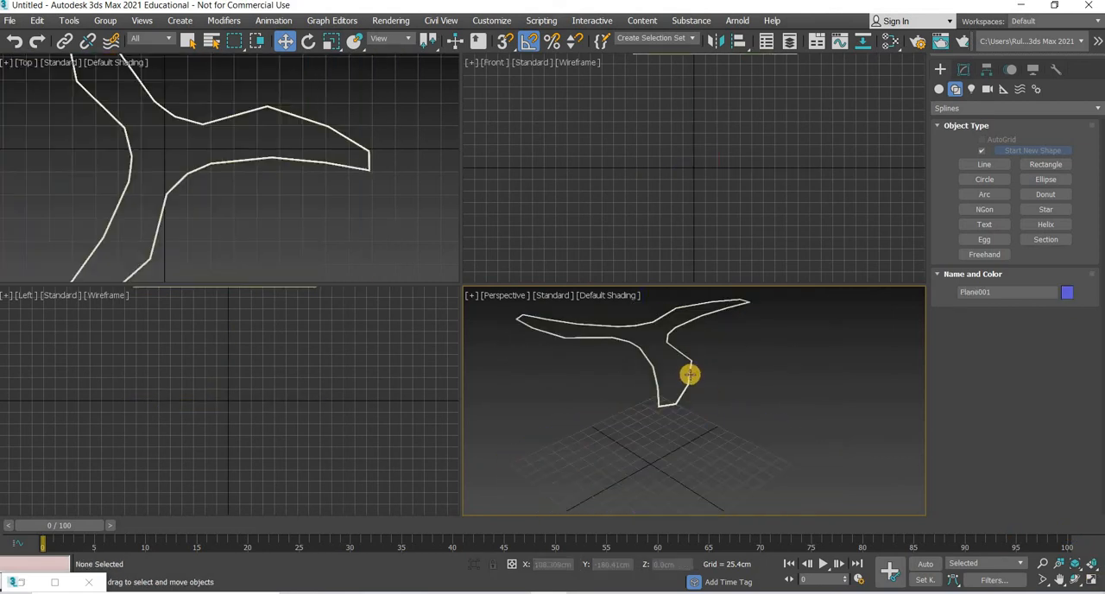
Step: Maximize the Perspective view on the blade outline and rename it "fan blades"
key(ctrl+a)
click(1081, 580)
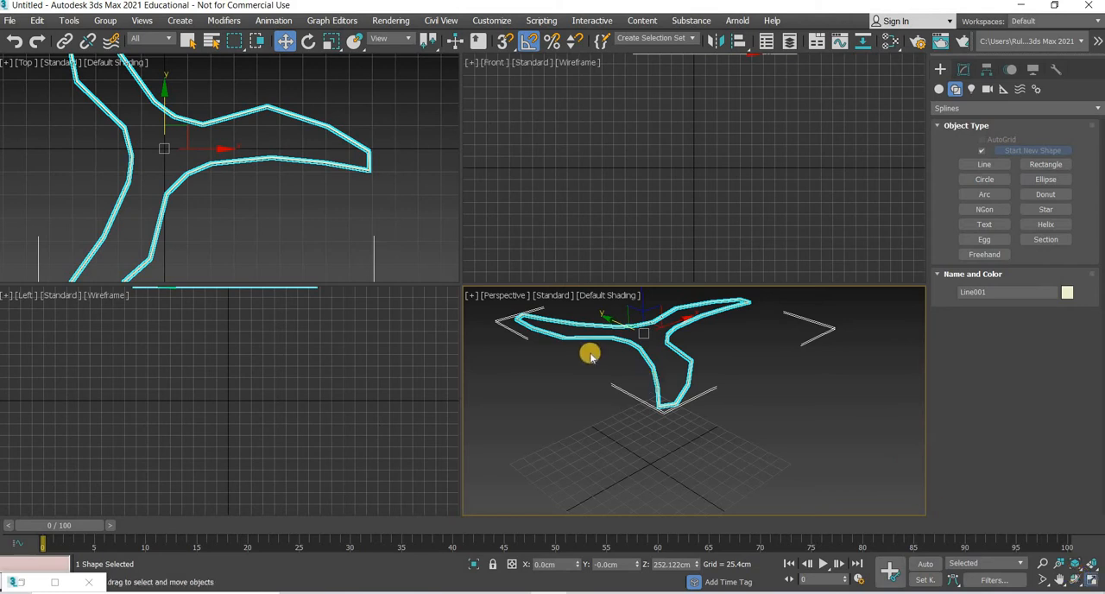
scroll(604, 382, up, 2)
alt+middle_drag(611, 385, 887, 83)
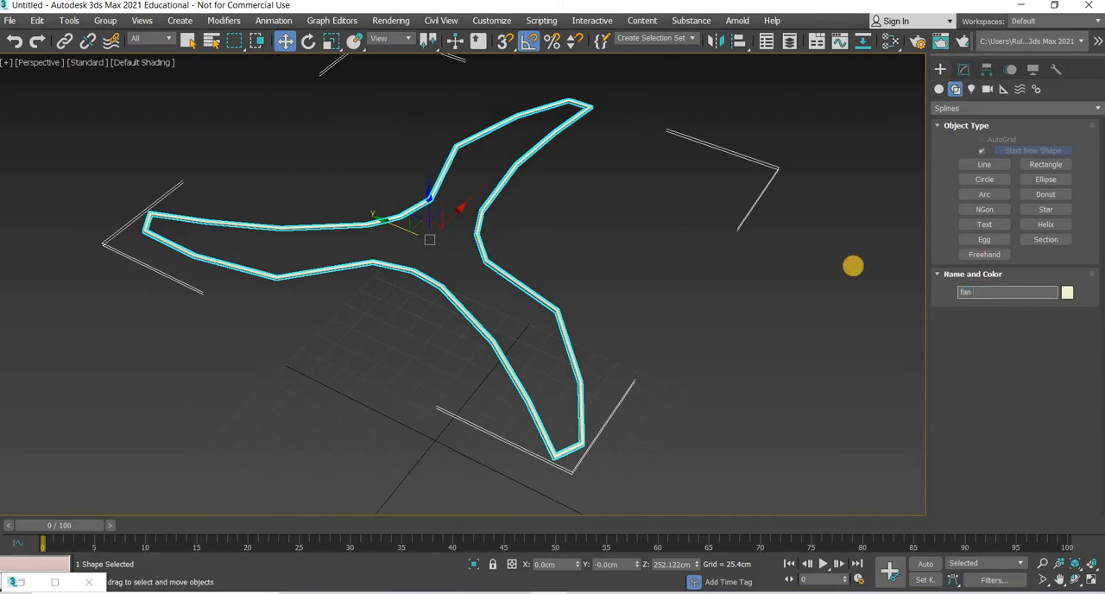
text(s)
key(Return)
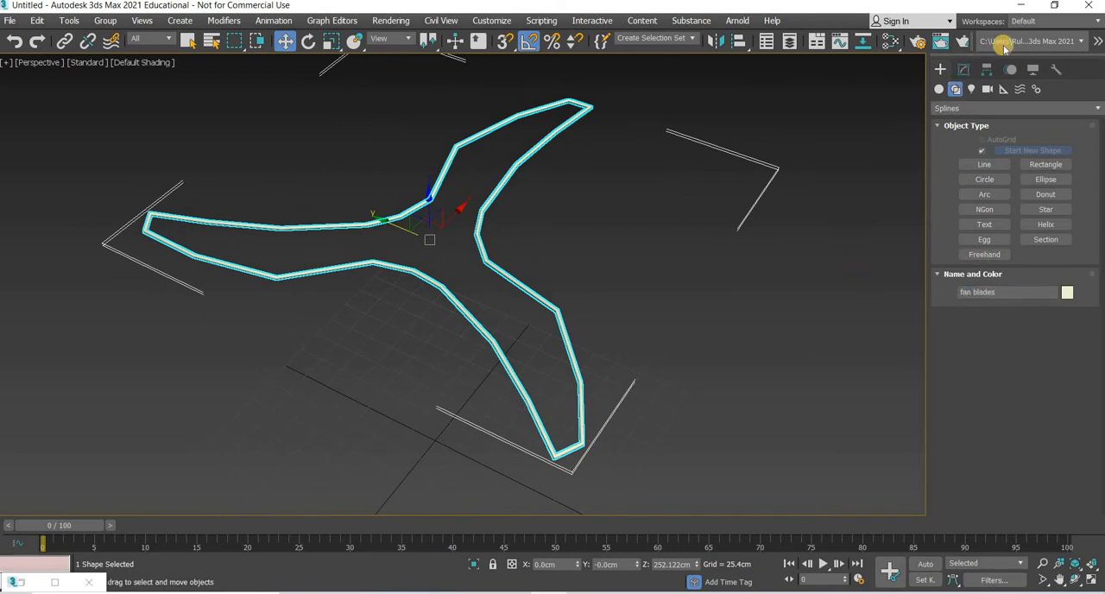
Step: Apply an Extrude modifier to the fan blades outline
click(969, 114)
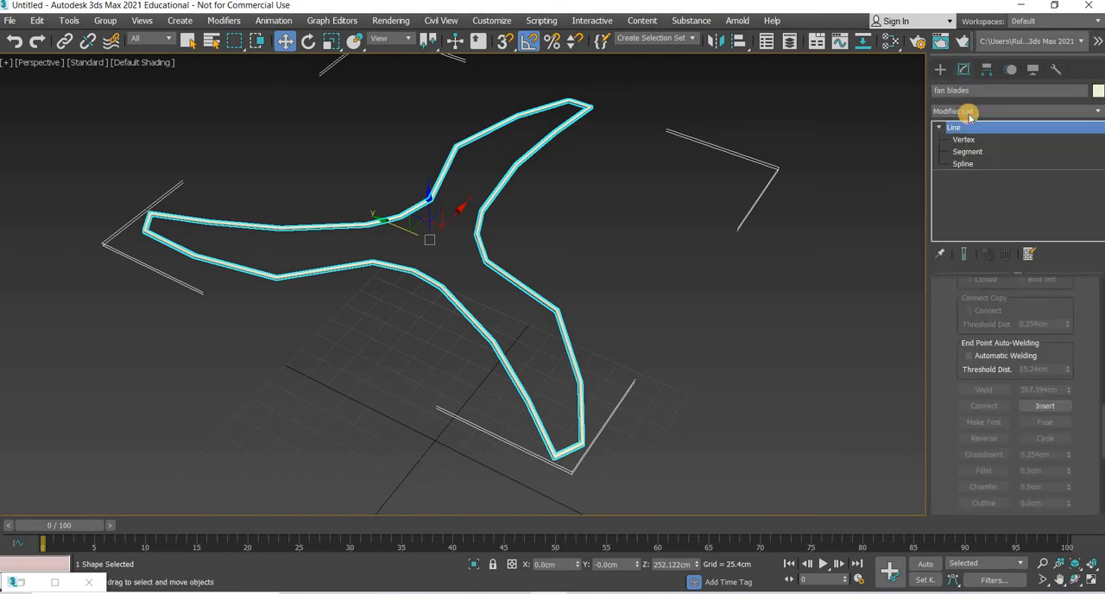
scroll(969, 114, down, 10)
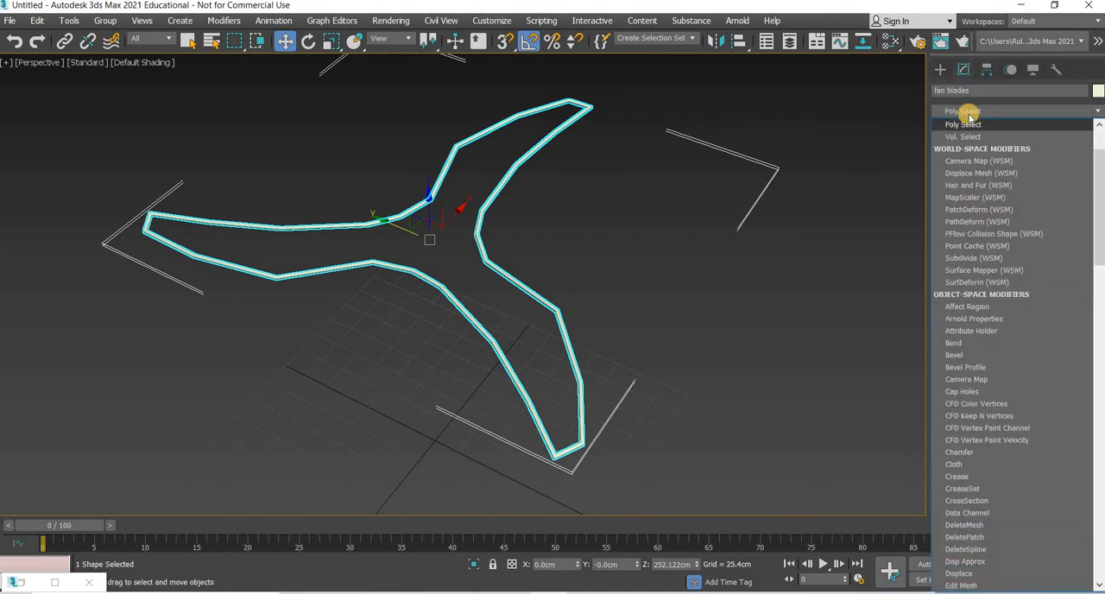
scroll(968, 114, down, 15)
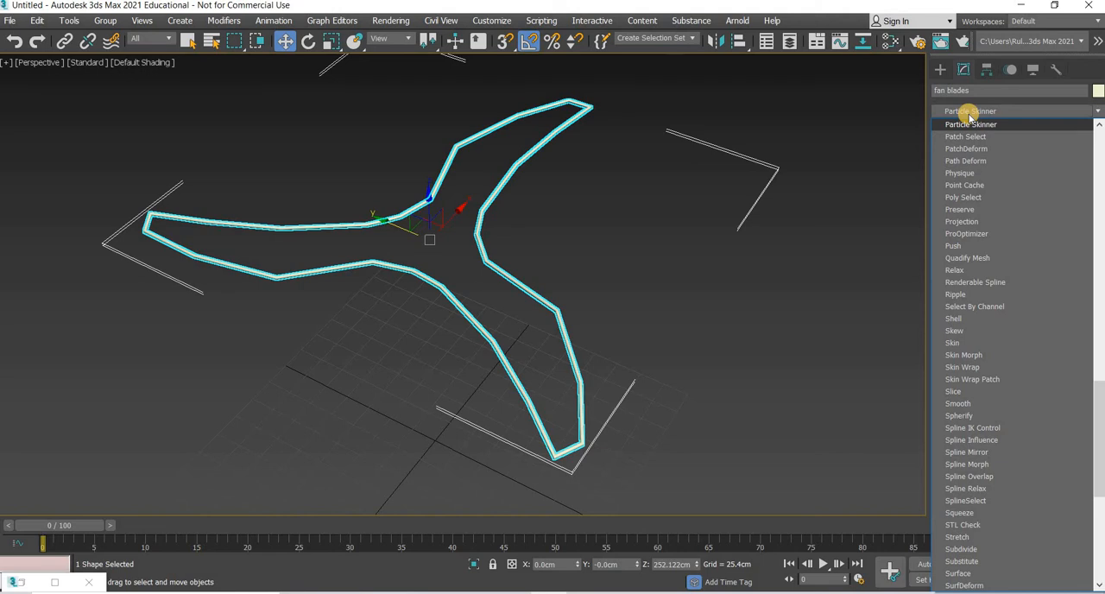
scroll(969, 116, down, 1)
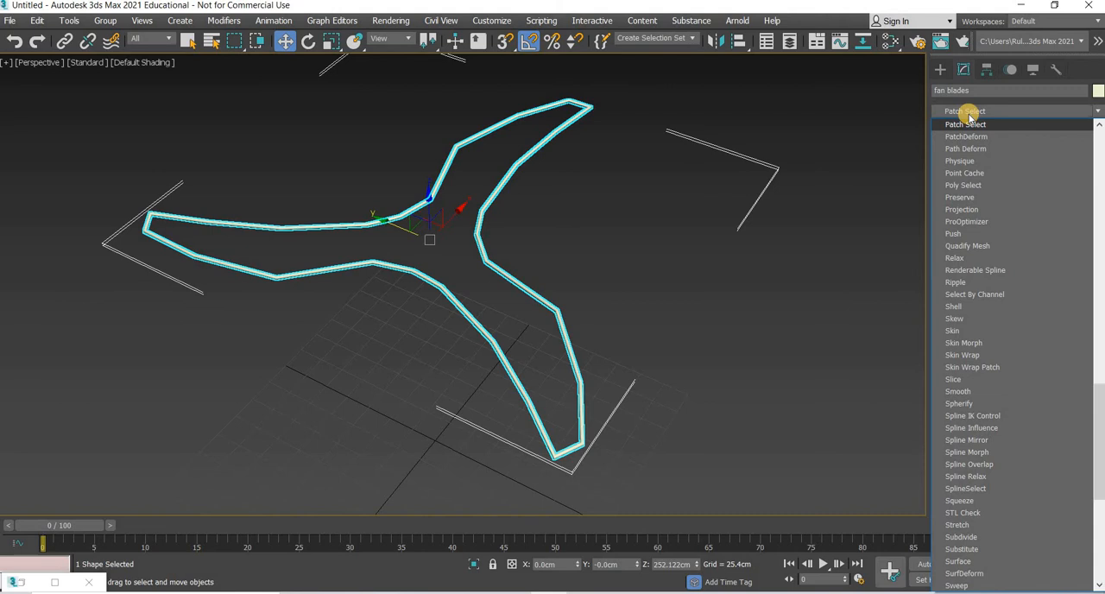
scroll(967, 115, up, 13)
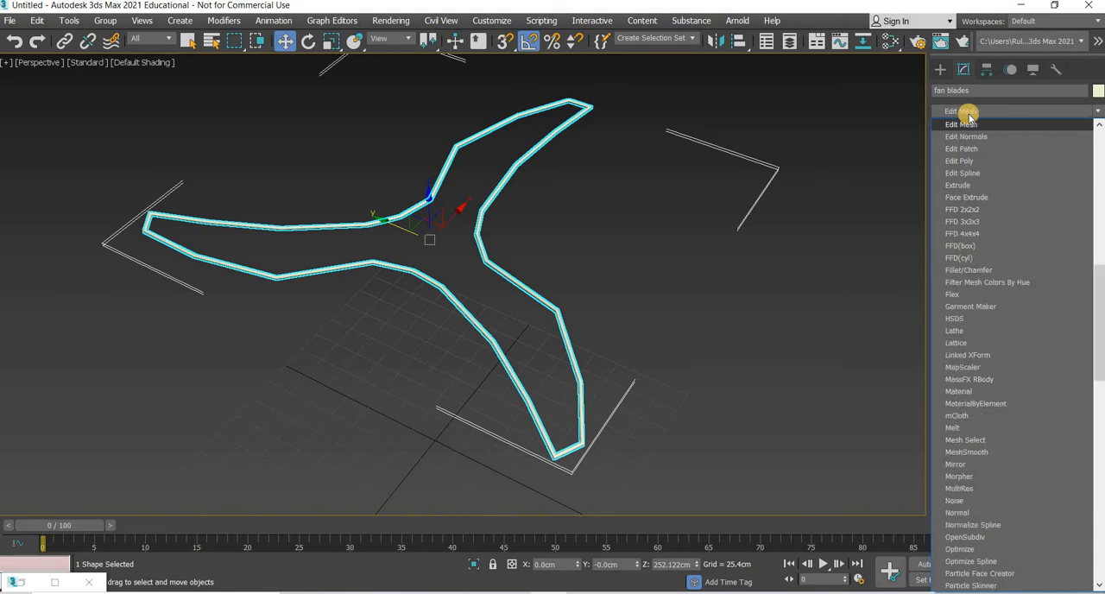
click(962, 185)
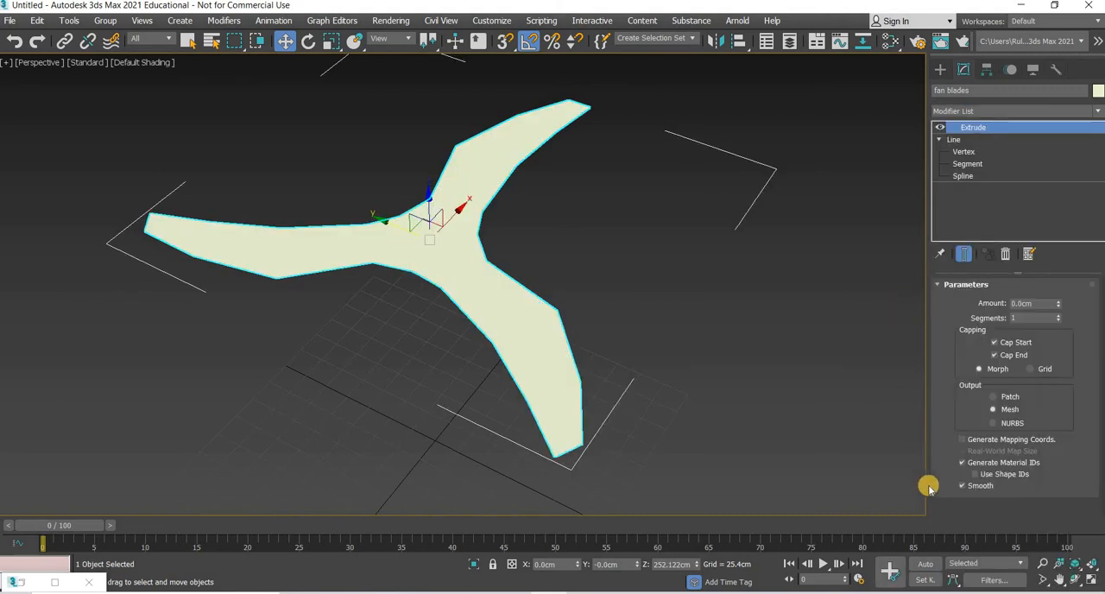
Step: Show edged faces in the Perspective view and set the fan blades' extrusion amount to 1 cm
click(141, 62)
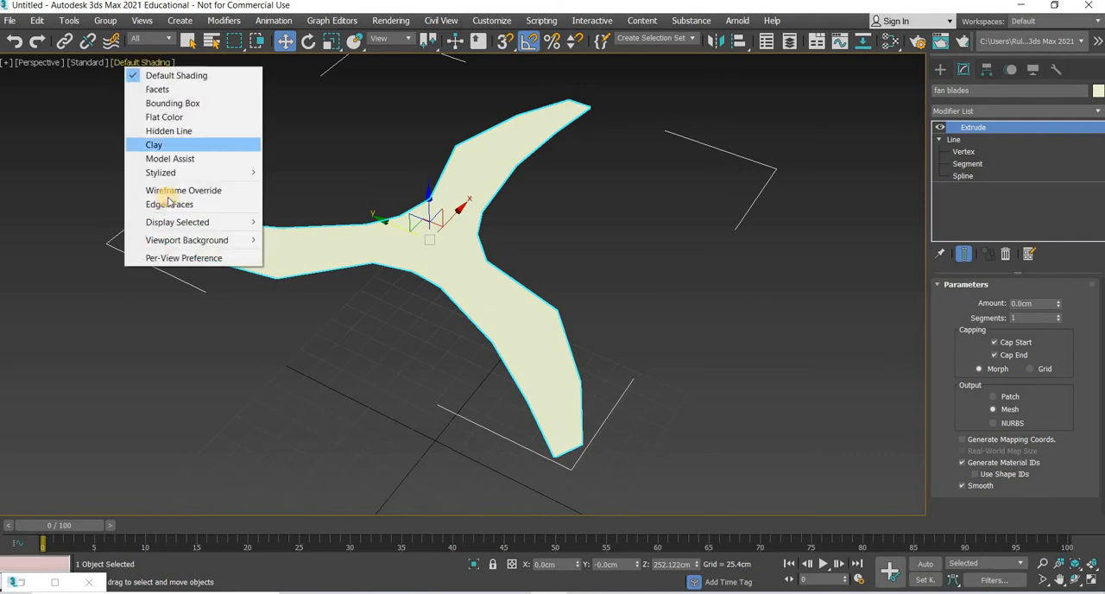
click(173, 204)
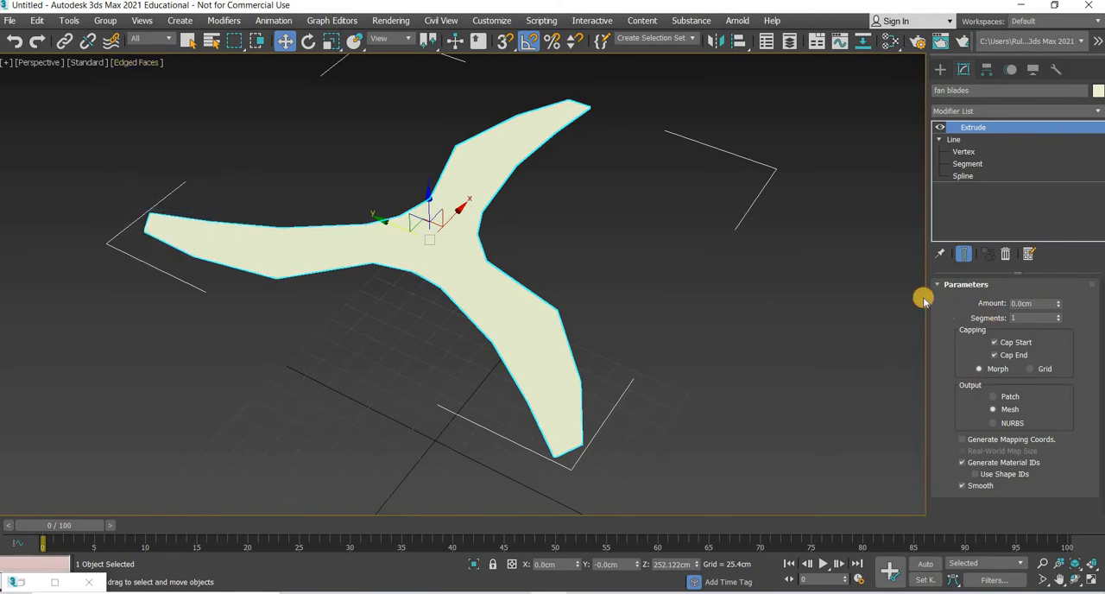
text(1)
key(Return)
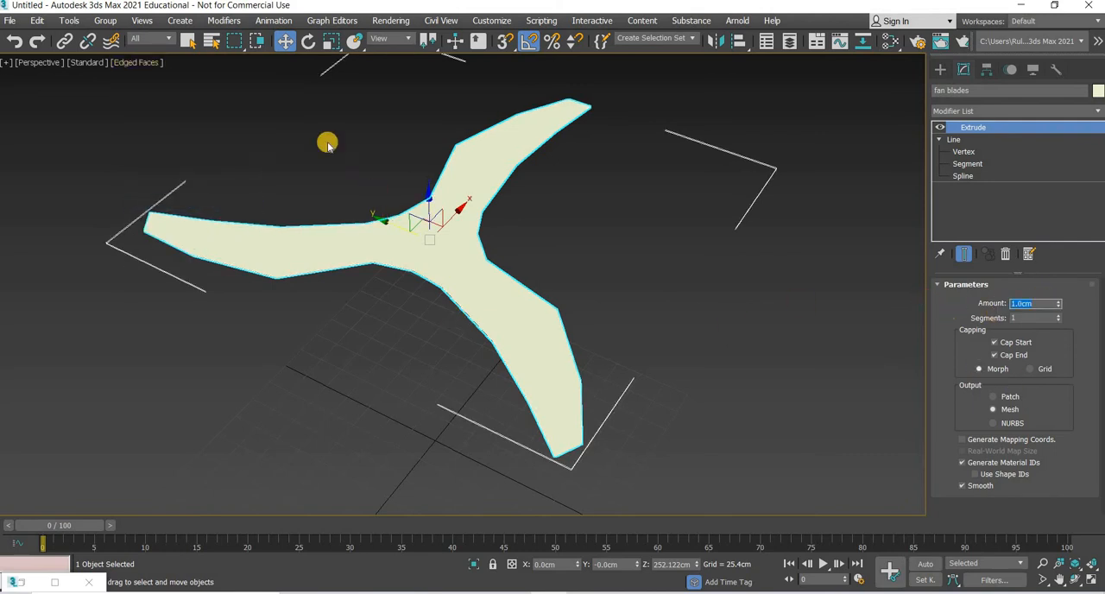
click(492, 395)
click(518, 403)
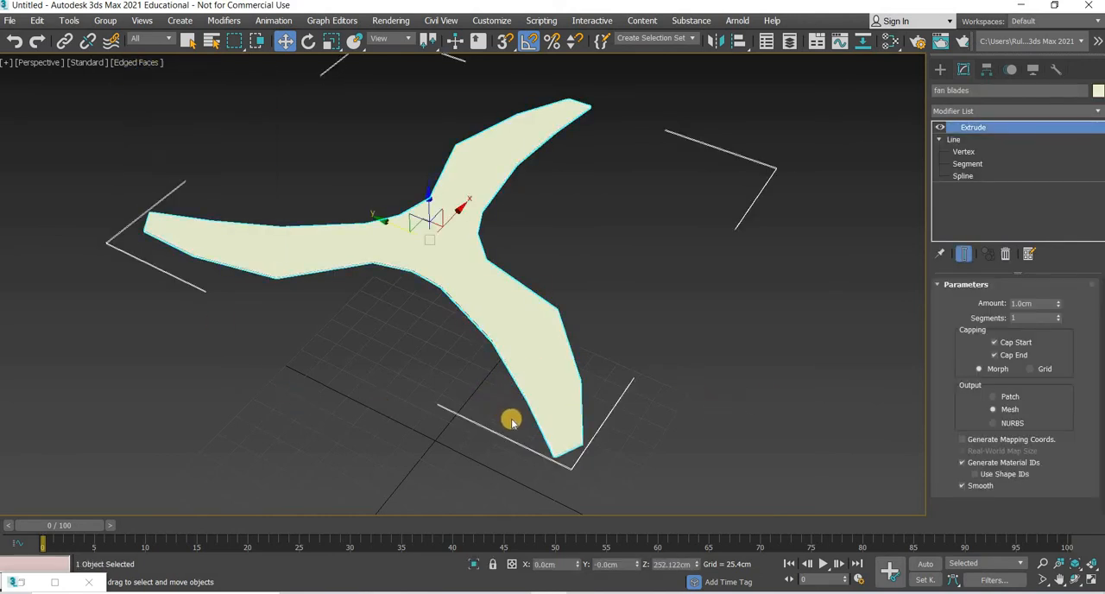
Step: Set the fan blades' extrusion amount to 5 cm
alt+middle_drag(547, 302, 549, 287)
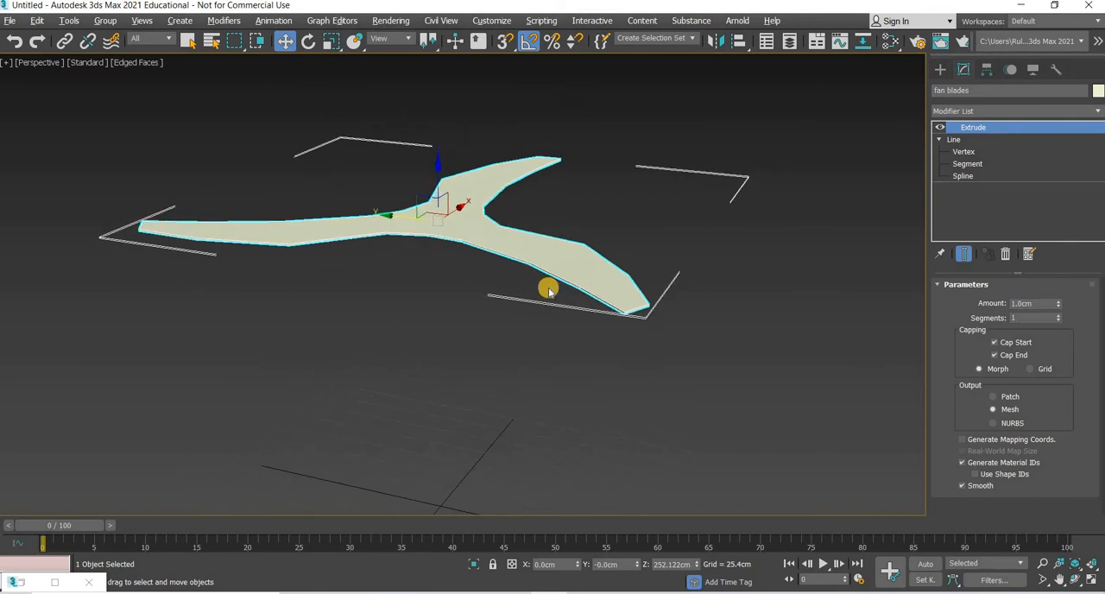
scroll(570, 315, up, 5)
alt+middle_drag(549, 330, 1059, 258)
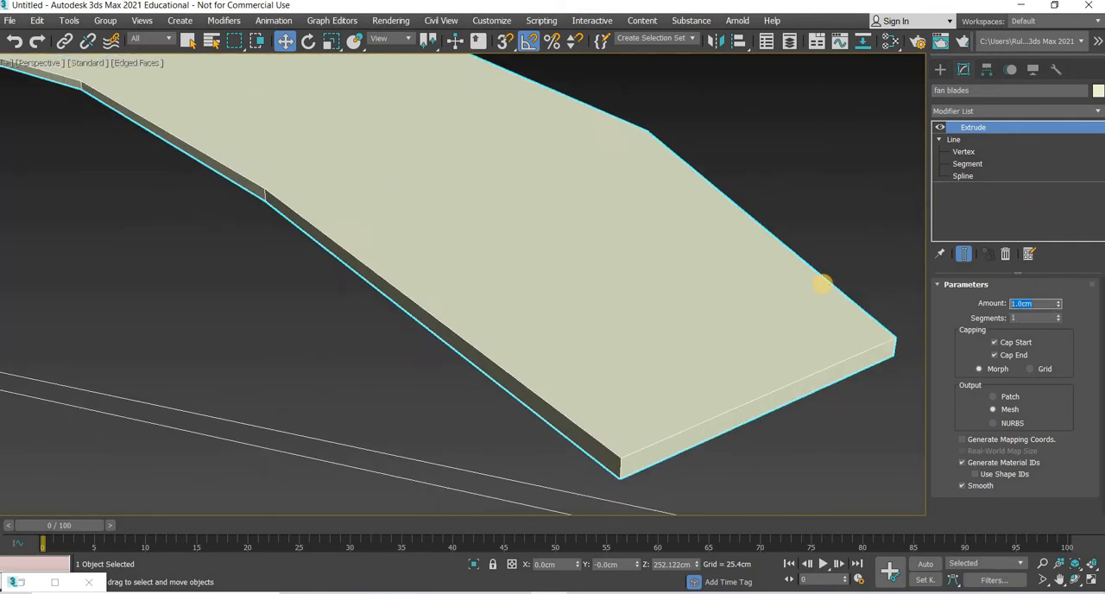
text(5)
key(Return)
Step: Change the fan blades' object color to the dark red swatch of the 3ds Max palette
scroll(527, 285, down, 2)
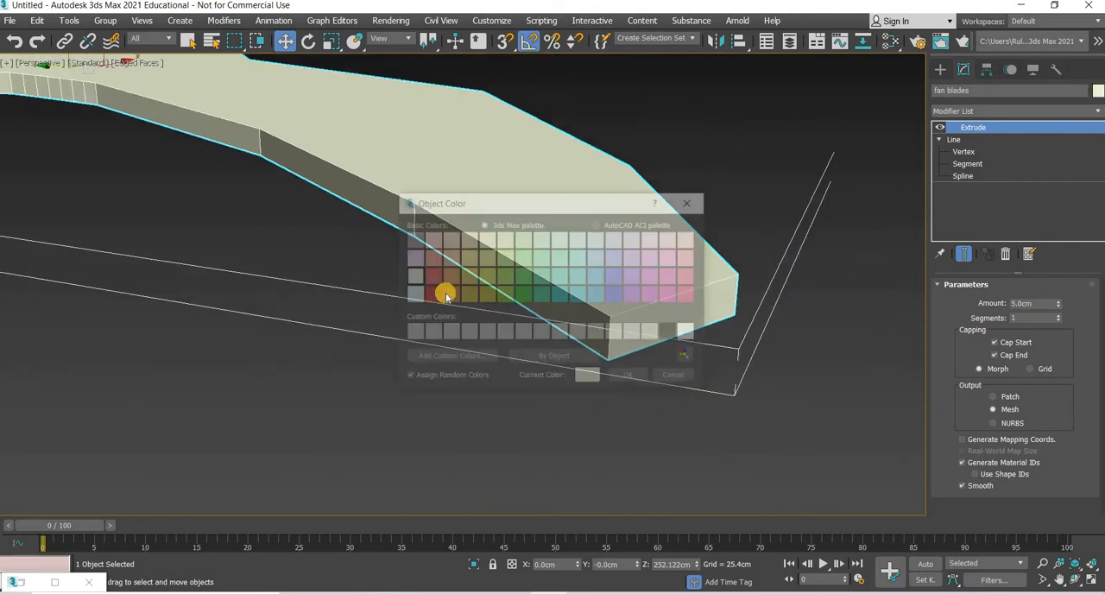
click(442, 305)
click(637, 380)
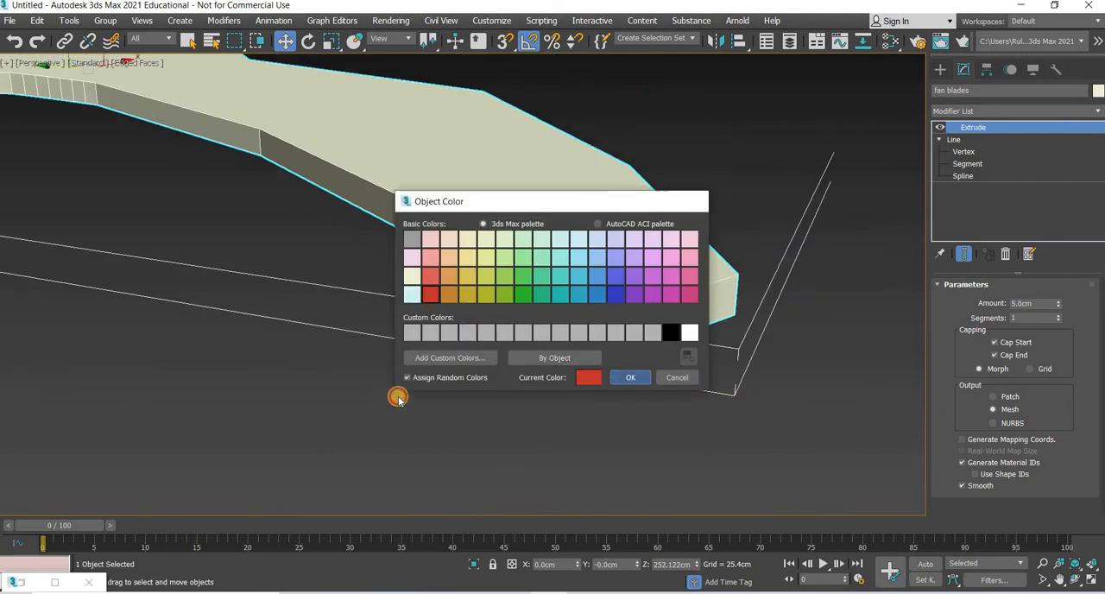
click(398, 396)
Step: Inspect the side faces around the hub and delete the Extrude modifier from the fan blades
scroll(401, 386, down, 5)
click(339, 340)
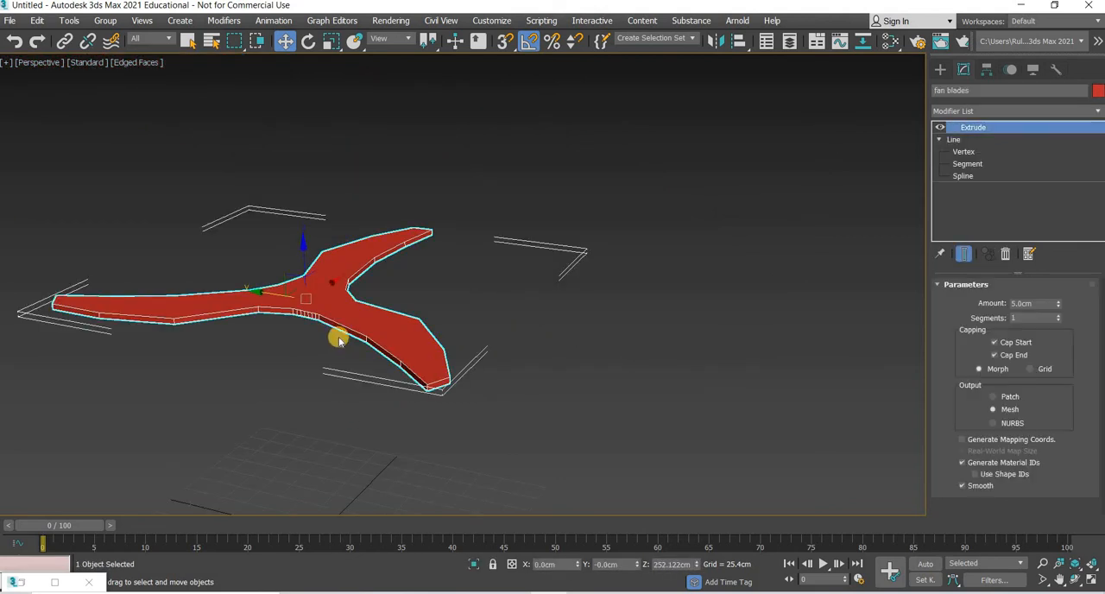
scroll(287, 337, up, 5)
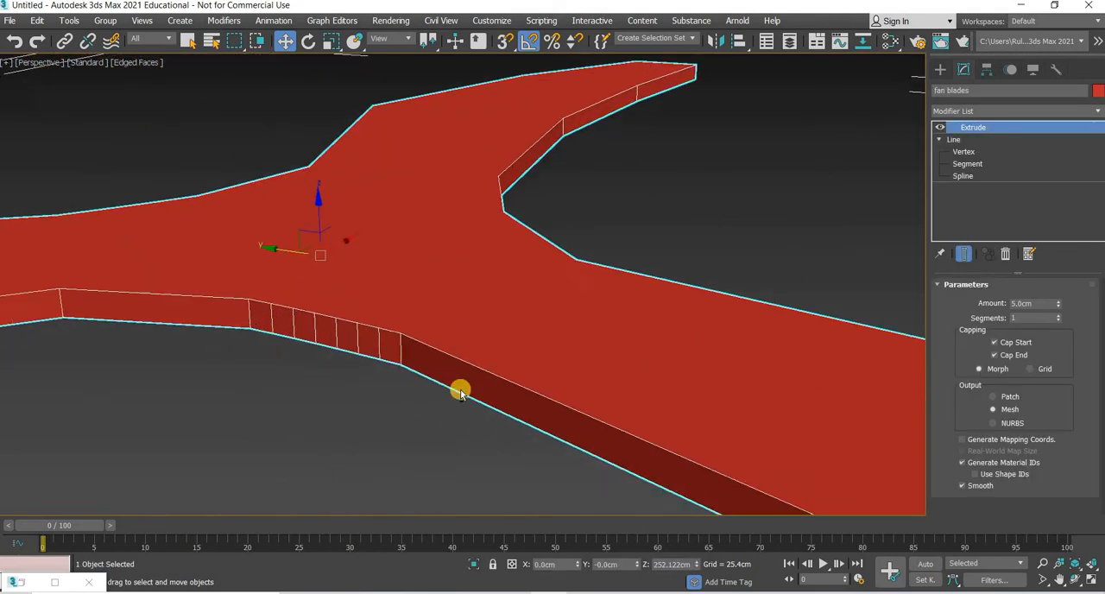
alt+middle_drag(399, 406, 1044, 281)
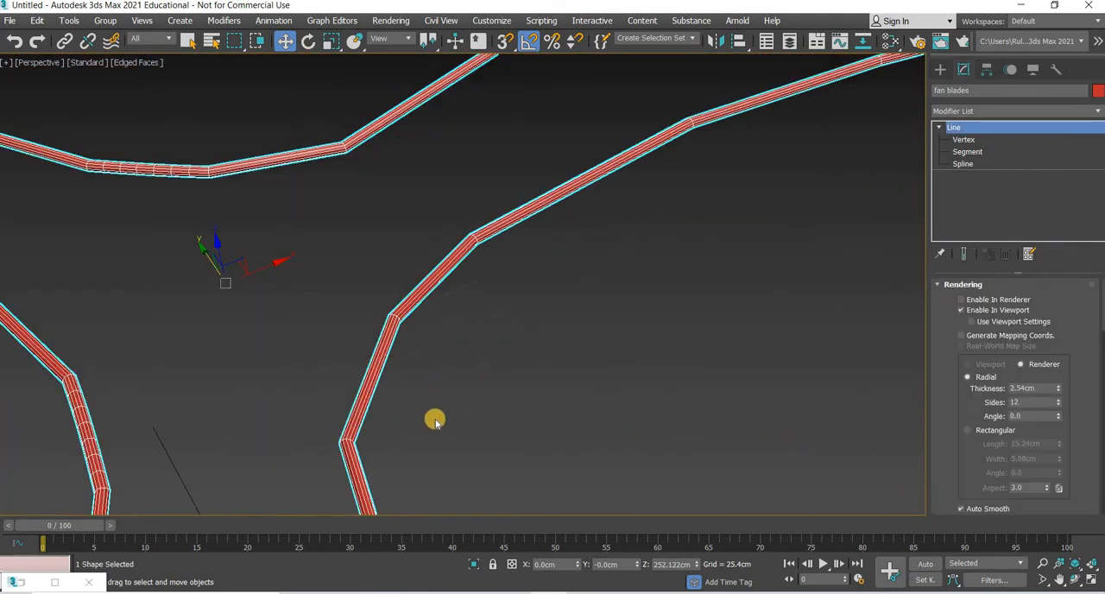
alt+middle_drag(434, 419, 960, 336)
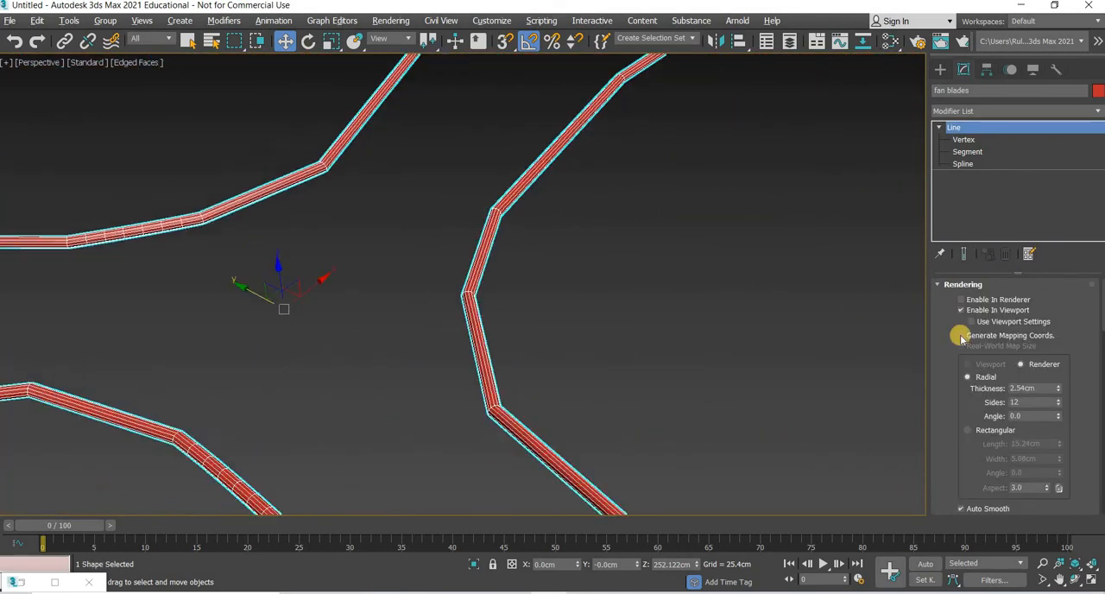
Step: Convert the two welded vertices joined by subdivided segments near the hub from Bezier Corner to Corner type
key(1)
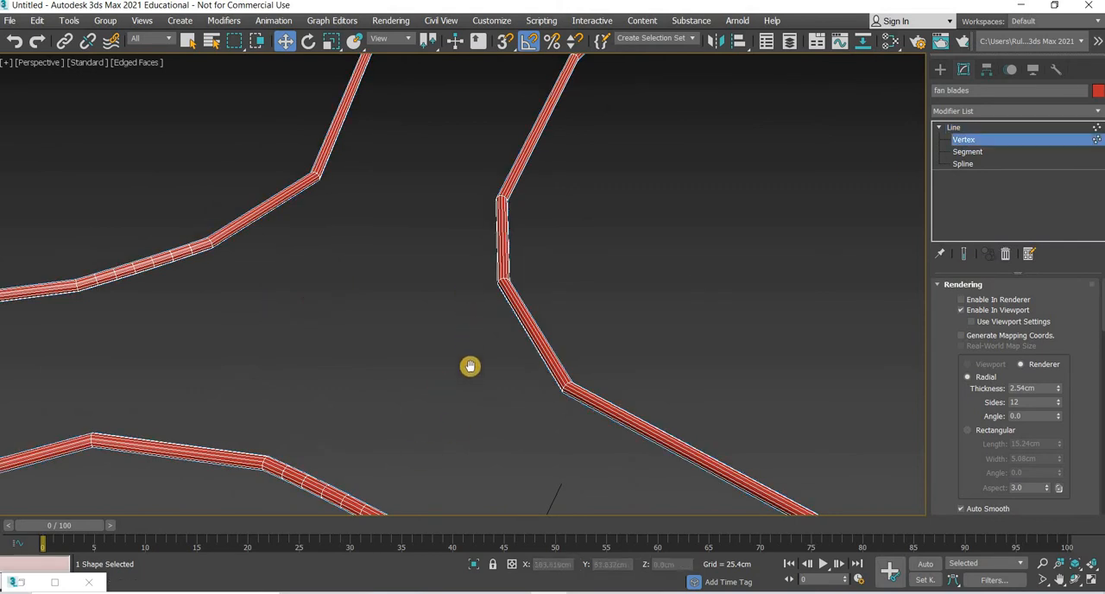
alt+middle_drag(469, 368, 329, 368)
click(377, 301)
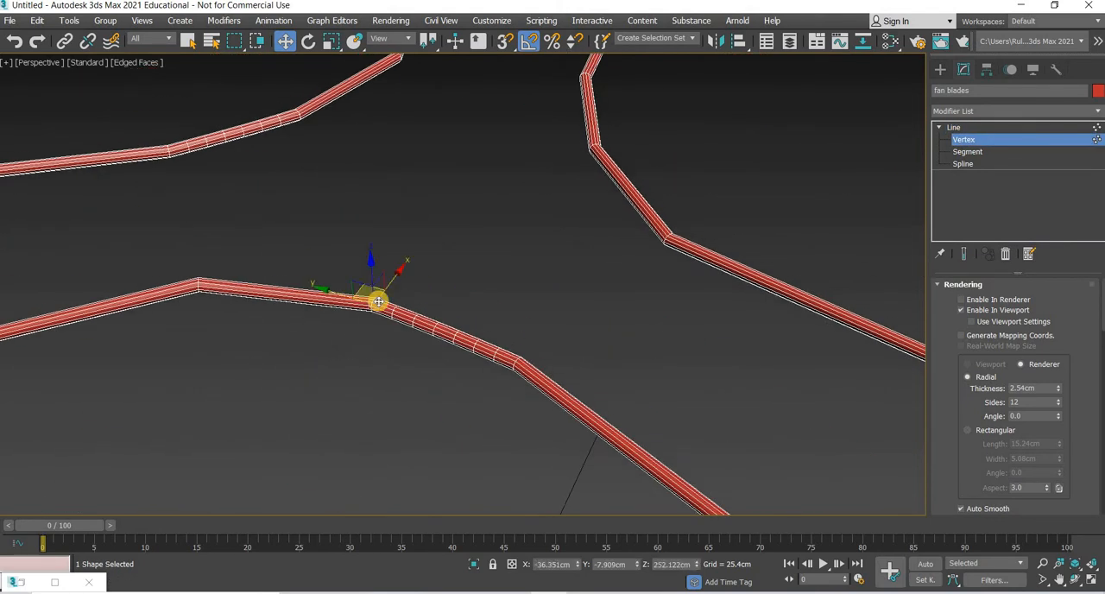
right_click(378, 302)
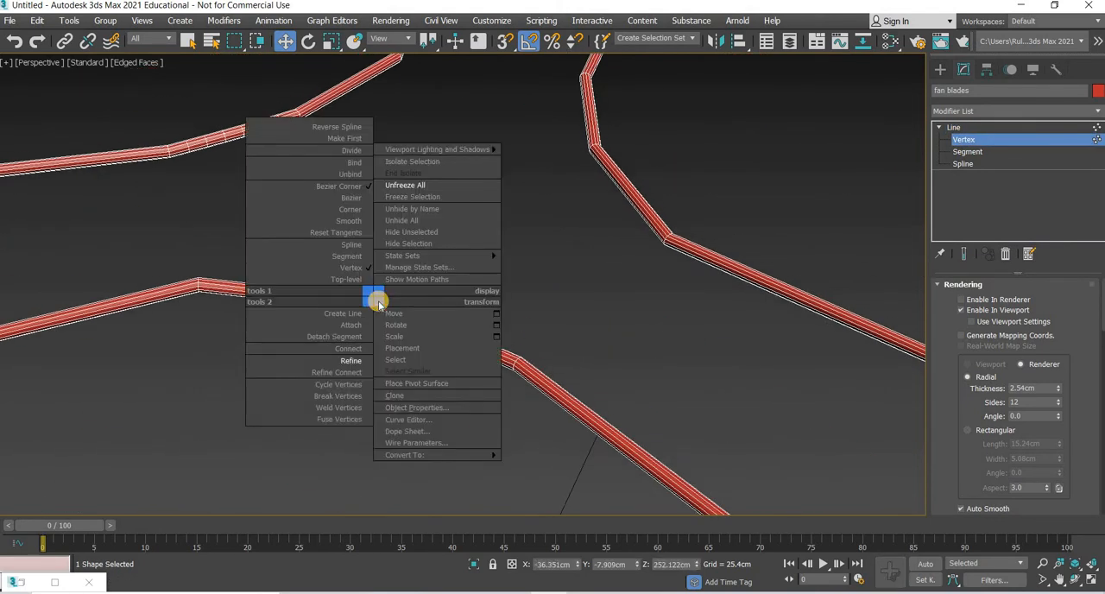
click(364, 209)
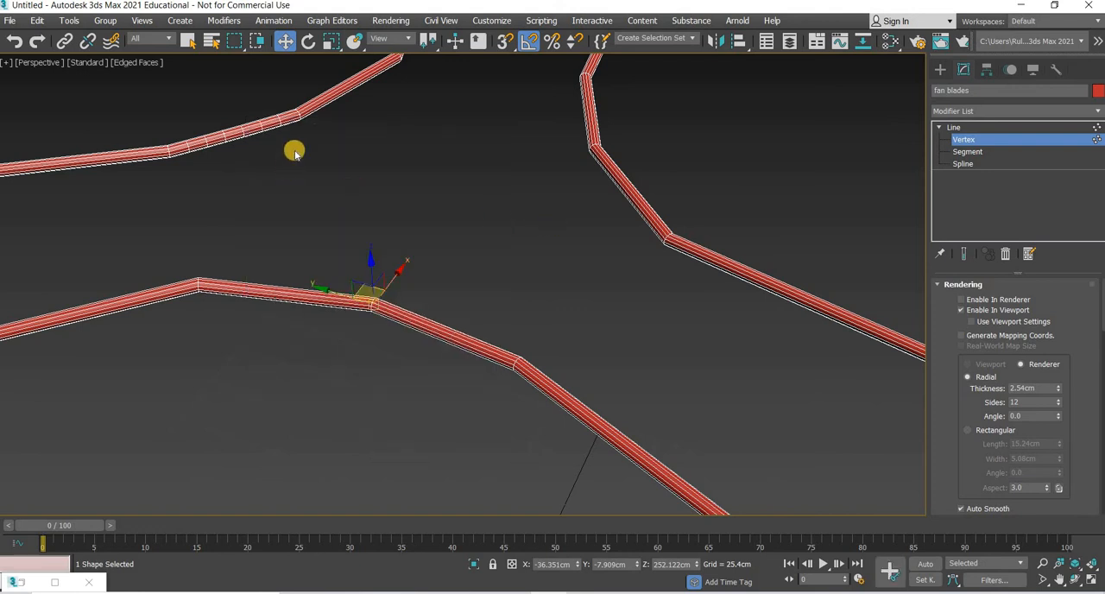
click(301, 114)
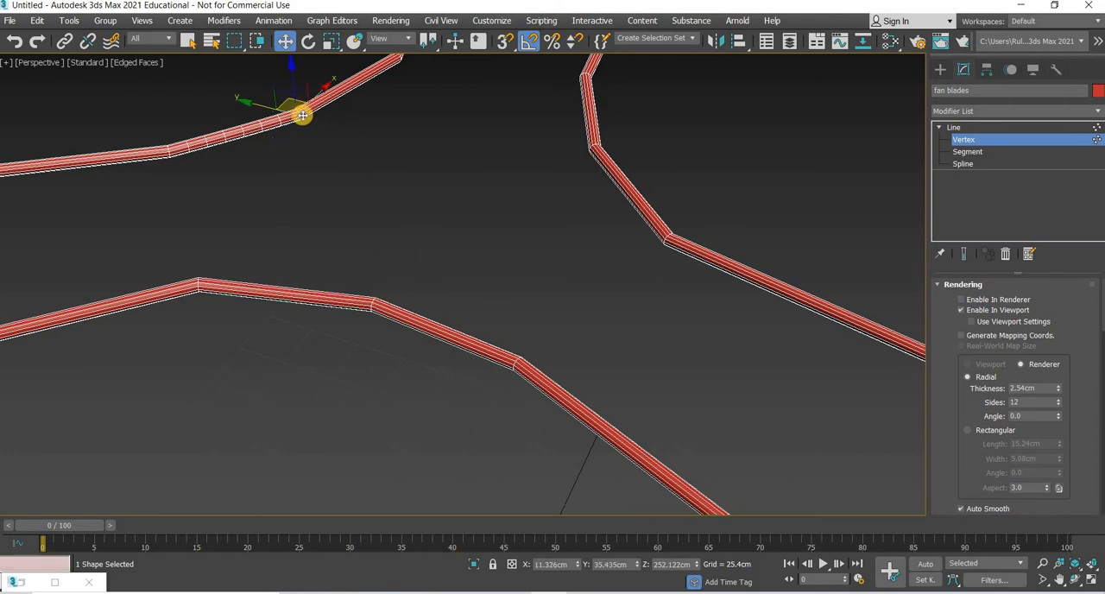
right_click(297, 176)
click(280, 91)
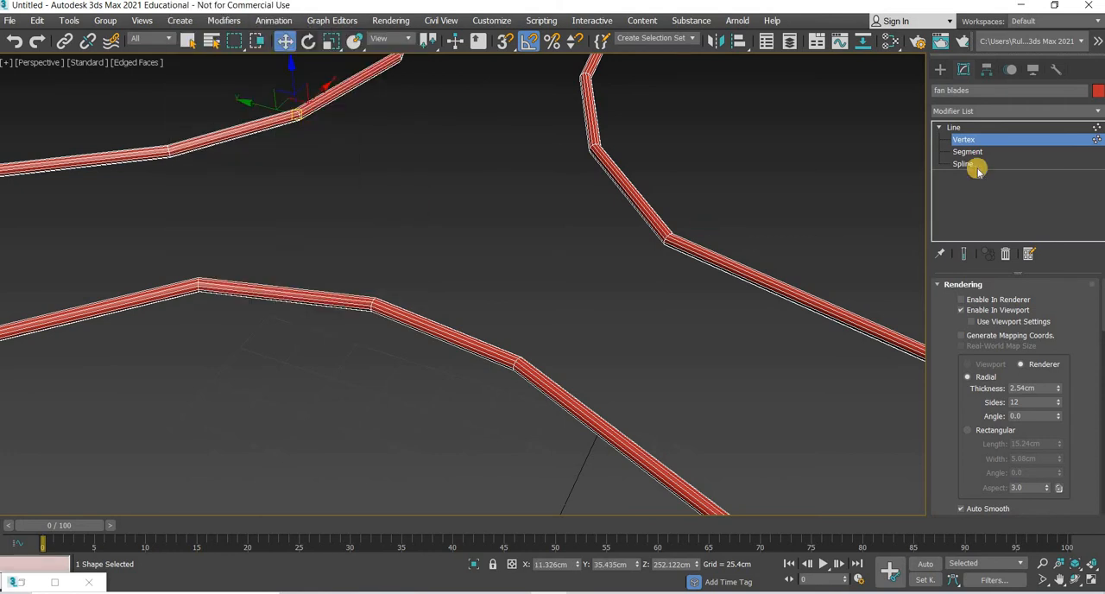
Step: Apply a fresh Extrude modifier to the fan blades' line, keeping the 5 cm amount
click(968, 113)
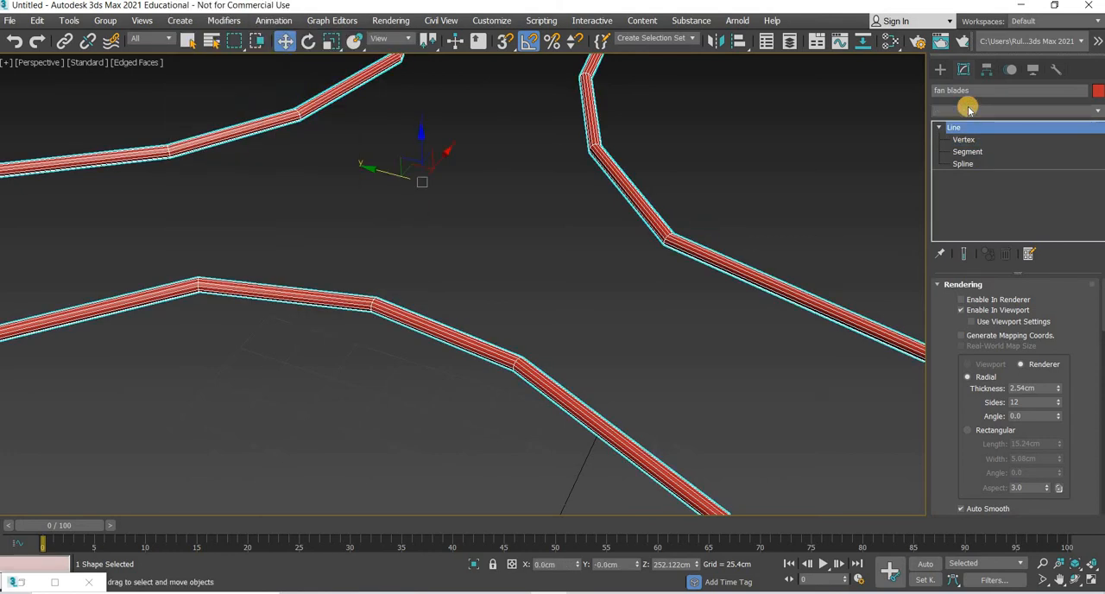
key(e)
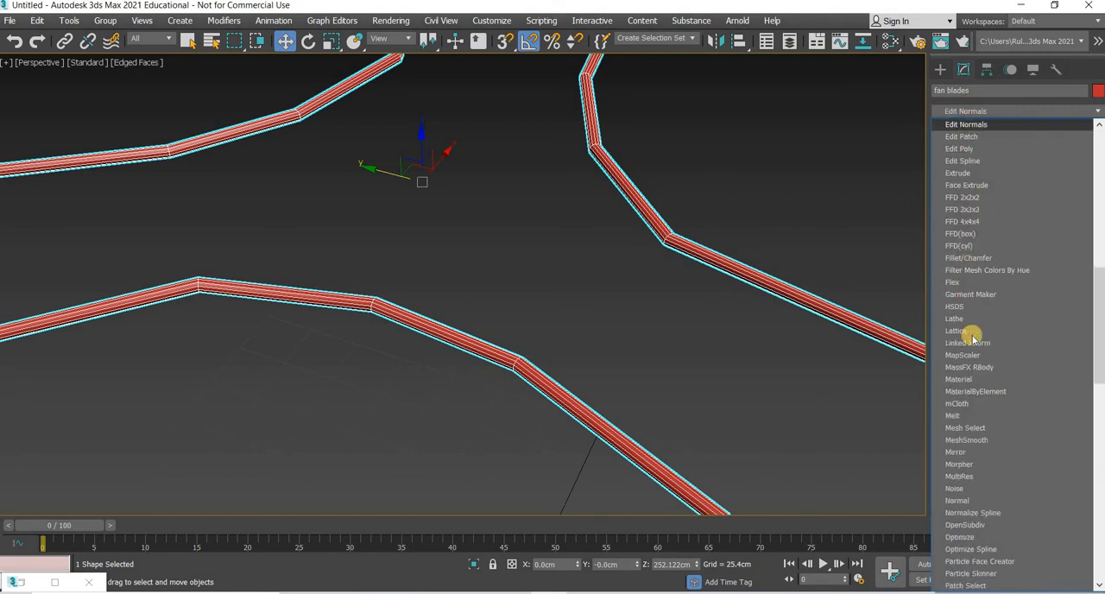
key(x)
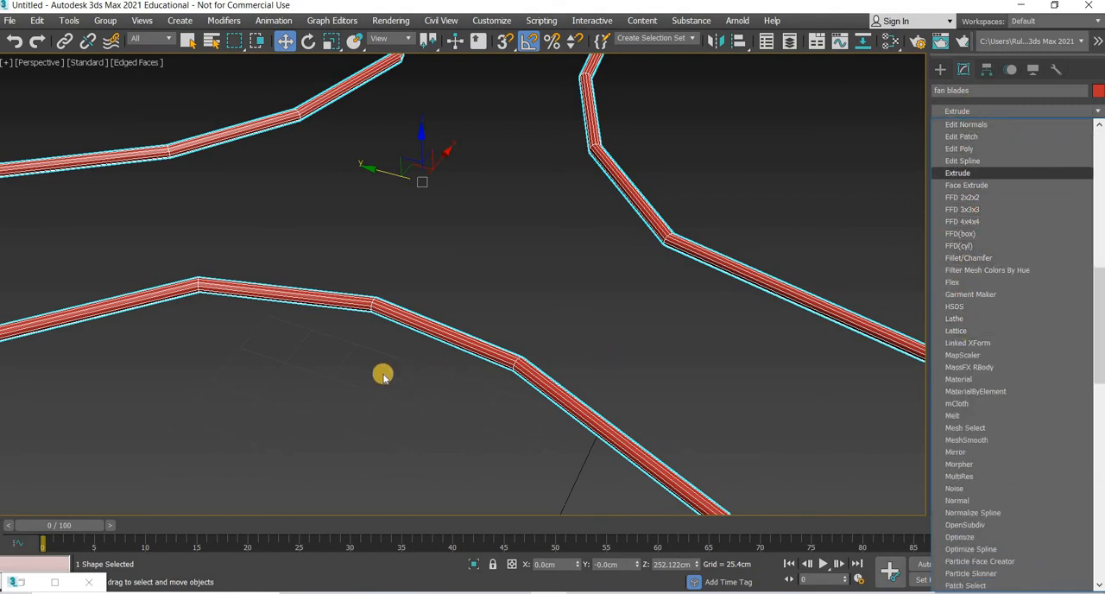
key(Return)
Step: Examine the extruded side faces around the hub and along the blades to their tips
scroll(383, 377, down, 5)
scroll(384, 270, up, 6)
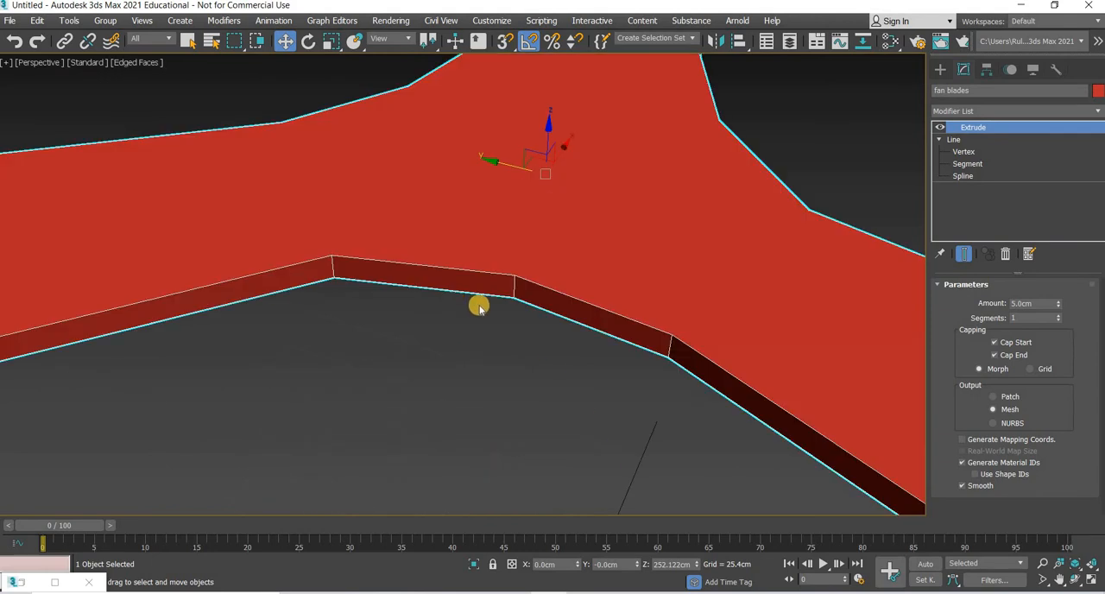
scroll(457, 334, down, 5)
scroll(457, 333, up, 6)
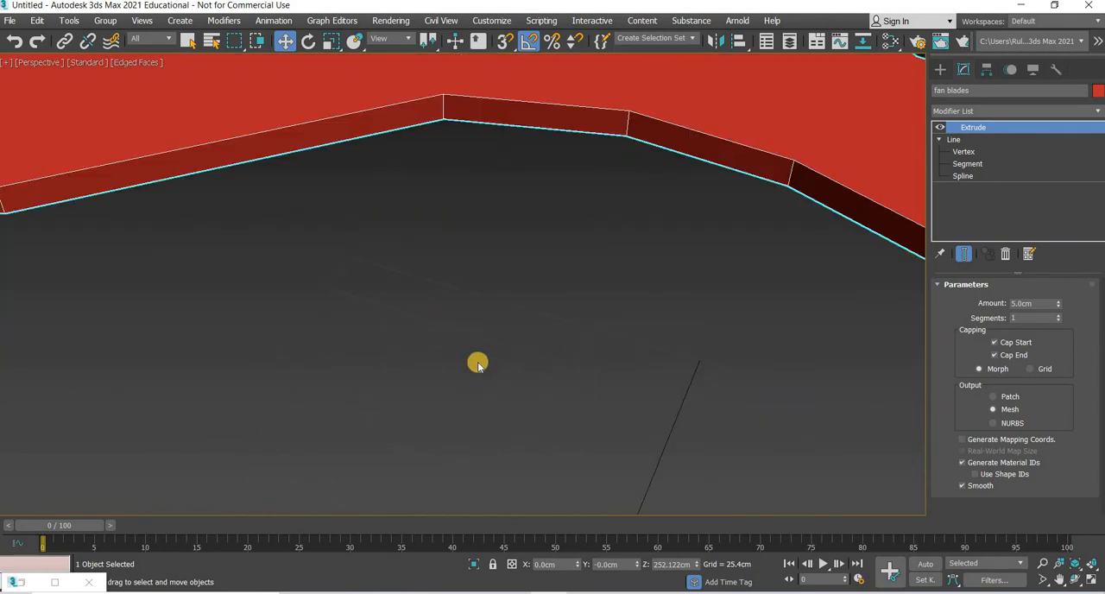
scroll(478, 363, down, 5)
scroll(565, 387, up, 2)
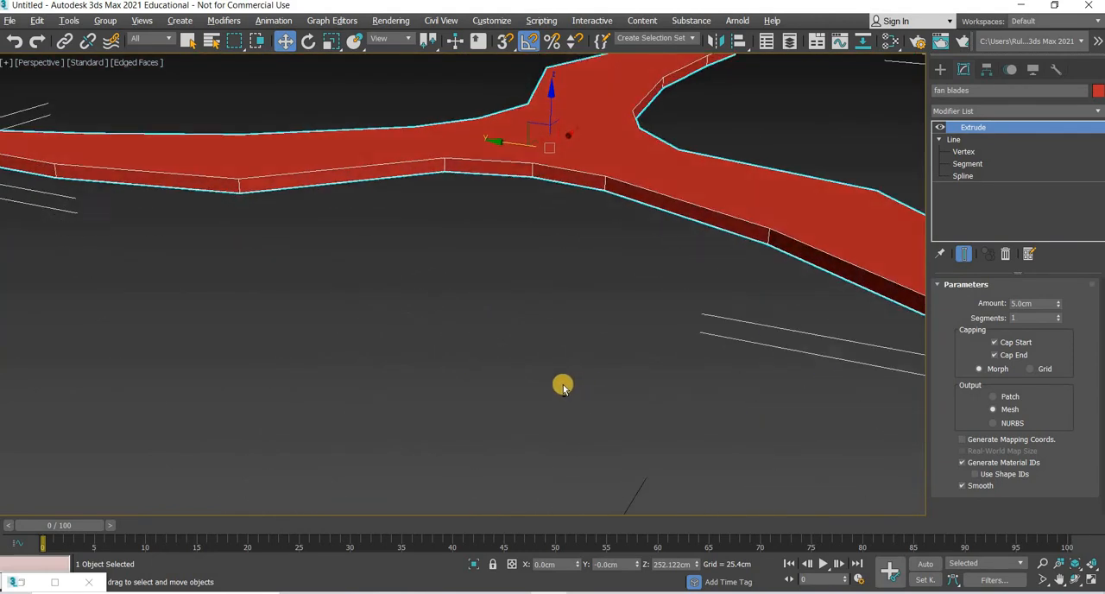
scroll(562, 386, down, 5)
scroll(565, 370, up, 4)
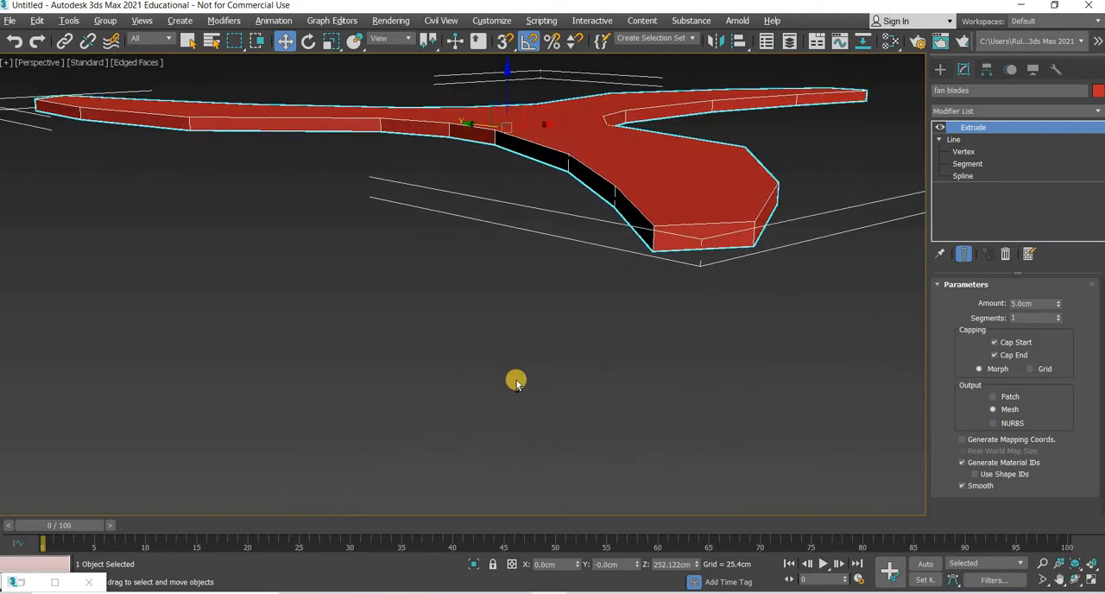
alt+middle_drag(516, 381, 971, 224)
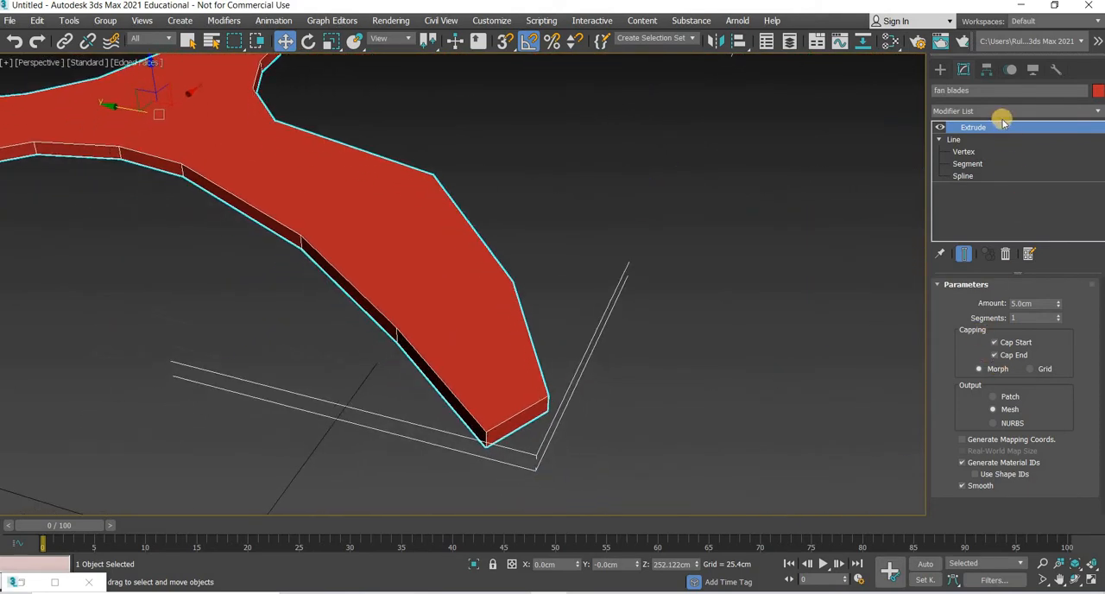
Step: Add an Edit Poly modifier above the fan blades' Extrude modifier
click(1002, 111)
key(e)
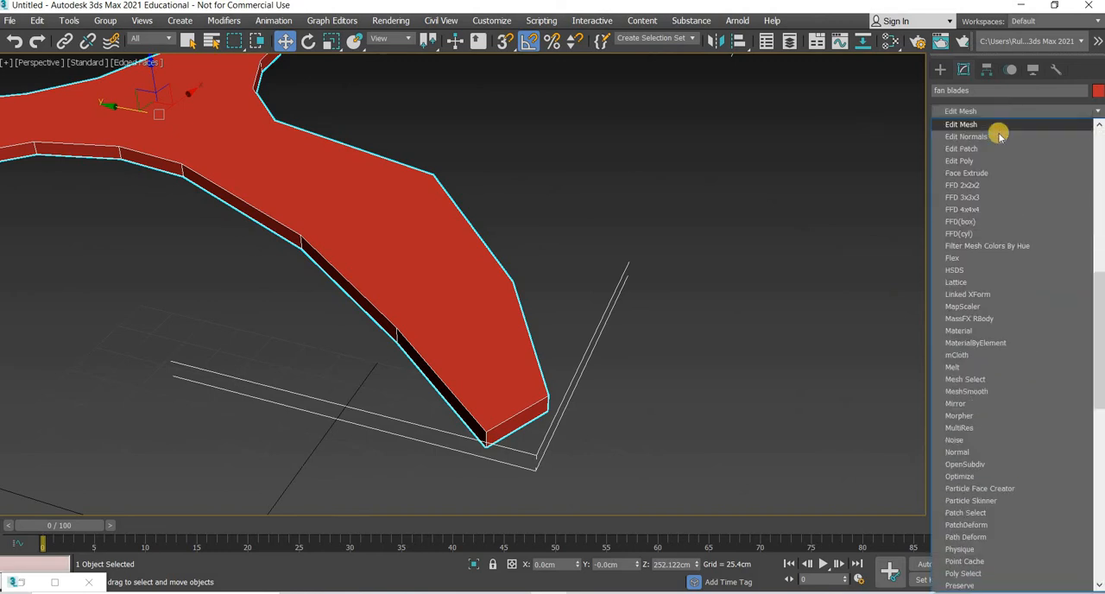
click(978, 163)
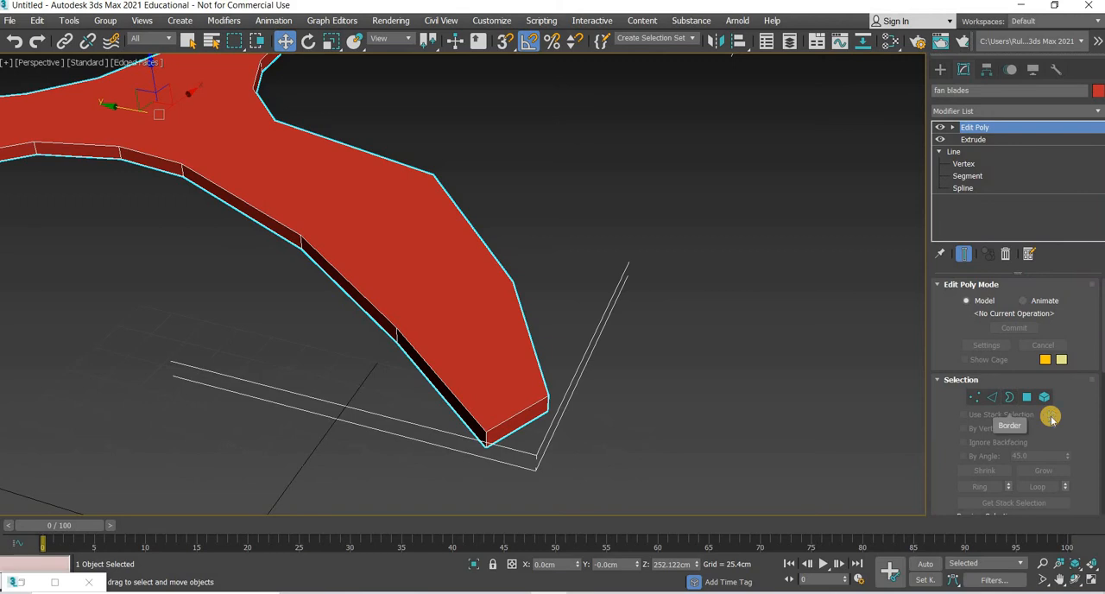
Step: Cut three edges across the front-right blade's top face, joining opposite corner vertices from near the tip to the hub
scroll(1016, 420, down, 5)
scroll(1049, 415, down, 4)
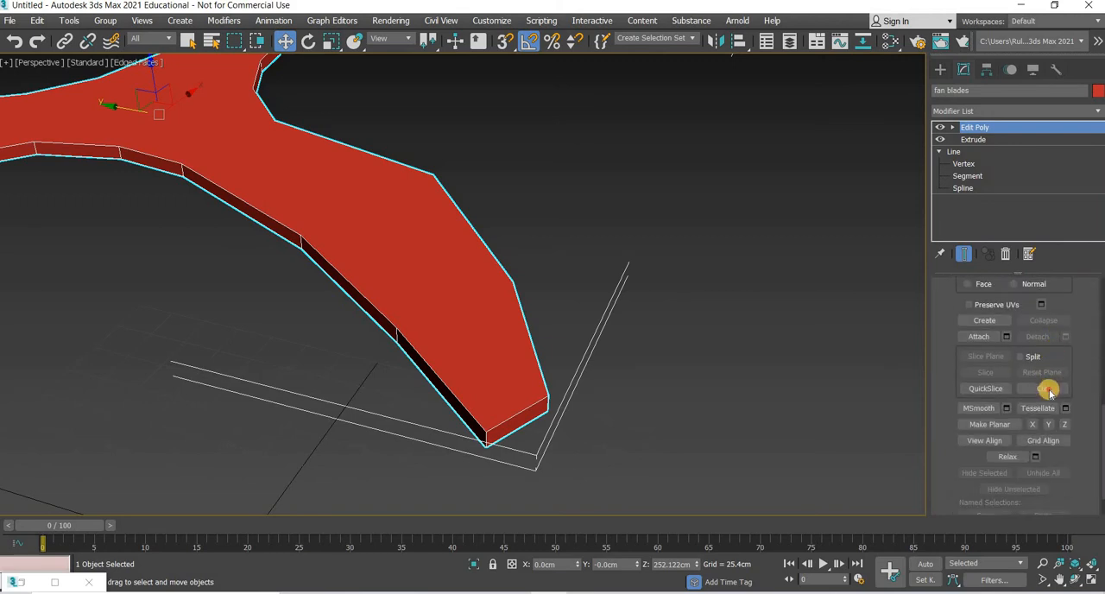
click(1043, 389)
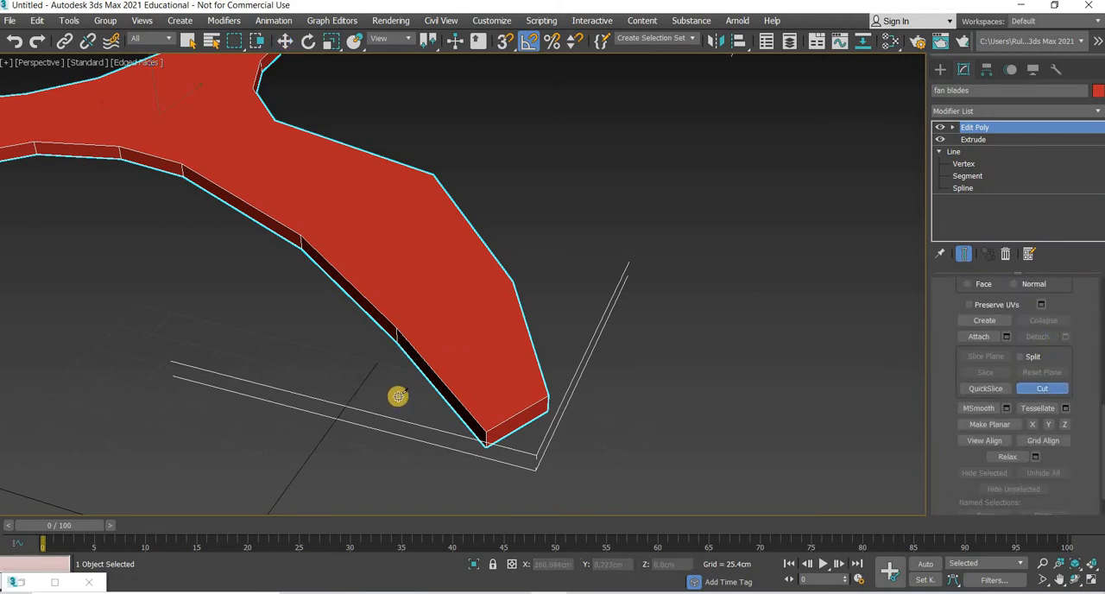
middle_drag(401, 329, 391, 400)
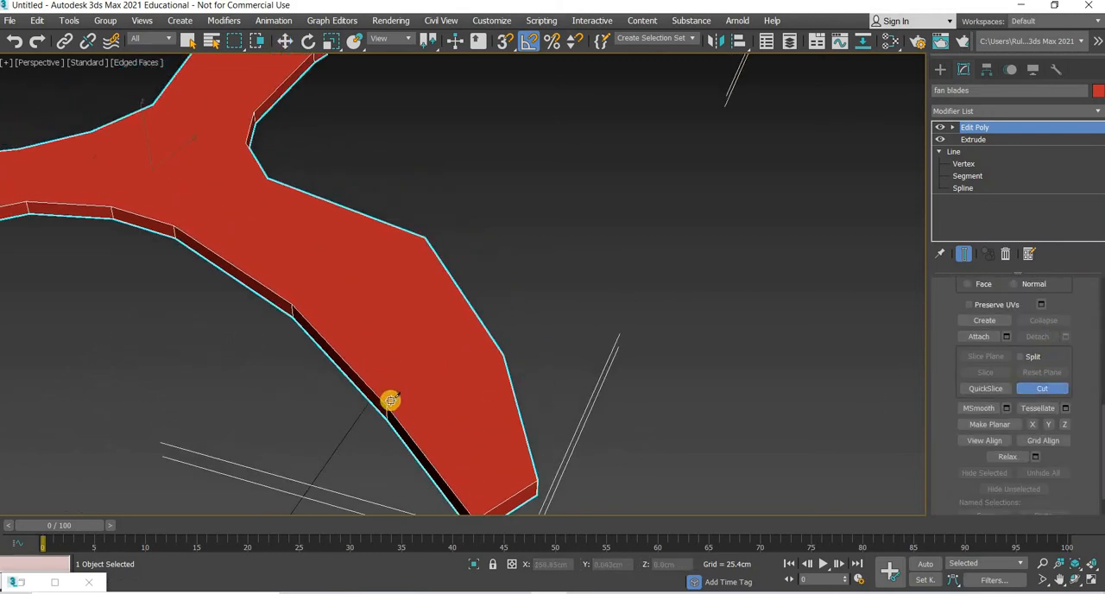
click(505, 357)
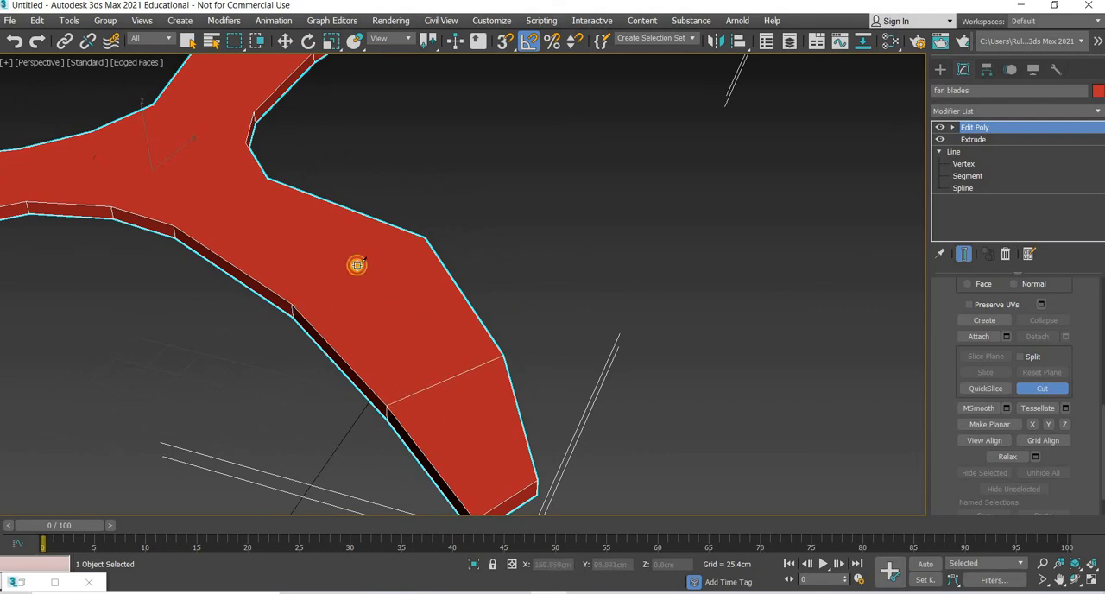
click(426, 237)
right_click(503, 227)
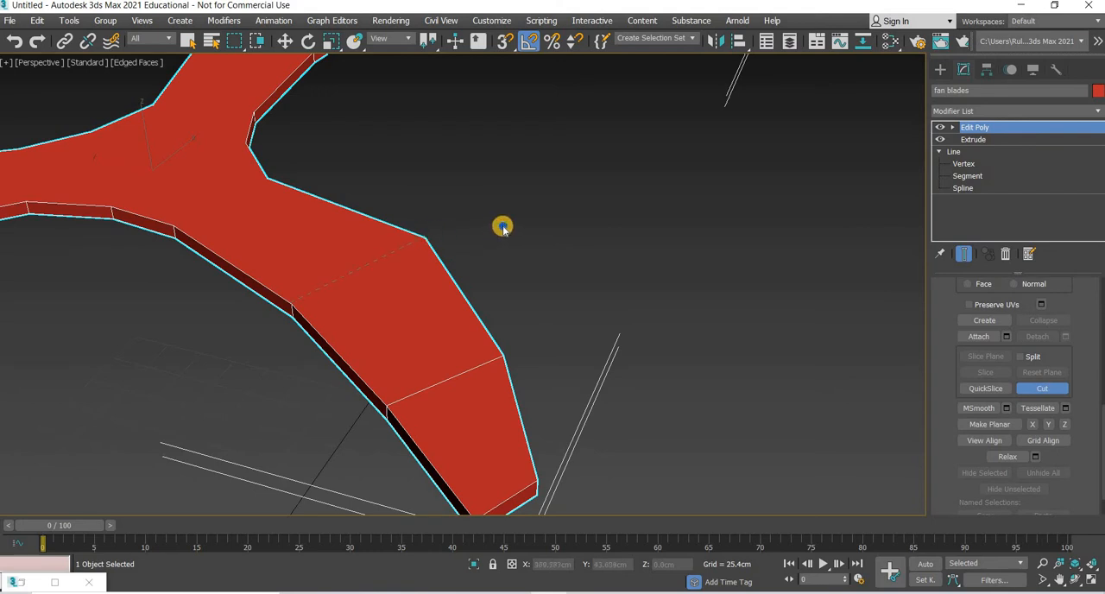
middle_drag(204, 225, 272, 264)
scroll(248, 265, up, 3)
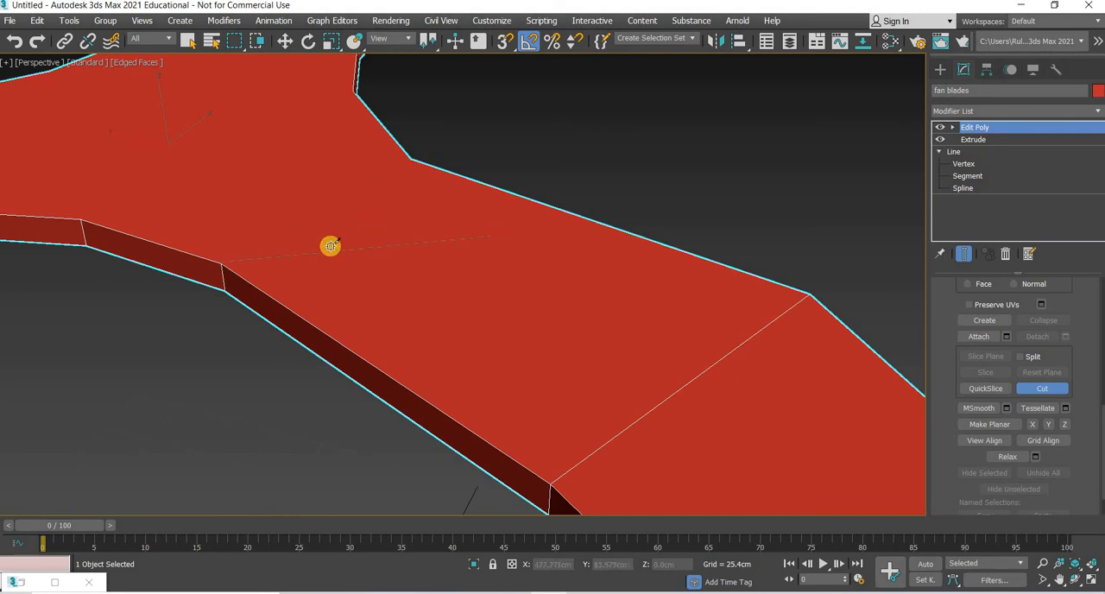
click(412, 159)
right_click(509, 144)
Step: Cut three edges across the left blade's top face between opposite corner vertices, from near its tip to the hub
middle_drag(127, 280, 304, 457)
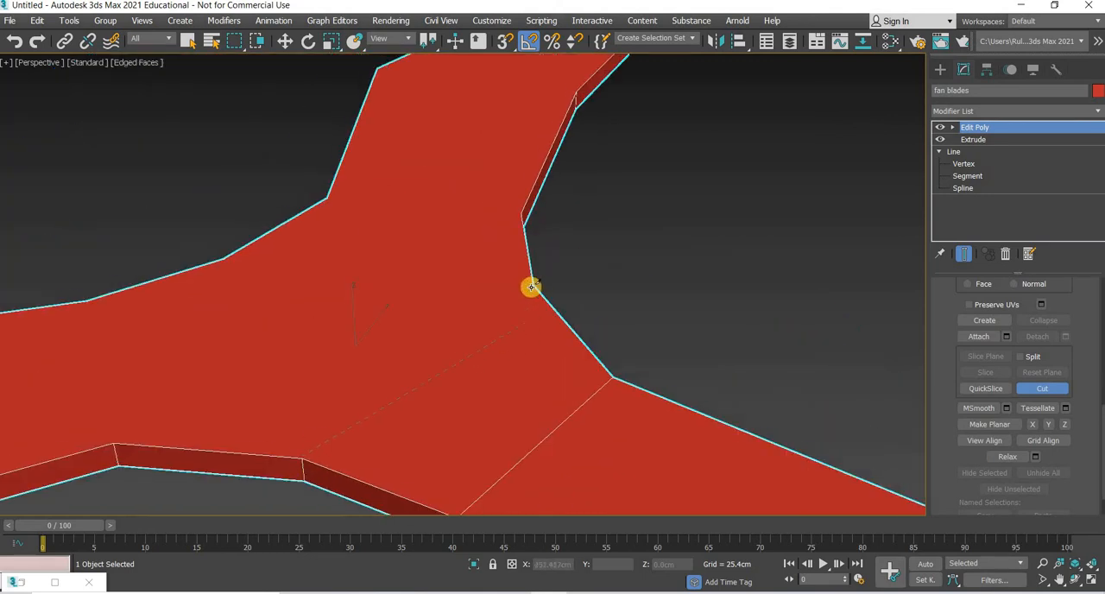
middle_drag(169, 396, 326, 323)
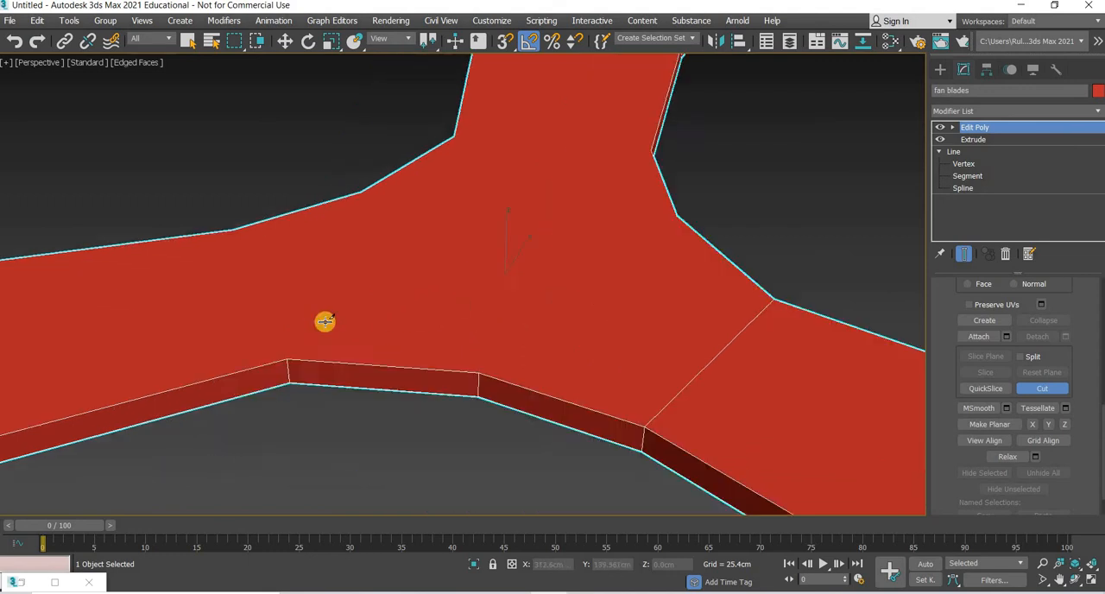
scroll(325, 335, down, 6)
middle_drag(413, 361, 558, 375)
scroll(558, 375, up, 5)
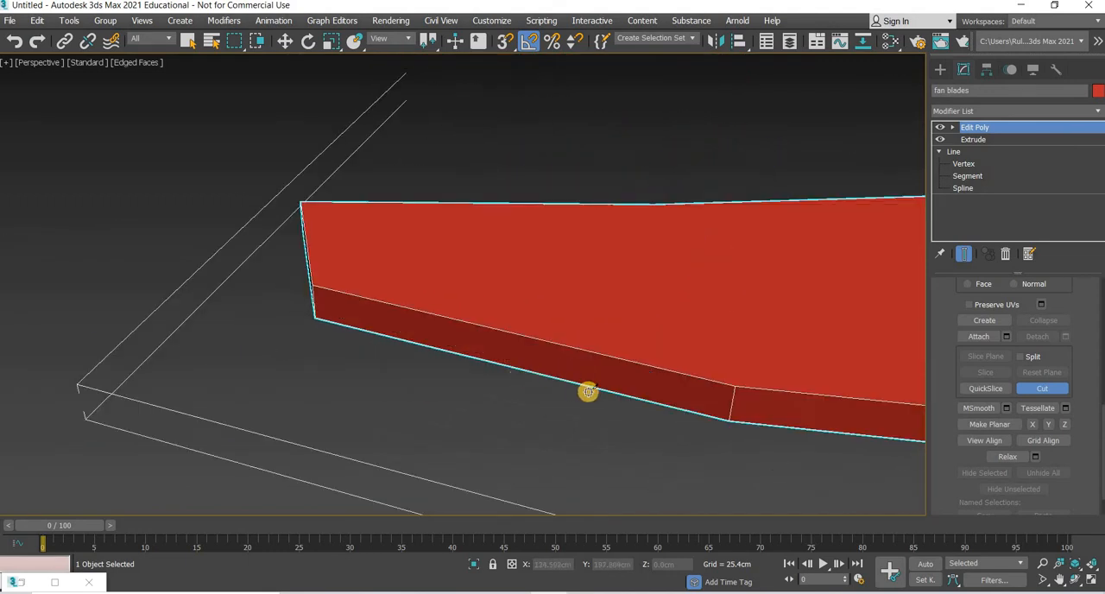
middle_drag(730, 388, 589, 398)
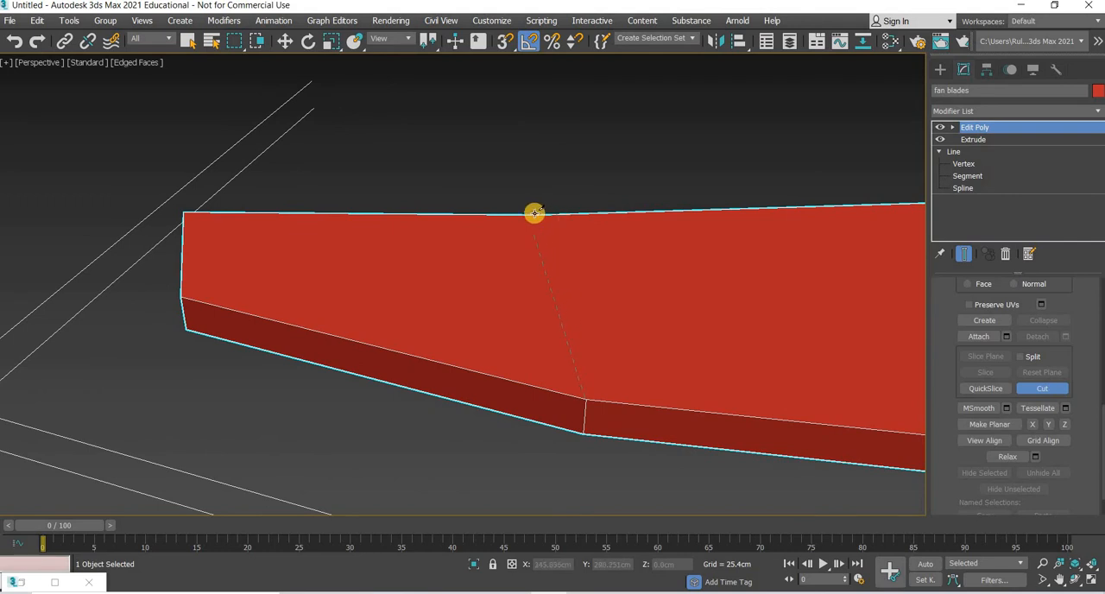
click(534, 213)
alt+middle_drag(175, 306, 609, 440)
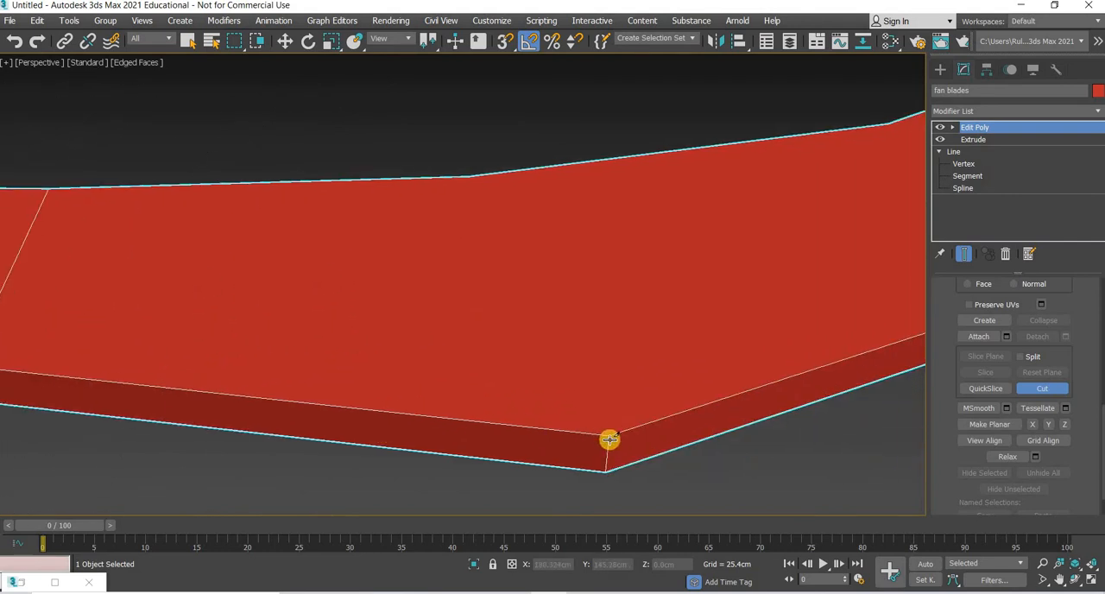
click(472, 175)
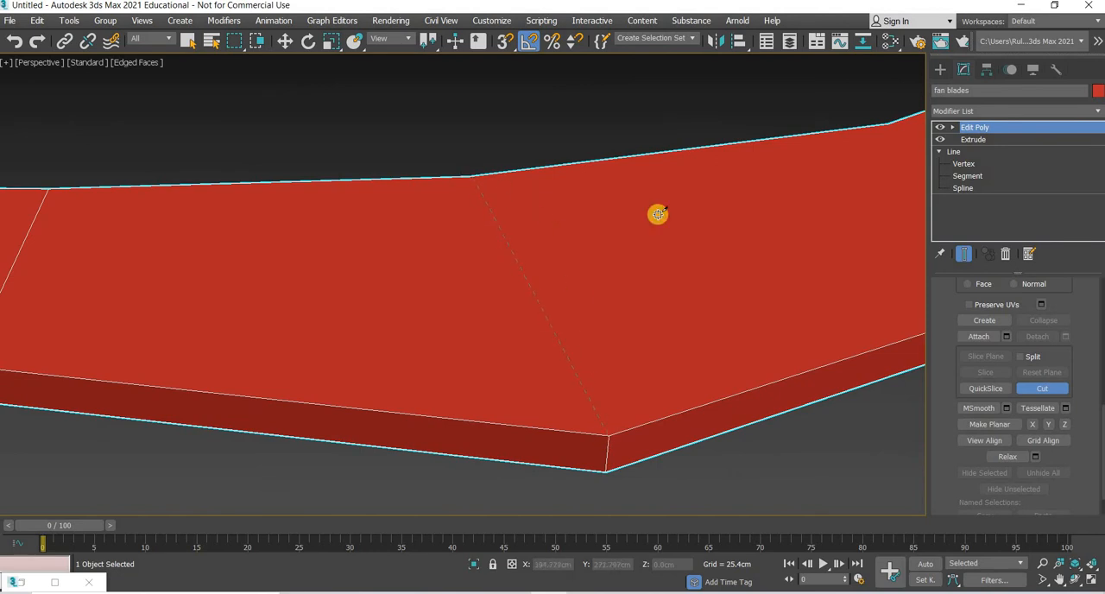
alt+middle_drag(251, 362, 619, 346)
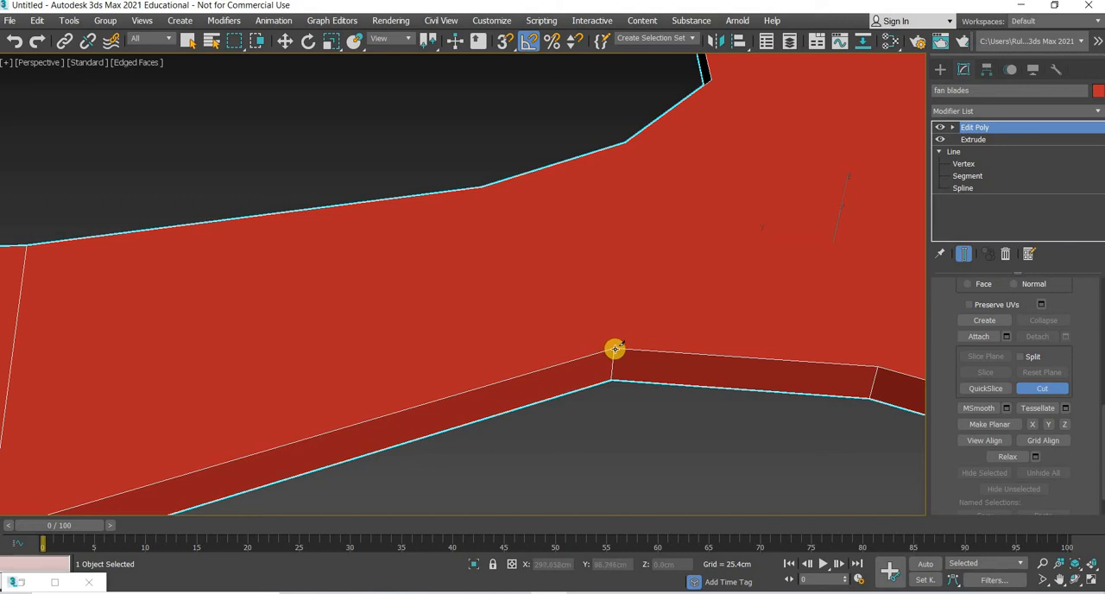
click(481, 186)
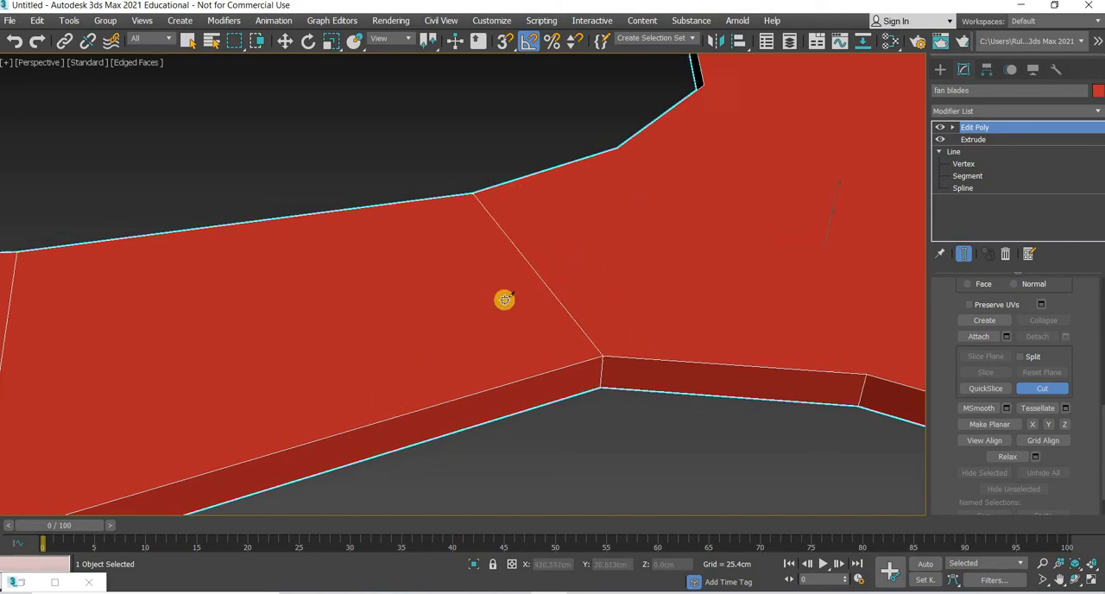
Step: Cut three edges across the rear blade's top face between opposite corner vertices, from the hub out towards its tip
middle_drag(898, 252, 668, 357)
middle_drag(701, 259, 643, 392)
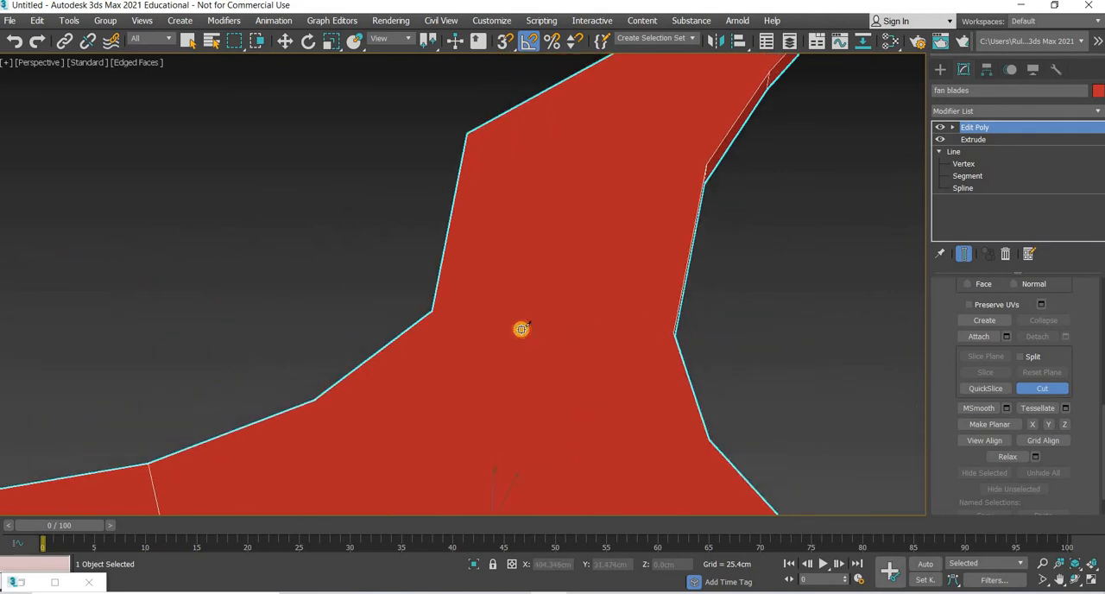
click(436, 312)
right_click(598, 196)
middle_drag(629, 290, 537, 459)
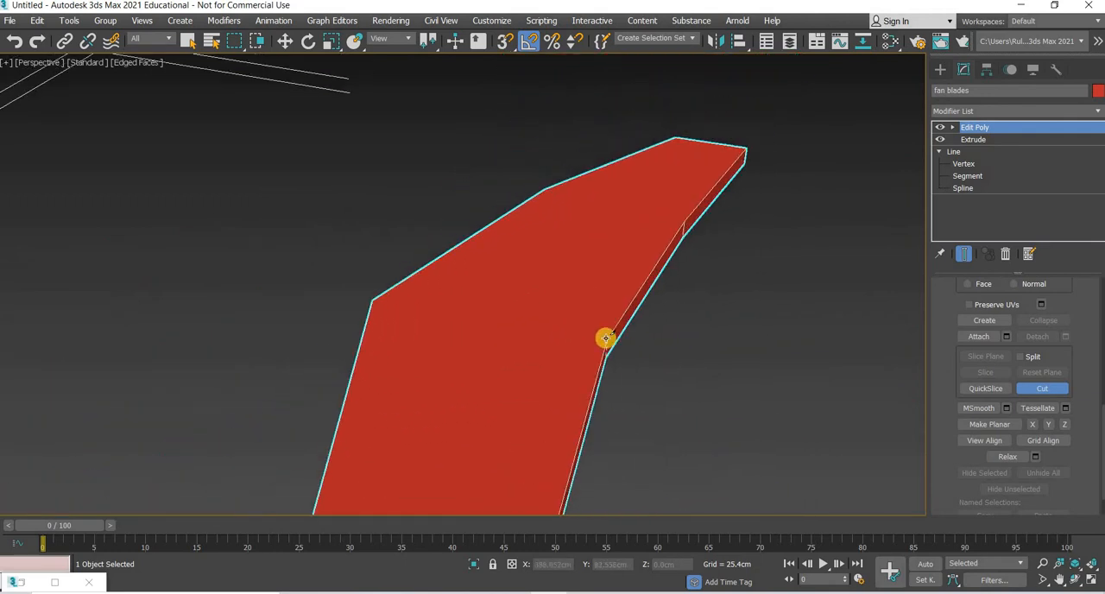
click(372, 300)
right_click(614, 208)
middle_drag(660, 297, 639, 335)
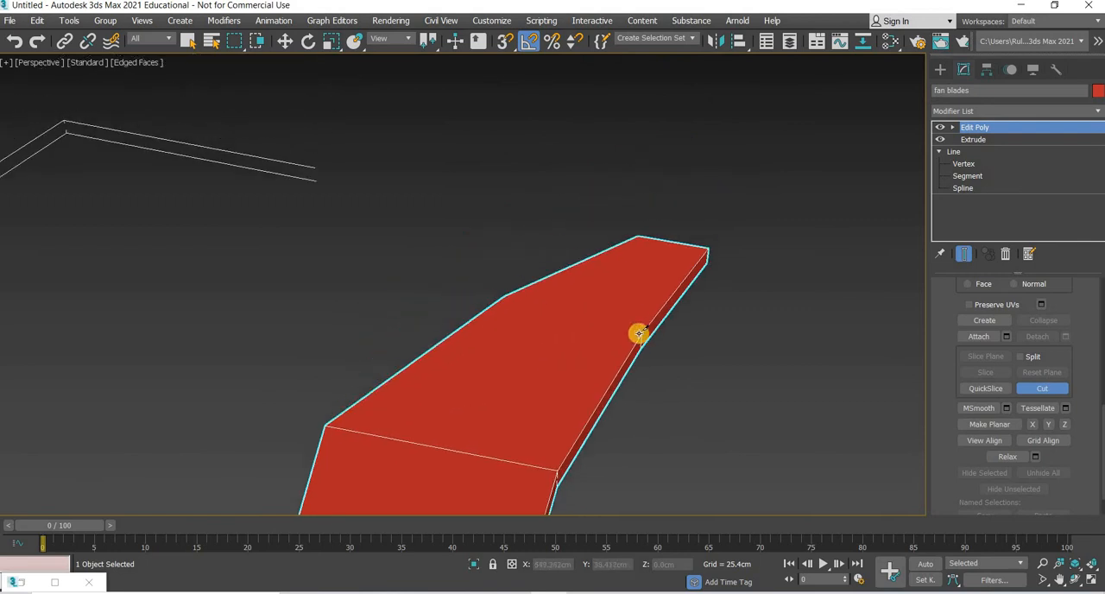
click(505, 296)
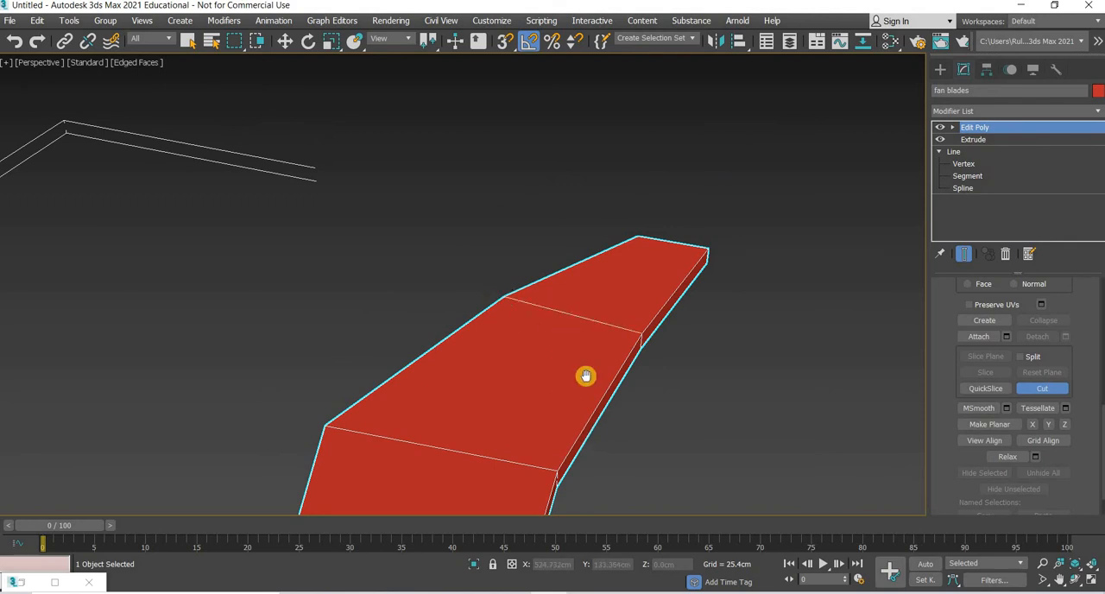
Step: Enter the Polygon sub-object level of the Edit Poly modifier and restore the four-viewport layout
scroll(575, 370, down, 5)
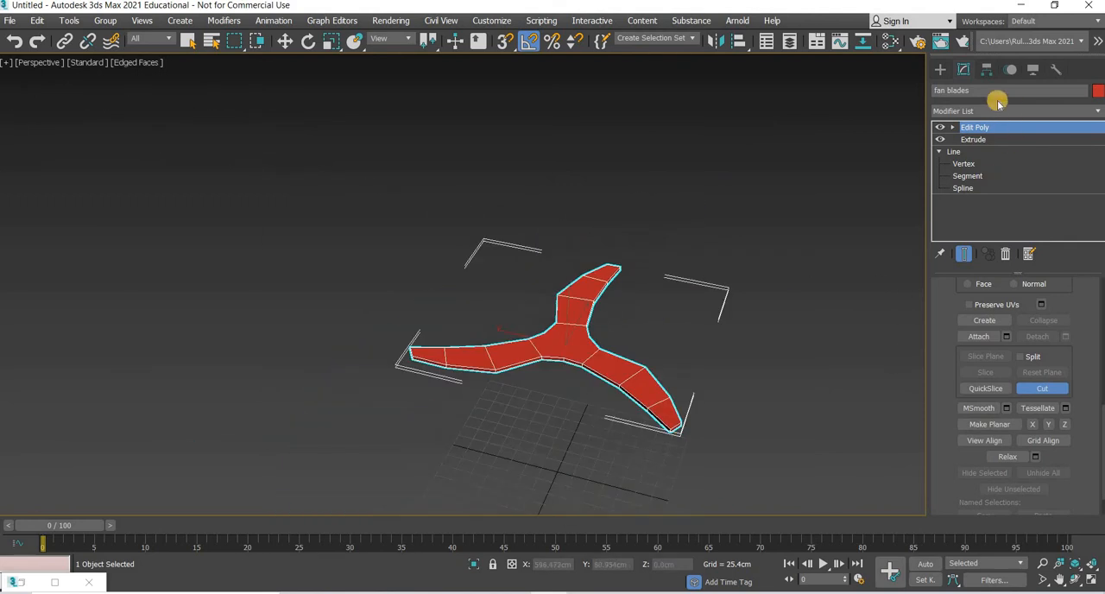
click(953, 127)
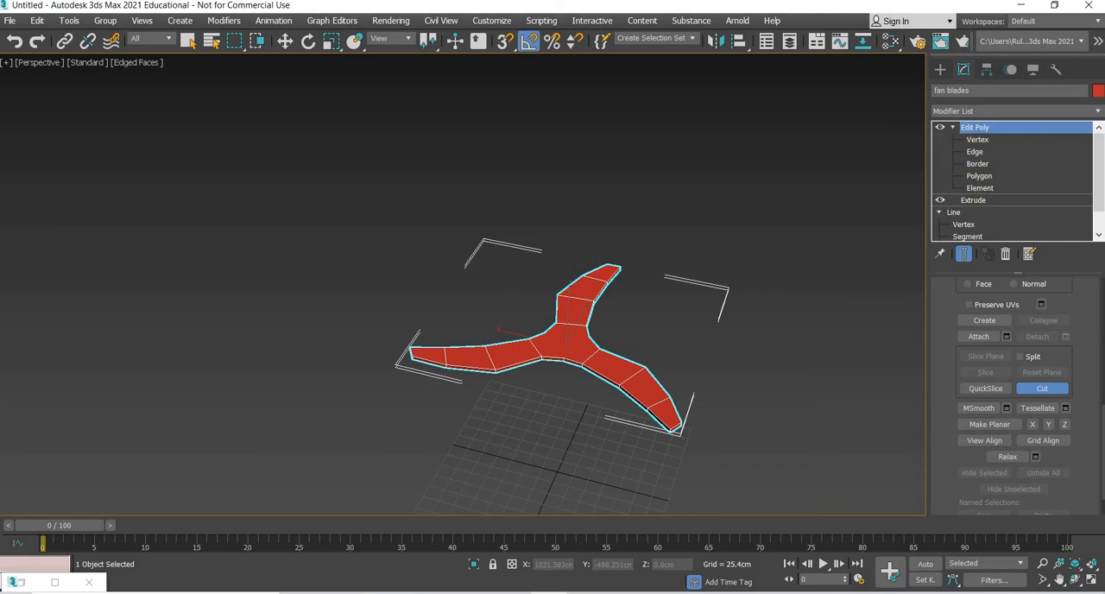
click(979, 175)
click(1092, 586)
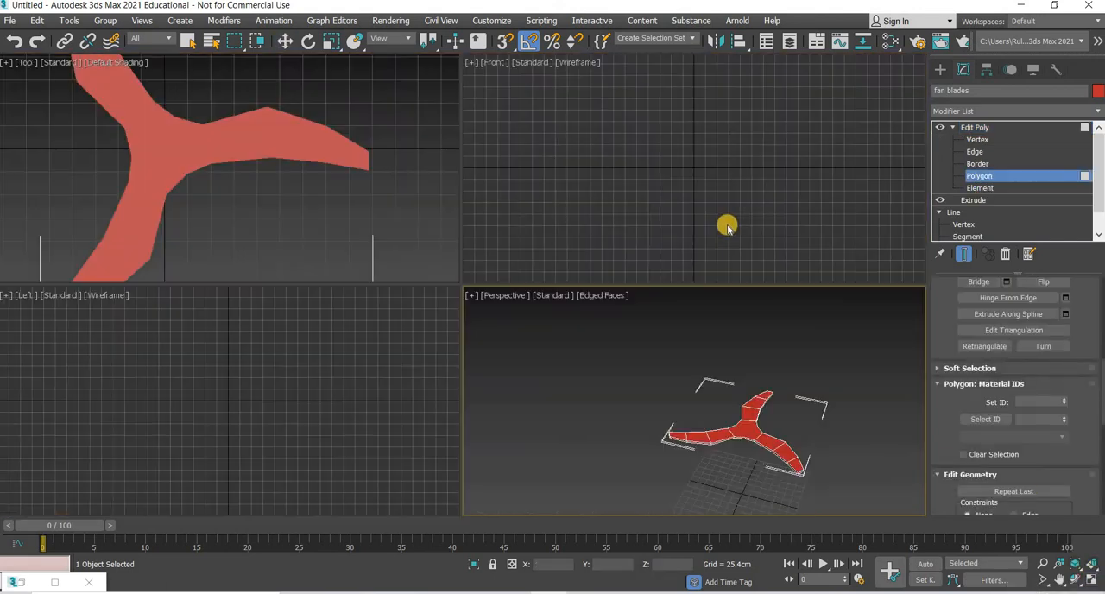
Step: Delete the side and underside polygons of the fan blades in the Front view, keeping only the flat top surface
scroll(734, 211, down, 5)
scroll(738, 209, up, 5)
middle_drag(800, 143, 885, 213)
scroll(815, 220, up, 3)
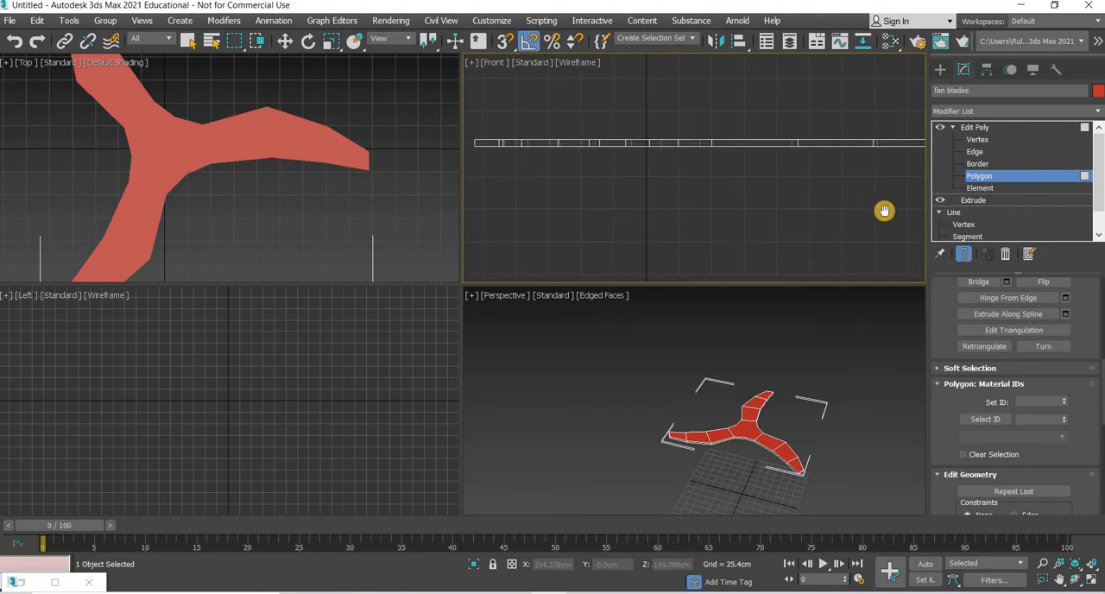
scroll(884, 211, down, 2)
middle_drag(921, 171, 875, 165)
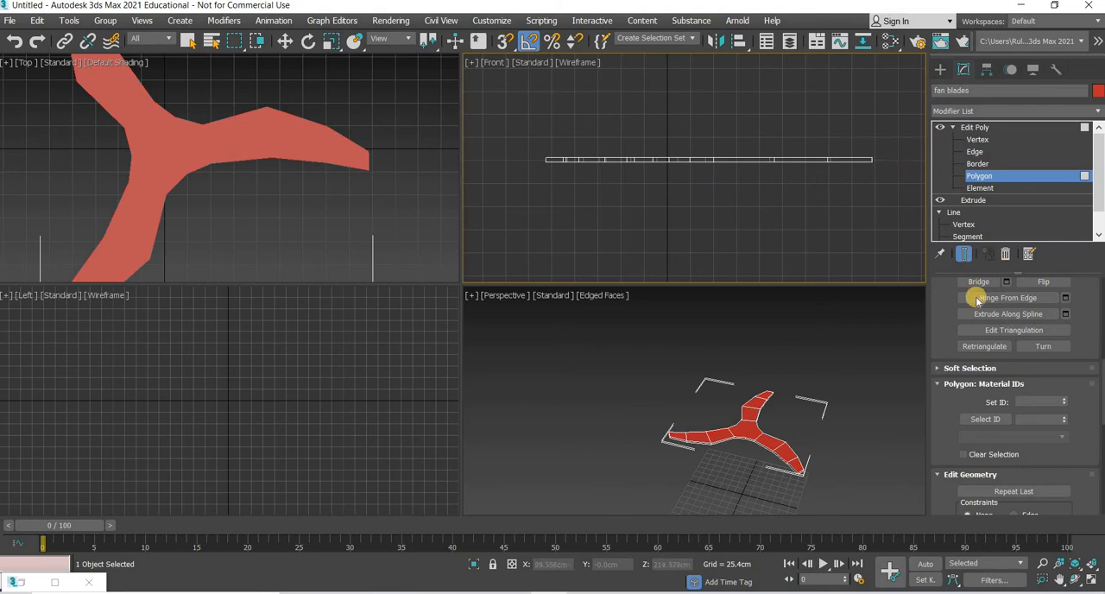
scroll(976, 297, up, 10)
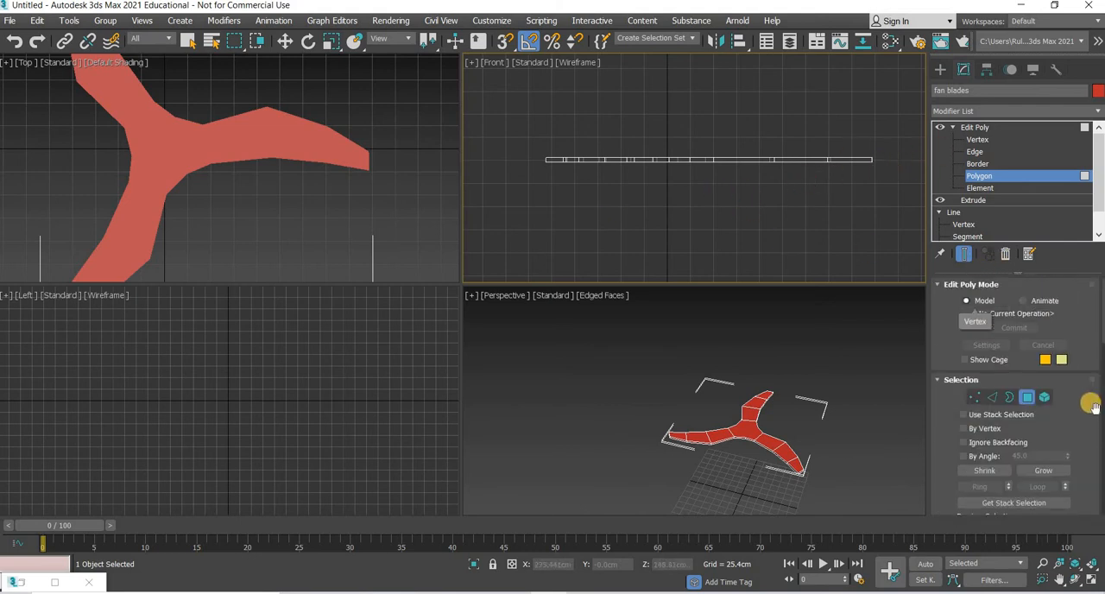
scroll(1067, 402, down, 3)
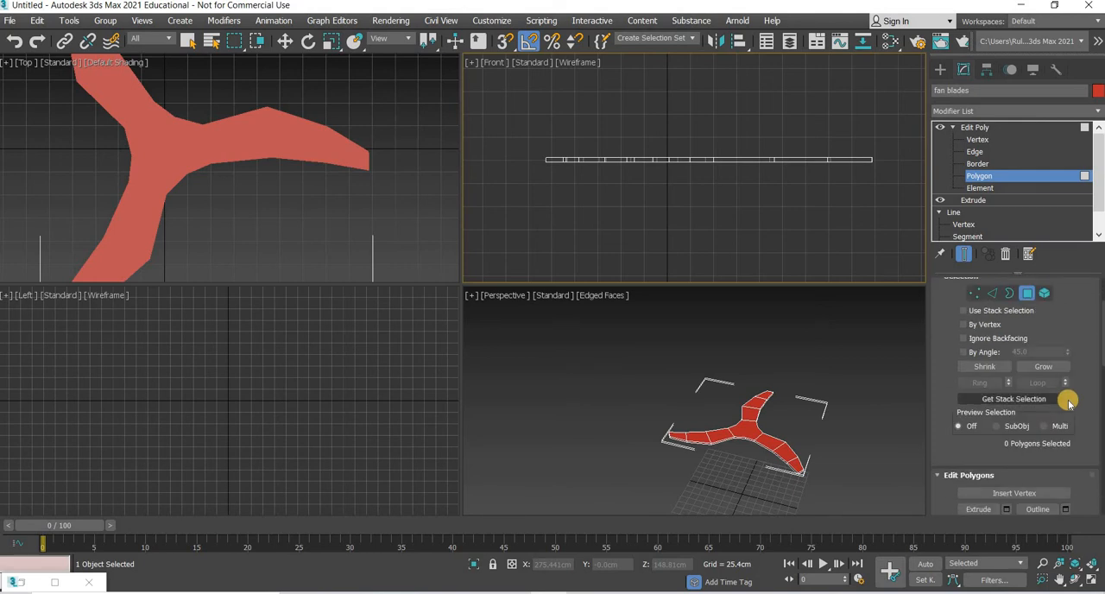
scroll(1068, 402, down, 3)
scroll(1067, 402, up, 2)
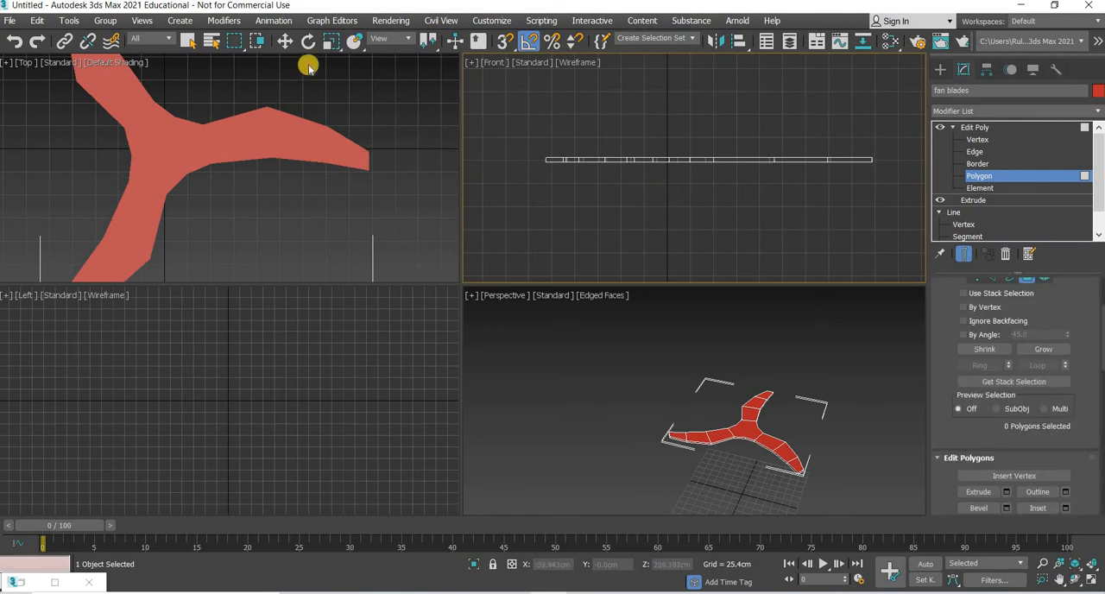
key(w)
drag(883, 157, 649, 296)
Step: Cut three edges across the hub's top face, joining the three inner corner vertices between the blades into a triangle
click(744, 481)
middle_drag(744, 481, 622, 478)
scroll(622, 479, up, 5)
click(1090, 580)
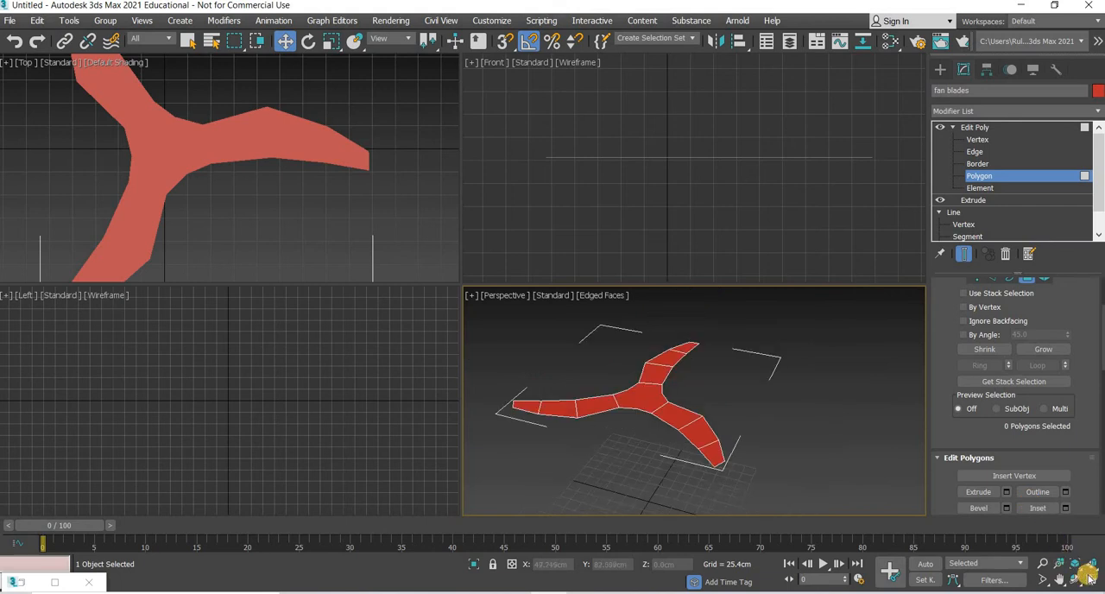
middle_drag(434, 370, 391, 268)
scroll(391, 269, up, 3)
scroll(430, 311, up, 2)
scroll(430, 311, up, 3)
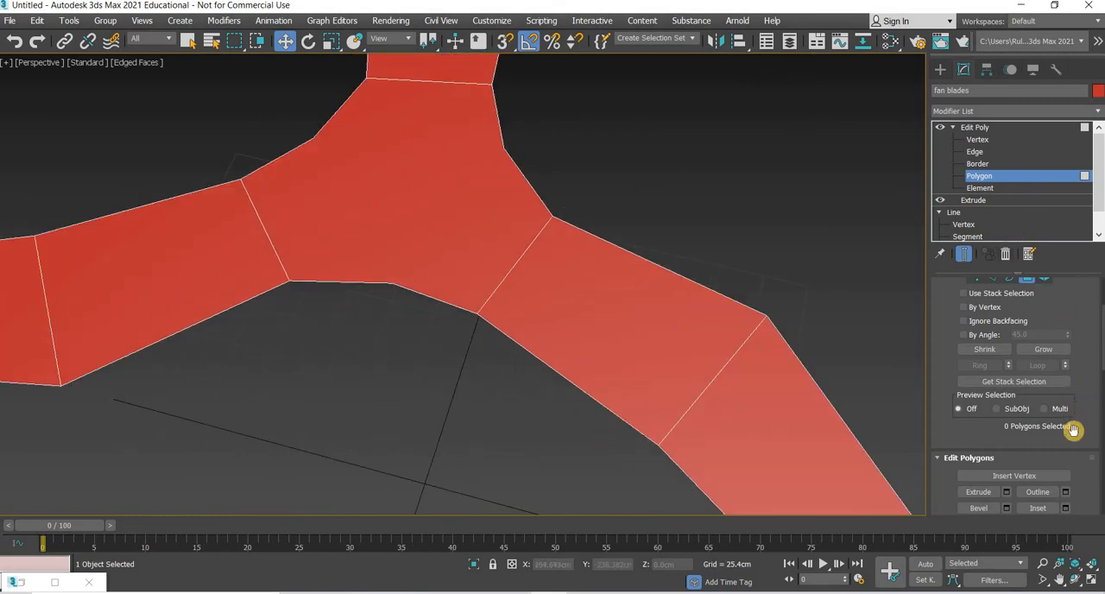
scroll(1061, 423, down, 2)
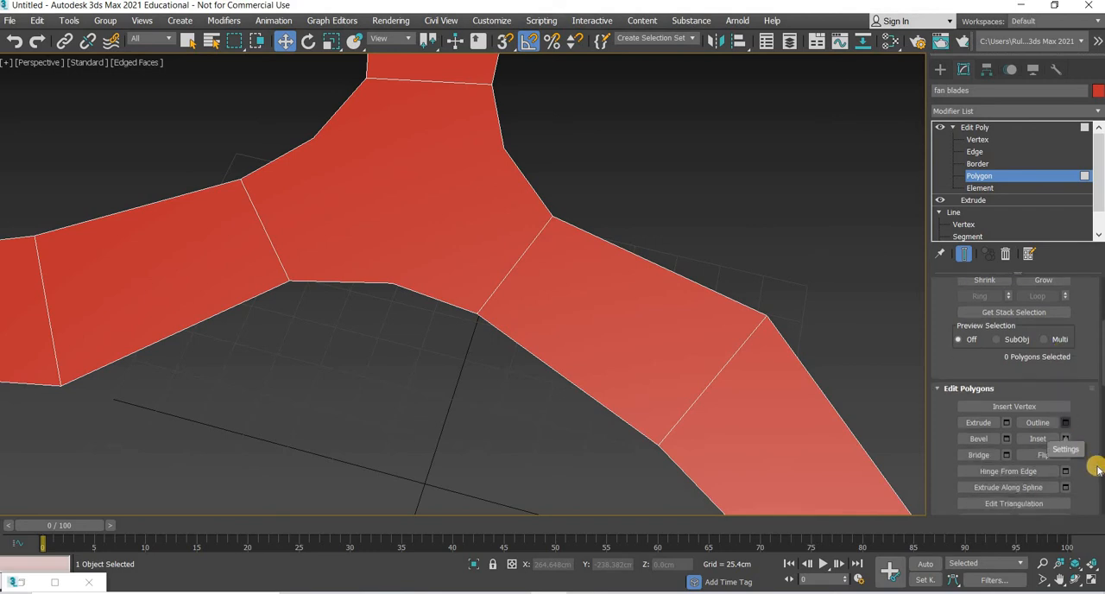
scroll(1092, 457, down, 1)
scroll(1091, 438, down, 1)
scroll(1091, 437, up, 5)
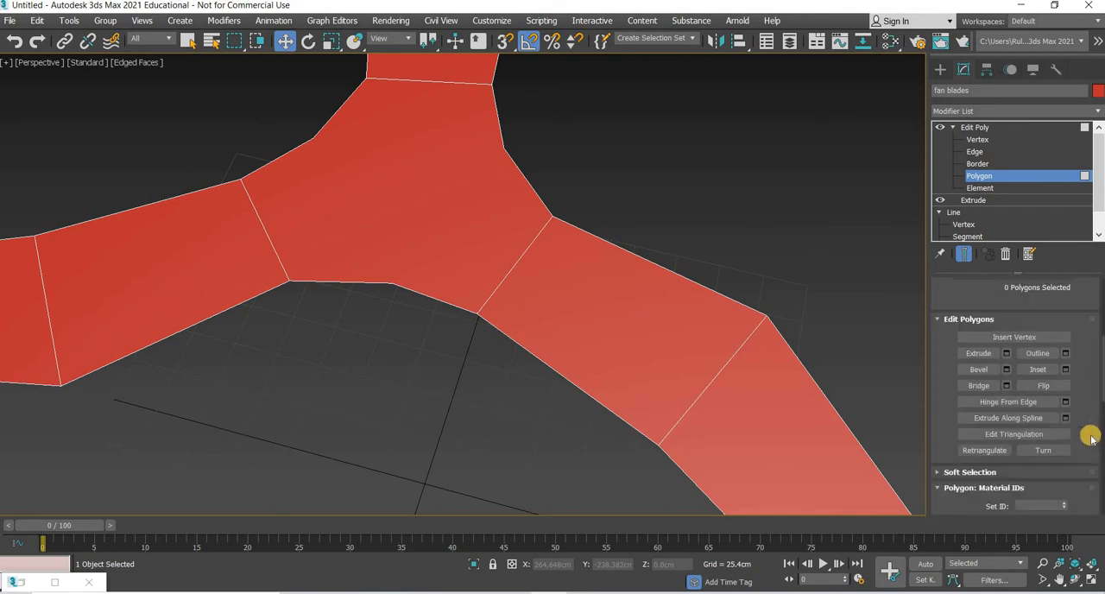
scroll(1092, 438, up, 1)
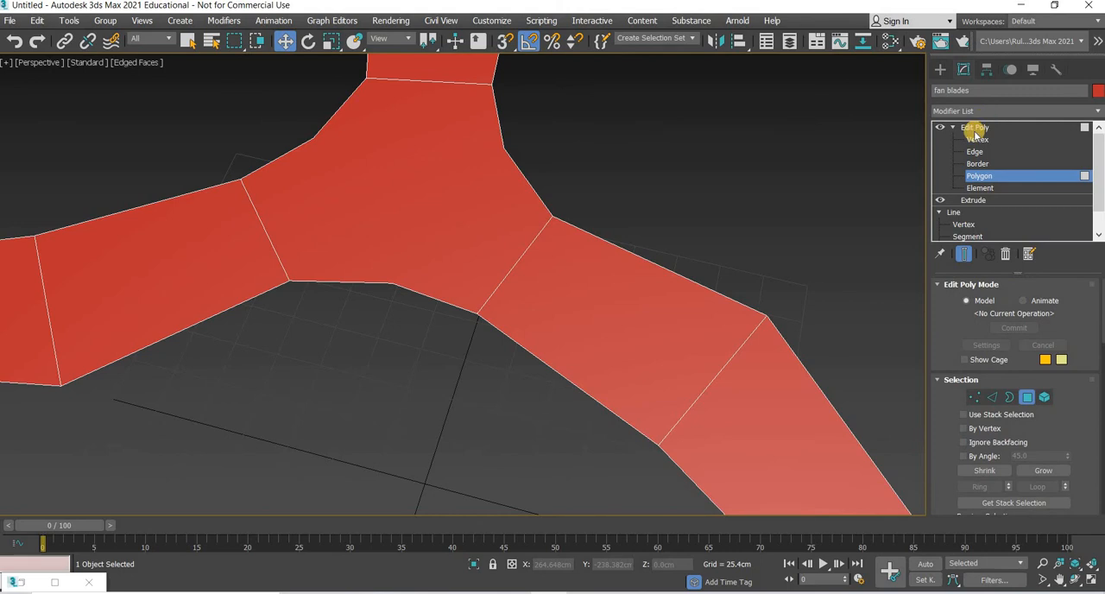
click(976, 128)
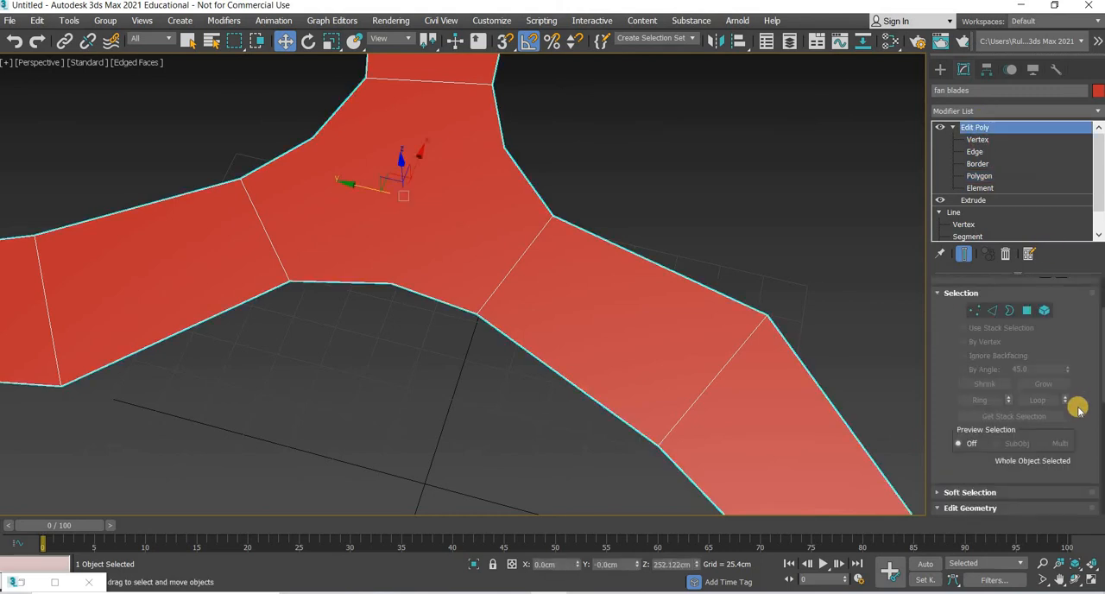
scroll(1078, 406, down, 1)
scroll(1078, 406, down, 8)
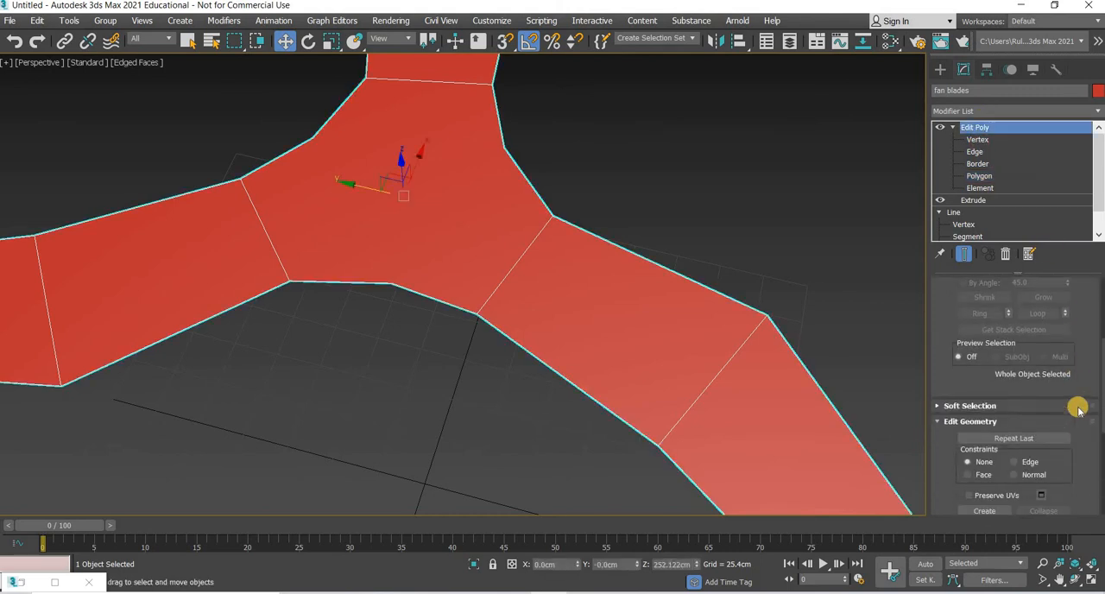
scroll(1015, 425, down, 2)
click(1042, 440)
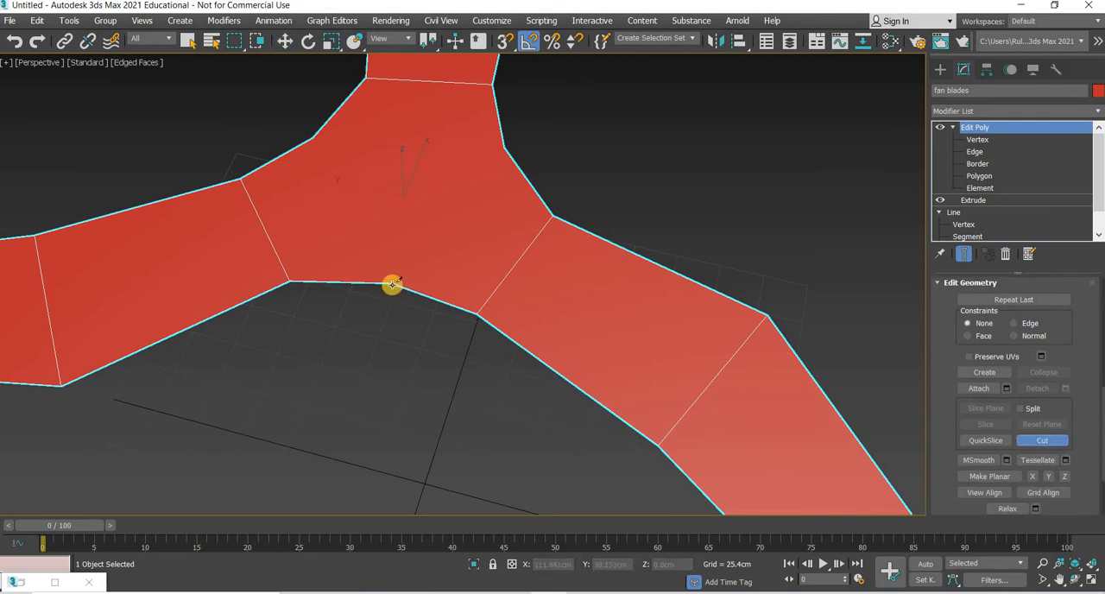
click(504, 148)
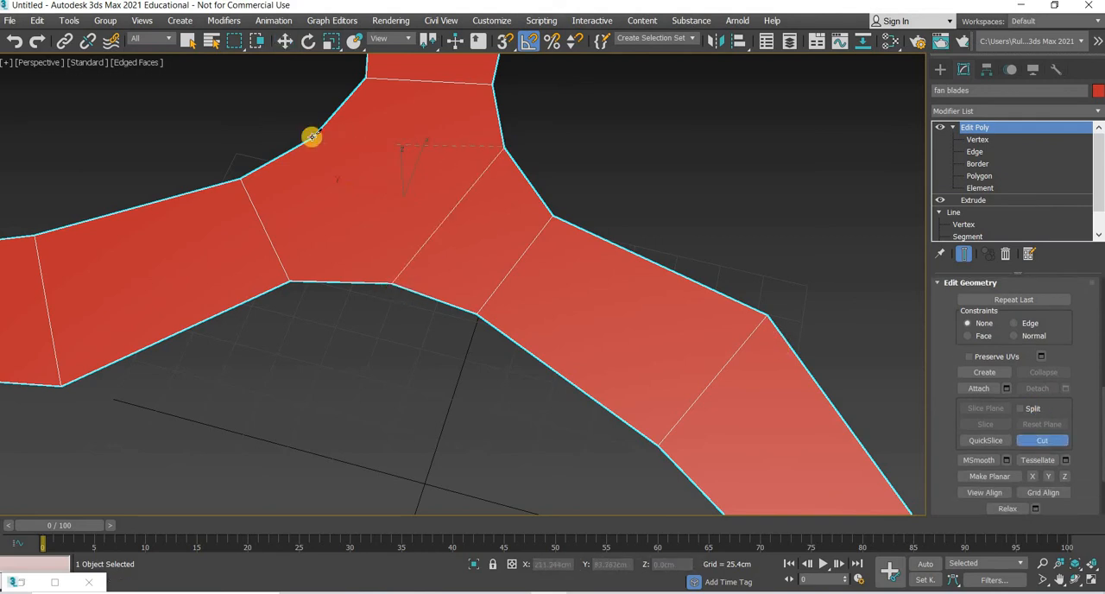
click(389, 281)
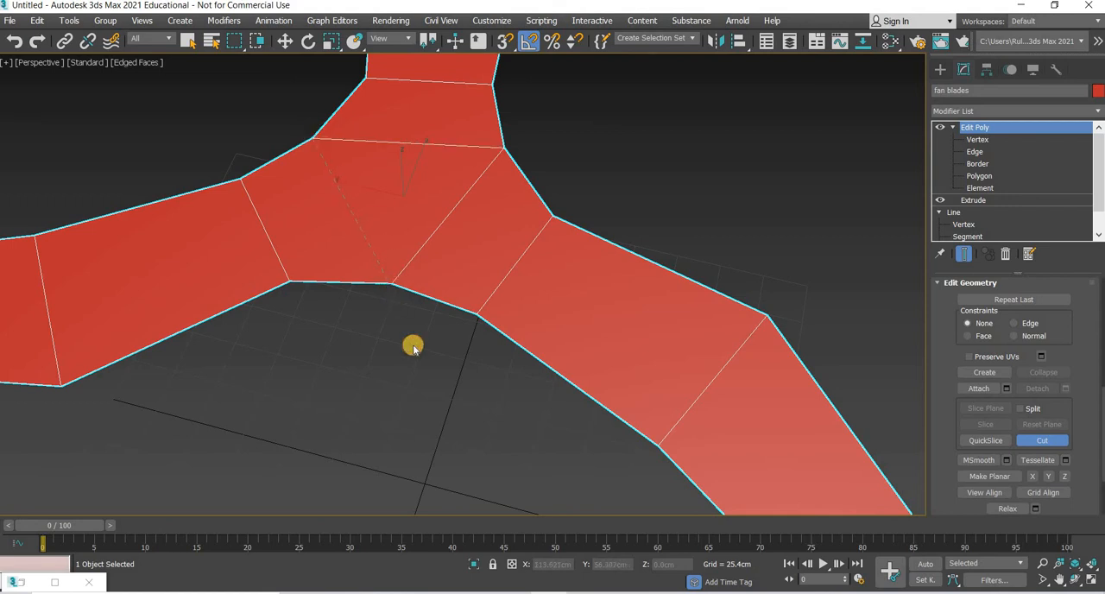
click(282, 43)
Step: Connect the crosswise edges of the front-right blade, from tip to hub, with 1 segment running along its length
scroll(507, 271, down, 5)
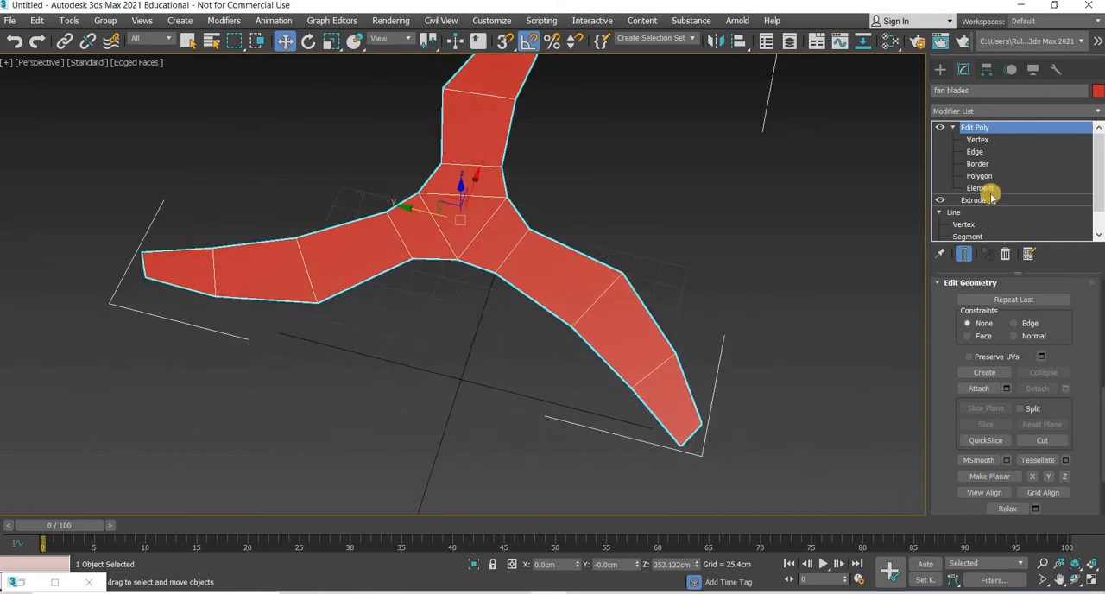
key(2)
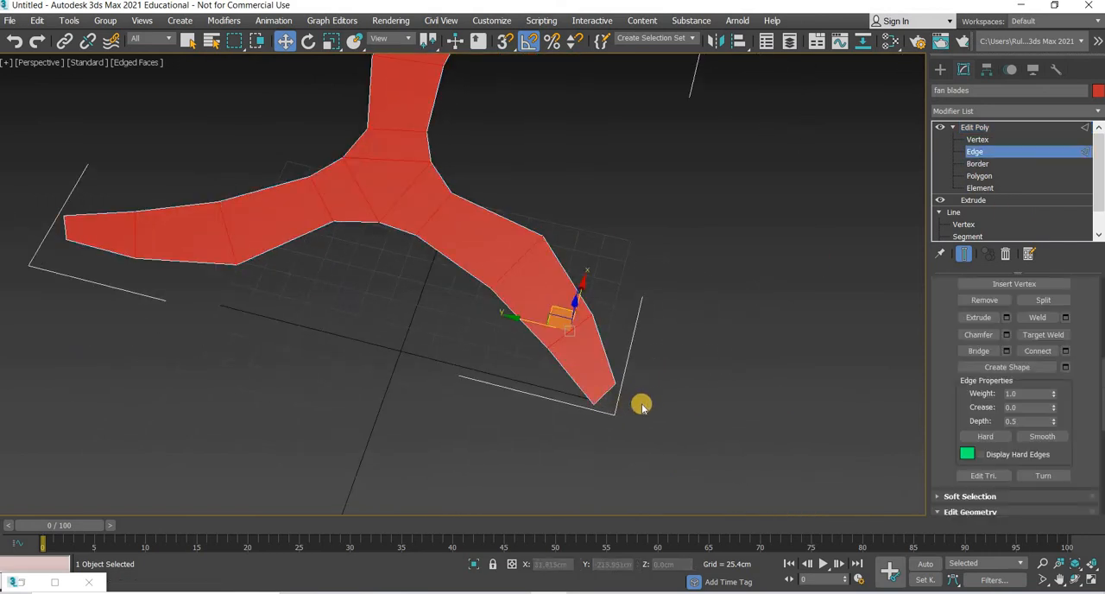
click(599, 395)
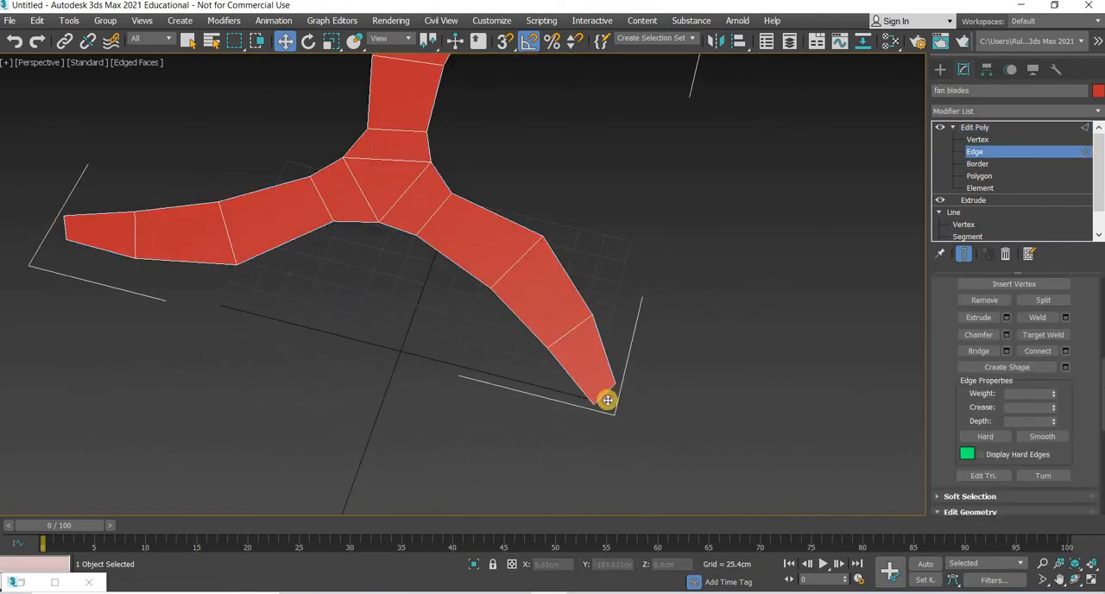
click(606, 399)
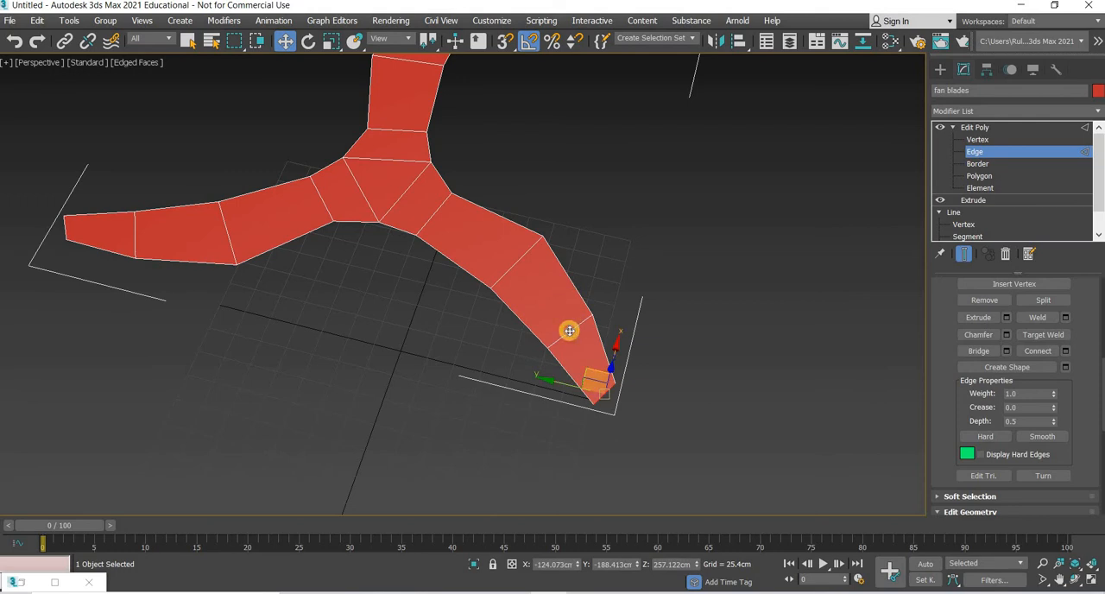
drag(568, 331, 405, 192)
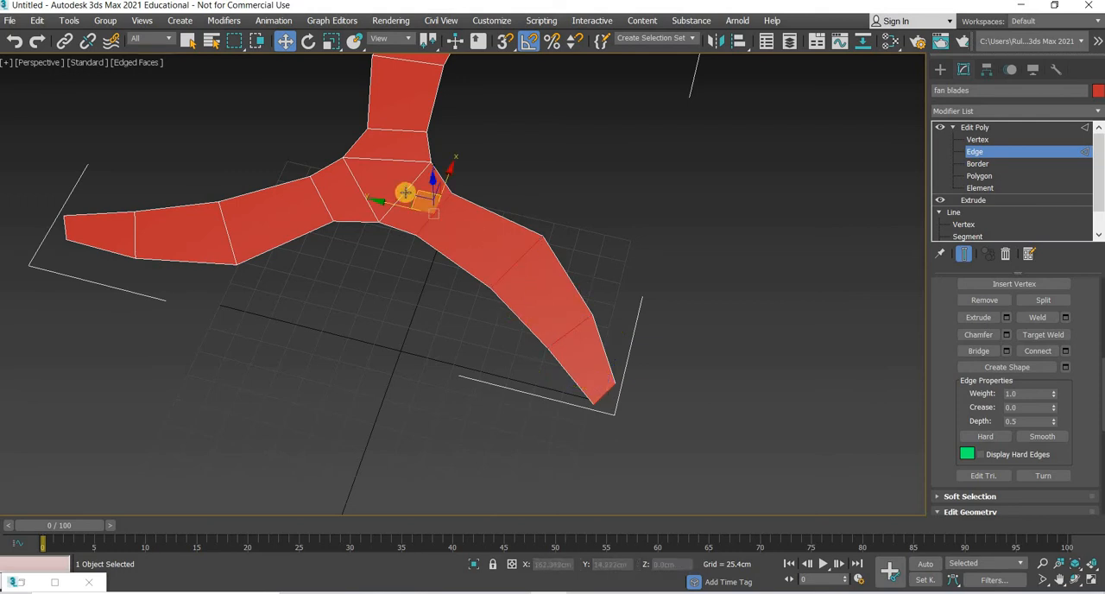
key(ctrl+z)
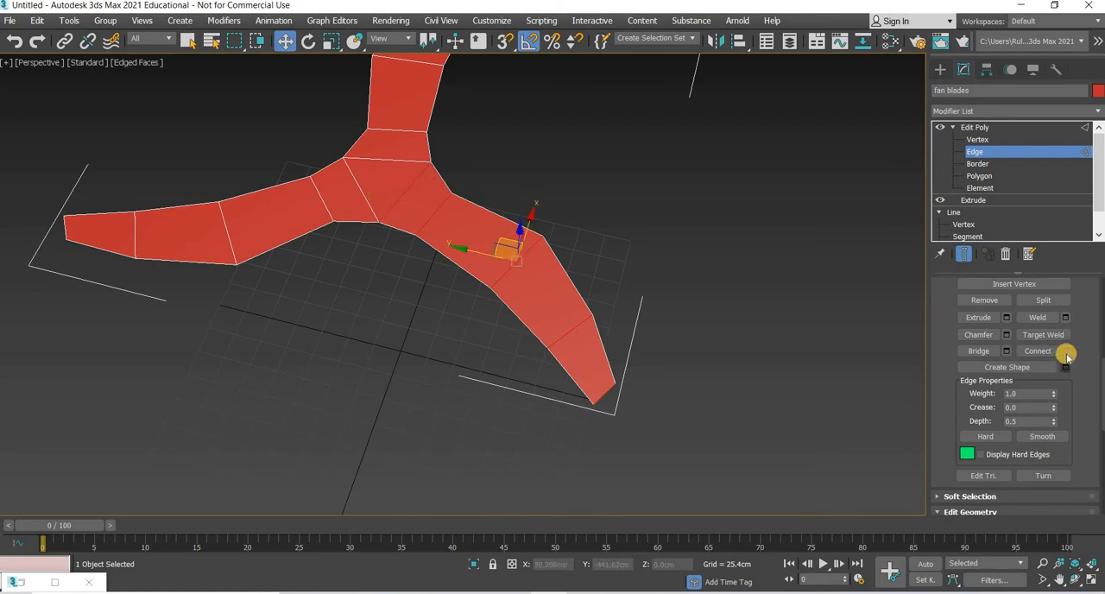
click(1066, 352)
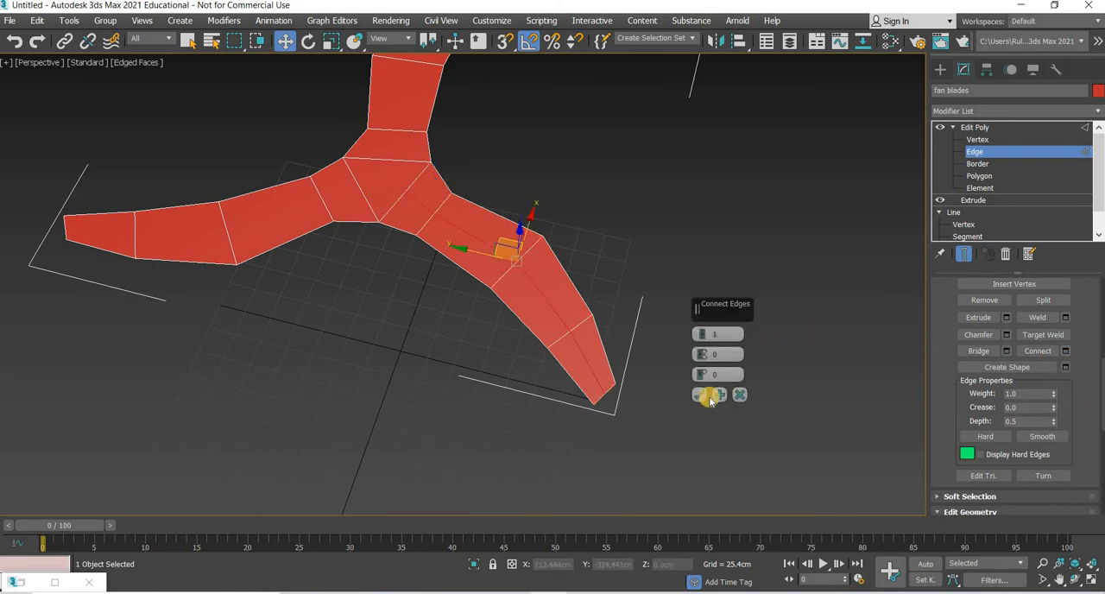
click(695, 395)
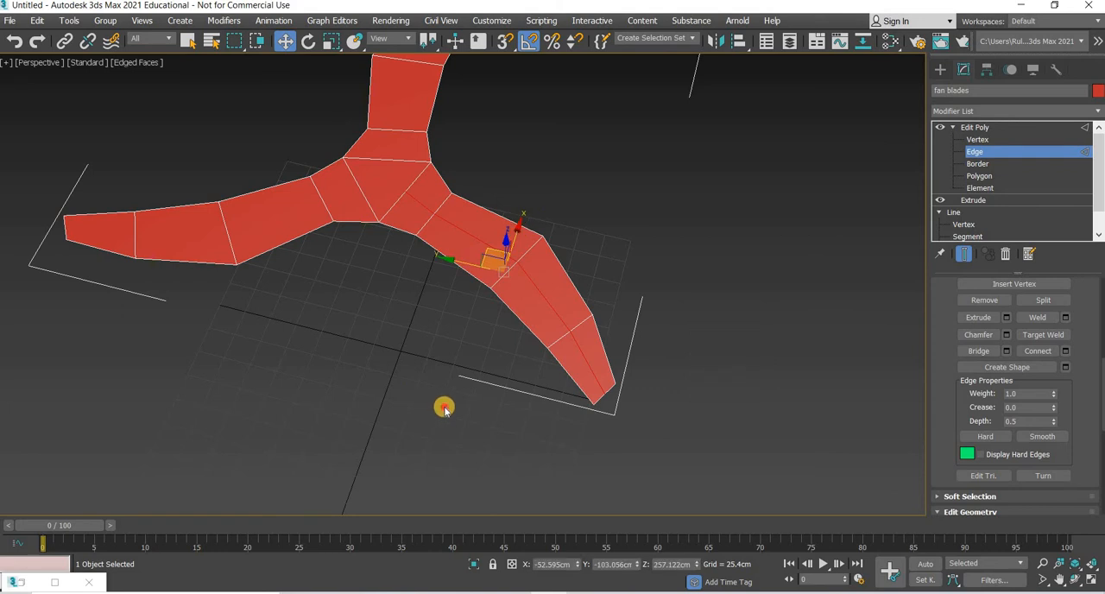
Step: Connect the crosswise edges of the left blade, from its tip to the hub triangle, with a lengthwise centre edge
middle_drag(444, 409, 528, 466)
click(239, 323)
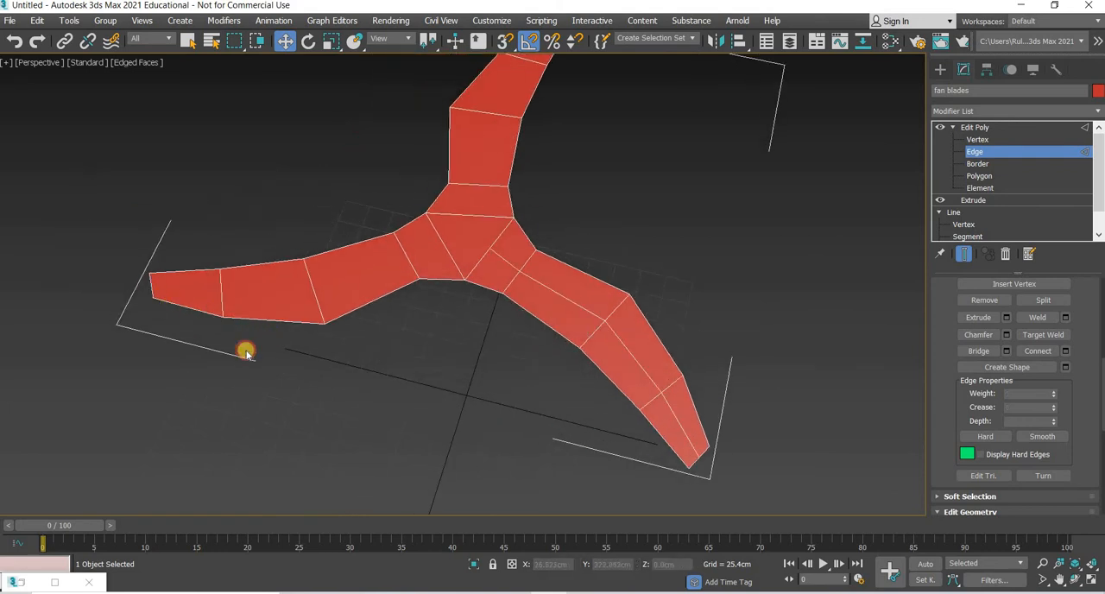
click(222, 300)
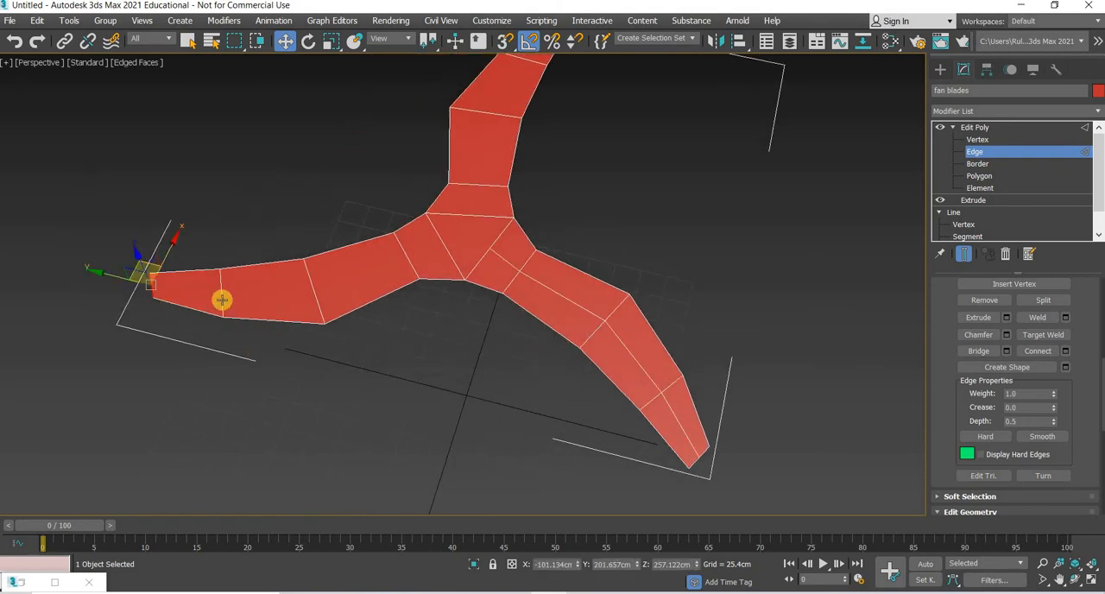
ctrl+click(313, 290)
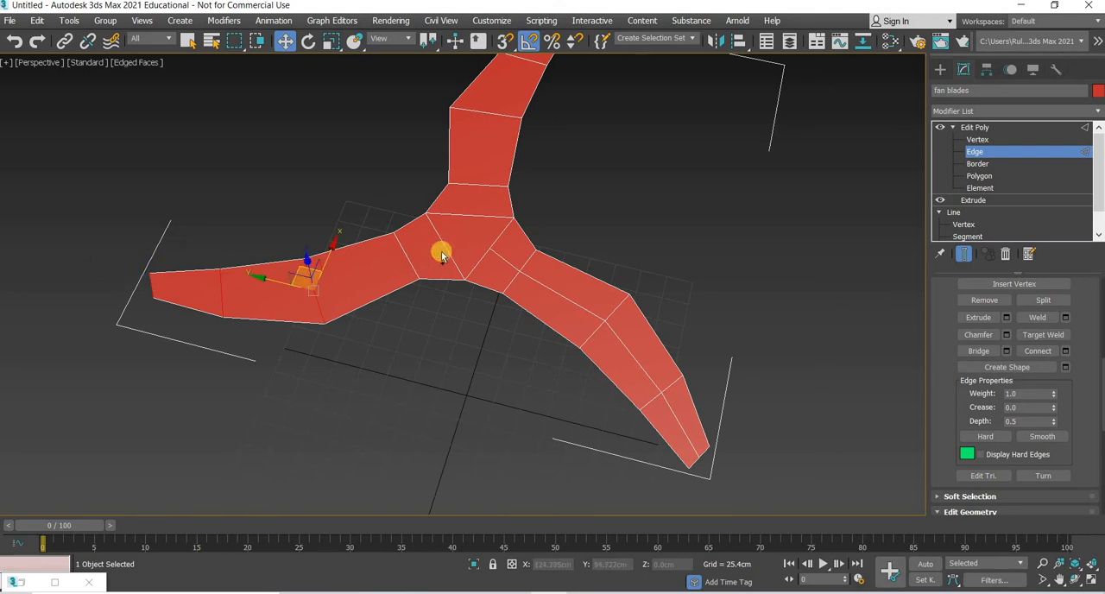
click(1037, 351)
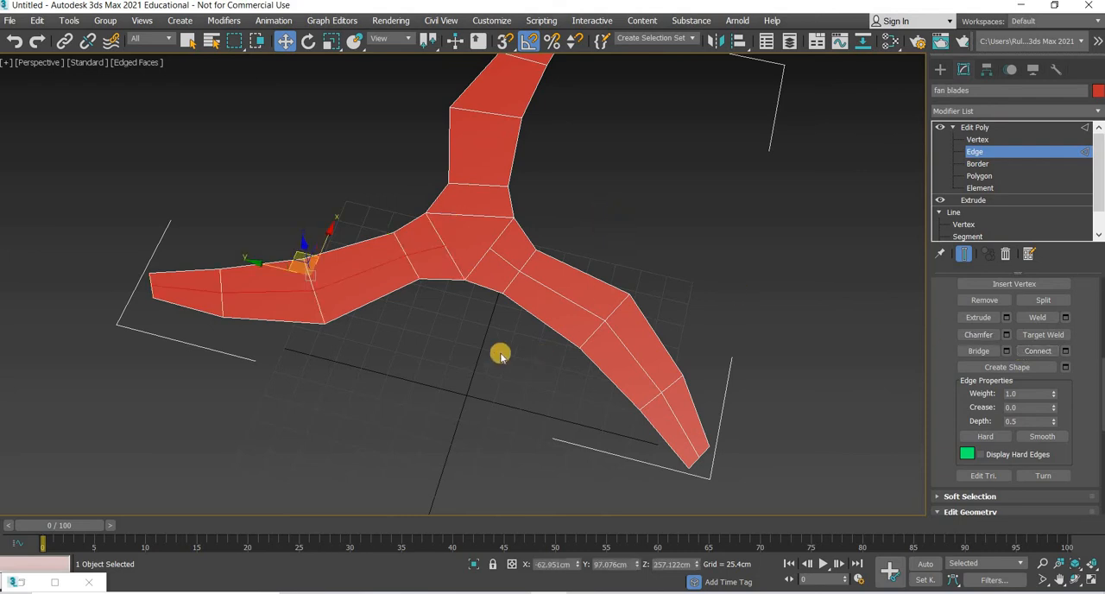
Step: Connect the crosswise edges of the rear blade, from its tip to the hub triangle, with a lengthwise centre edge
alt+middle_drag(501, 353, 467, 185)
click(472, 195)
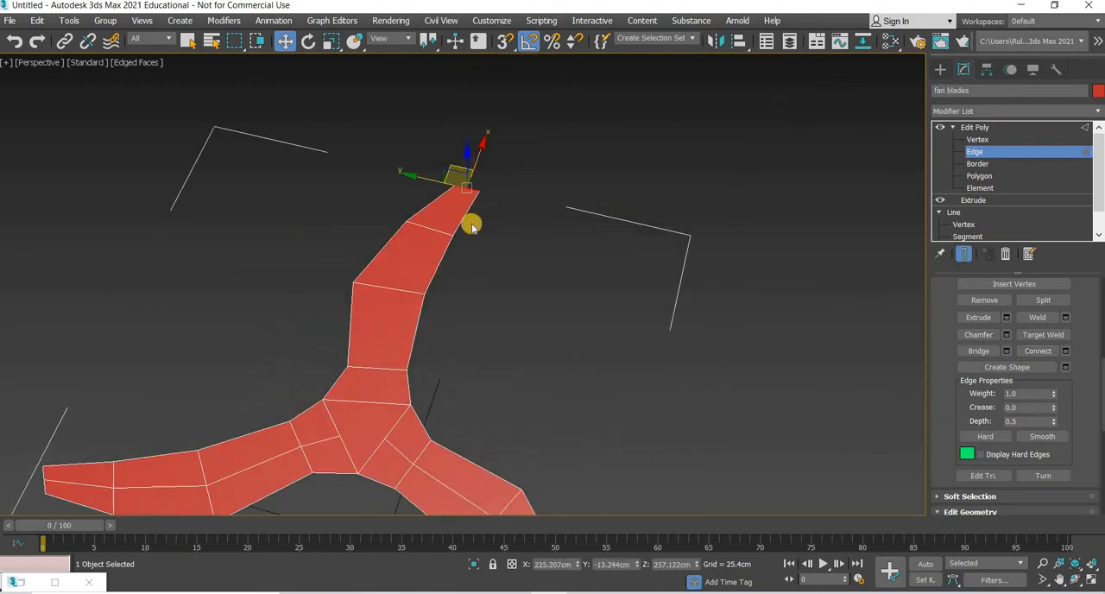
ctrl+click(434, 227)
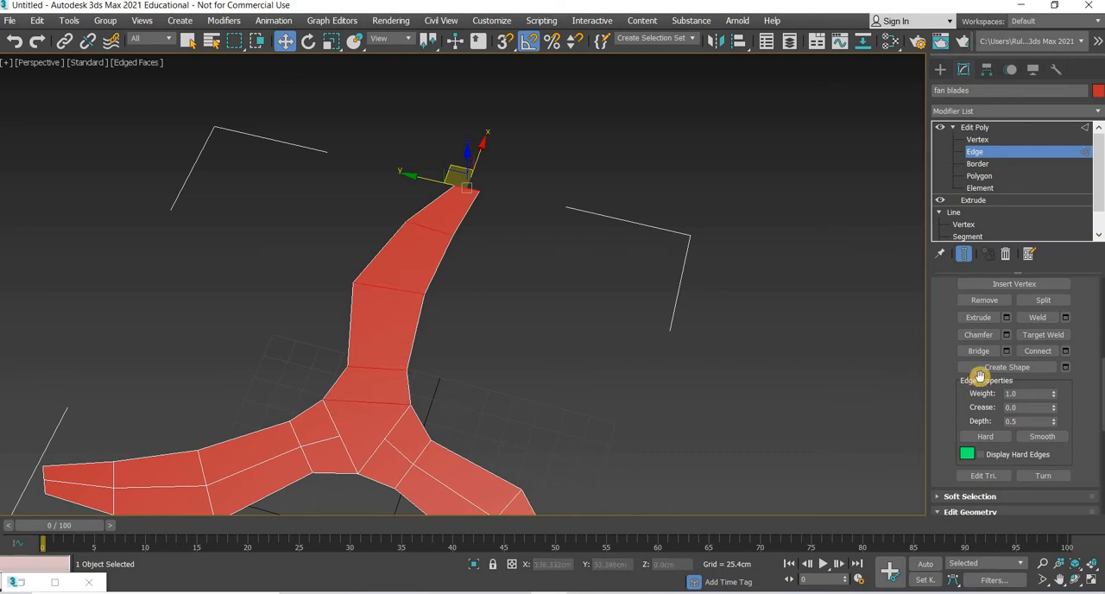
click(1030, 356)
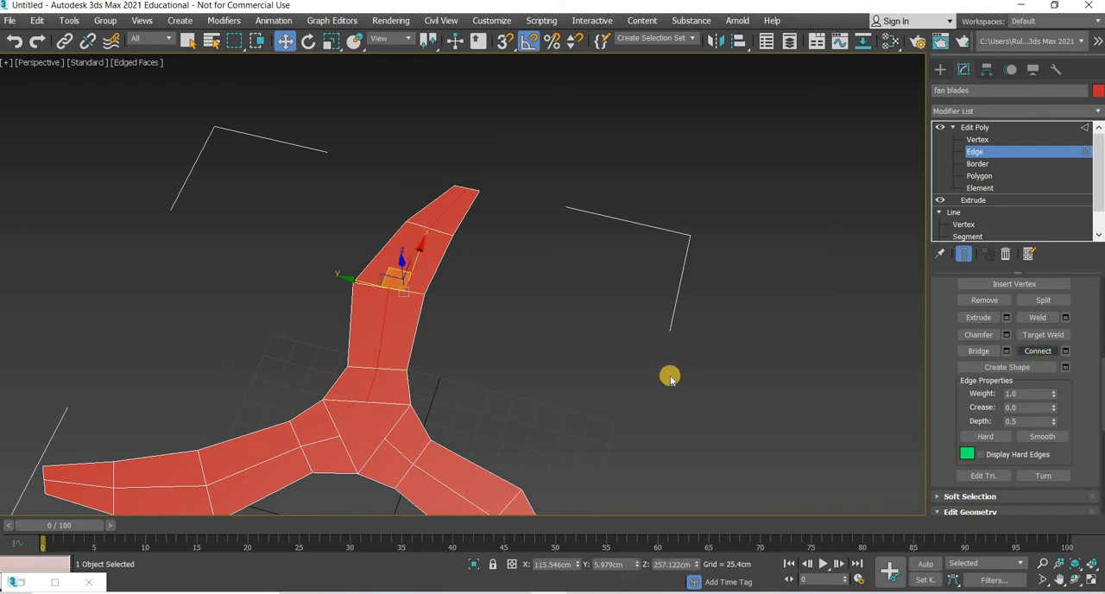
Step: Enter the Vertex sub-object level and show the blade hub in a maximized Top viewport with Wireframe Override
key(1)
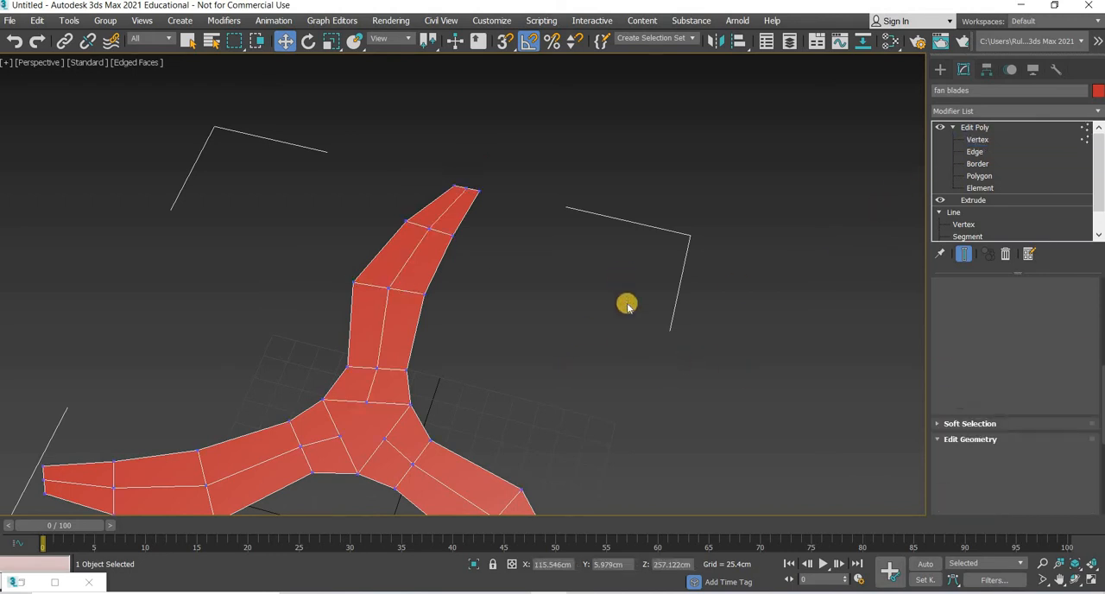
middle_drag(626, 305, 687, 202)
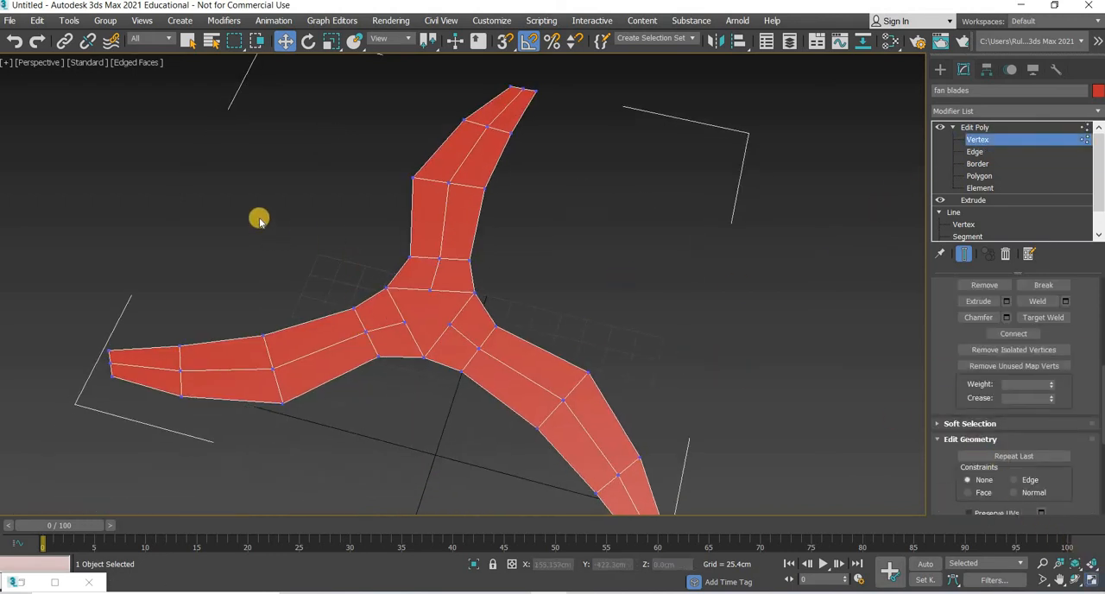
key(alt+w)
scroll(125, 69, up, 2)
click(120, 63)
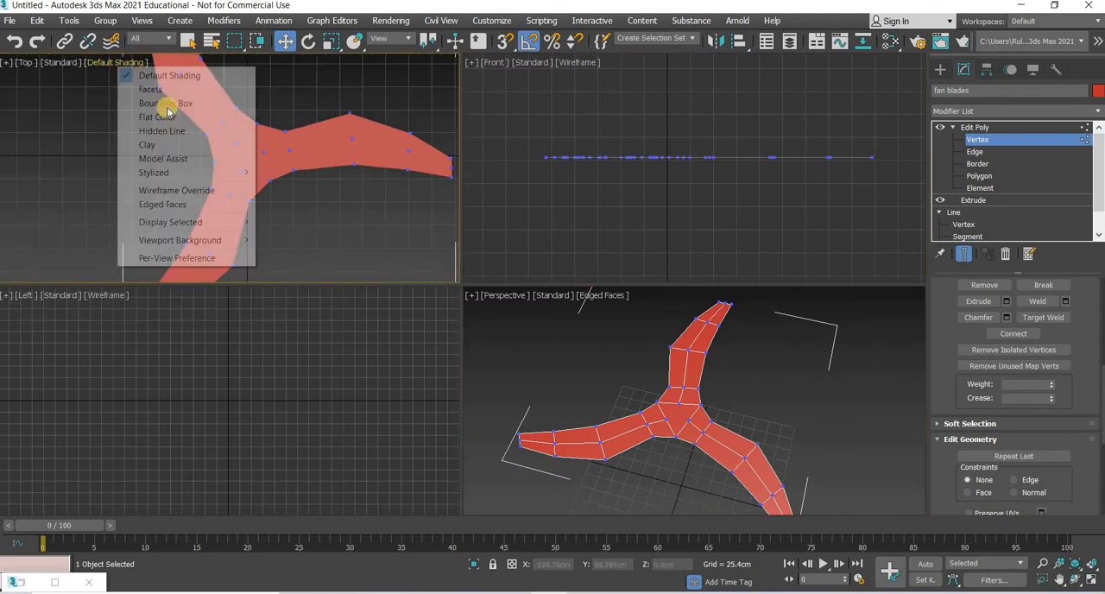
click(167, 194)
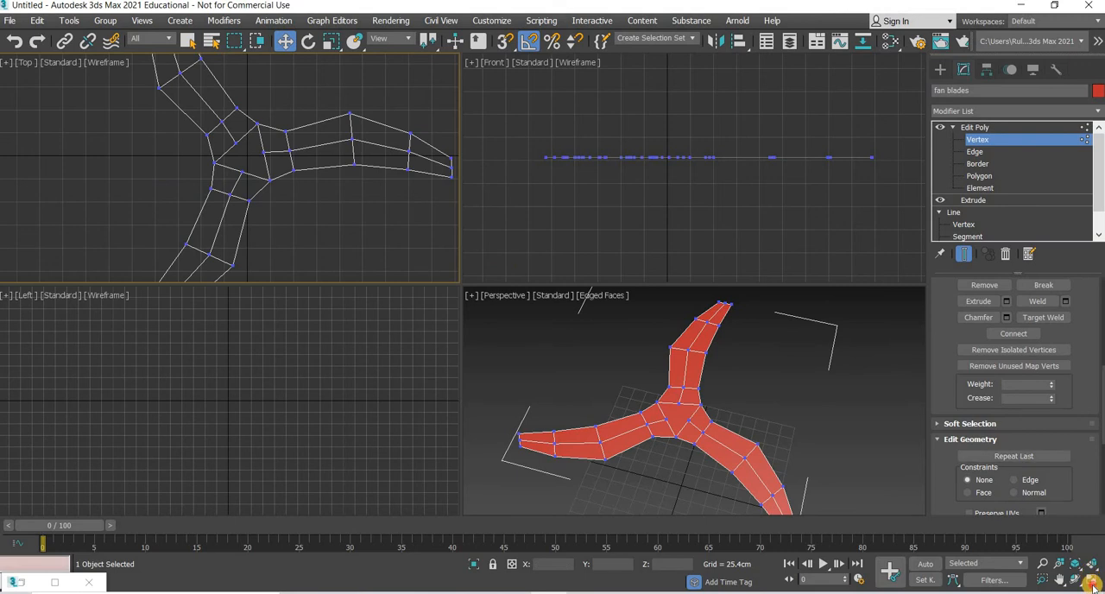
key(alt+w)
scroll(363, 241, up, 5)
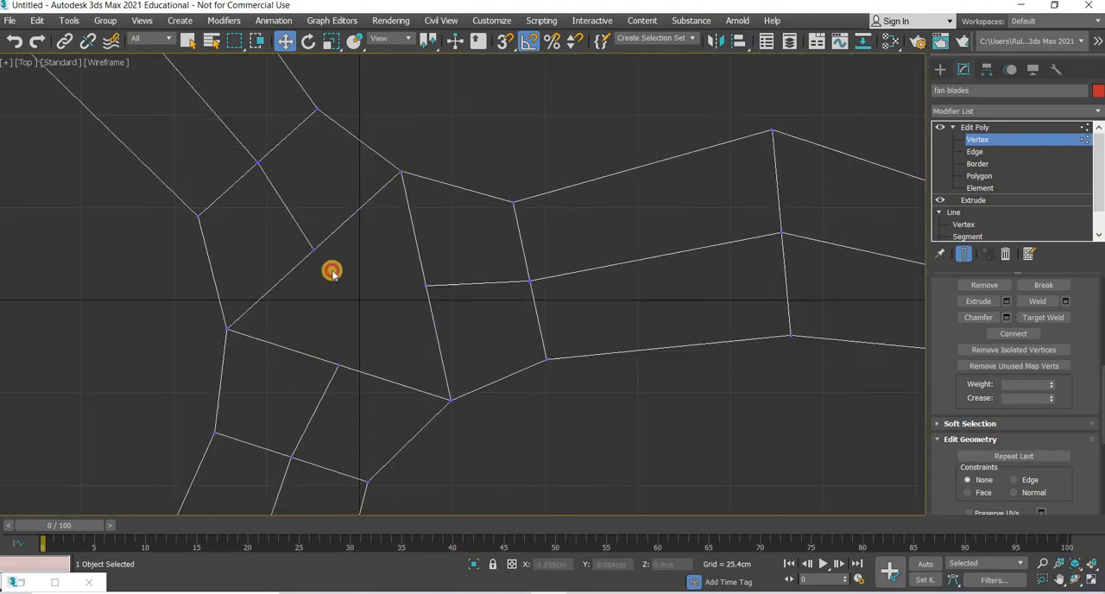
Step: Move the midpoint vertex on each of the hub triangle's three sides outward, turning the triangle into a roughly even hexagon
middle_drag(332, 271, 325, 293)
drag(330, 245, 311, 218)
drag(403, 298, 475, 284)
drag(350, 356, 342, 398)
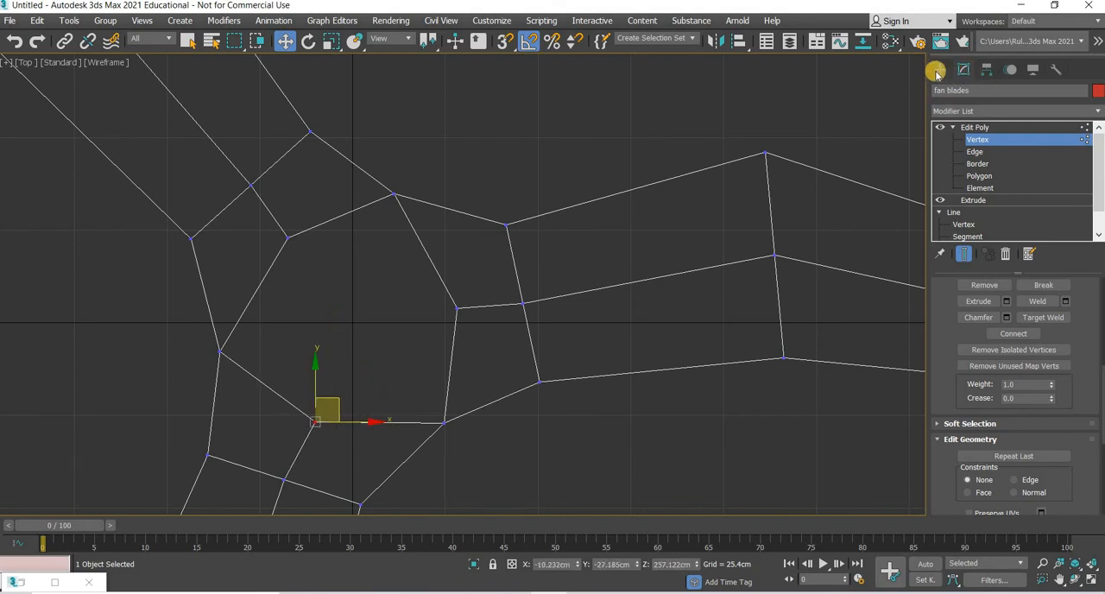
Step: Draw a guide circle centred on the hub through the moved midpoint vertices, and disable its Enable In Viewport option
click(1006, 179)
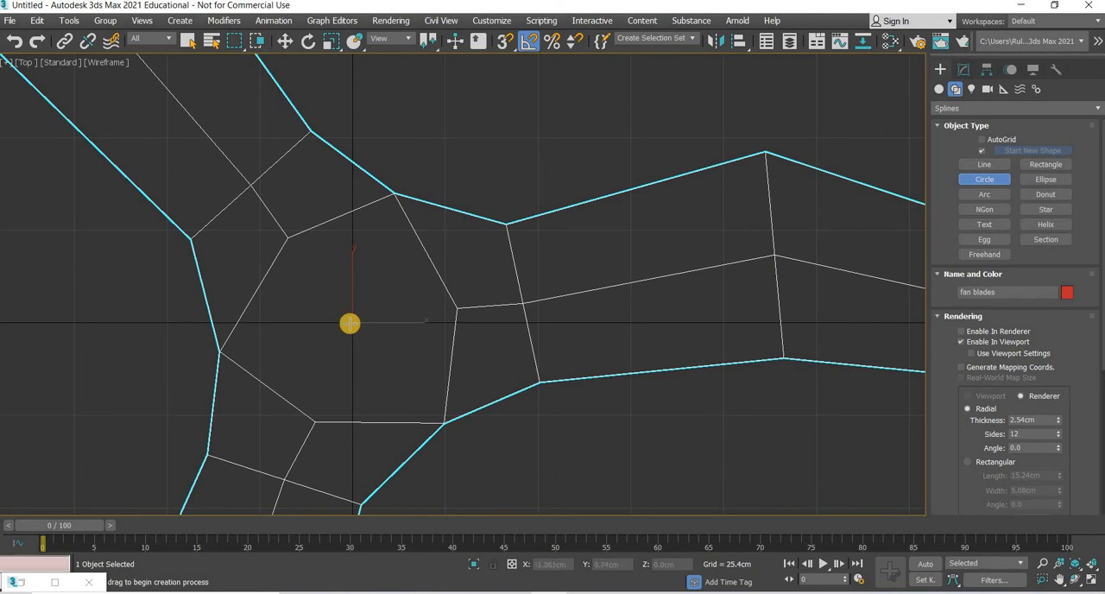
drag(350, 323, 449, 425)
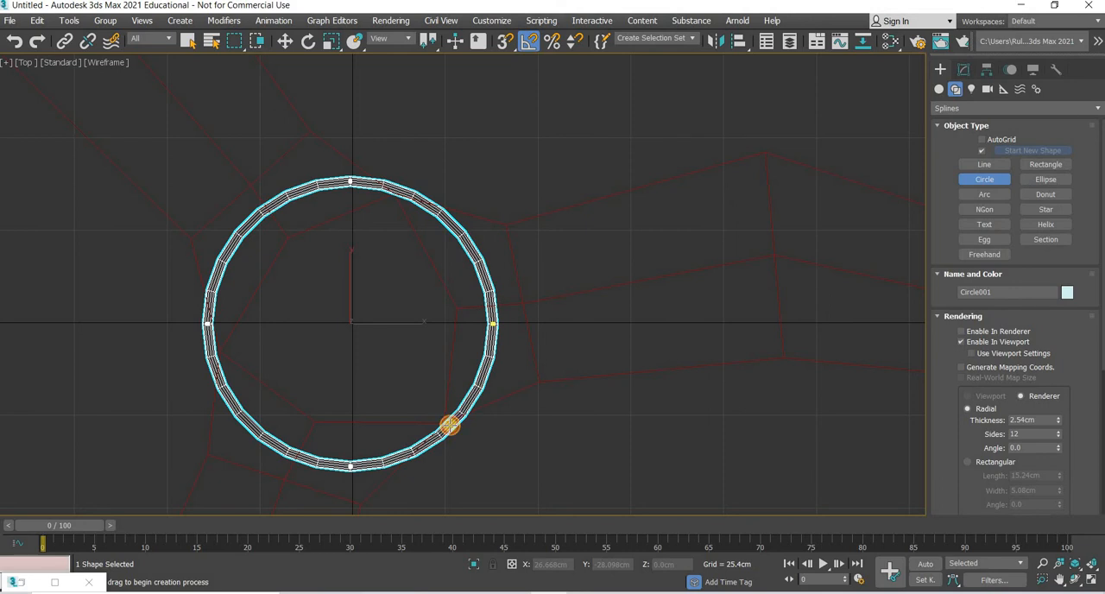
drag(438, 409, 429, 398)
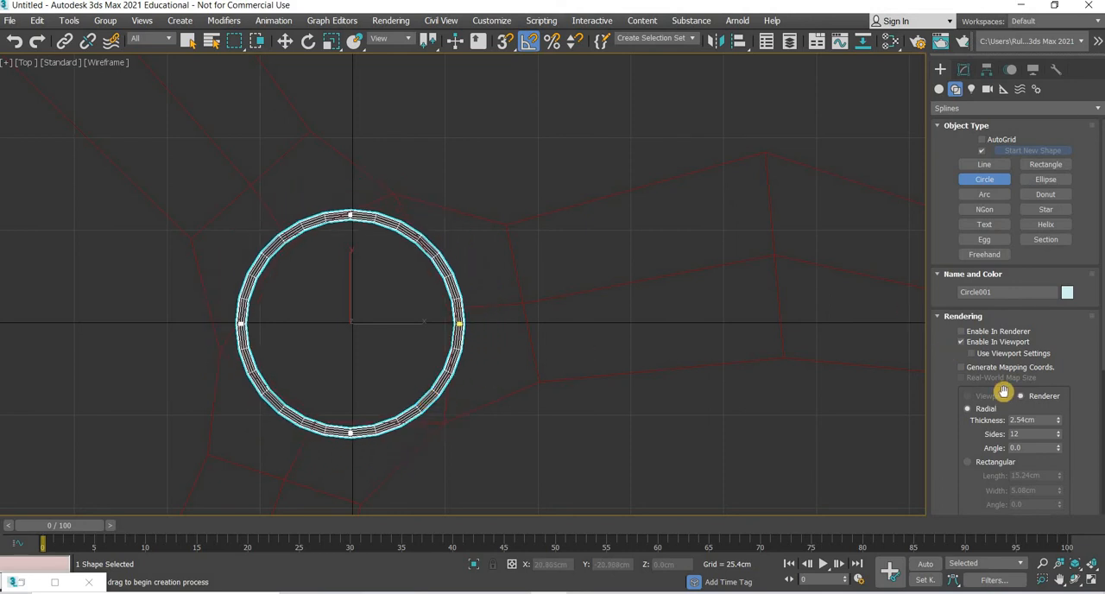
click(993, 343)
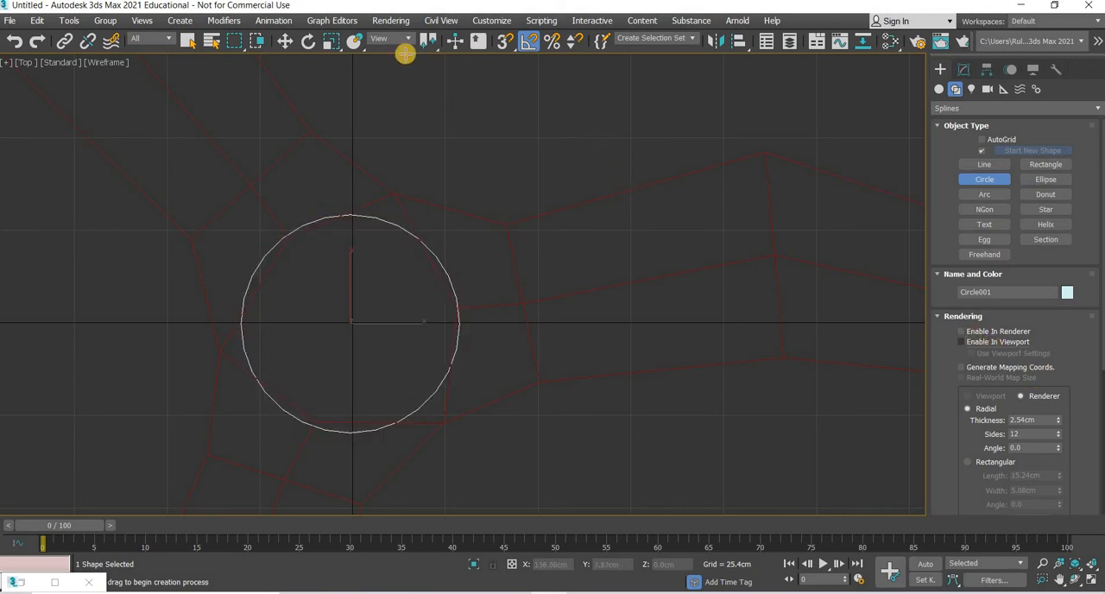
Step: Reselect the fan blades at Vertex level and move the hub's midpoint vertices onto the guide circle
key(w)
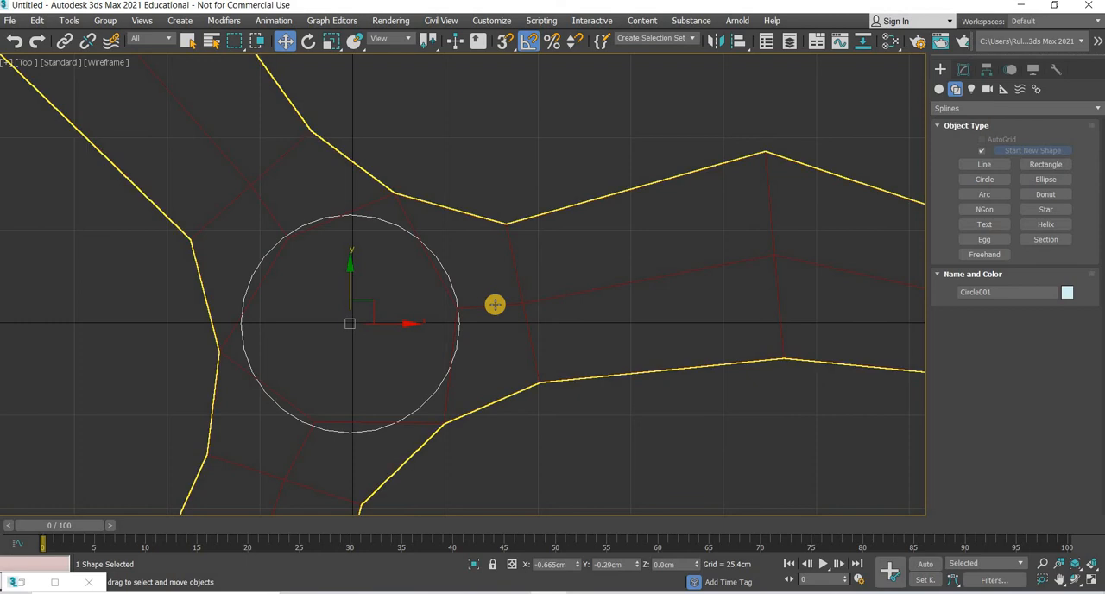
click(495, 305)
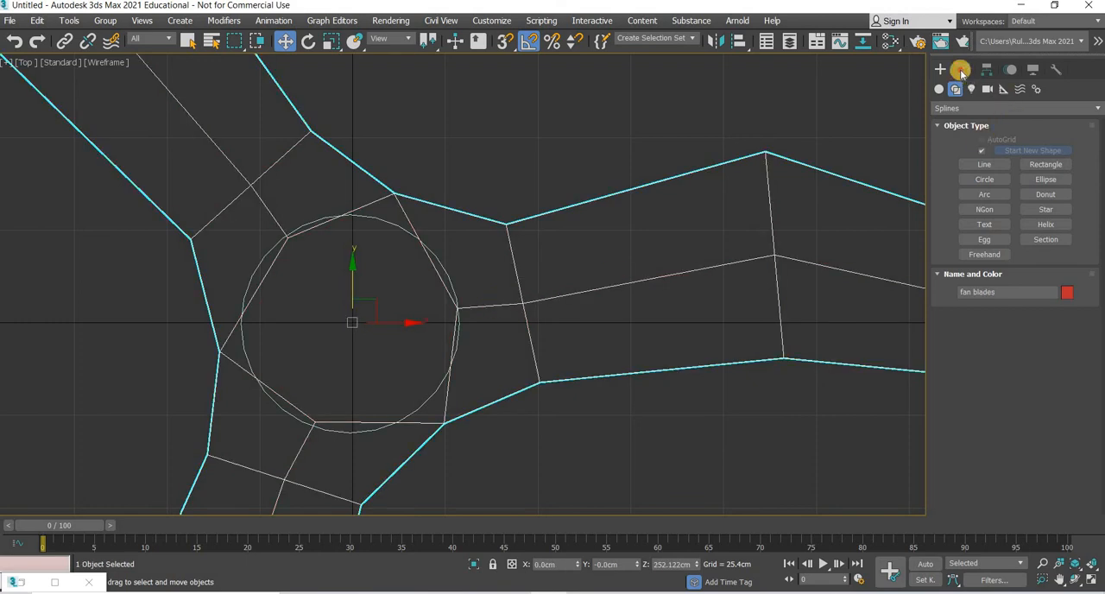
click(963, 70)
key(1)
scroll(293, 229, up, 8)
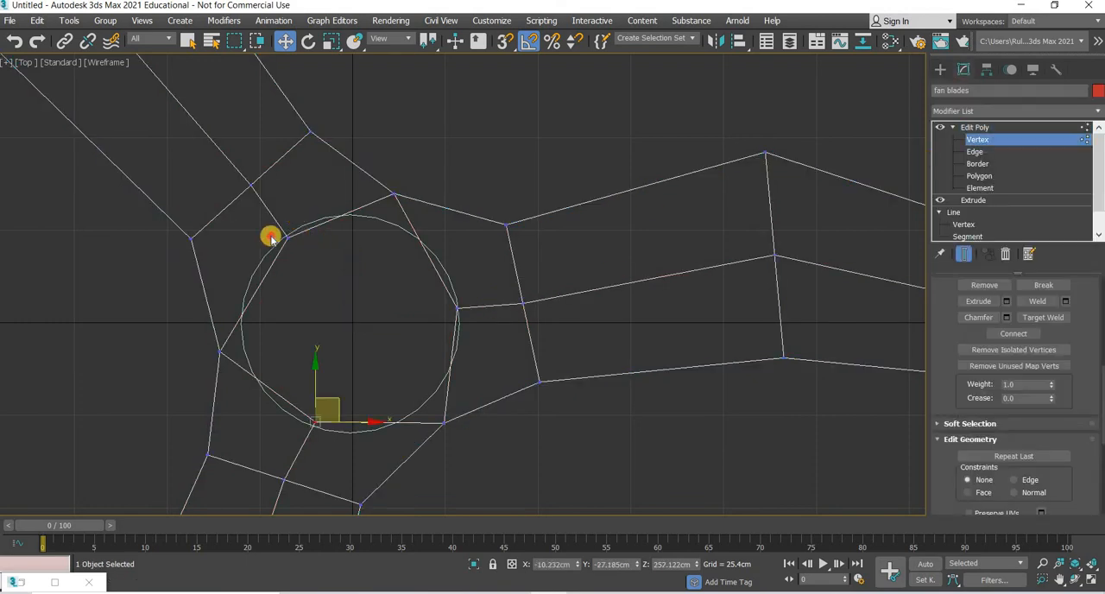
click(292, 214)
drag(286, 207, 284, 209)
middle_drag(482, 360, 452, 18)
click(343, 390)
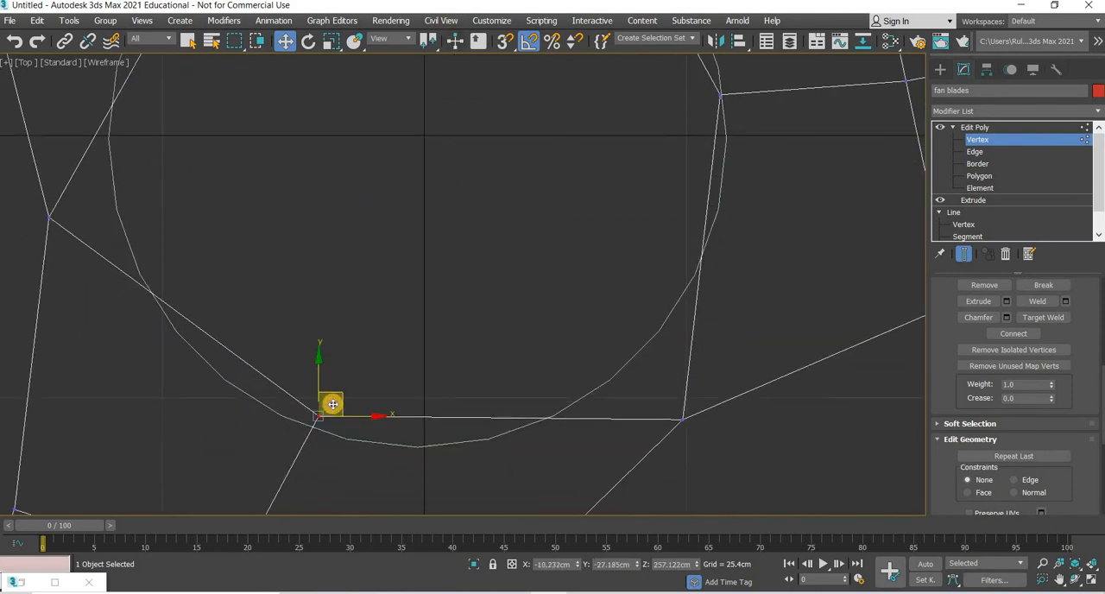
scroll(367, 383, down, 5)
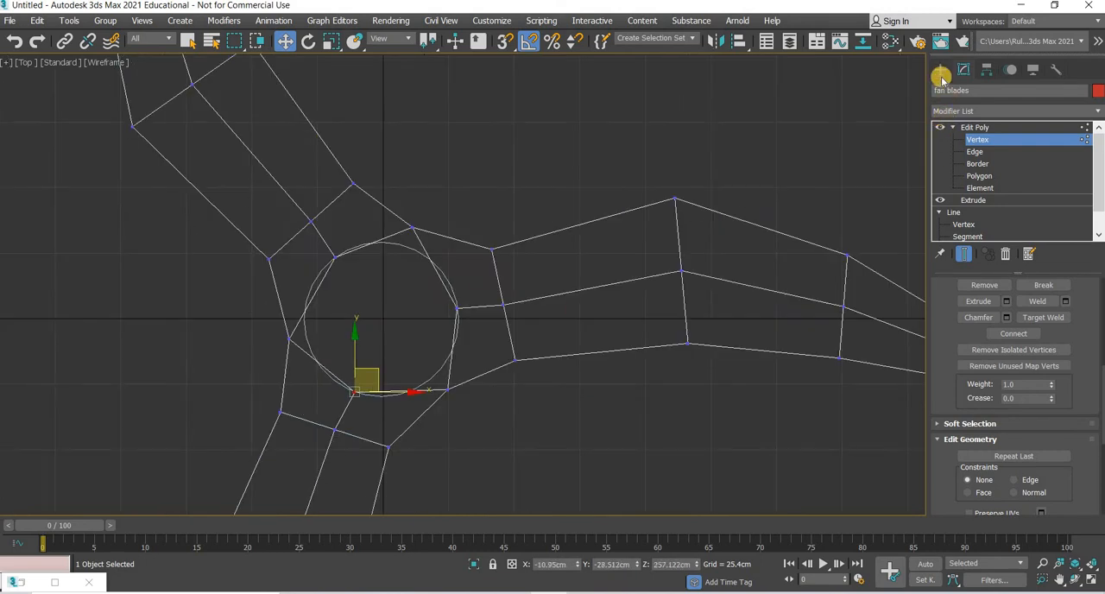
Step: Leave vertex editing and delete the guide circle around the hub
click(432, 375)
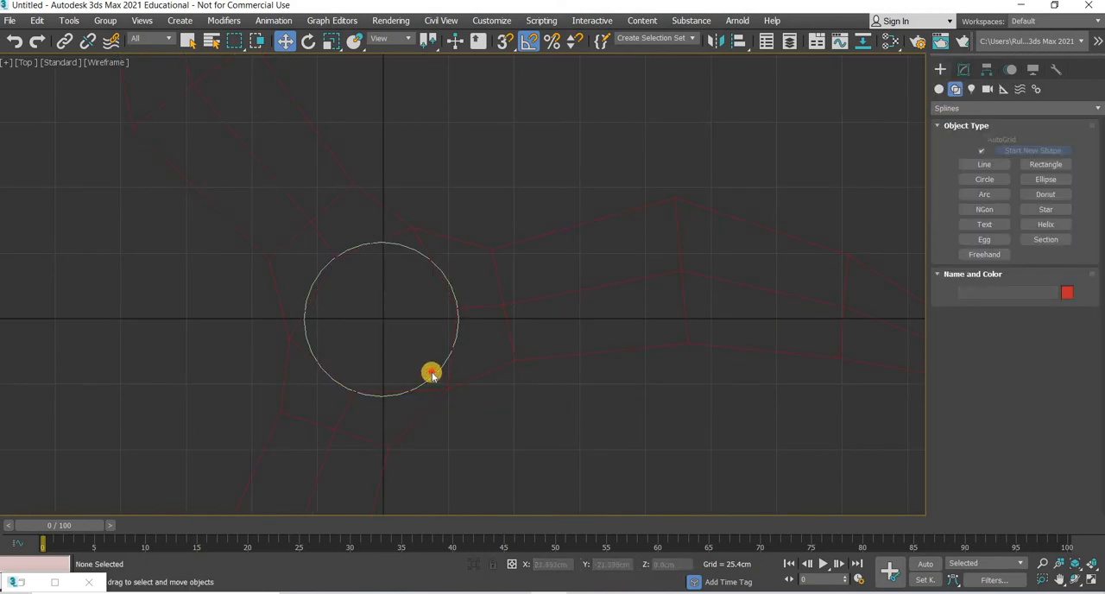
click(433, 374)
key(Delete)
Step: Cut three edges across the fan blades' hub hexagon, joining each pair of opposite corner vertices through the centre
click(430, 390)
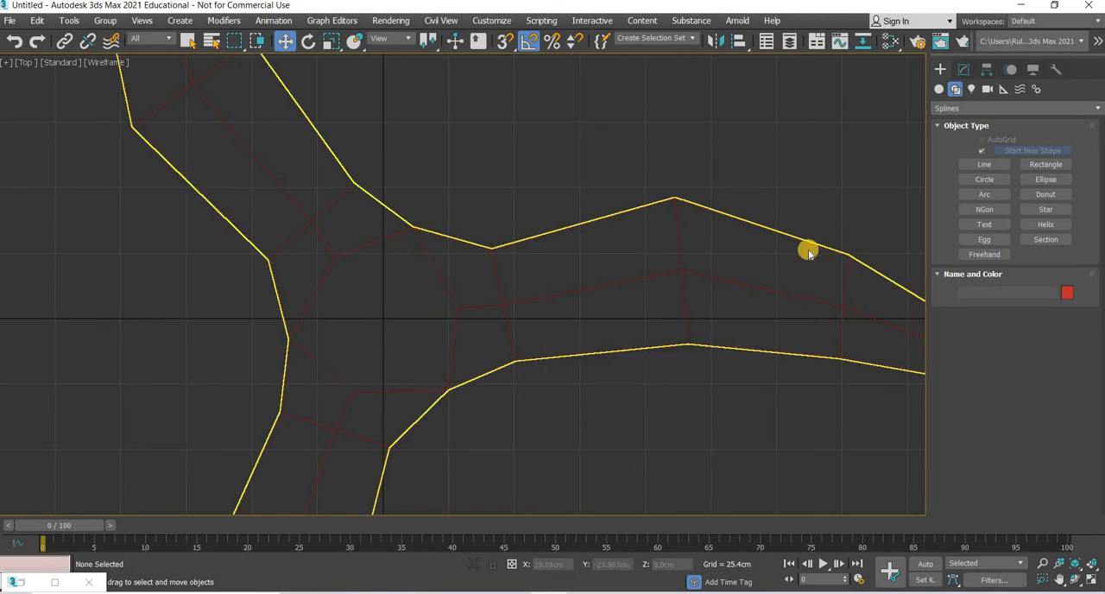
click(963, 69)
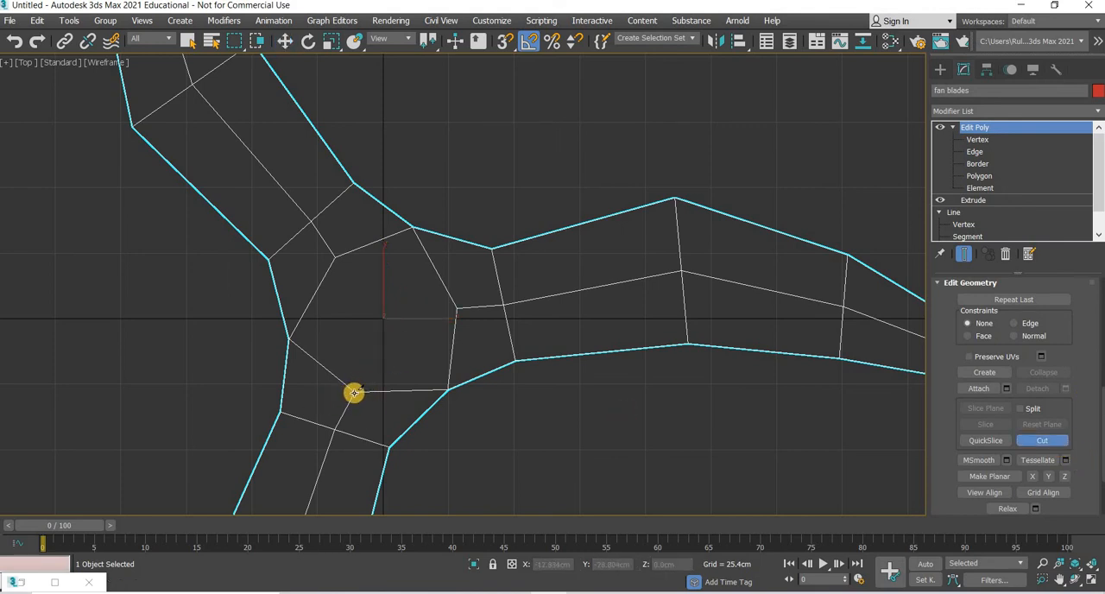
click(412, 226)
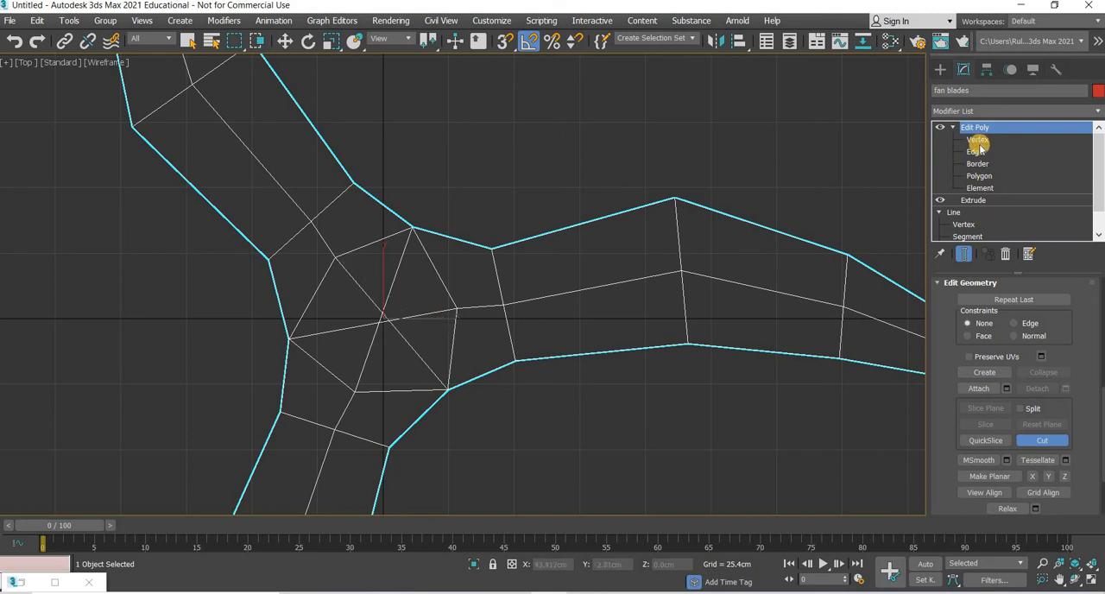
Step: Weld the cluster of vertices where the cuts cross at the hub centre, using a threshold of 37.004 cm
key(1)
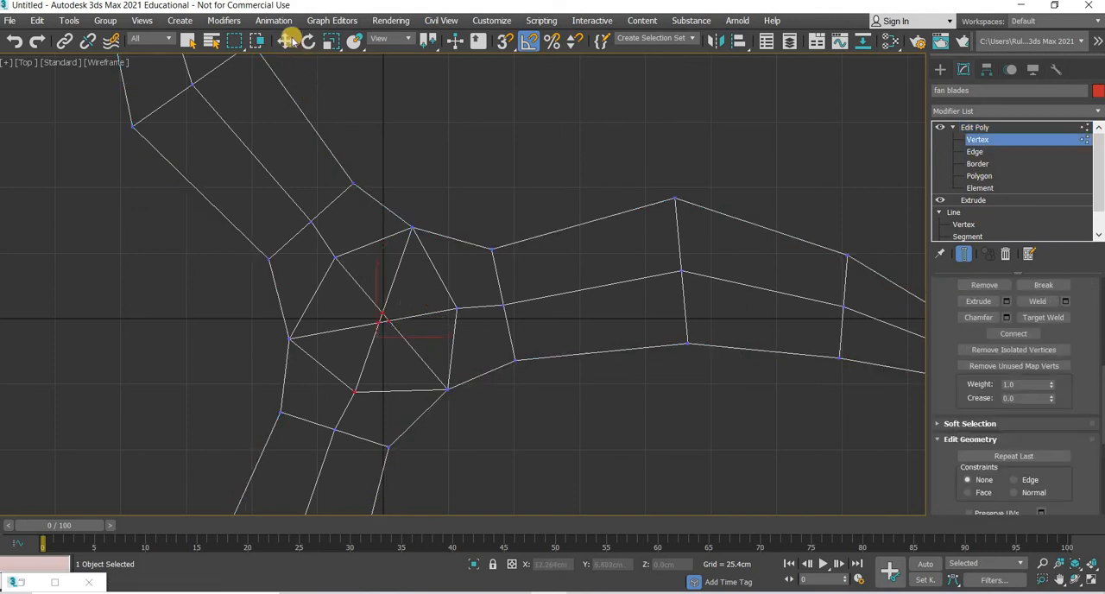
key(w)
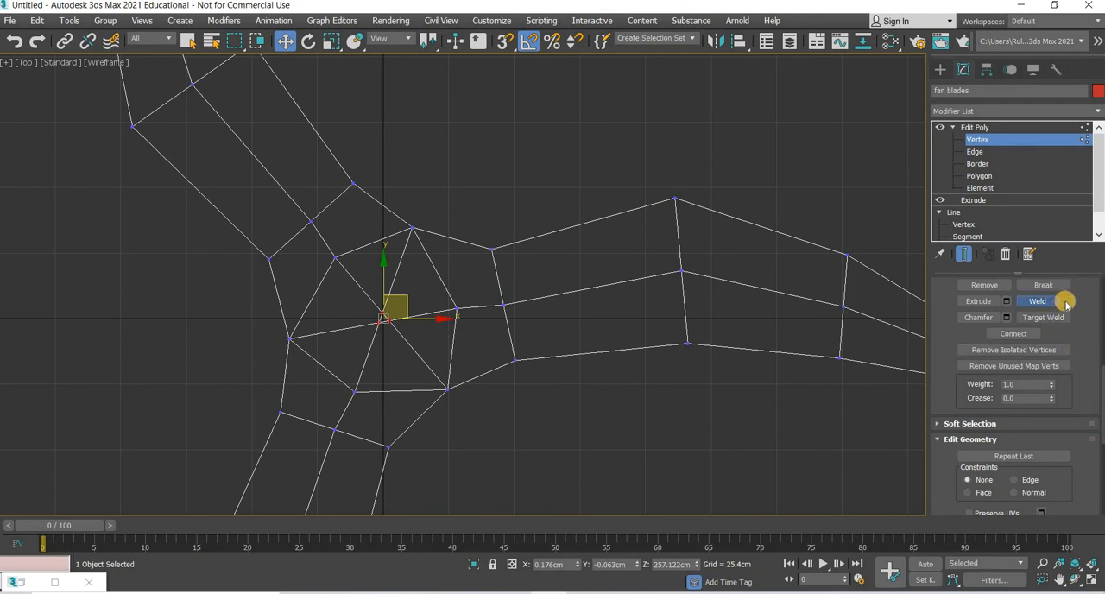
click(1065, 300)
mouse_move(702, 335)
mouse_down()
mouse_move(703, 291)
mouse_move(698, 352)
mouse_up()
click(696, 384)
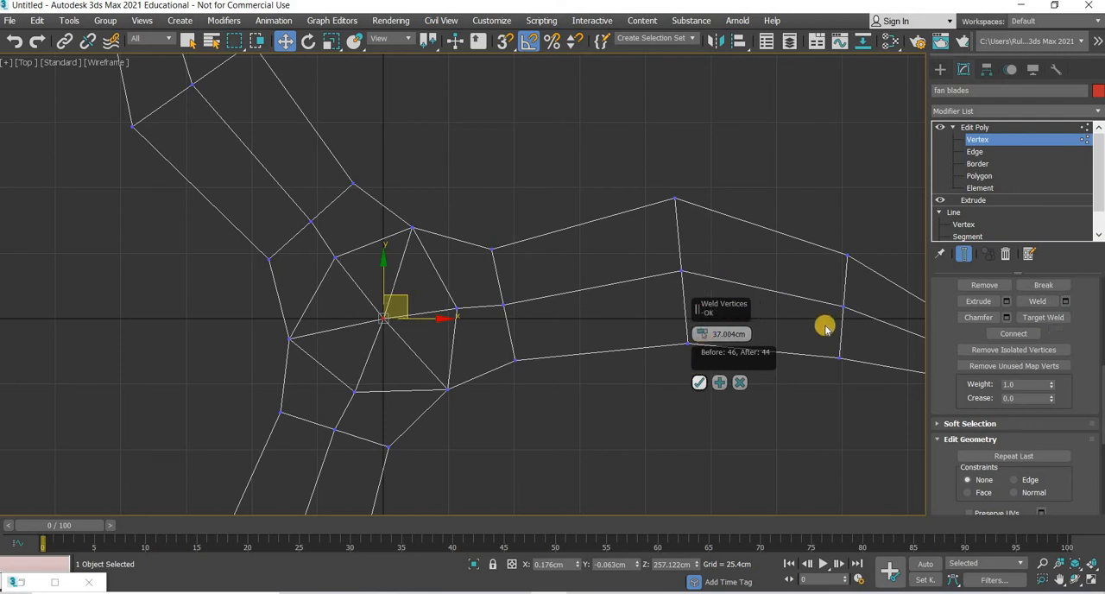
Step: Place the welded hub-centre vertex exactly at X 0 and Y 0 in absolute world coordinates
click(938, 71)
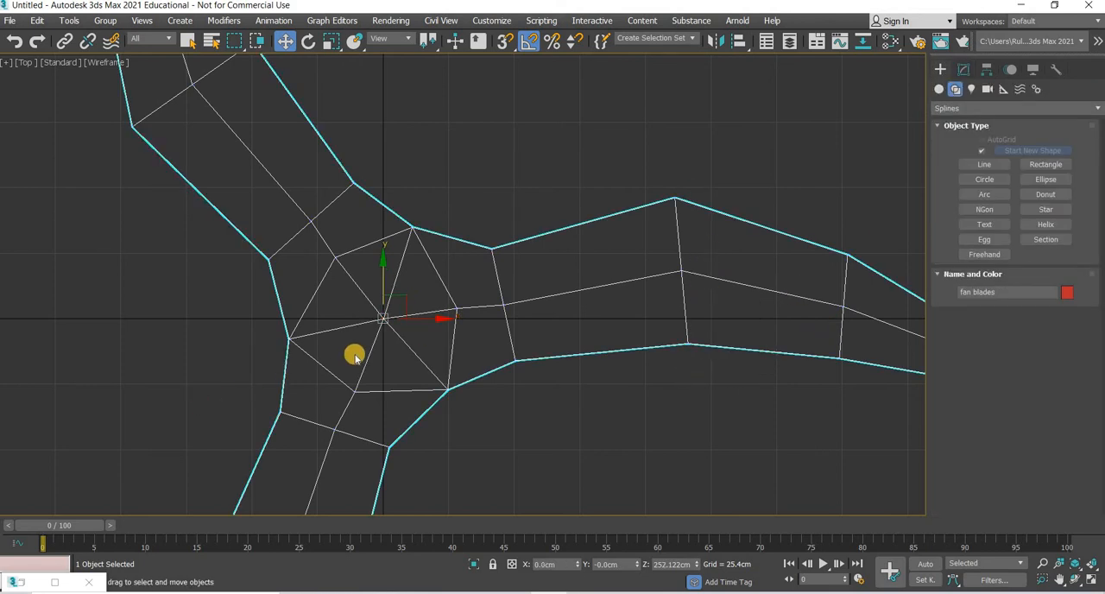
scroll(367, 400, up, 5)
scroll(367, 399, up, 5)
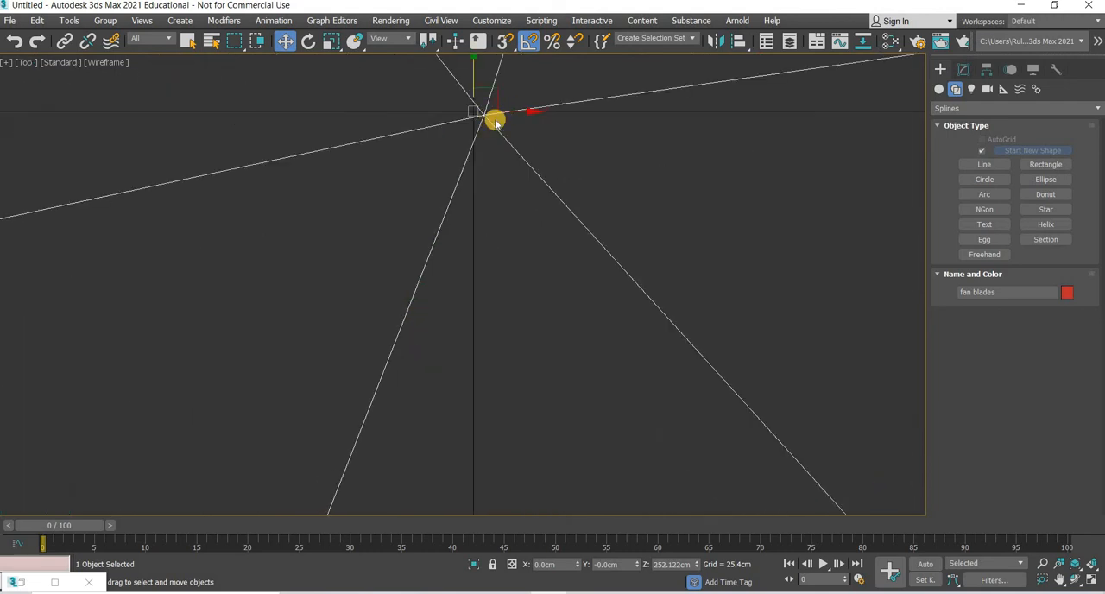
middle_drag(493, 118, 471, 185)
click(964, 69)
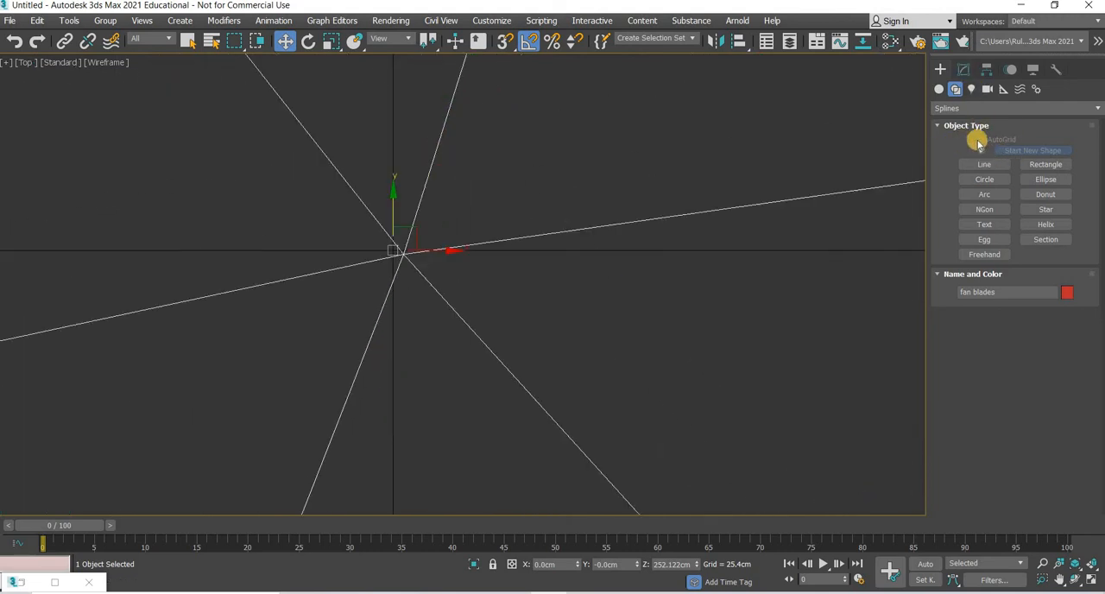
click(403, 253)
right_click(286, 42)
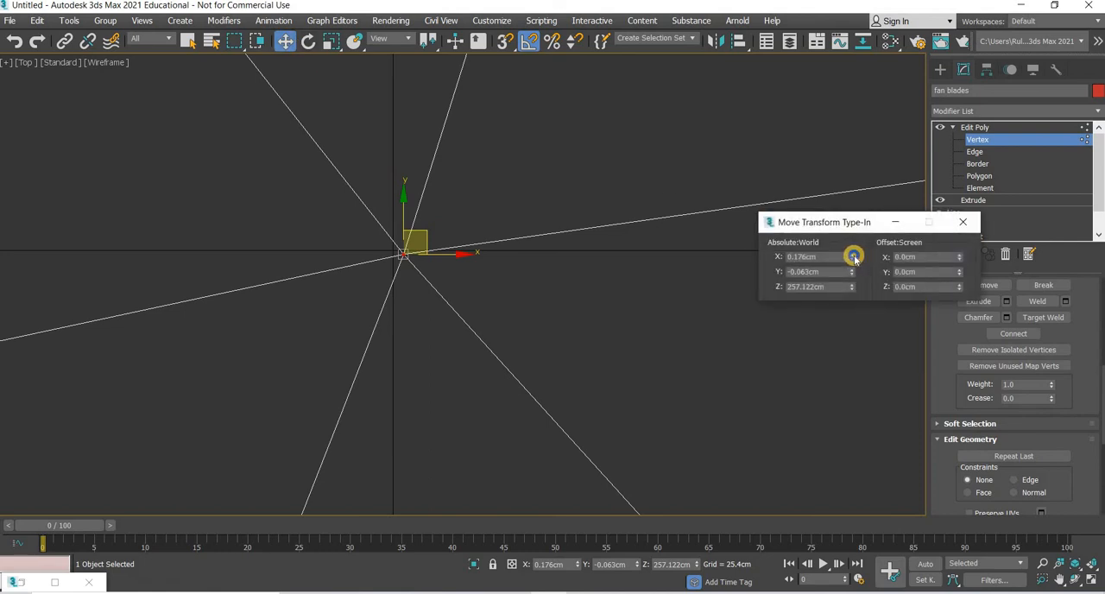
right_click(852, 258)
right_click(852, 272)
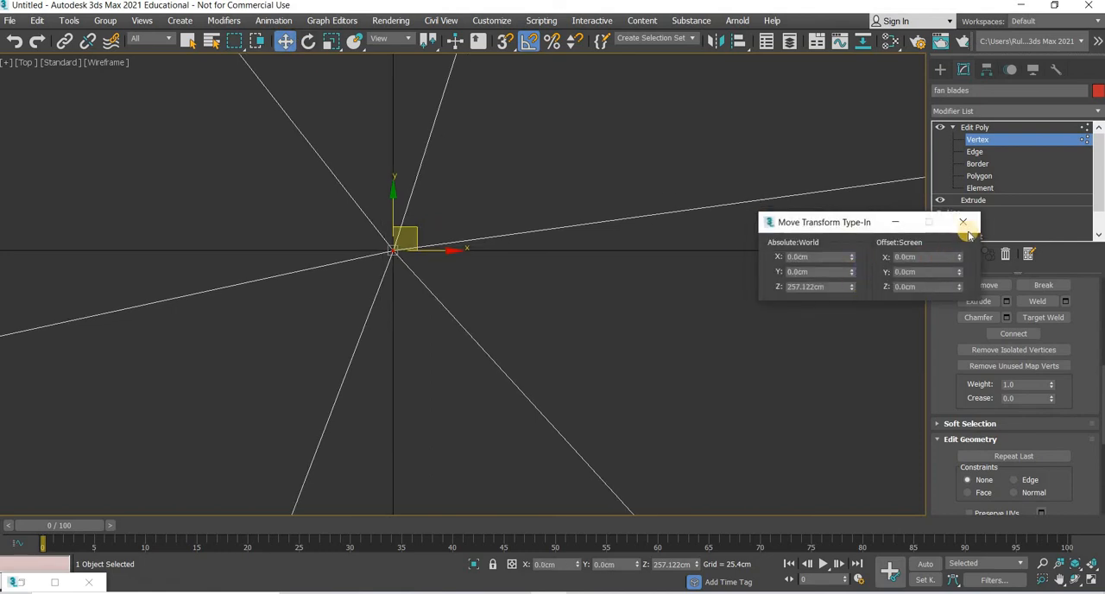
scroll(582, 351, down, 10)
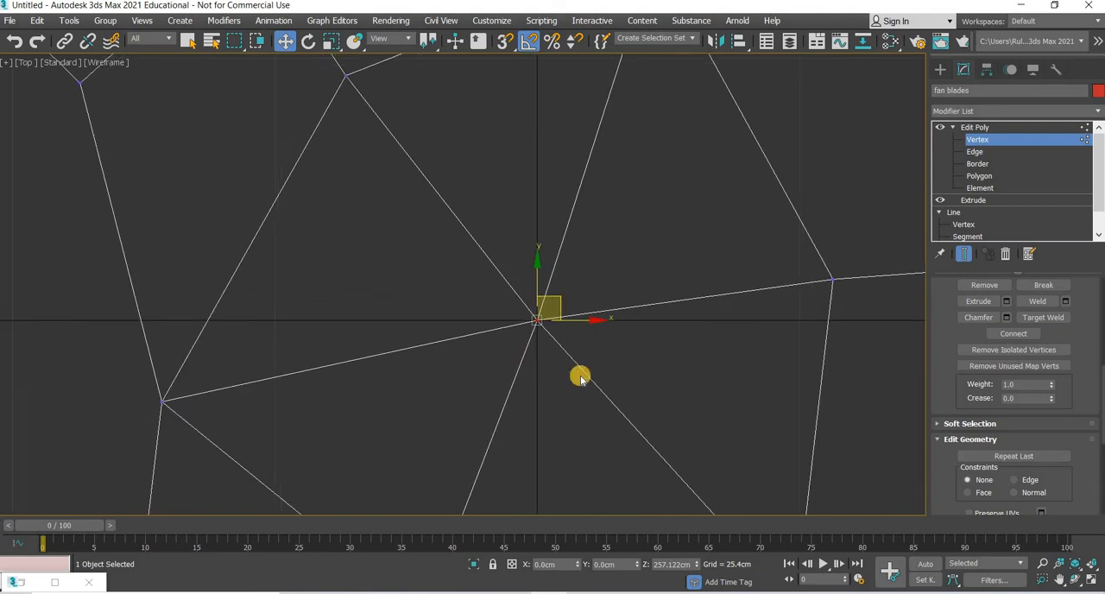
scroll(651, 436, down, 6)
middle_drag(651, 435, 436, 335)
click(509, 367)
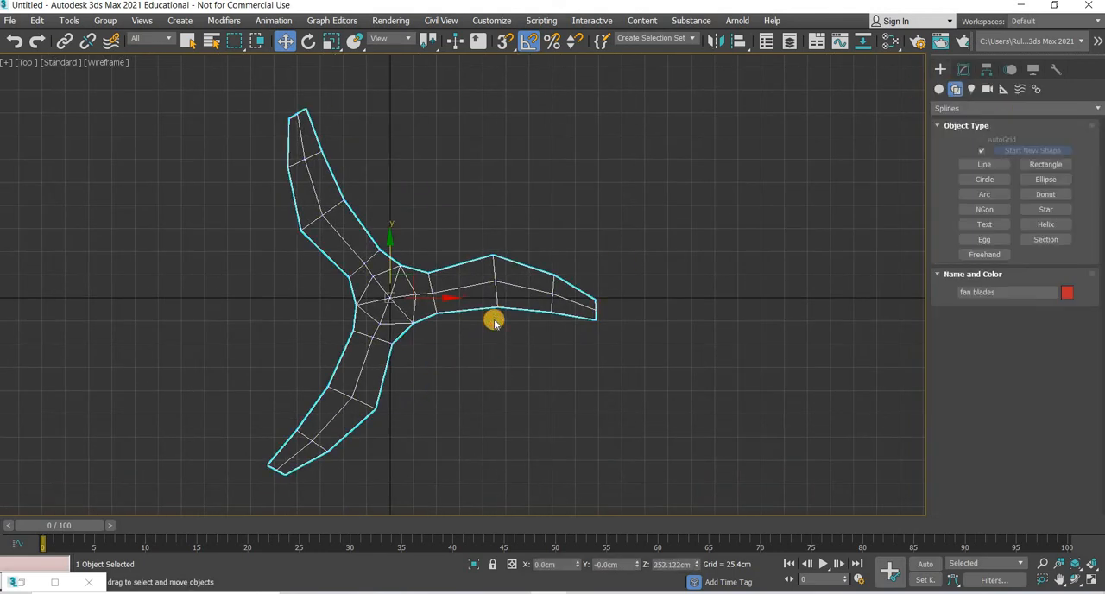
click(491, 306)
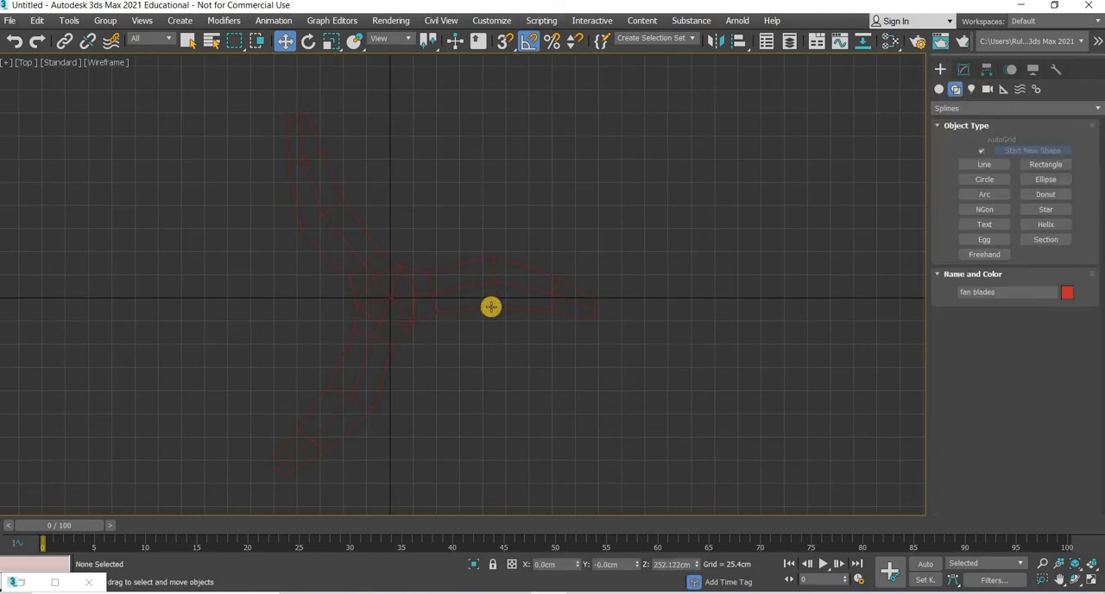
key(ctrl+z)
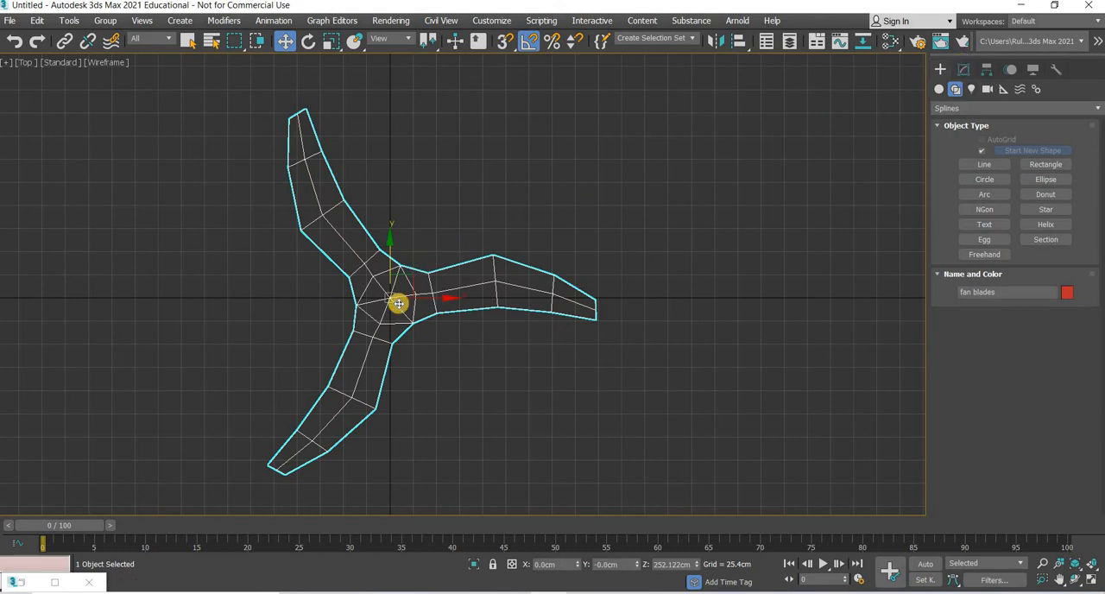
scroll(460, 233, up, 4)
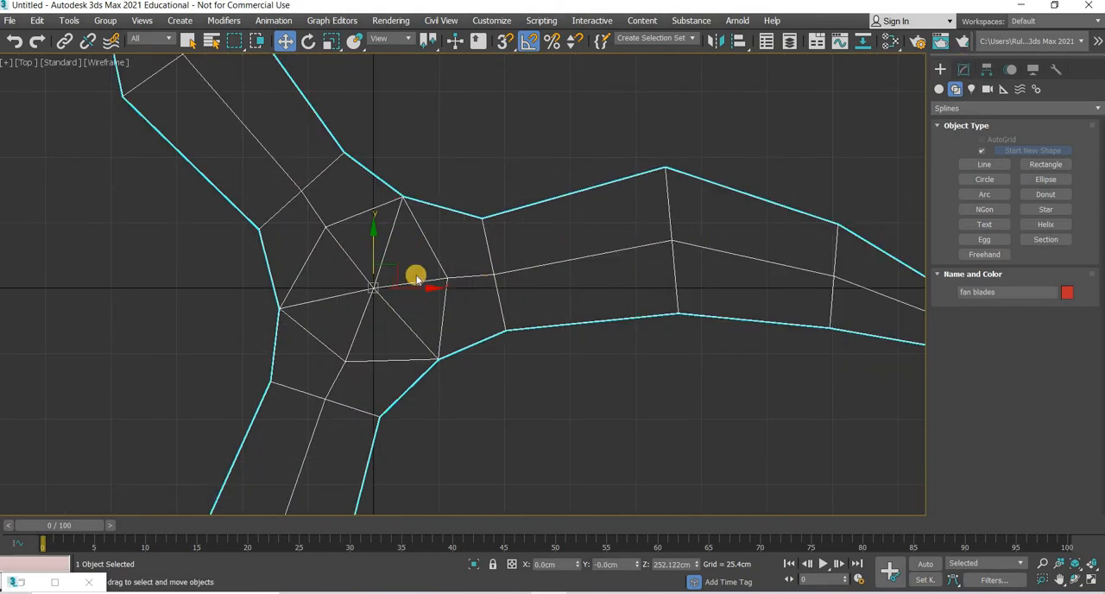
scroll(516, 392, down, 6)
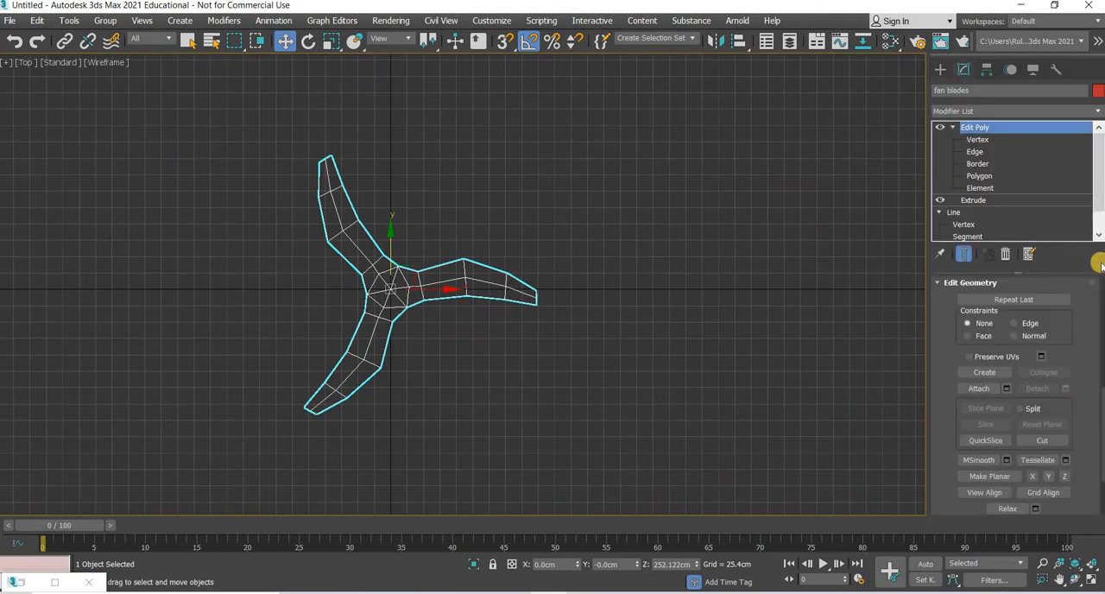
click(1008, 107)
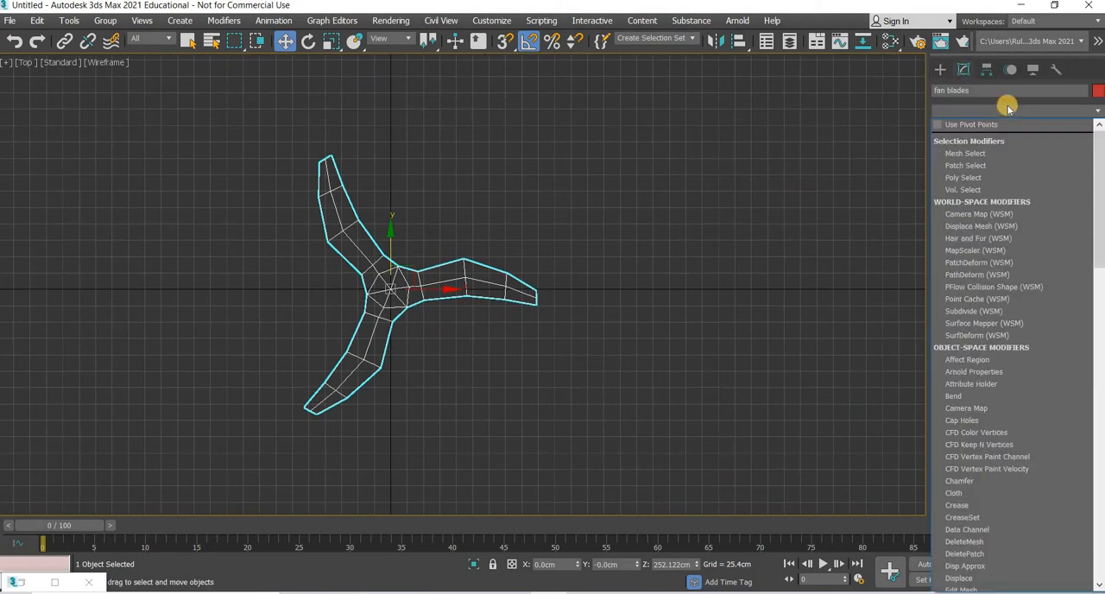
scroll(1004, 199, down, 5)
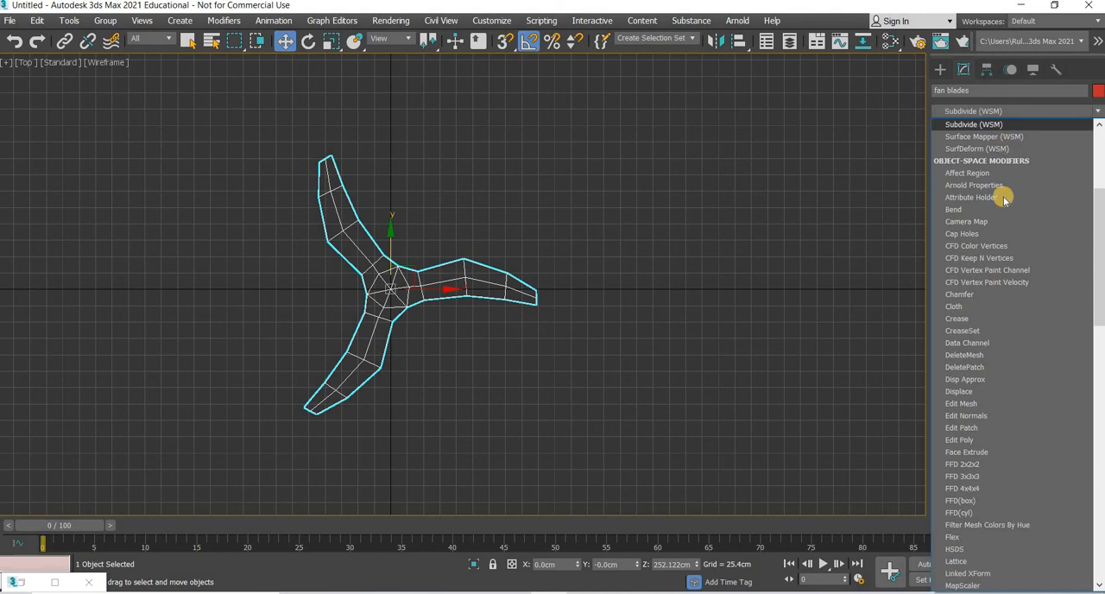
scroll(1004, 199, down, 15)
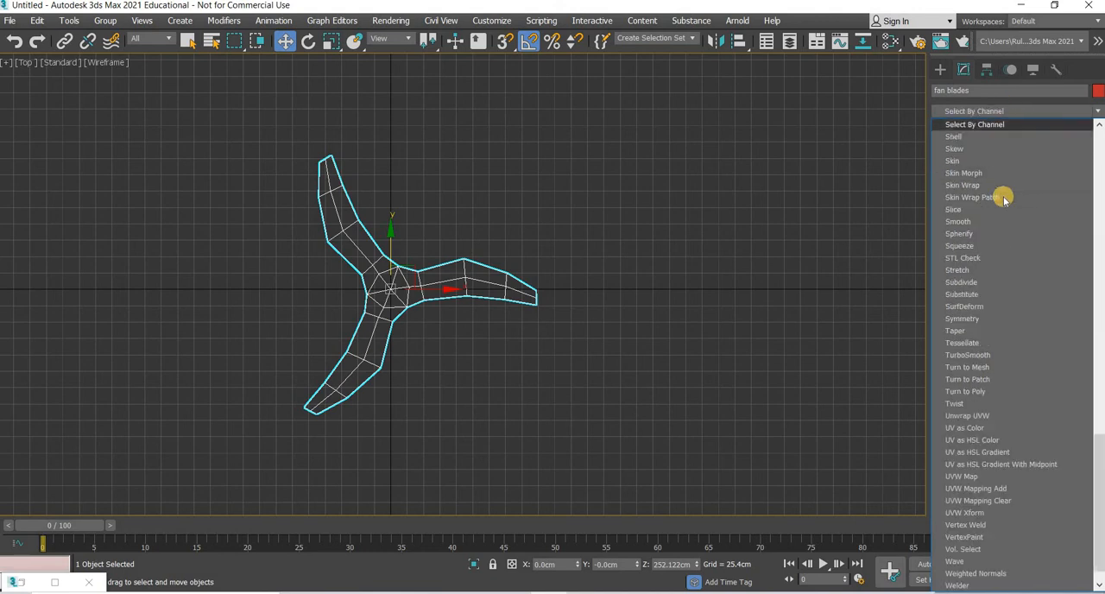
click(478, 398)
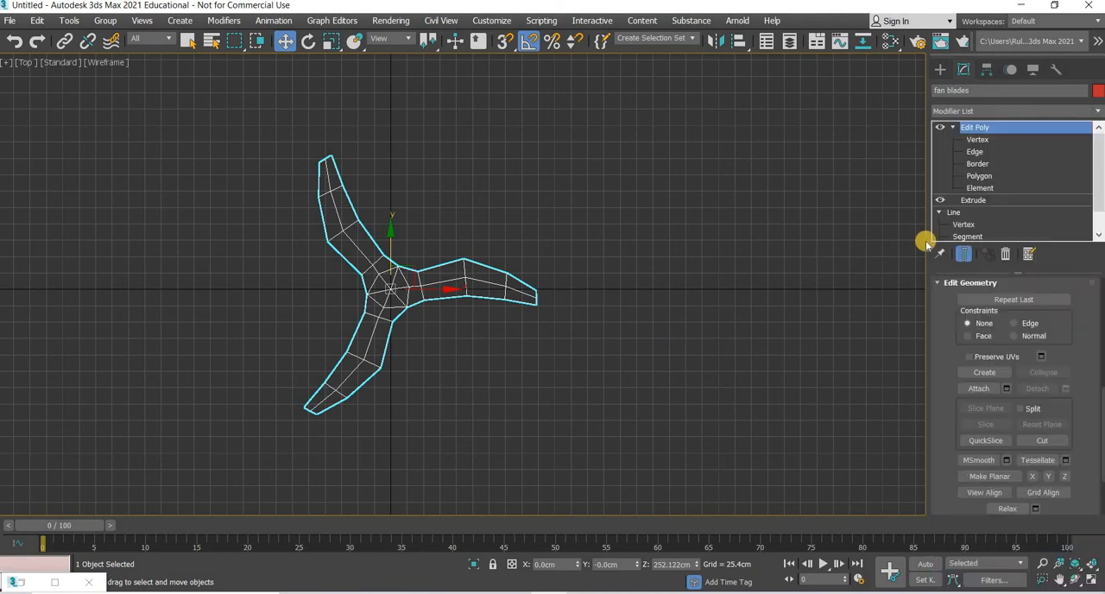
Step: Select all vertices of the right-hand blade beyond the hub hexagon and activate the Rotate tool
key(1)
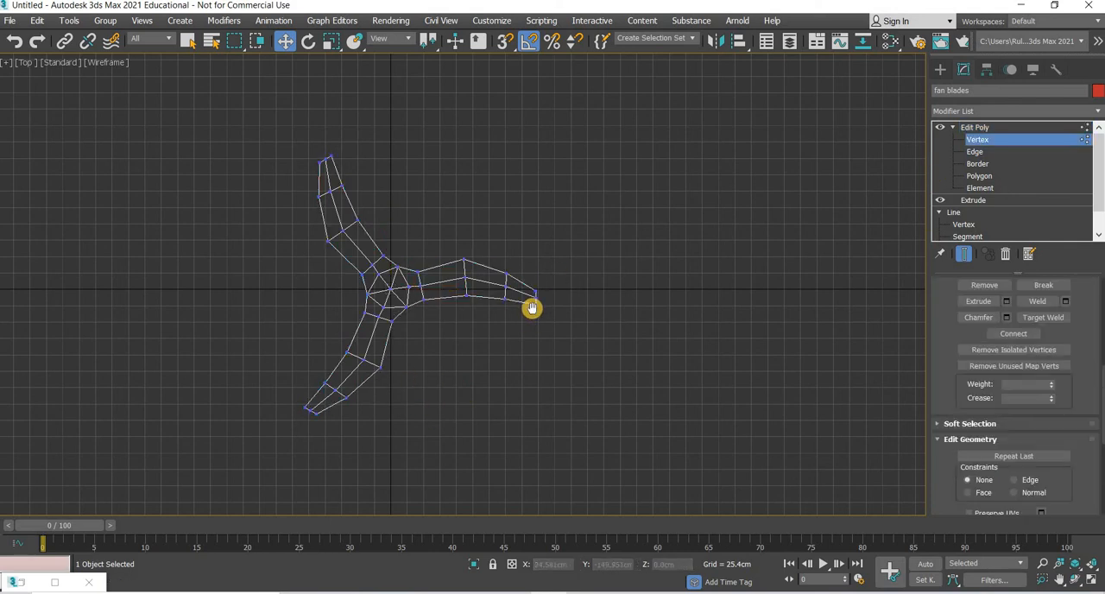
scroll(528, 390, up, 4)
middle_drag(716, 330, 658, 406)
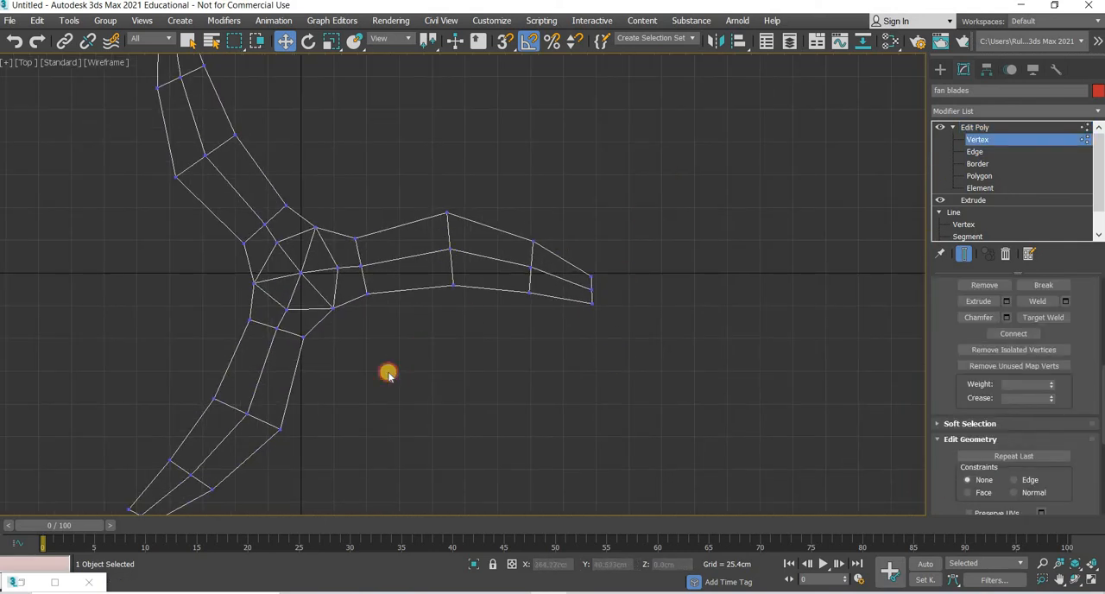
drag(663, 171, 379, 420)
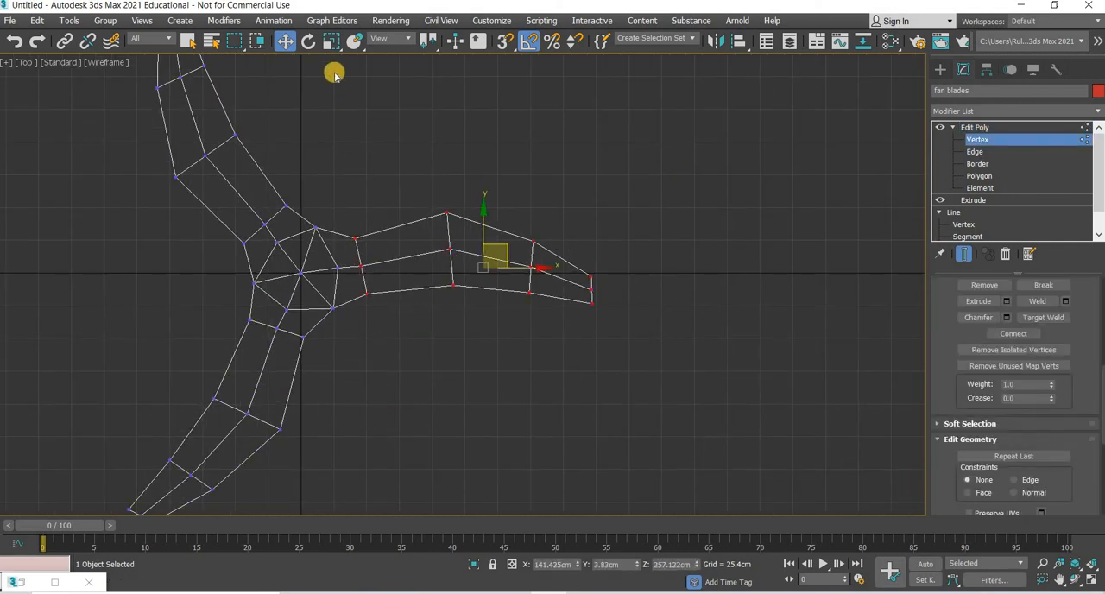
click(307, 43)
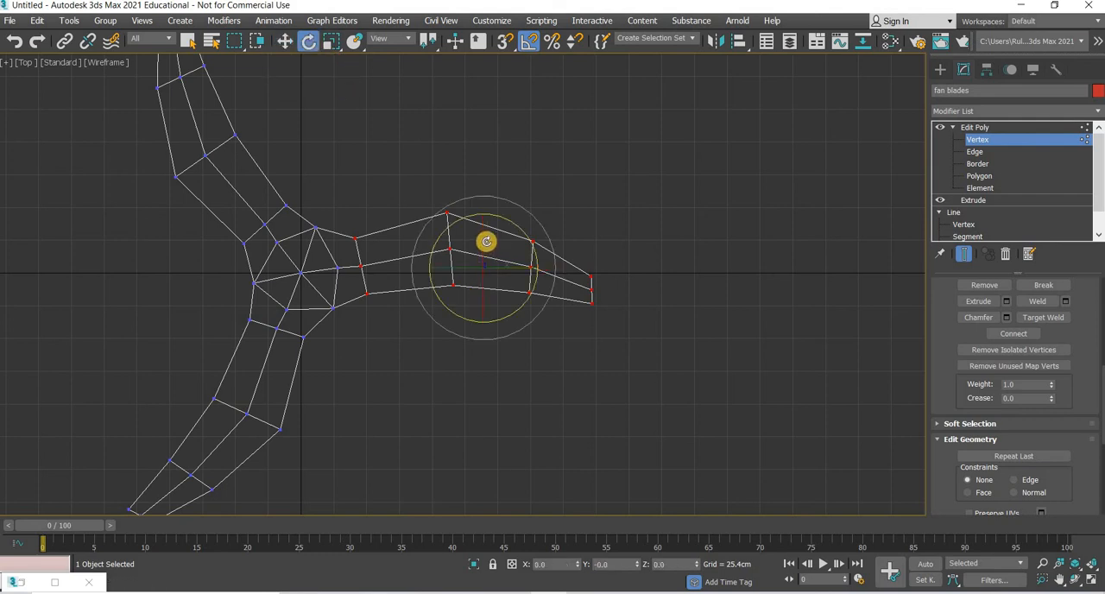
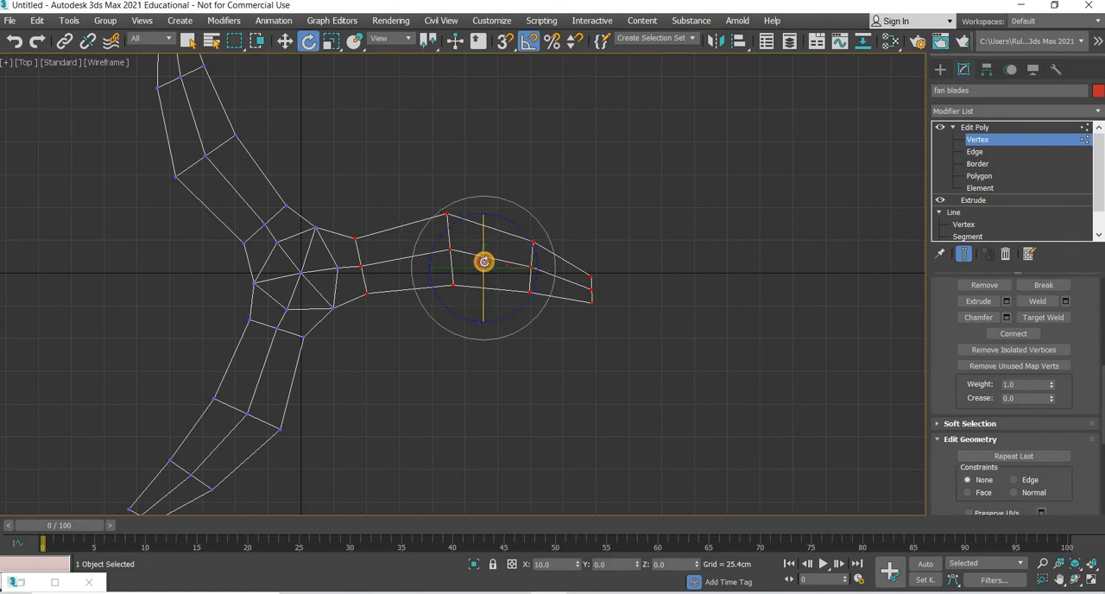
Step: Switch to the four-viewport layout and examine the tilt of the rotated right-hand blade from the perspective, front and left views
middle_drag(410, 452, 576, 308)
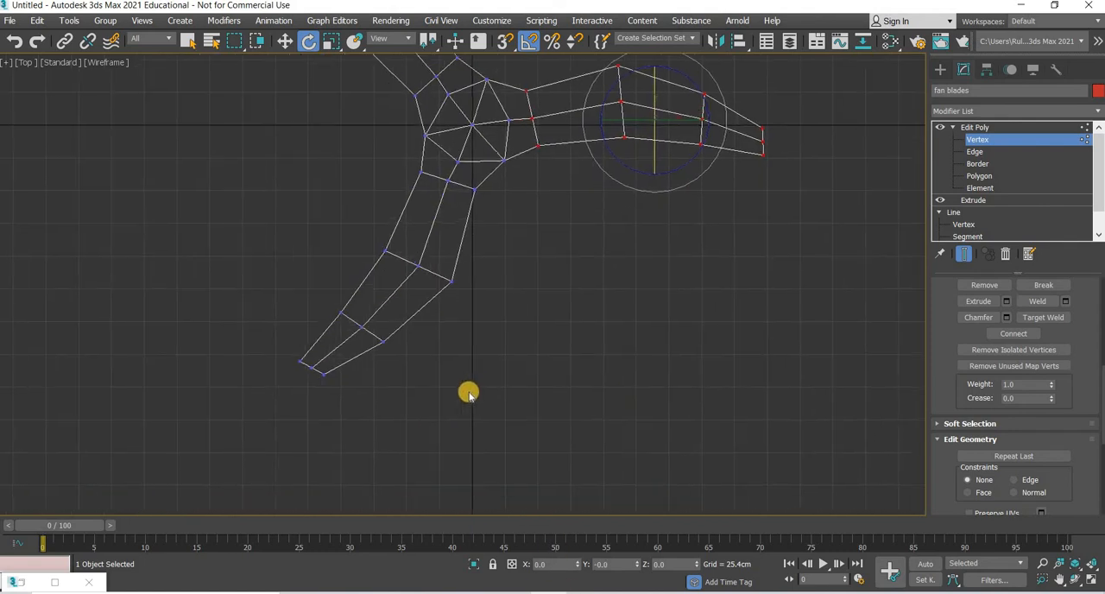
alt+middle_drag(508, 402, 488, 330)
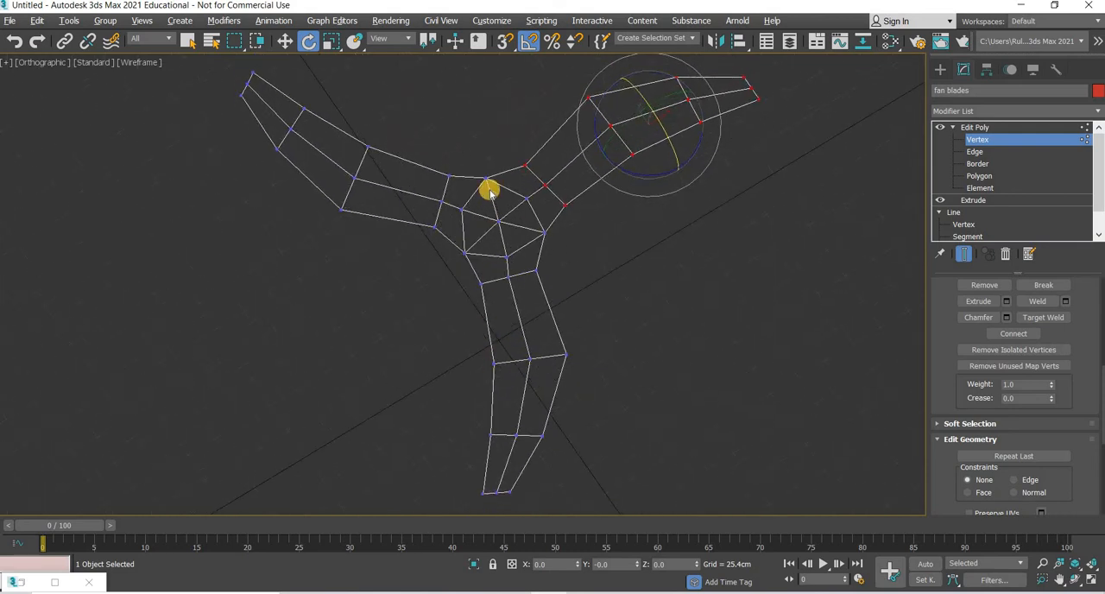
key(t)
click(1087, 577)
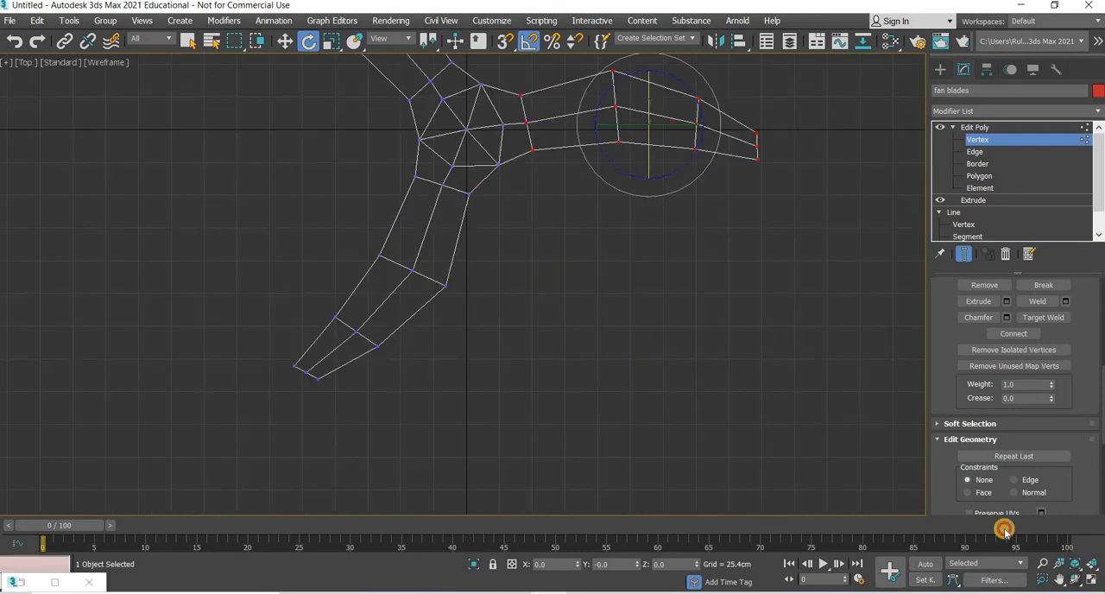
right_click(735, 498)
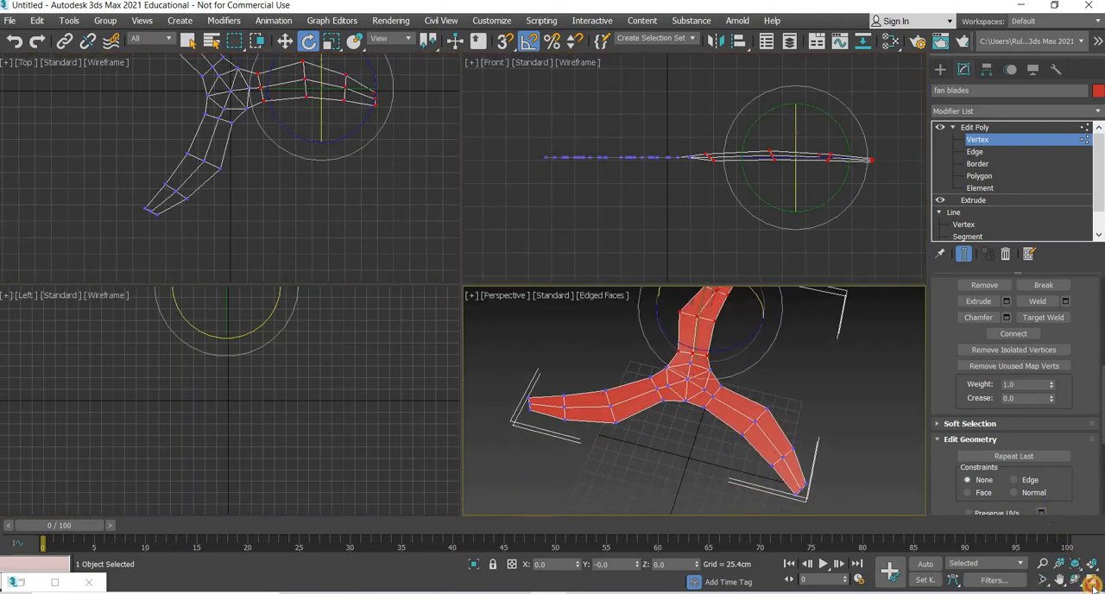
key(alt+w)
alt+middle_drag(432, 437, 510, 359)
key(alt+w)
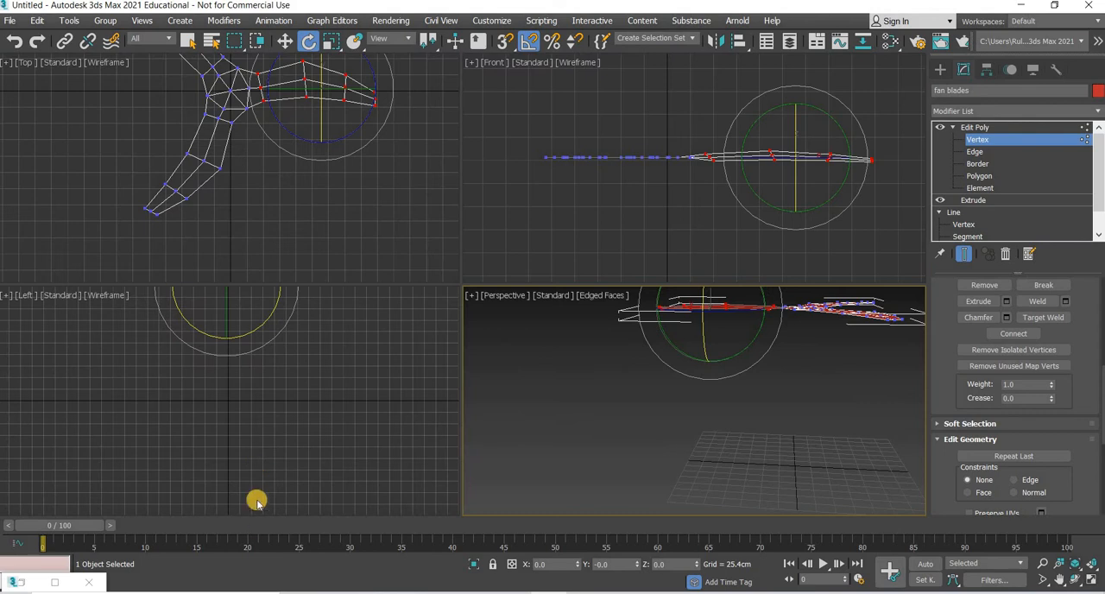
middle_drag(242, 317, 224, 444)
click(218, 440)
scroll(218, 439, up, 3)
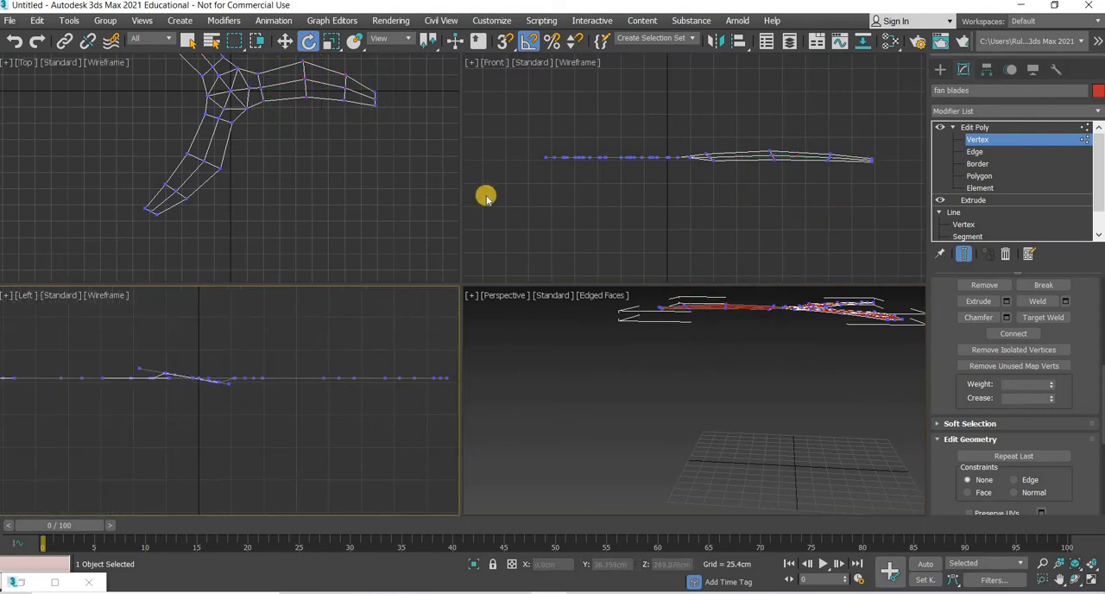
Step: Select all lower-left blade vertices beyond the hub hexagon and rotate them 10 degrees about X in the Screen coordinate system
drag(66, 249, 164, 147)
scroll(217, 170, up, 2)
middle_drag(201, 105, 194, 160)
ctrl+click(222, 161)
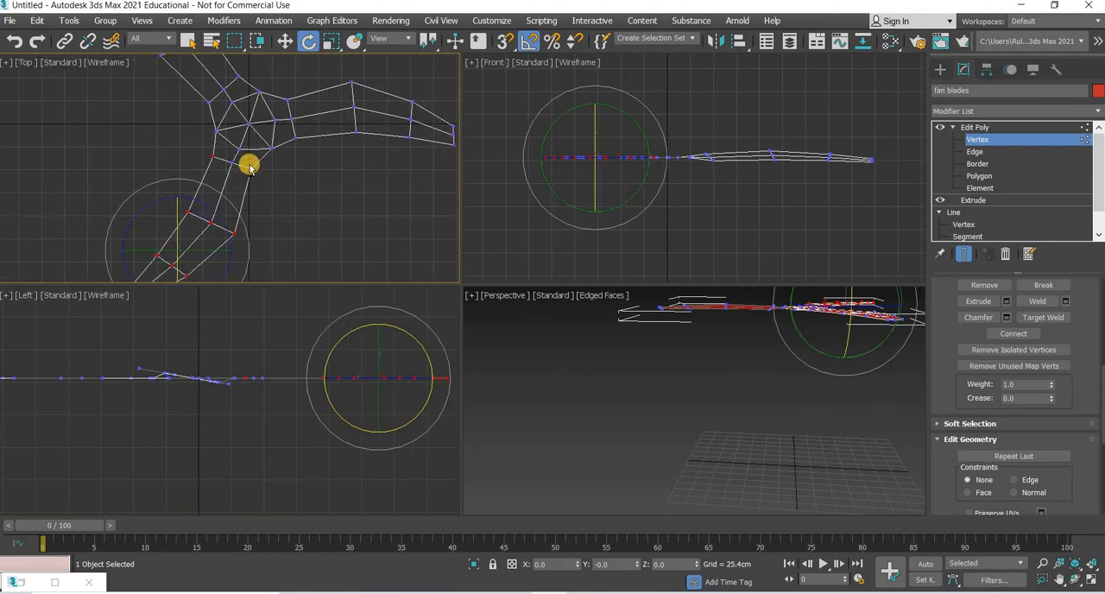
ctrl+click(234, 163)
ctrl+drag(243, 160, 275, 181)
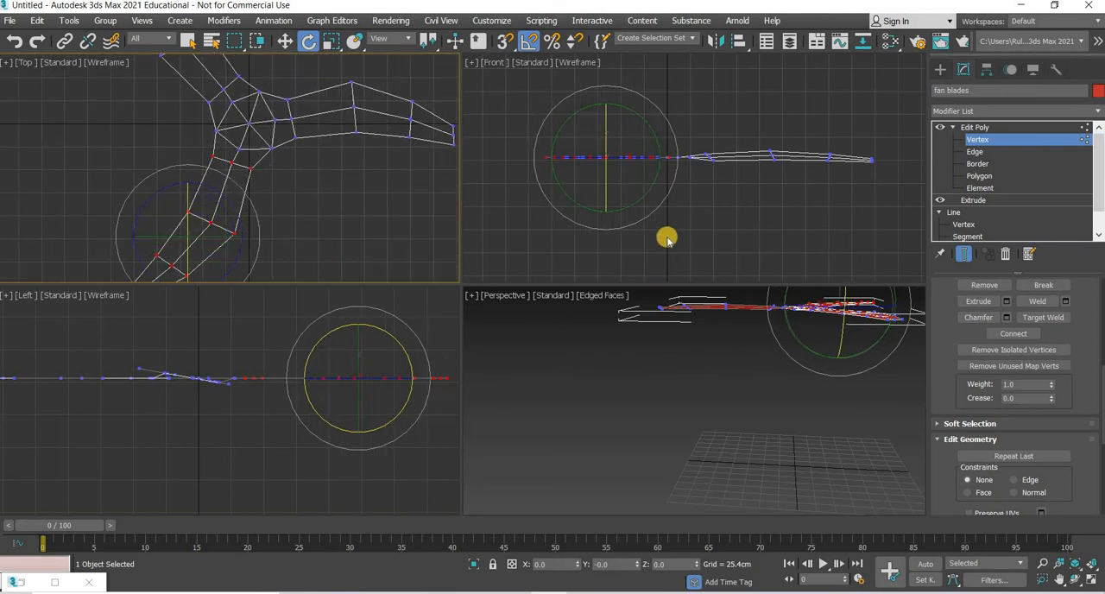
alt+middle_drag(754, 405, 604, 414)
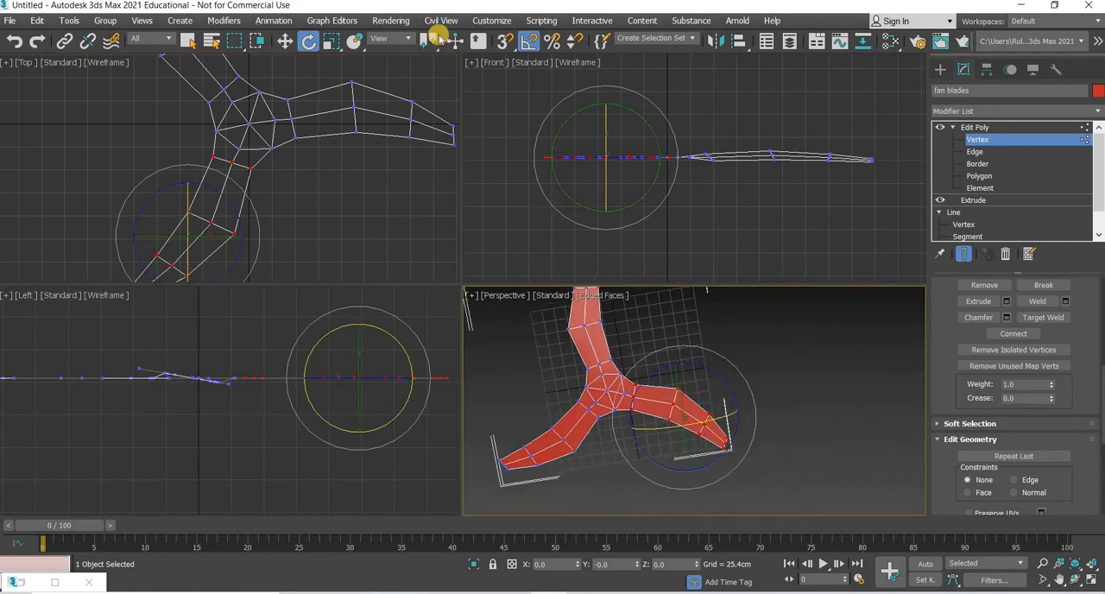
click(406, 38)
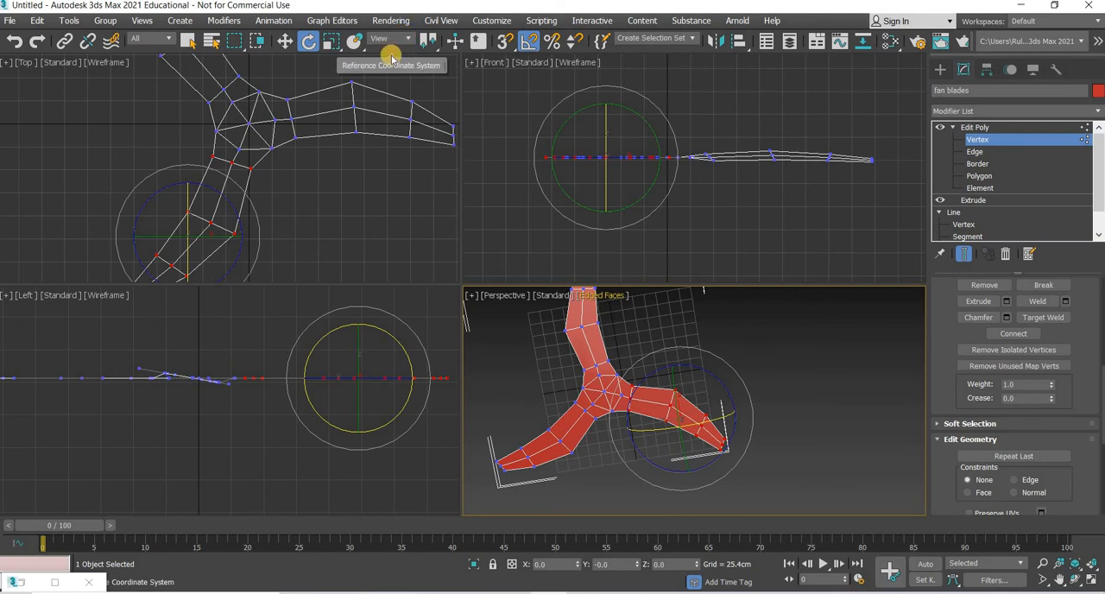
click(389, 60)
alt+middle_drag(737, 449, 678, 440)
drag(679, 445, 679, 447)
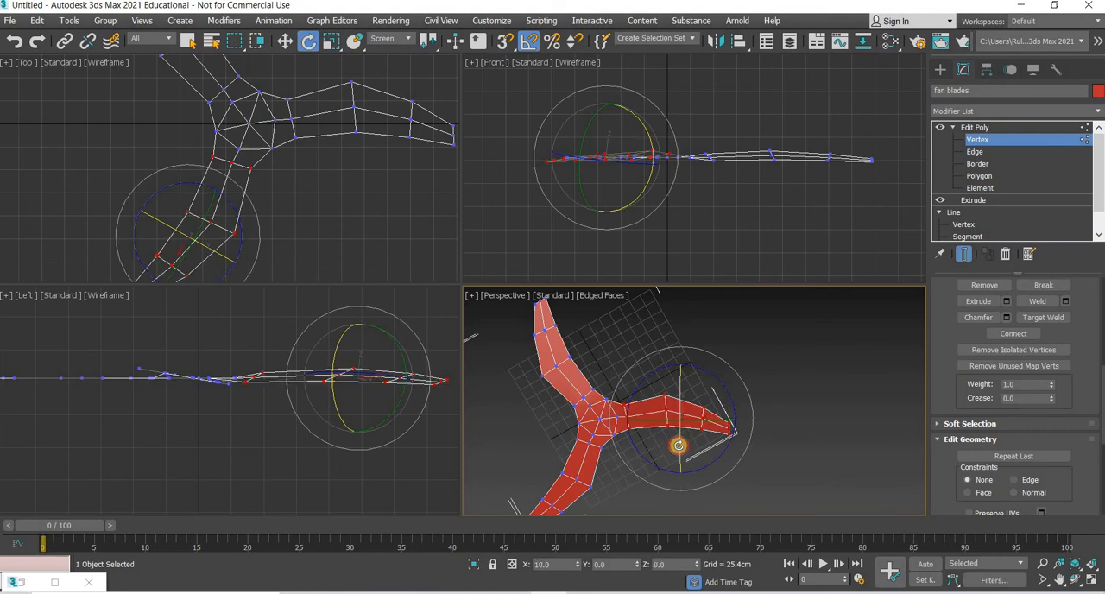
Step: Select all upper-left blade vertices beyond the hub hexagon and tilt them about the blade's length in the Screen coordinate system
middle_drag(219, 124, 293, 261)
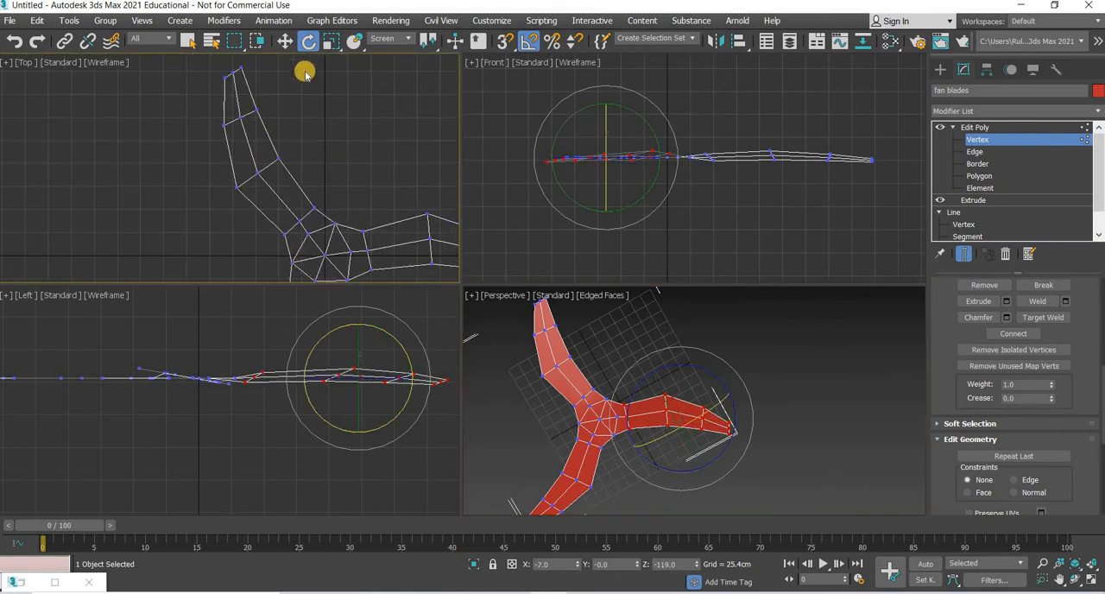
drag(176, 201, 178, 205)
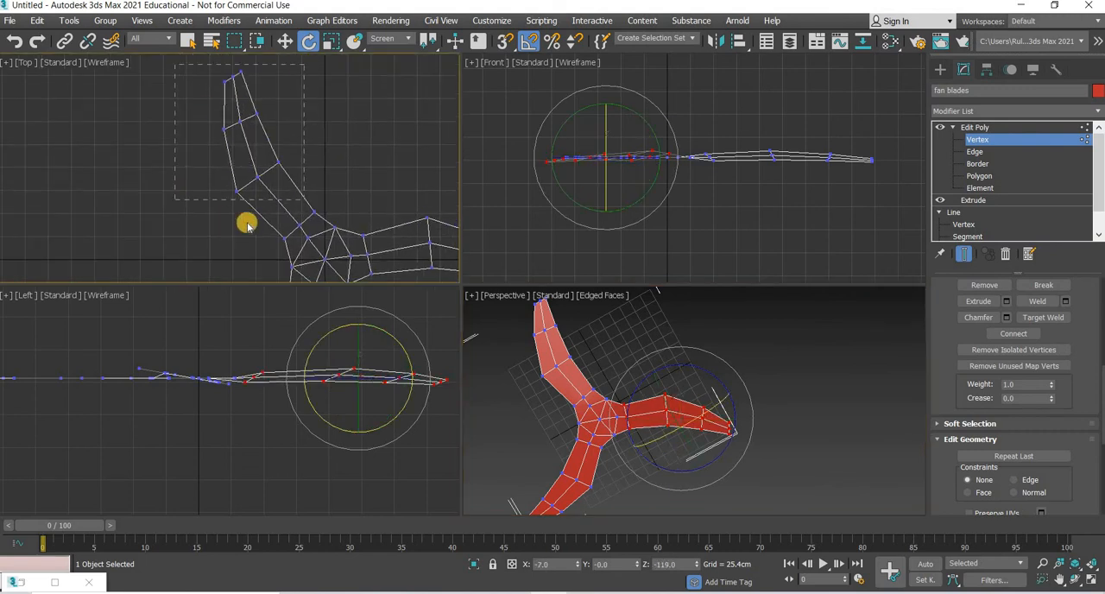
ctrl+click(314, 214)
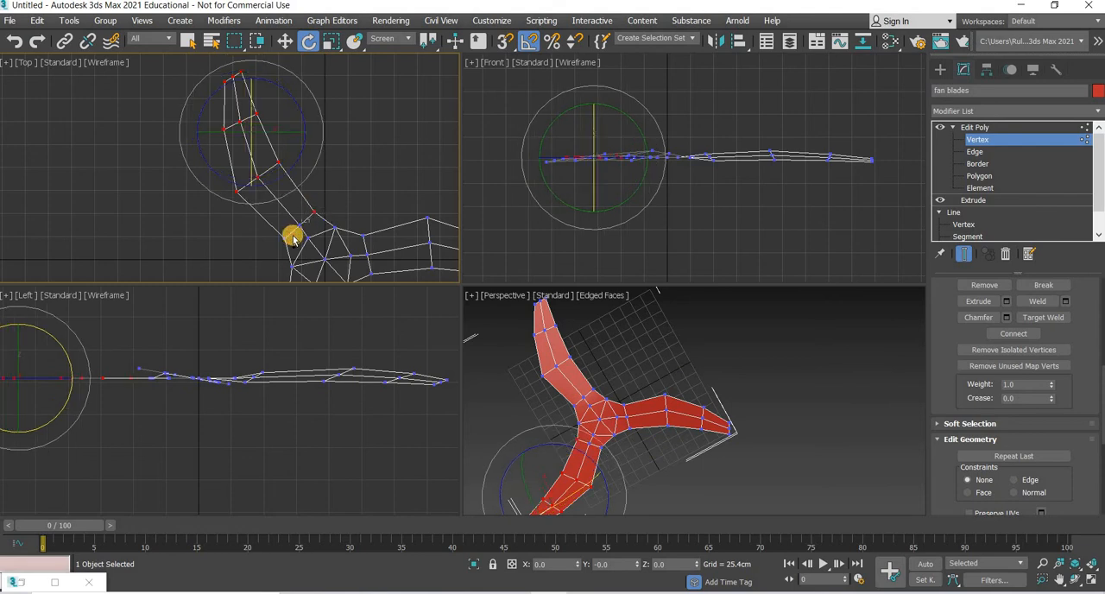
ctrl+click(298, 226)
ctrl+click(285, 238)
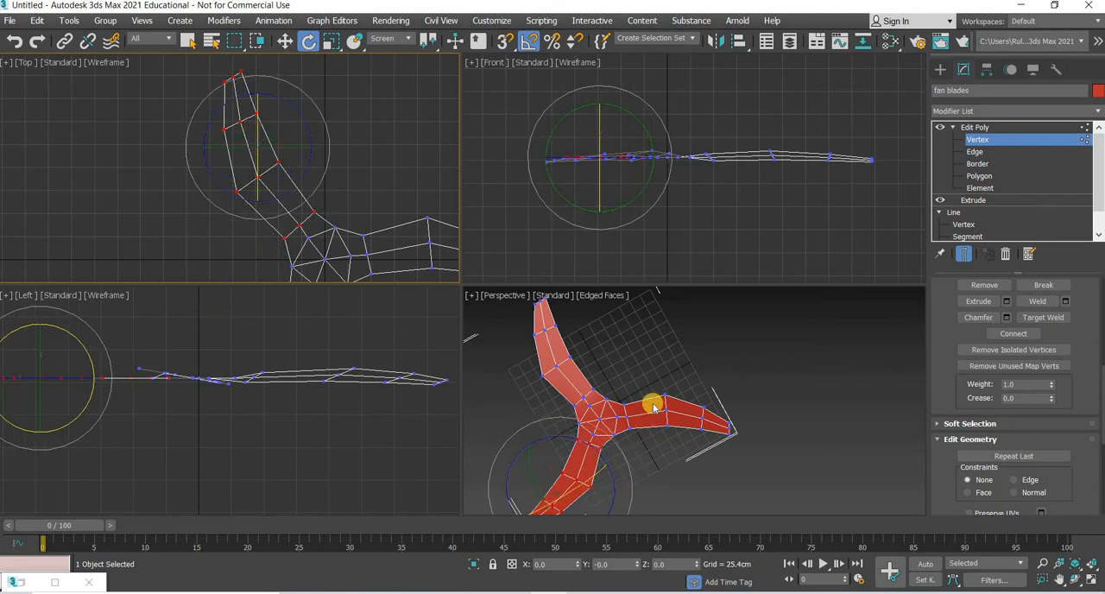
alt+middle_drag(653, 408, 617, 446)
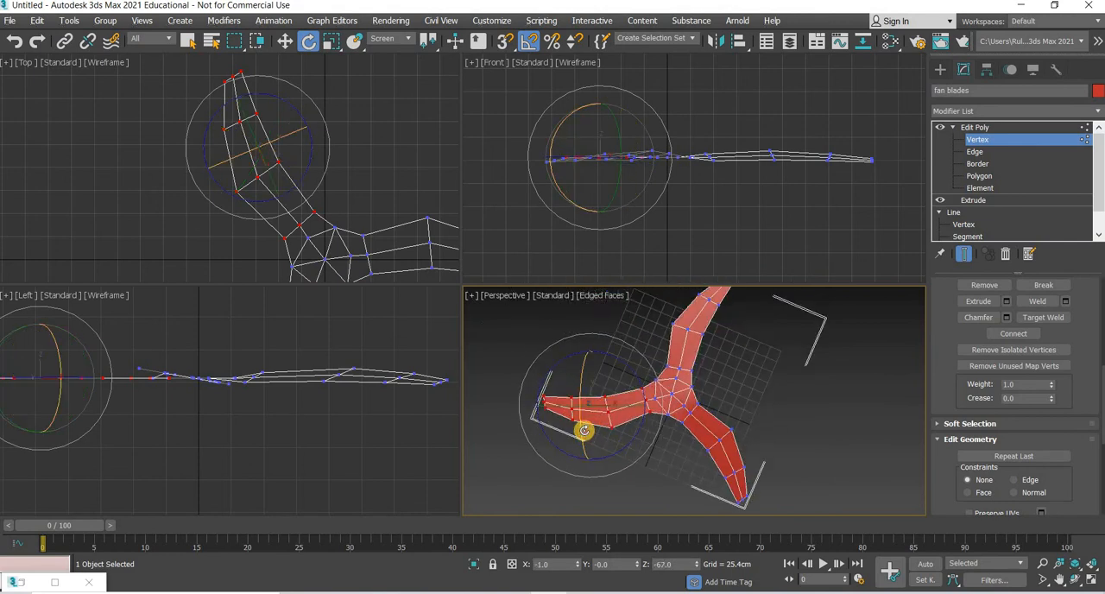
drag(583, 430, 584, 427)
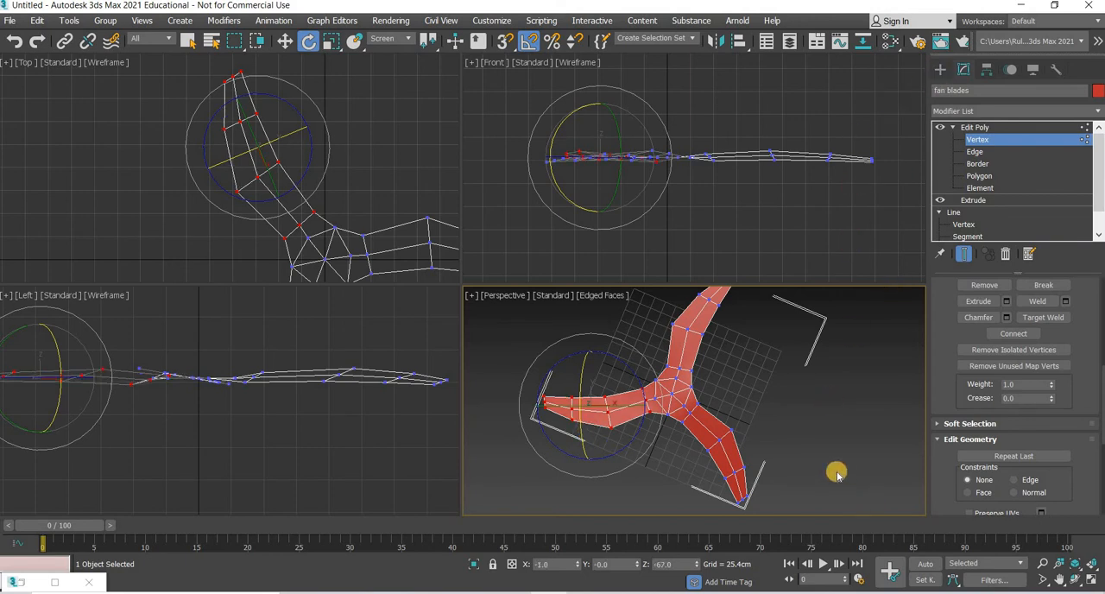
Step: Leave vertex editing, deselect the fan blades and examine the tilt of all three blades from several angles
click(940, 70)
click(742, 411)
alt+middle_drag(742, 411, 762, 373)
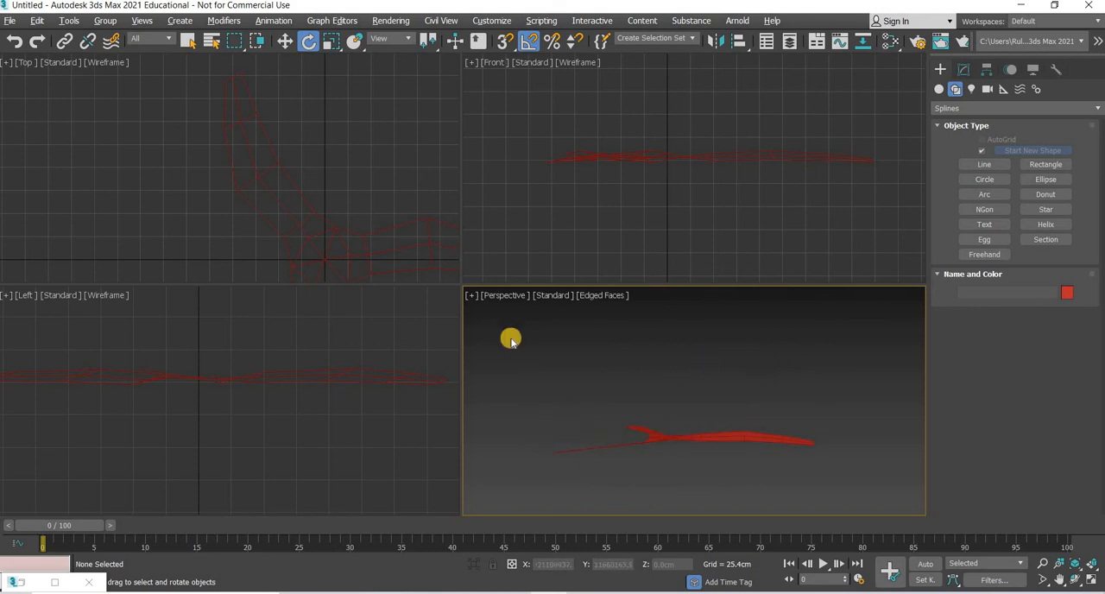
middle_drag(229, 142, 139, 74)
middle_drag(633, 153, 631, 178)
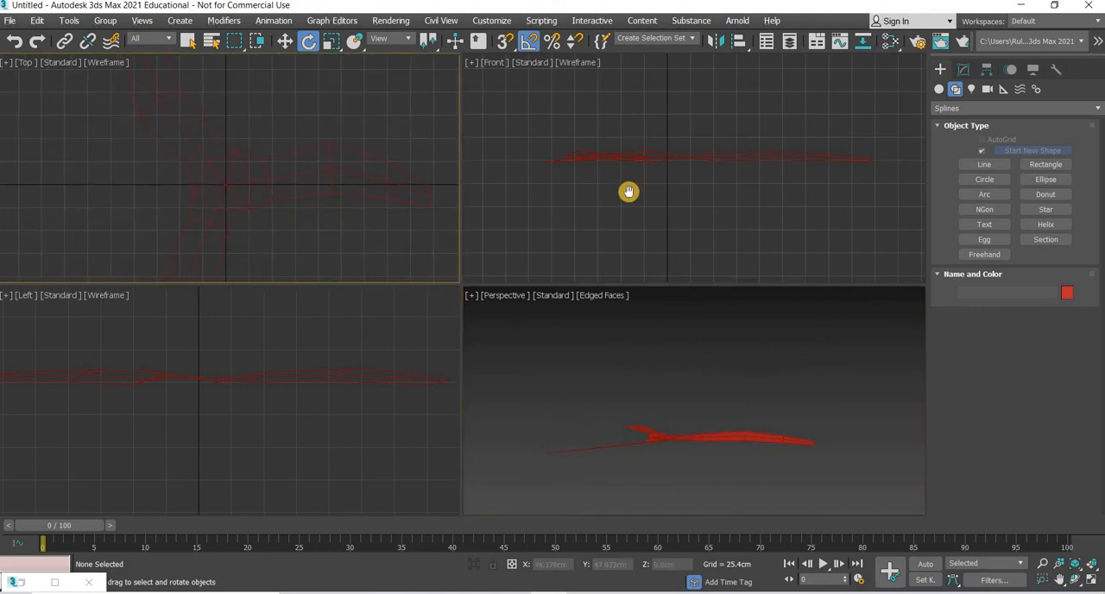
alt+middle_drag(709, 464, 725, 447)
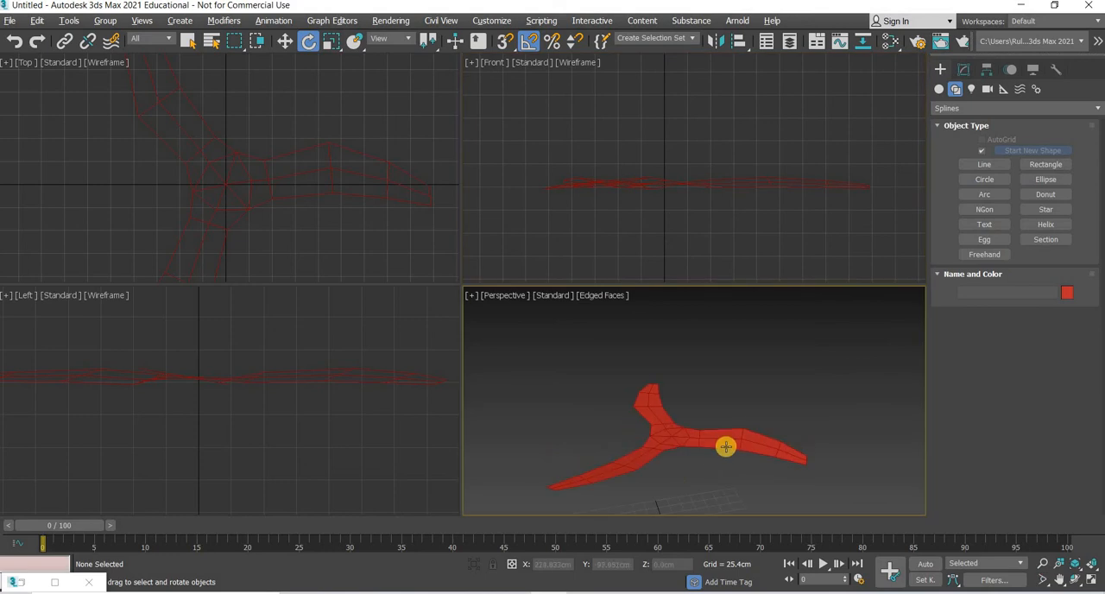
Step: Select the fan blades object and add a Shell modifier to it
click(726, 446)
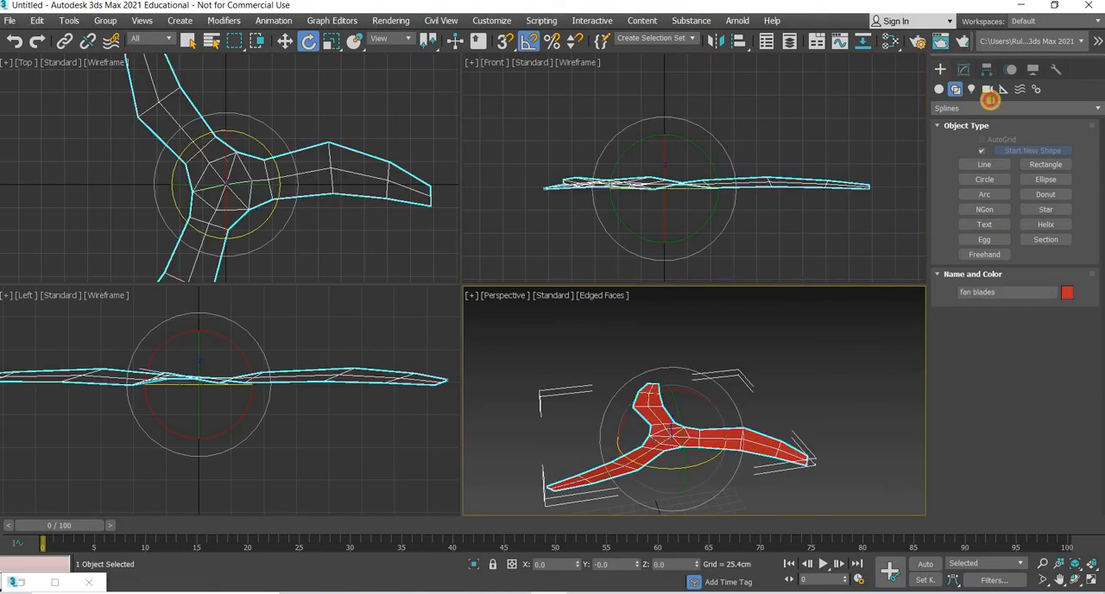
click(987, 89)
click(990, 111)
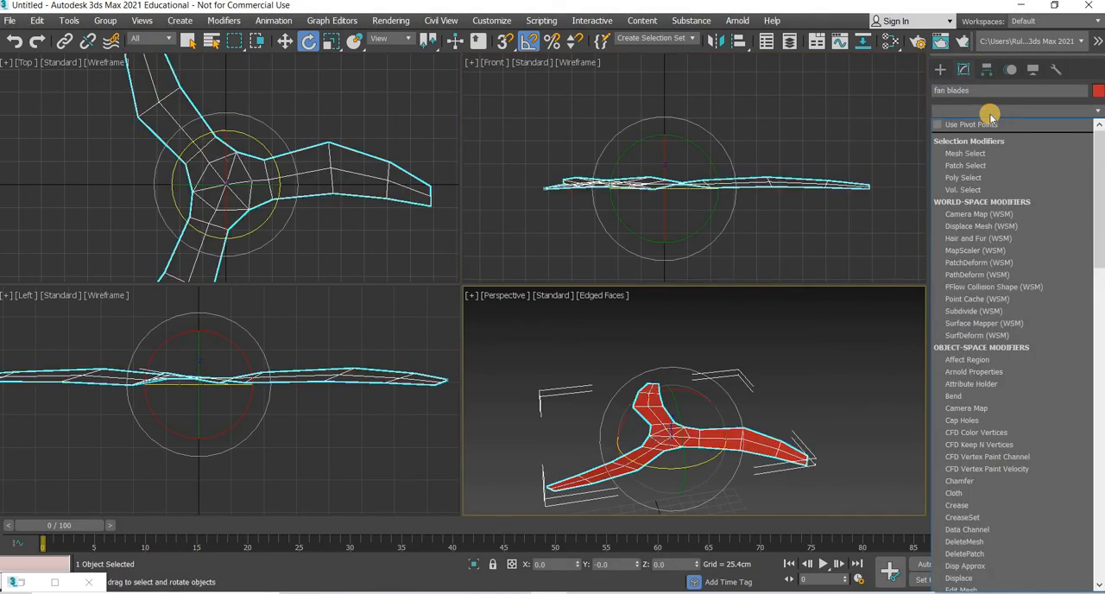
key(s)
key(s)
key(s)
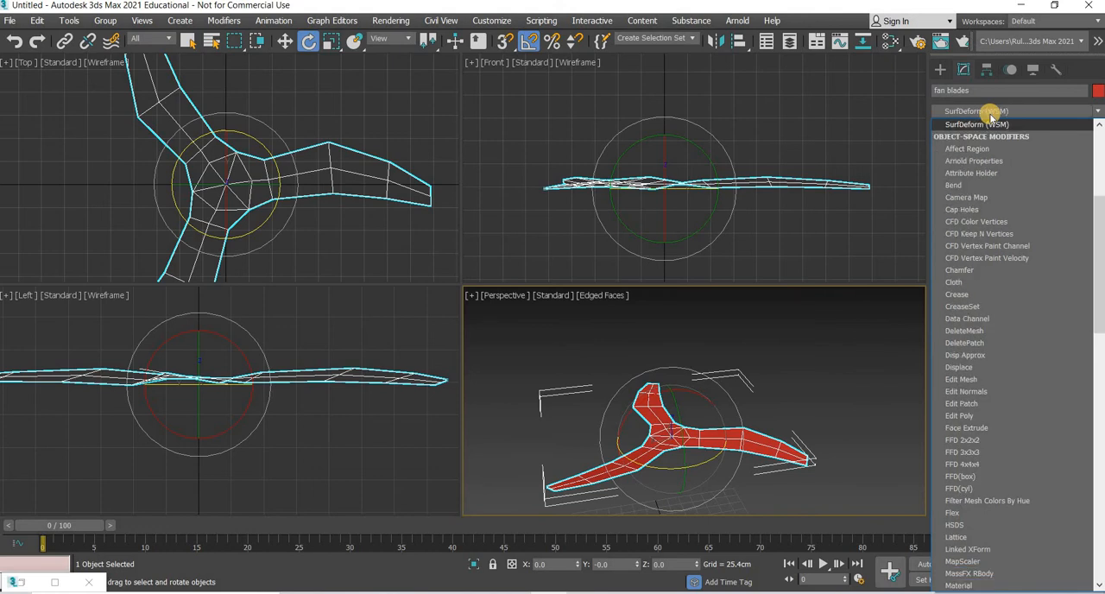
key(s)
click(970, 137)
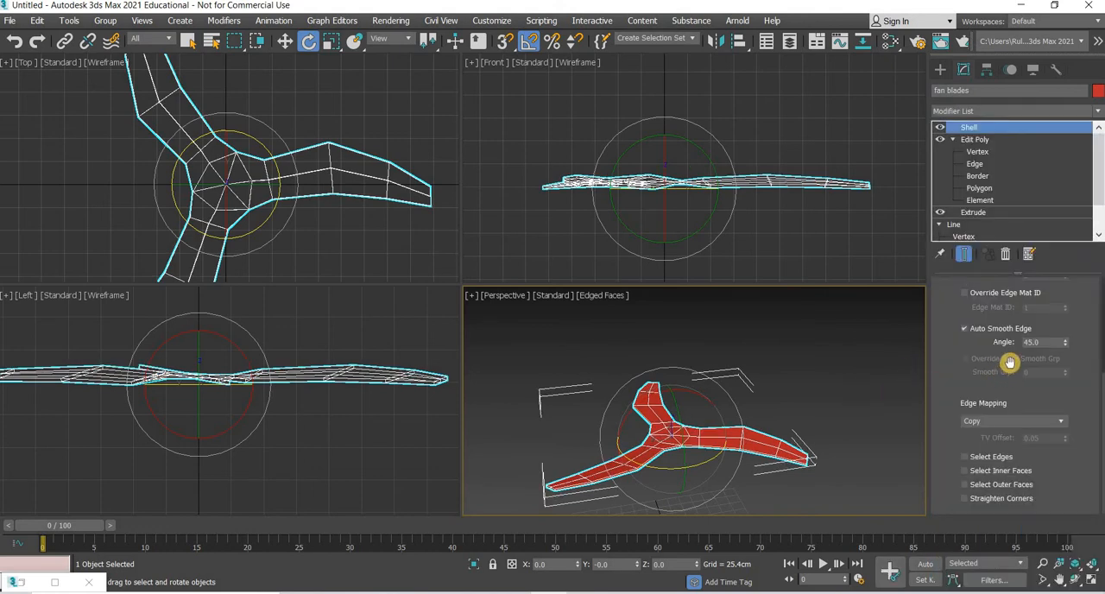
Step: Set the Shell modifier's outer amount to 3 cm
scroll(1010, 363, up, 4)
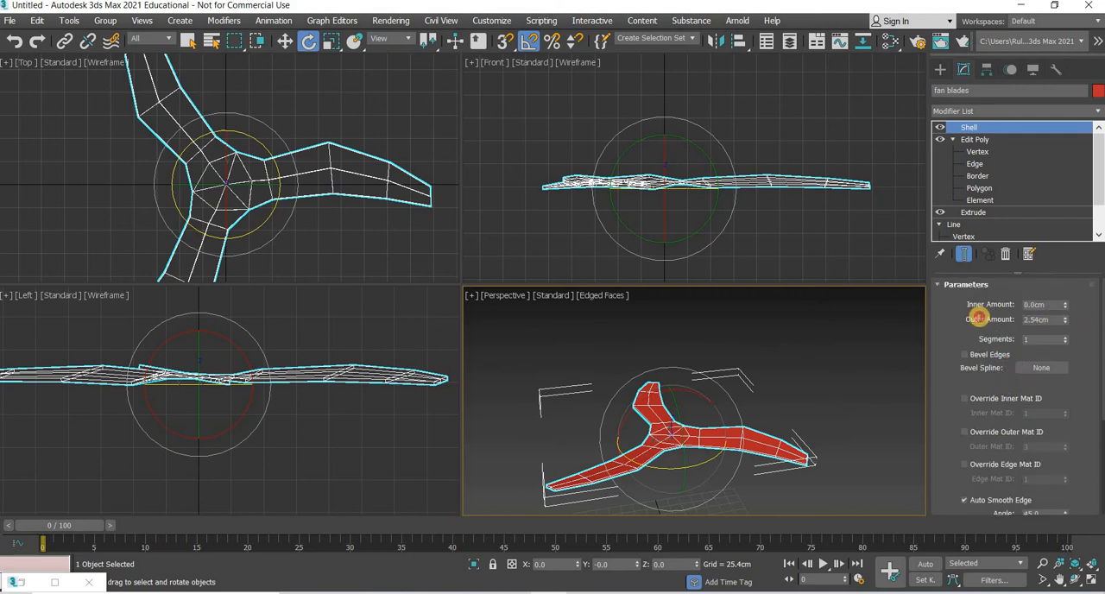
text(3)
key(Return)
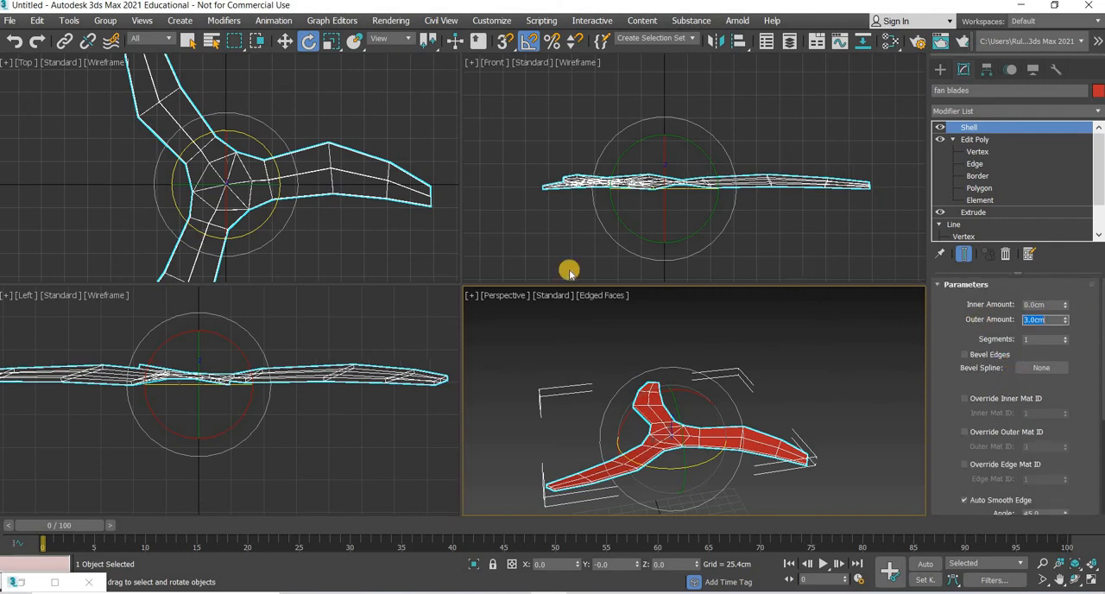
Step: Add a second Edit Poly modifier to the fan blades above the Shell
mouse_move(761, 463)
alt+middle_down()
mouse_move(772, 456)
mouse_move(751, 476)
alt+middle_up()
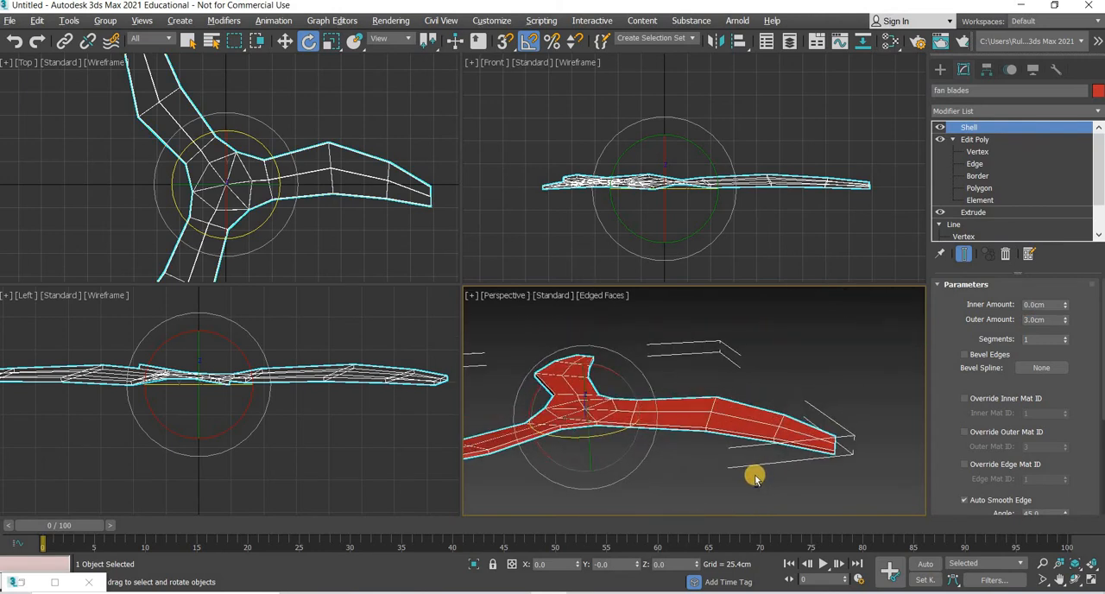
click(990, 111)
key(e)
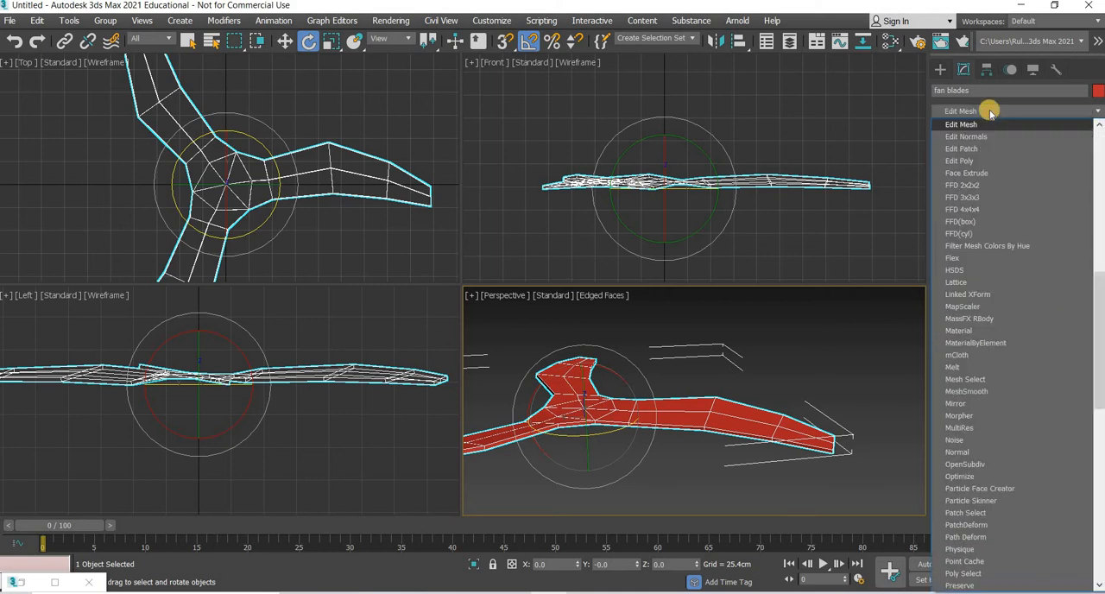
click(966, 162)
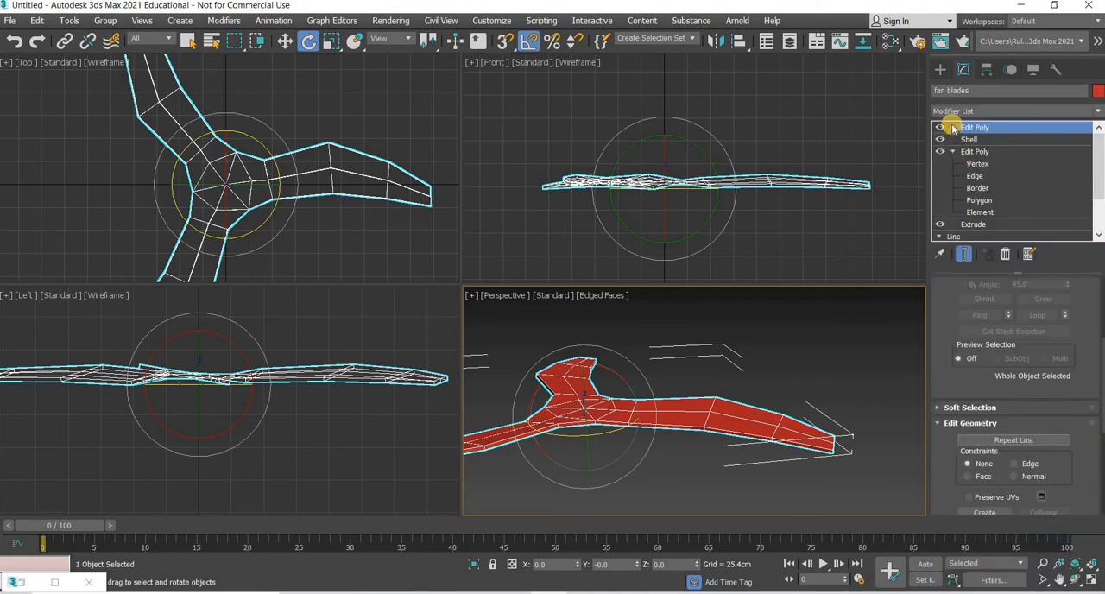
Step: Select the upper and lower hub-centre vertices and scale them apart vertically to give the hub a raised point on both sides
key(1)
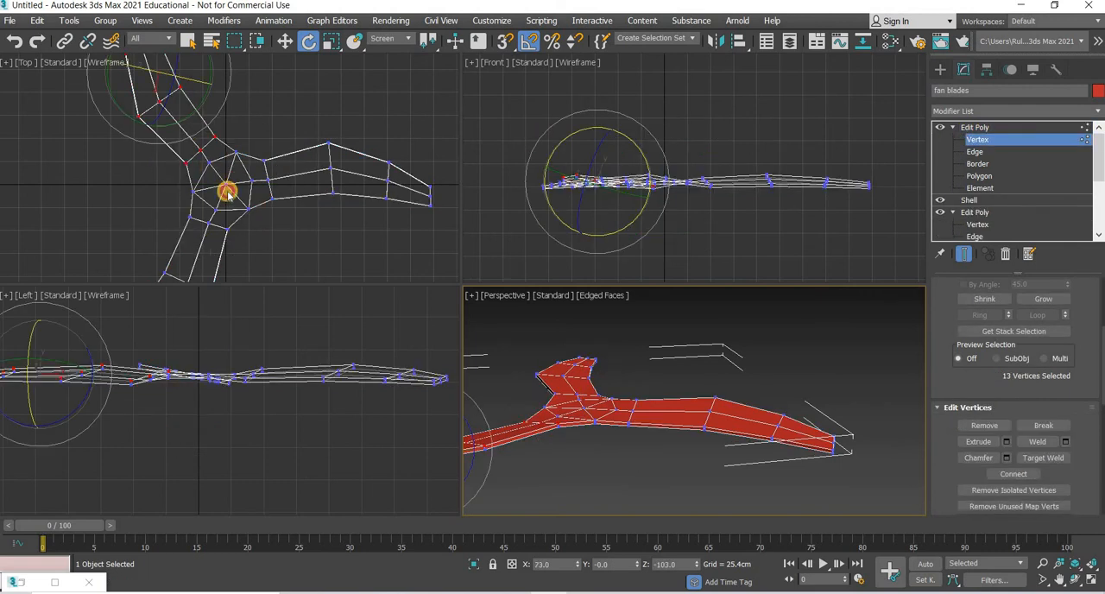
drag(230, 211, 221, 172)
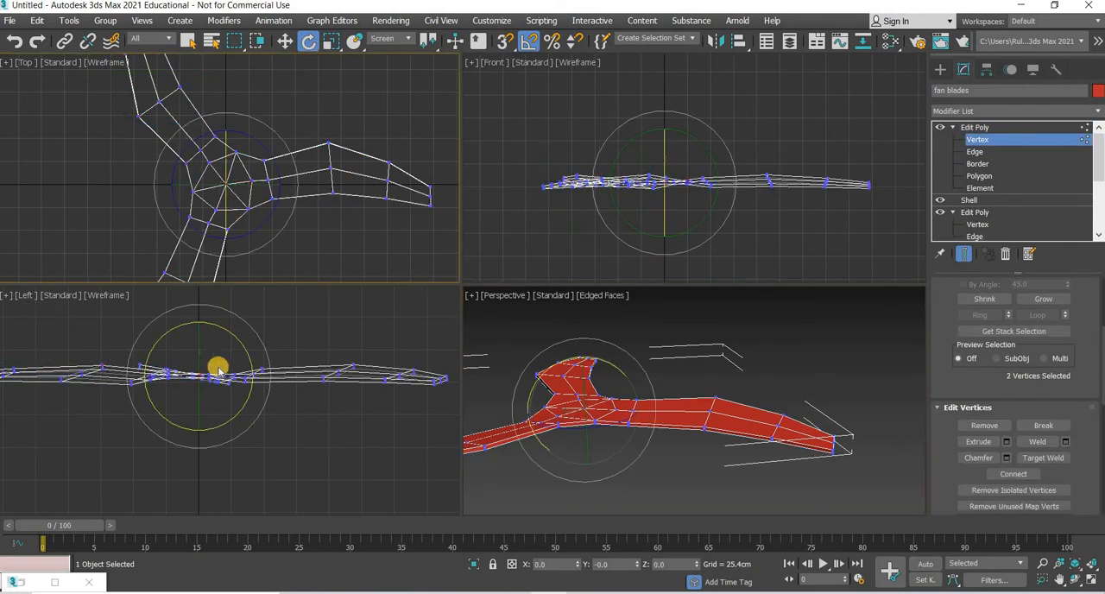
click(332, 41)
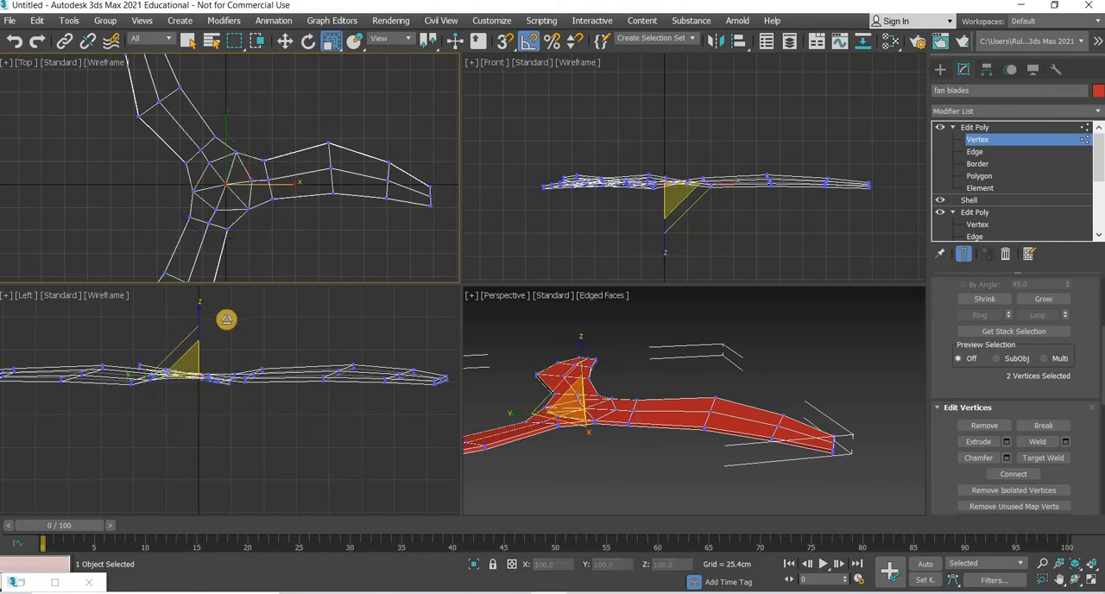
middle_drag(224, 316, 227, 323)
drag(251, 156, 262, 544)
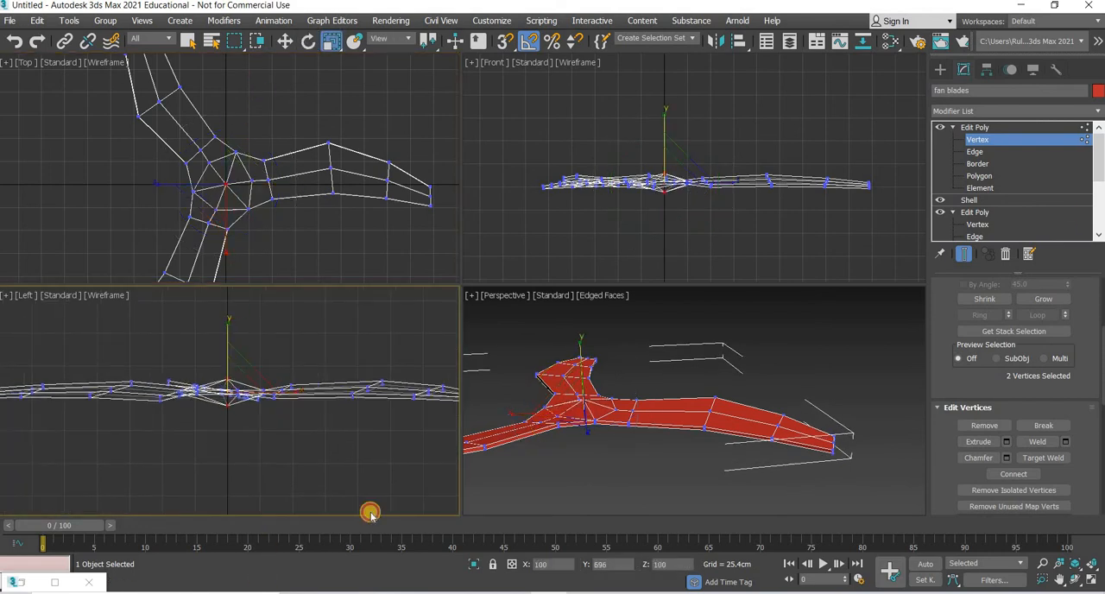
Step: Leave vertex level on the fan blades and add a MeshSmooth modifier above the second Edit Poly
click(991, 127)
scroll(998, 165, down, 3)
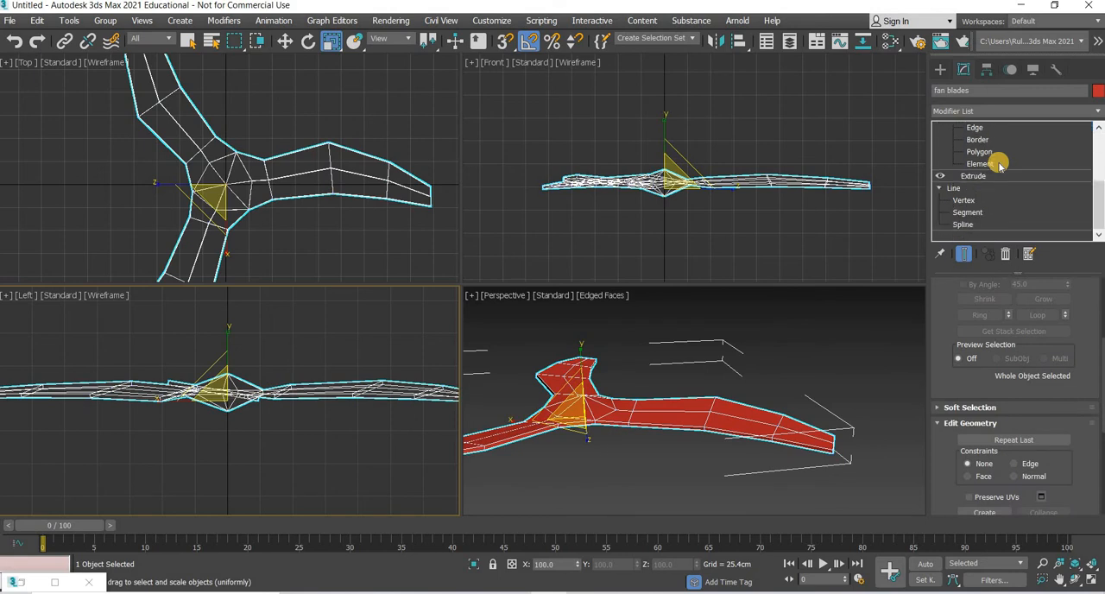
scroll(1001, 466, down, 5)
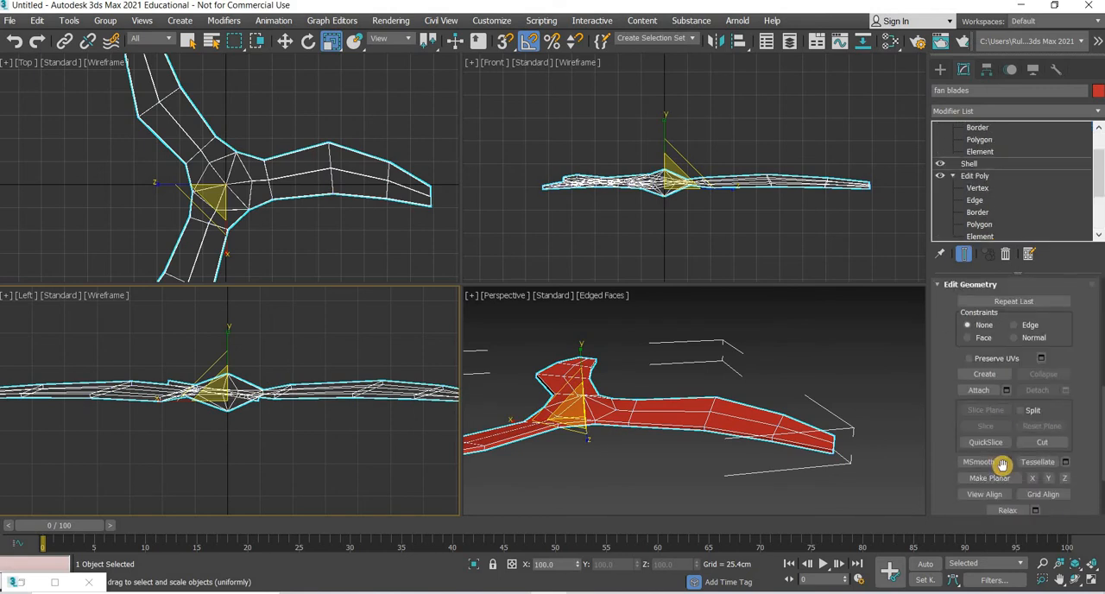
scroll(1001, 466, up, 6)
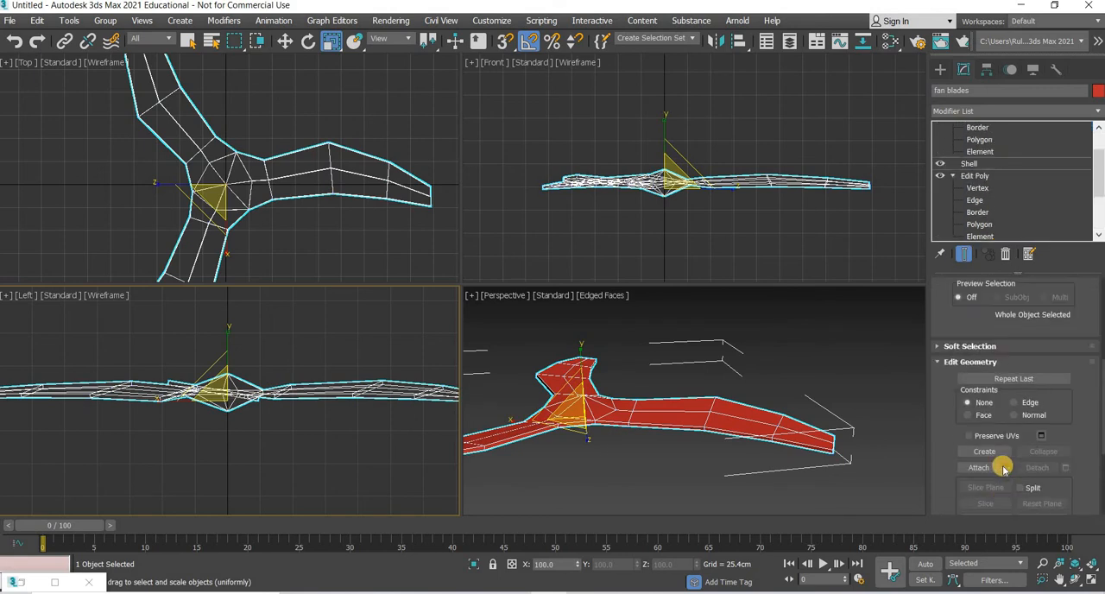
scroll(1003, 469, up, 2)
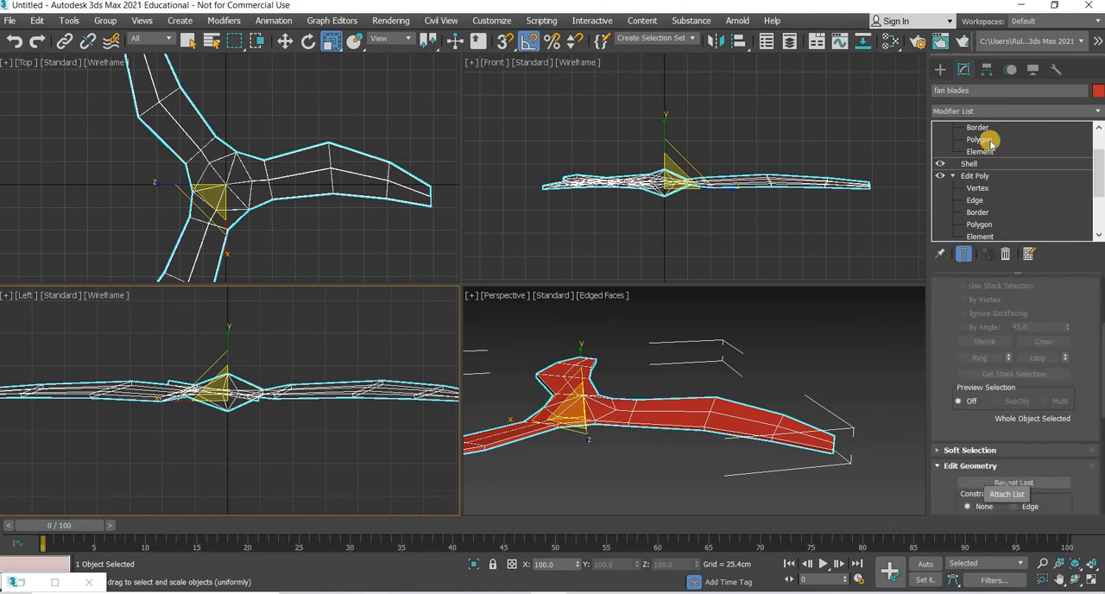
scroll(990, 143, up, 1)
scroll(994, 441, down, 7)
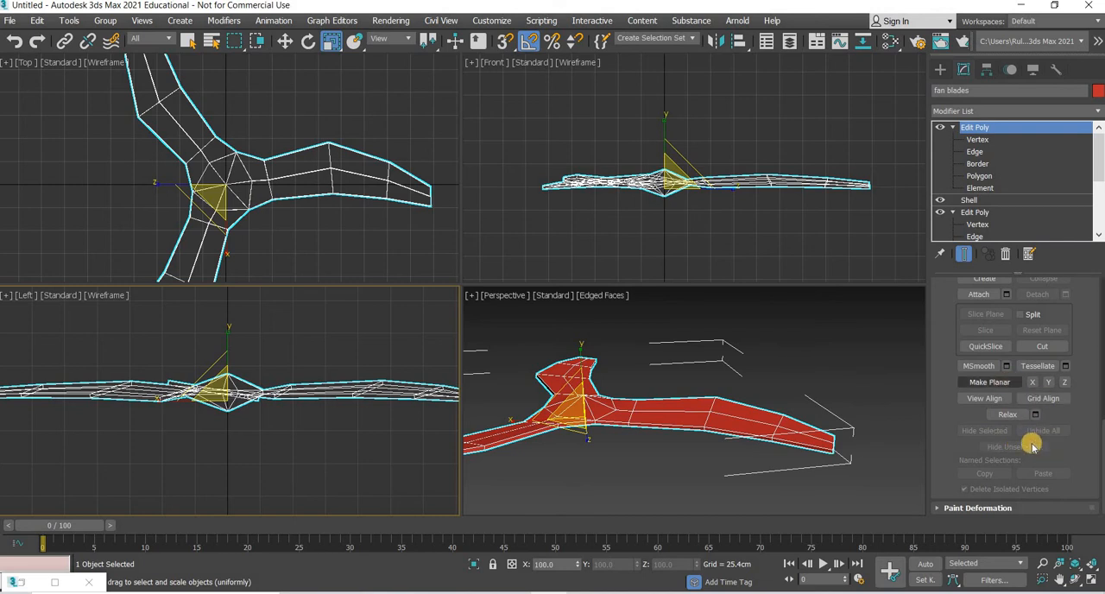
scroll(1031, 442, up, 8)
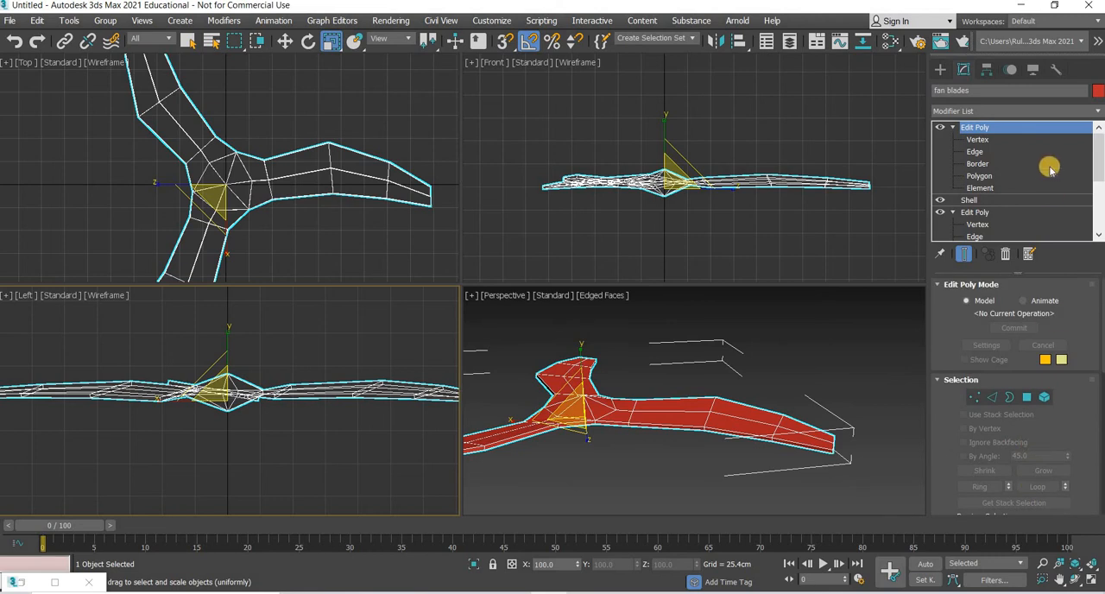
click(1004, 113)
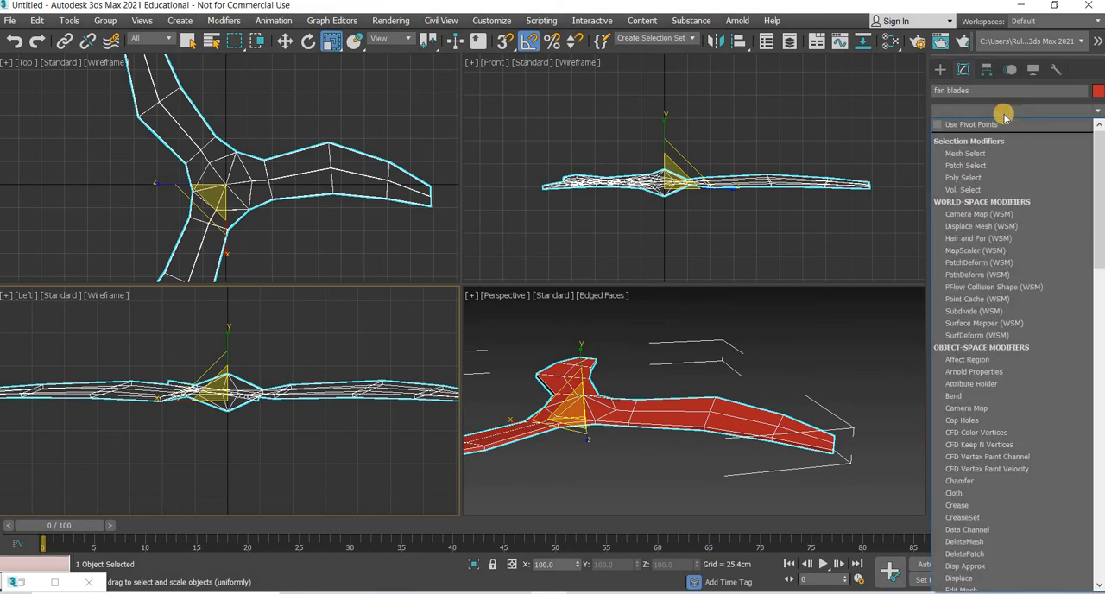
scroll(1004, 113, down, 20)
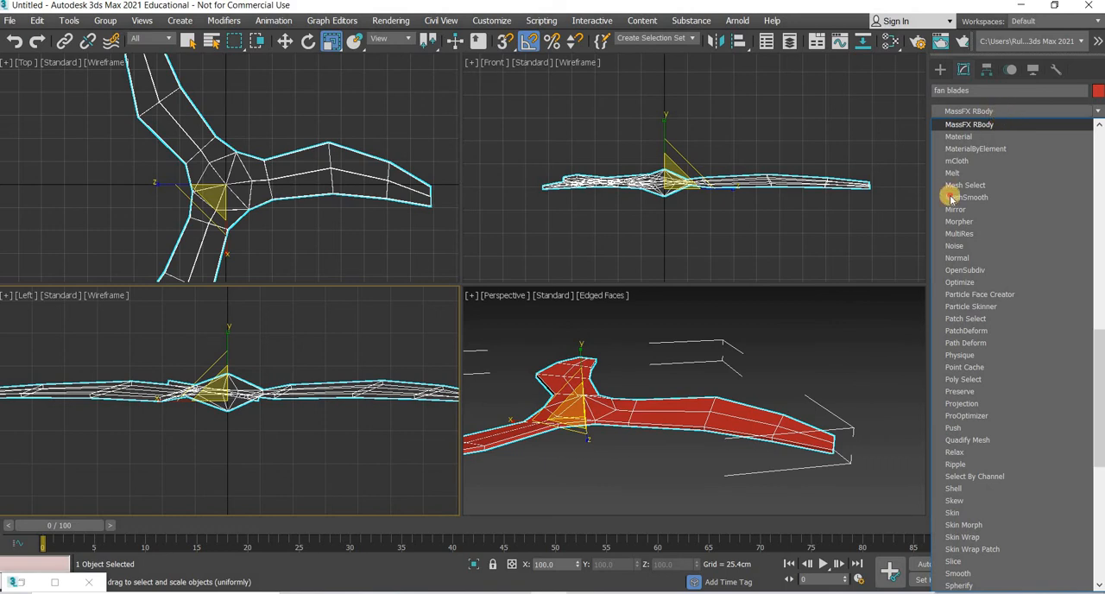
click(951, 198)
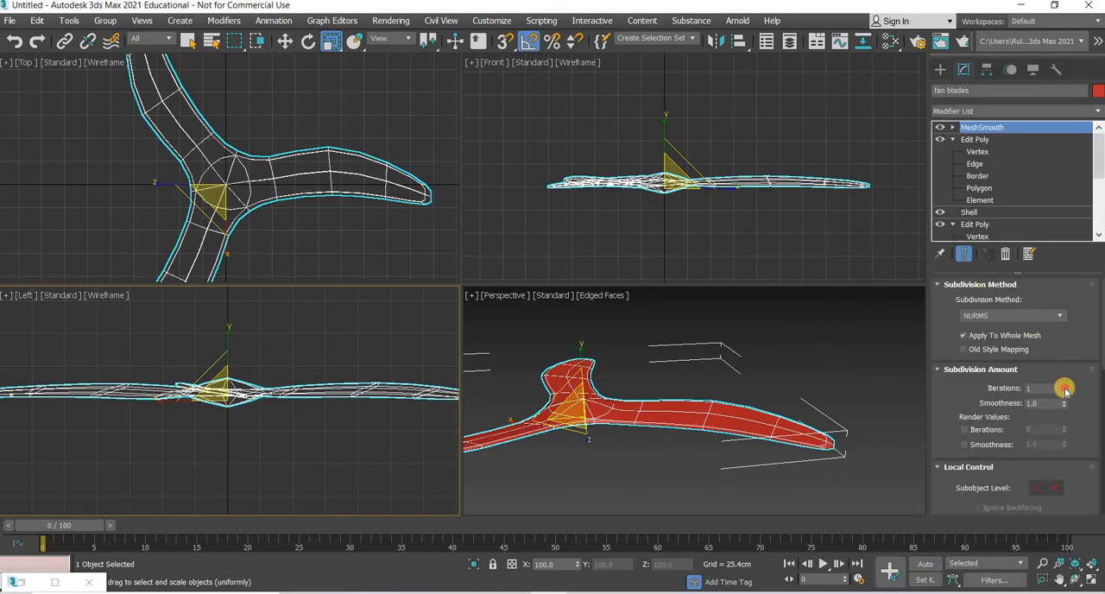
Step: Set the MeshSmooth iterations to 2 and check the smoothed fan blades around the hub
click(619, 456)
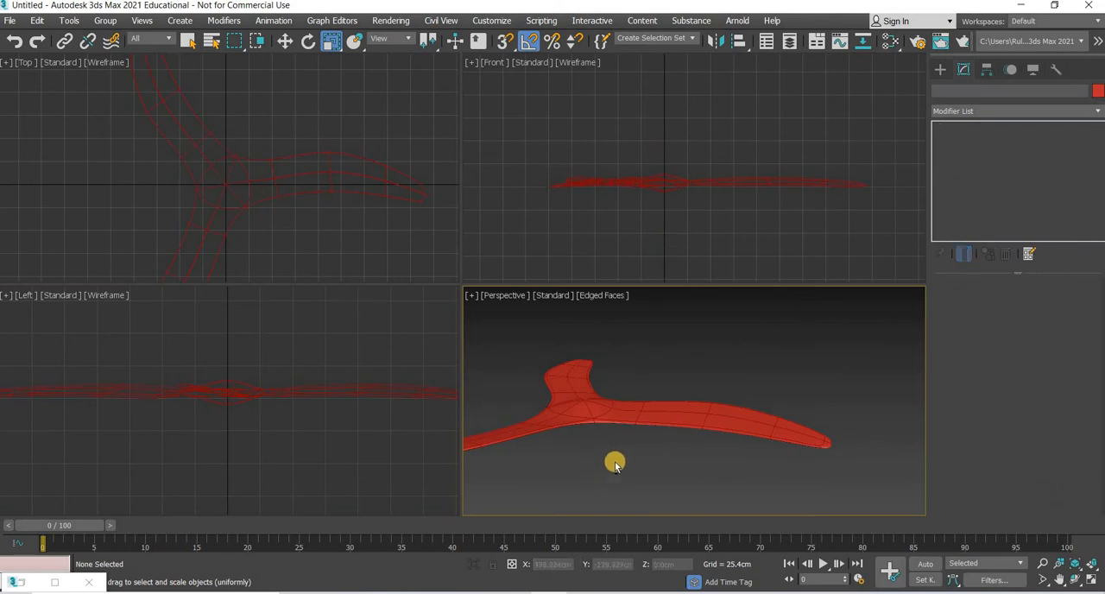
alt+middle_drag(627, 436, 634, 411)
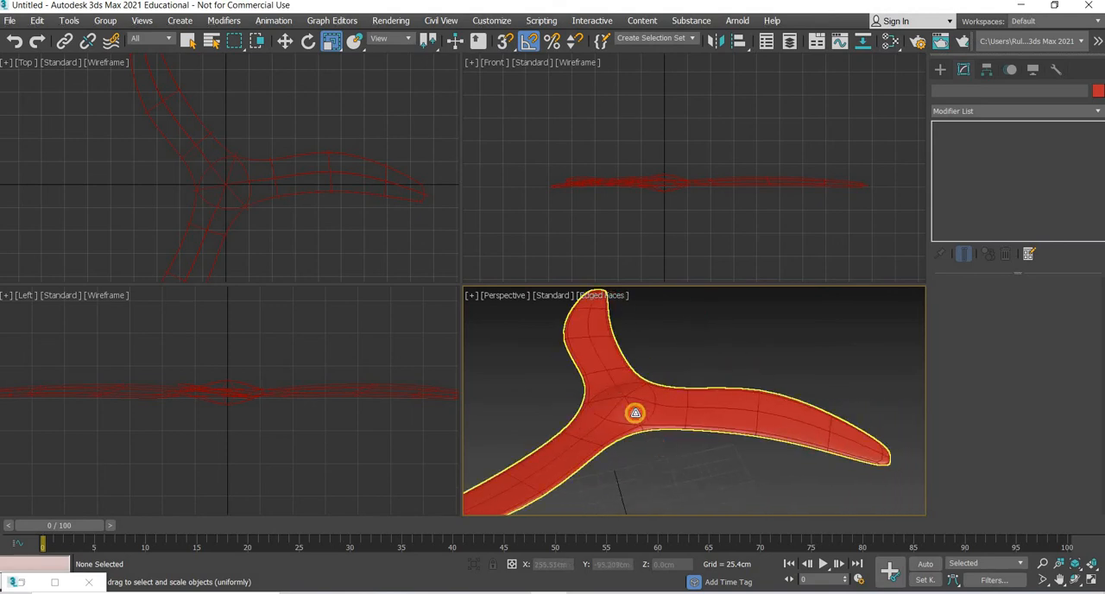
click(636, 414)
scroll(658, 477, up, 4)
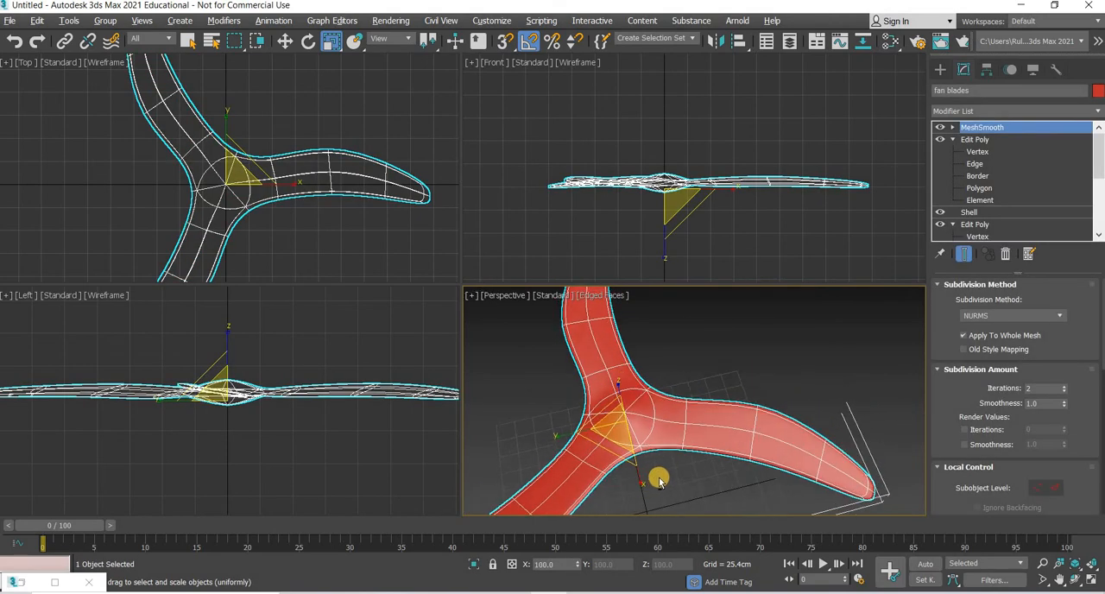
Step: Create a cylinder centred on the hub in the top view, about 16.6 cm in radius and 30.8 cm high
alt+middle_drag(665, 466, 998, 63)
click(940, 69)
click(955, 89)
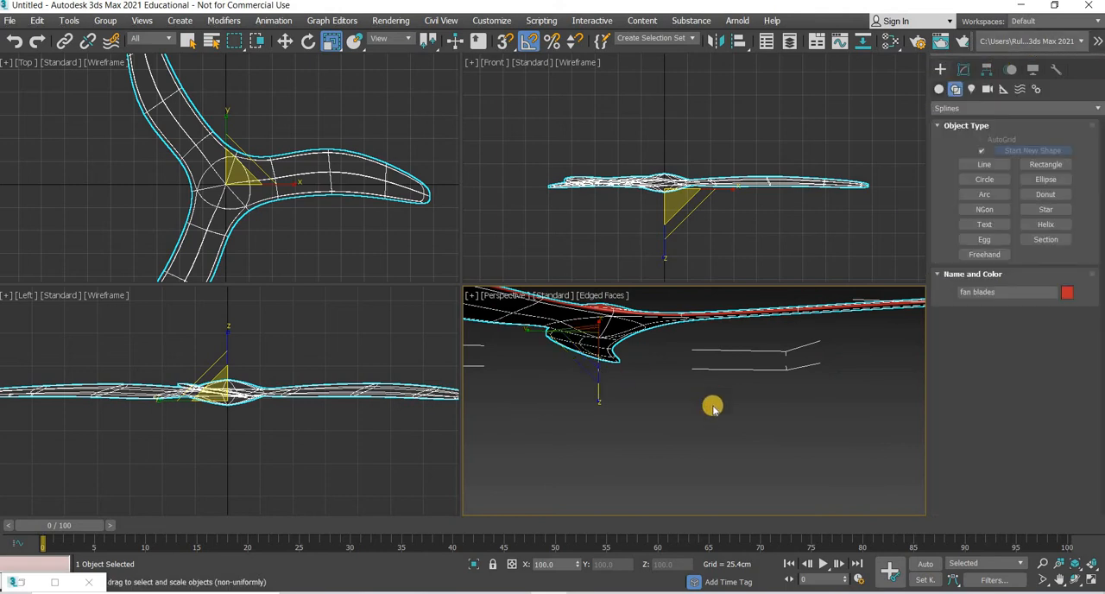
click(941, 90)
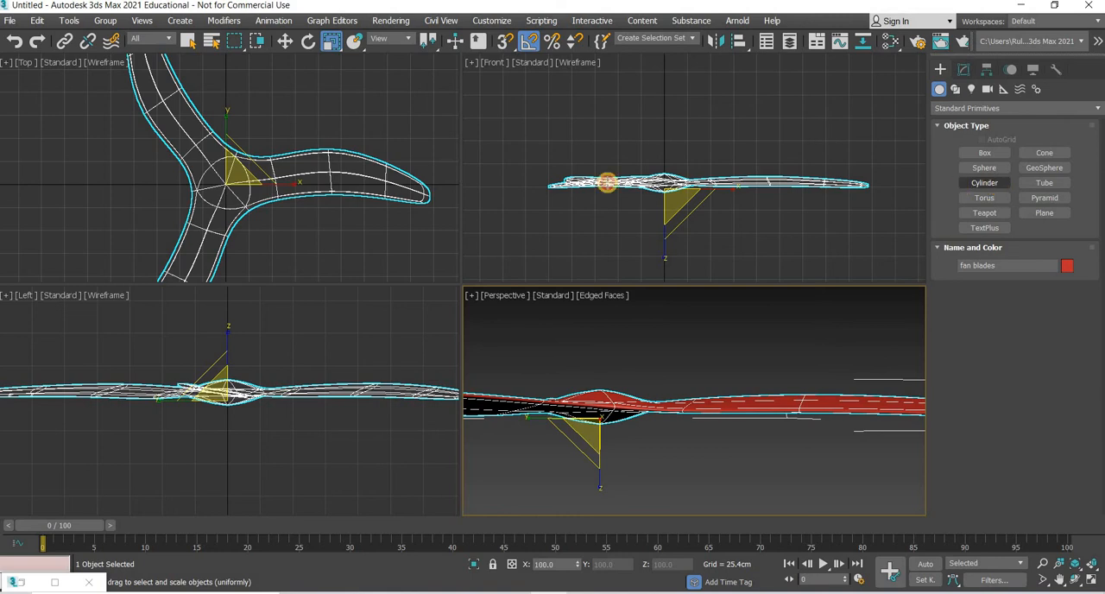
scroll(197, 195, up, 5)
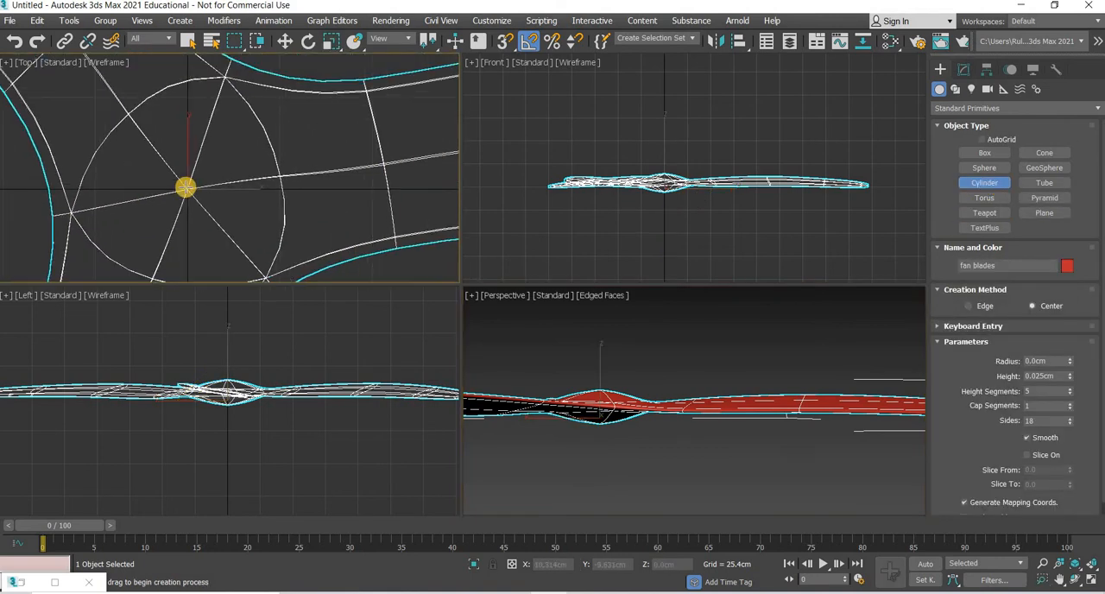
drag(186, 187, 224, 233)
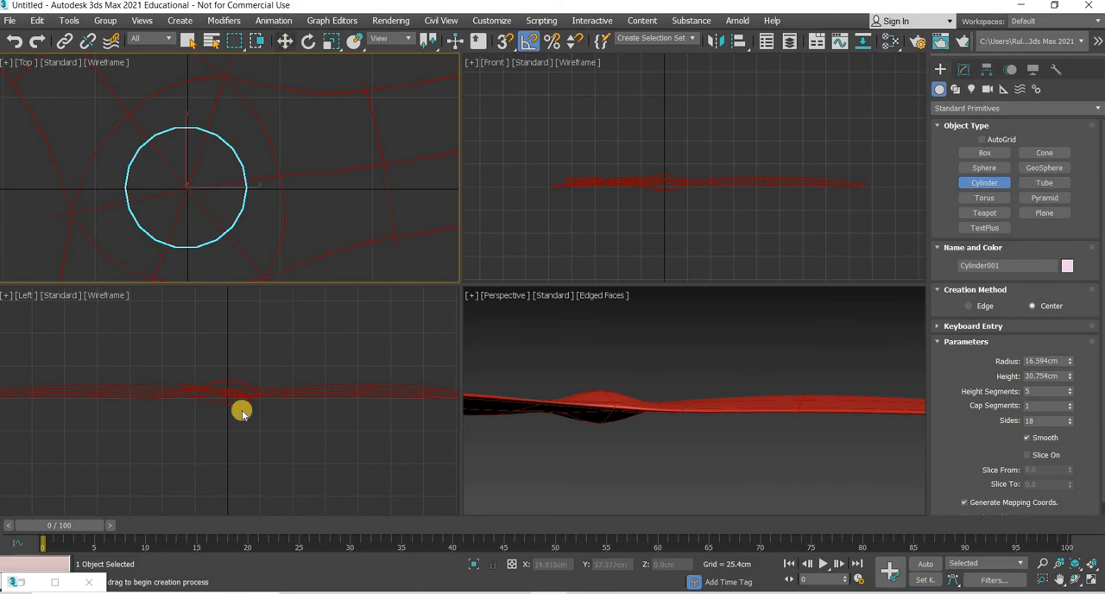
Step: Move the cylinder vertically so its base sits on top of the fan blades' hub
key(w)
scroll(239, 441, down, 4)
drag(240, 439, 245, 345)
scroll(247, 432, up, 7)
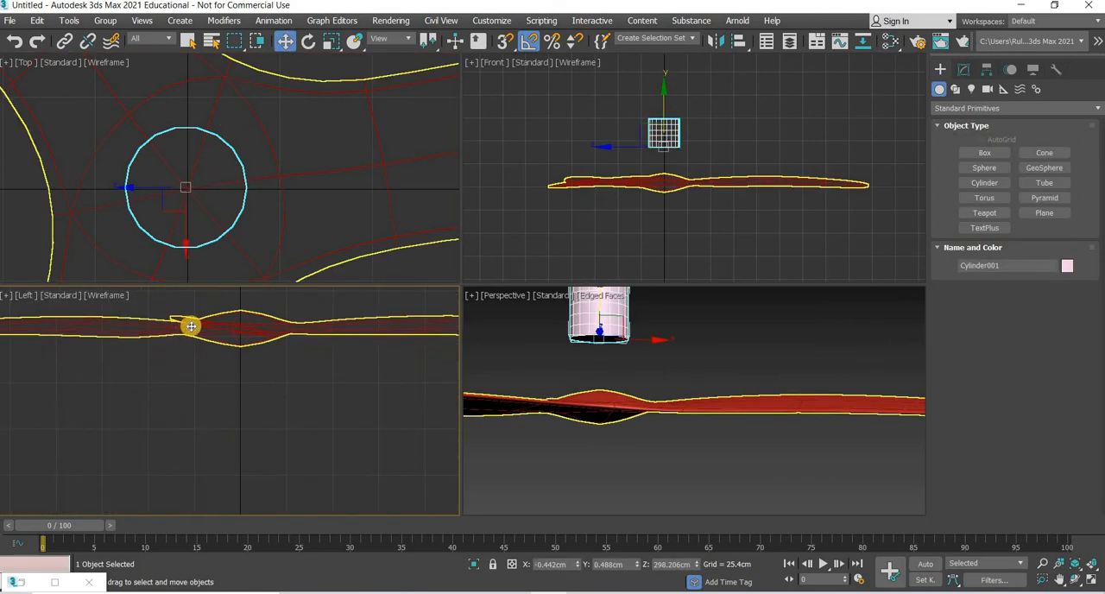
middle_drag(187, 323, 161, 441)
drag(222, 354, 223, 381)
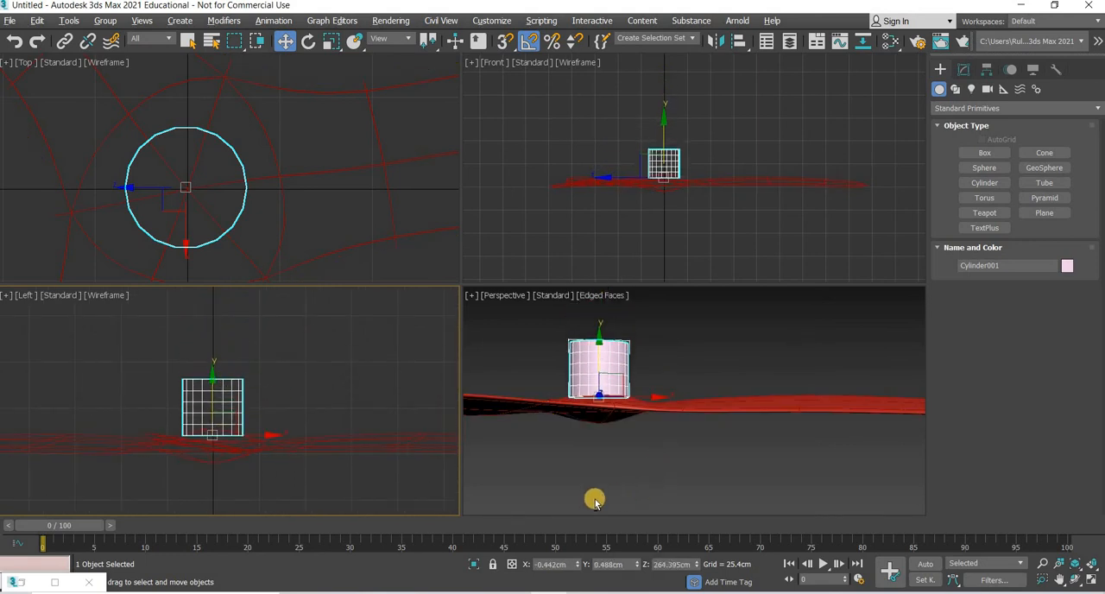
Step: Set the cylinder's cap segments to 2 and its height segments to 4
alt+middle_drag(594, 500, 764, 391)
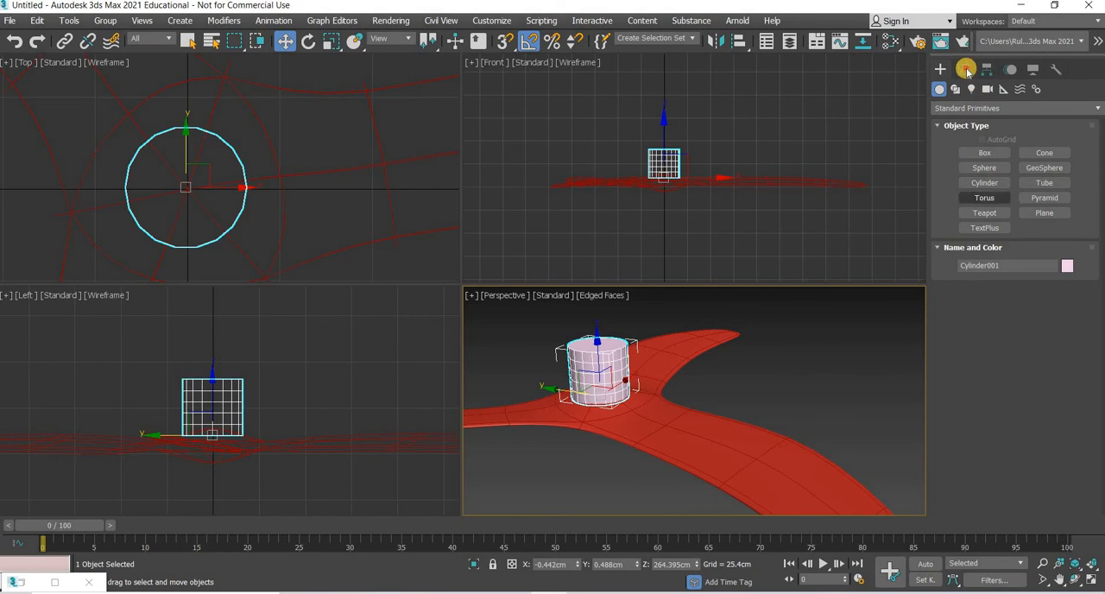
click(963, 69)
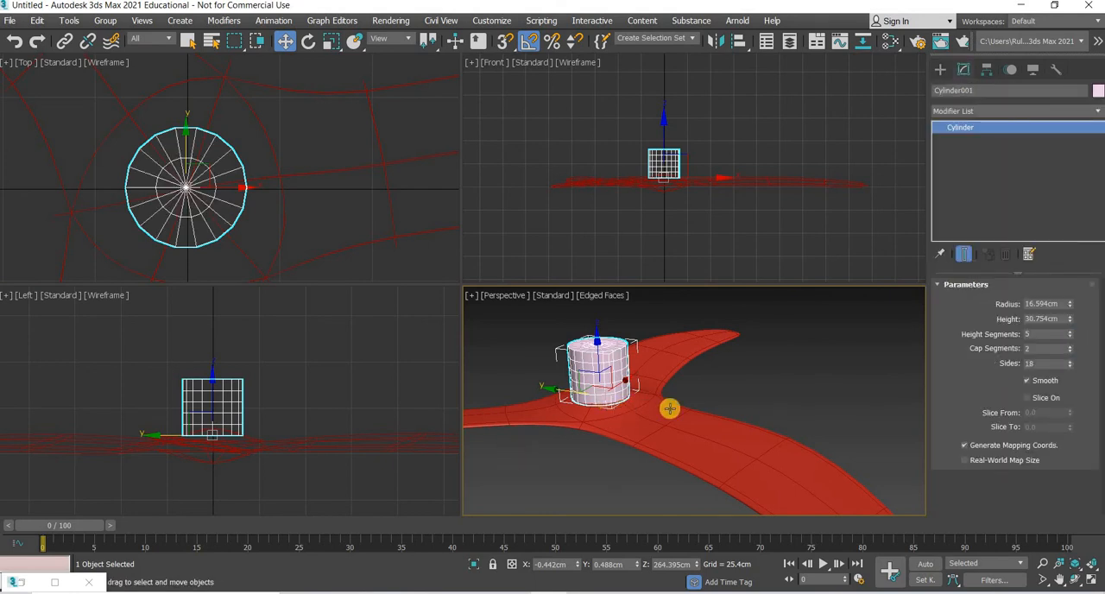
alt+middle_drag(670, 408, 234, 410)
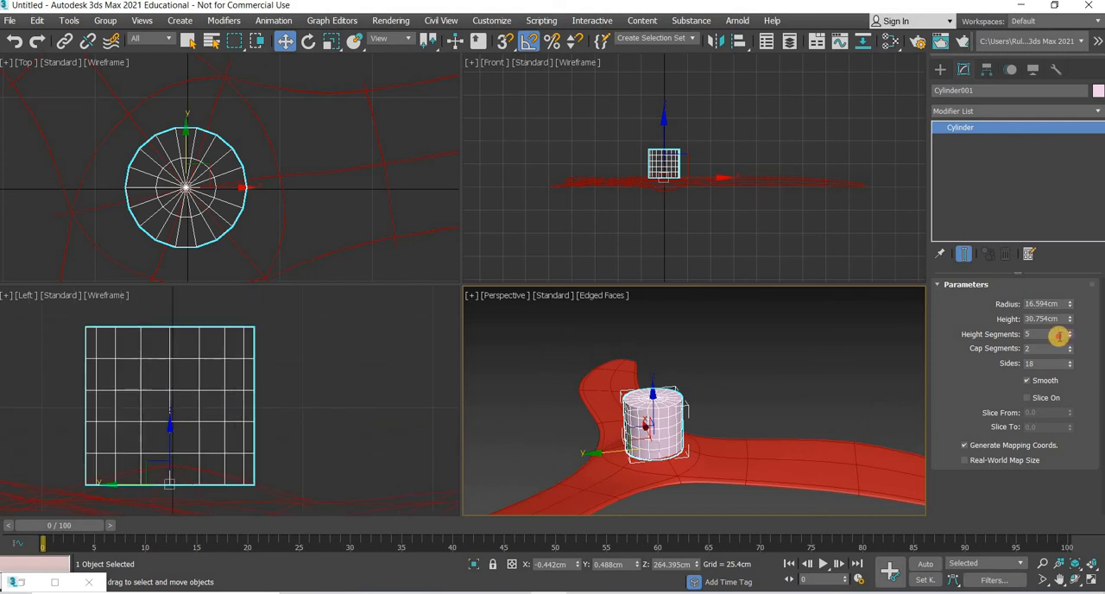
text(4)
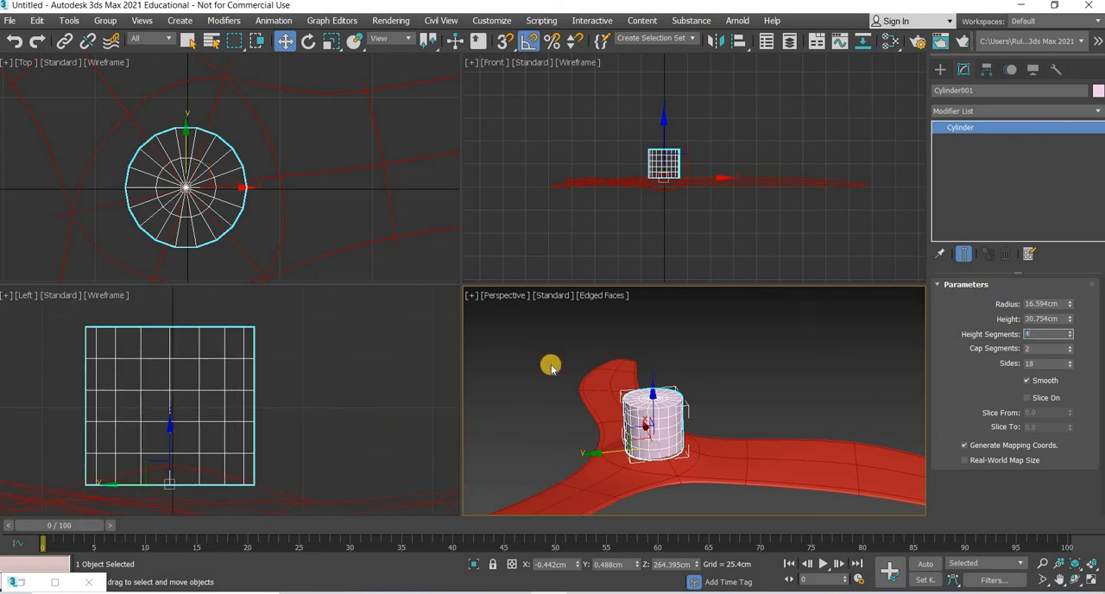
key(Return)
Step: Convert the cylinder to an Editable Poly and keep only it selected
middle_drag(216, 370, 235, 362)
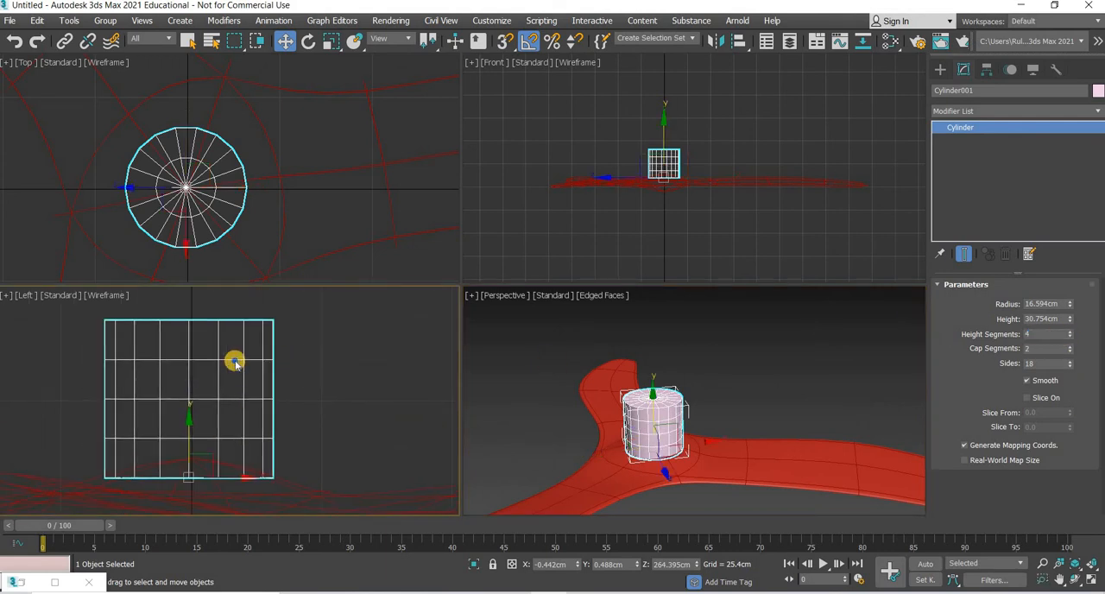
right_click(291, 507)
mouse_move(293, 513)
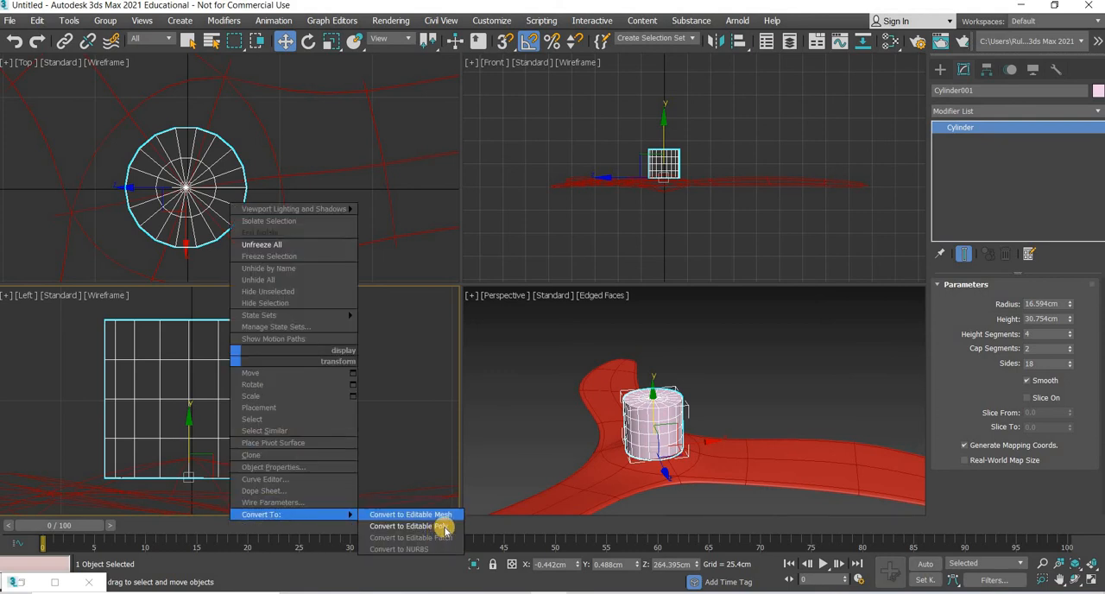
click(444, 527)
key(ctrl+a)
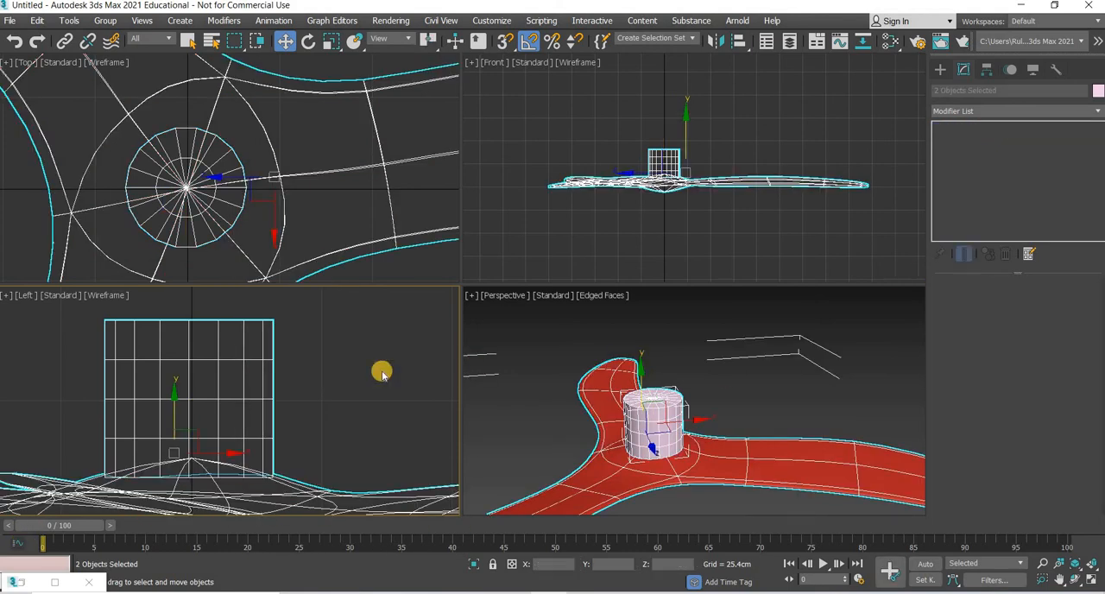
click(245, 347)
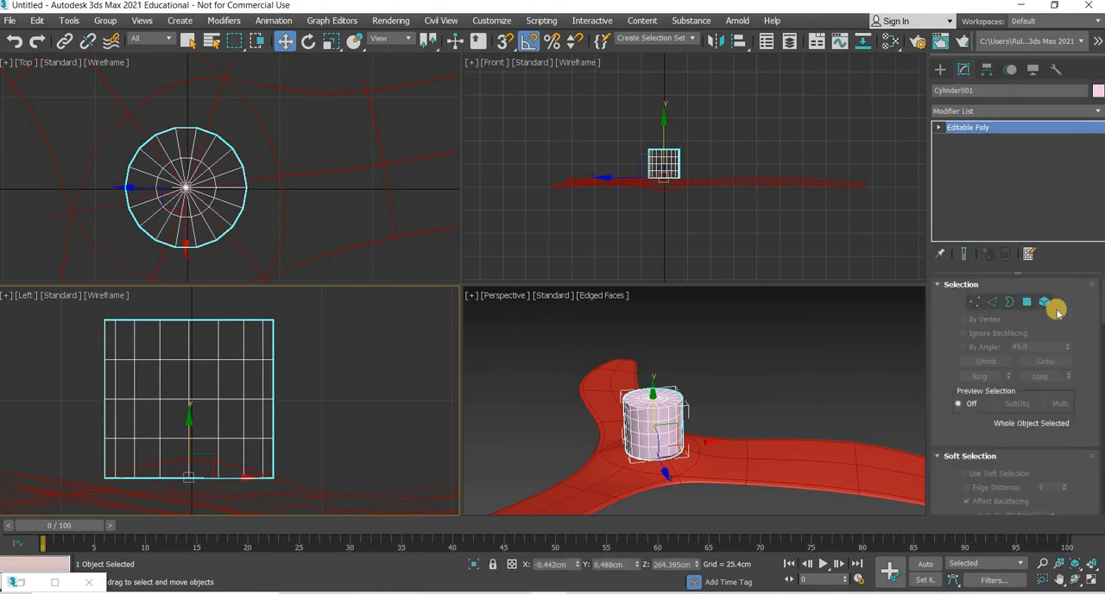
key(4)
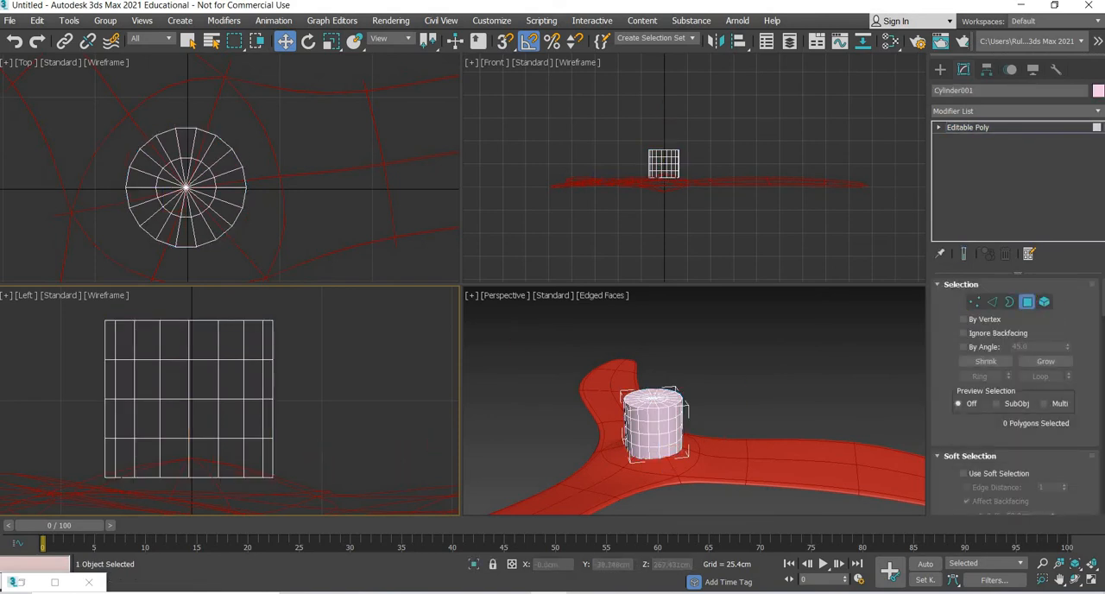
drag(105, 482, 107, 480)
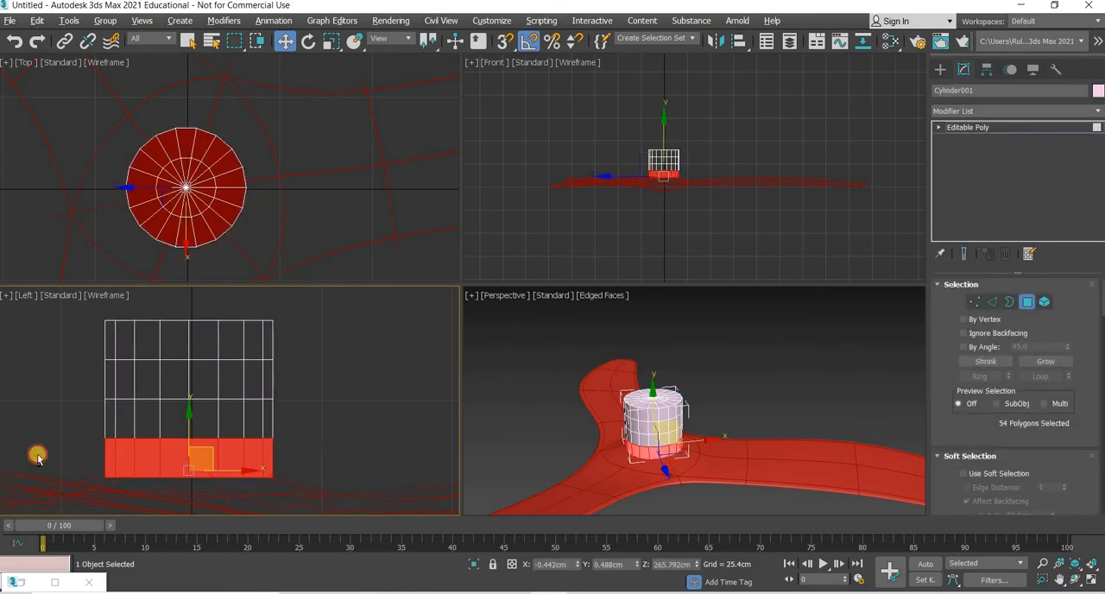
click(346, 402)
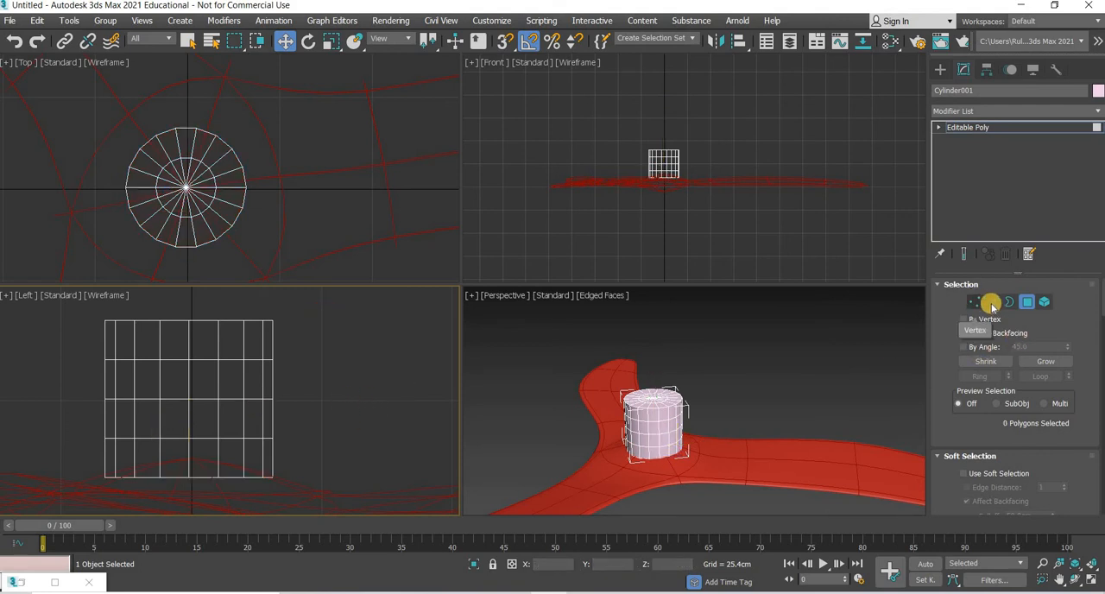
Step: Select all vertices on the cylinder's top cap and scale them inward evenly to about half the width
key(1)
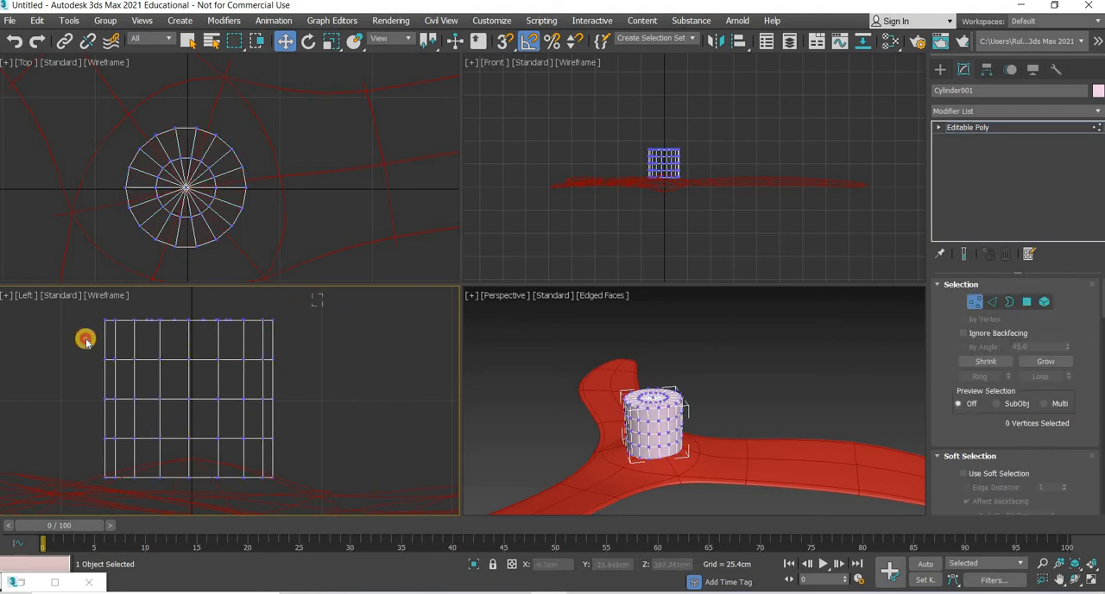
drag(322, 294, 86, 339)
click(330, 41)
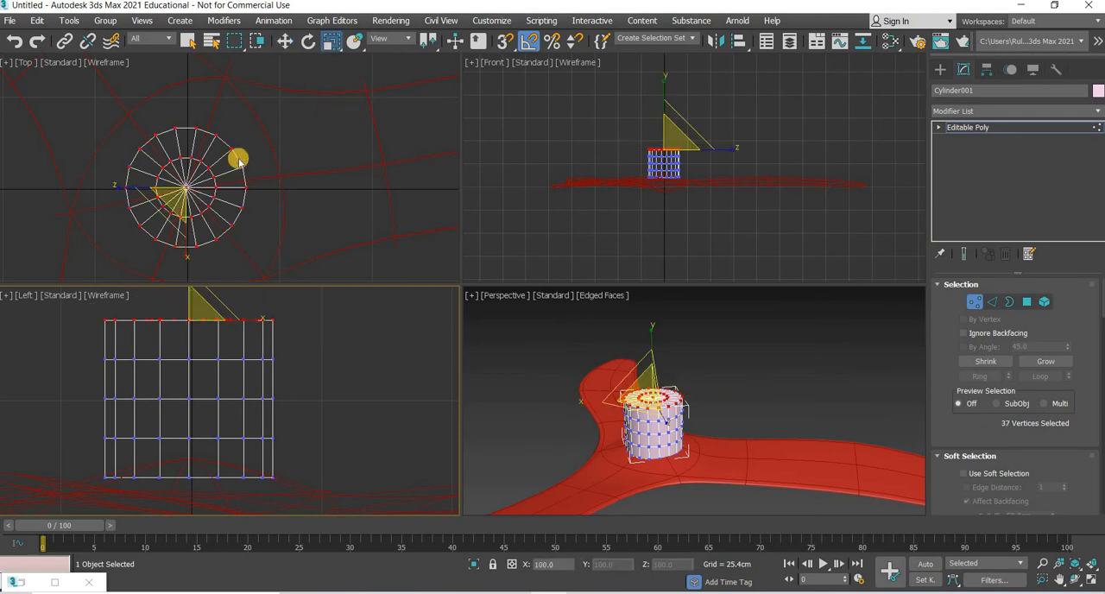
drag(215, 167, 158, 236)
Step: Scale the second vertex row from the top moderately inward and the third row slightly inward to round the cylinder into a dome
drag(311, 353, 87, 382)
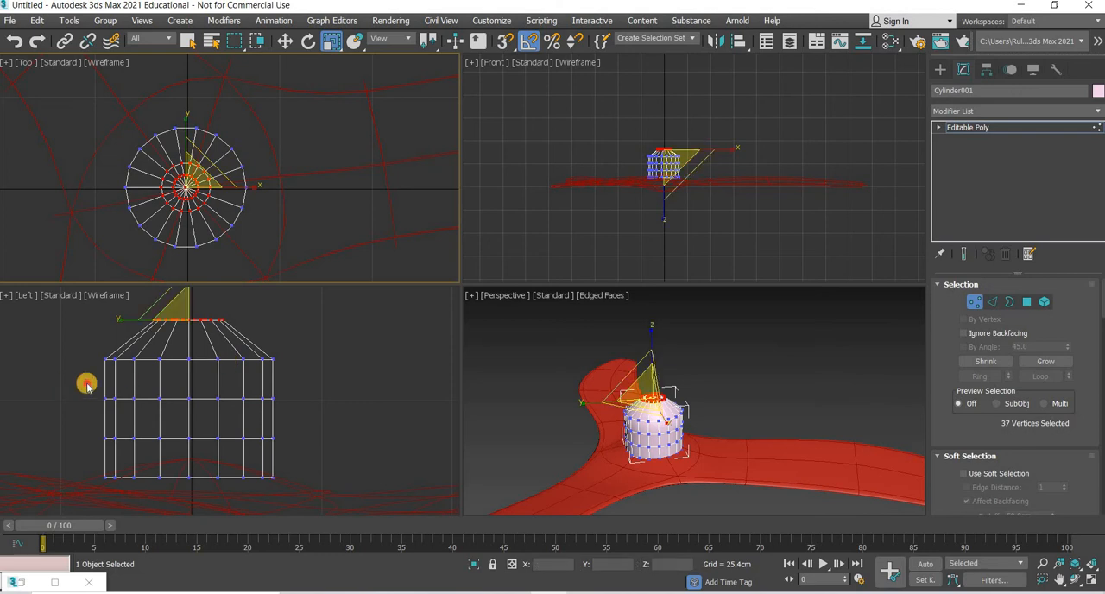
drag(213, 169, 200, 191)
drag(317, 377, 75, 419)
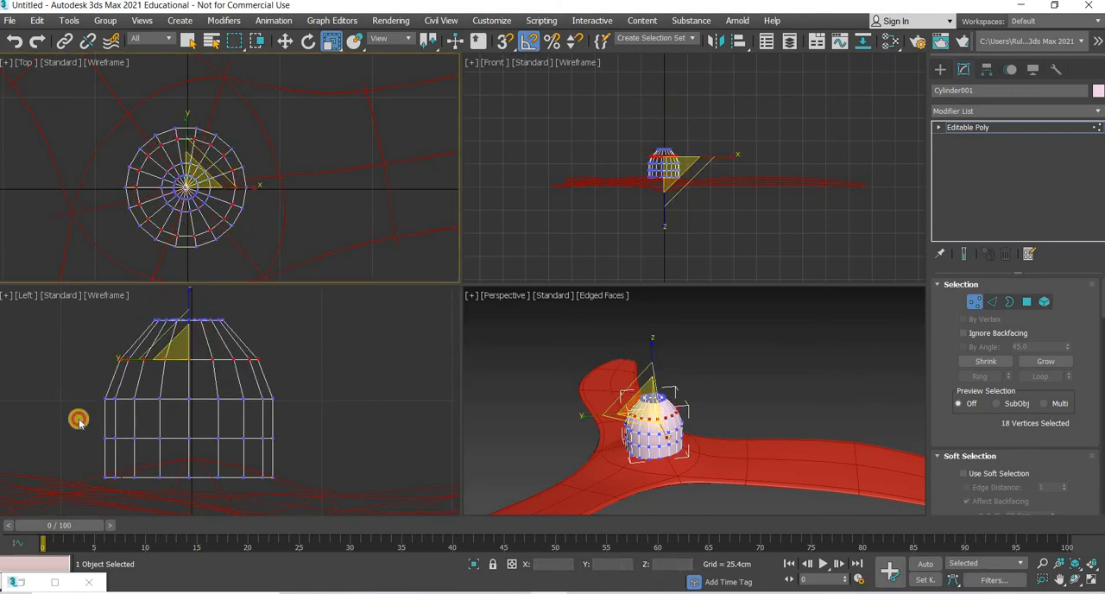
click(208, 165)
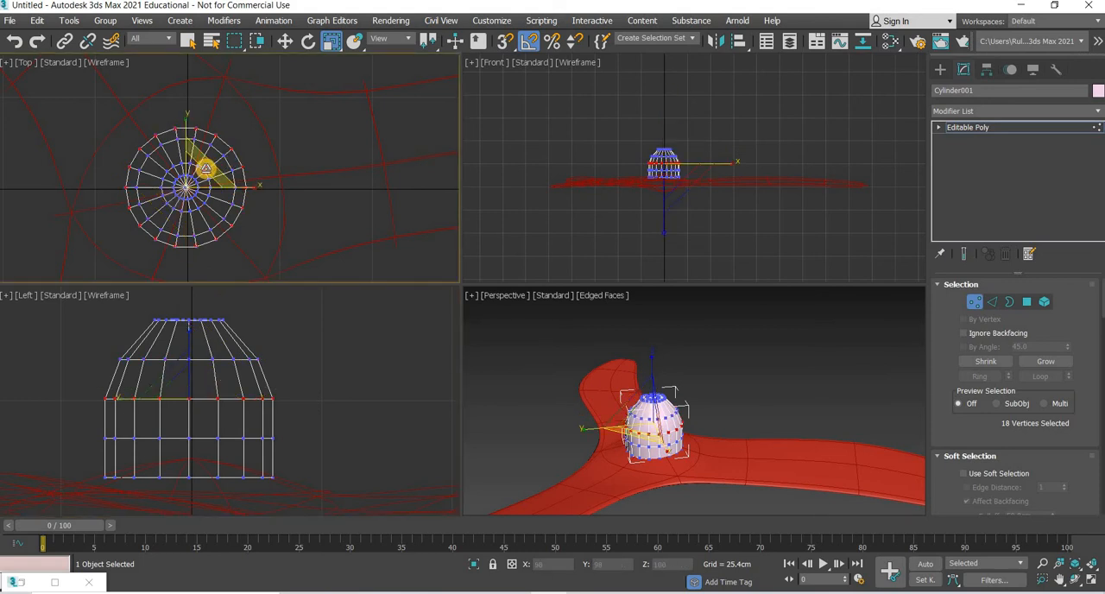
drag(207, 168, 208, 171)
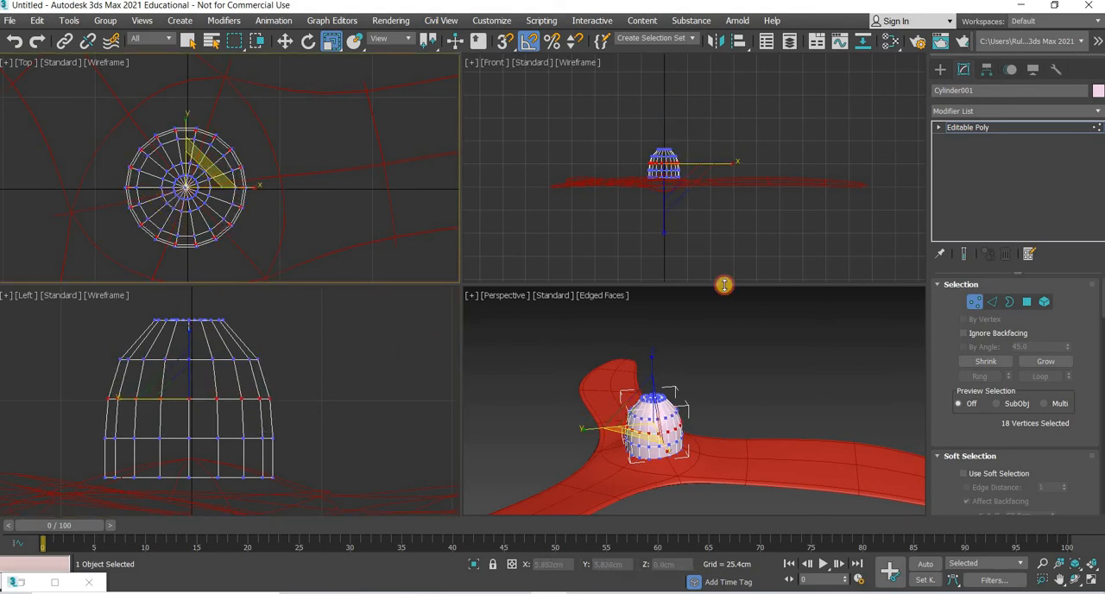
Step: Select the inner ring of polygons around the centre of the dome's top cap and scale them evenly in the horizontal plane to about 62%
click(214, 370)
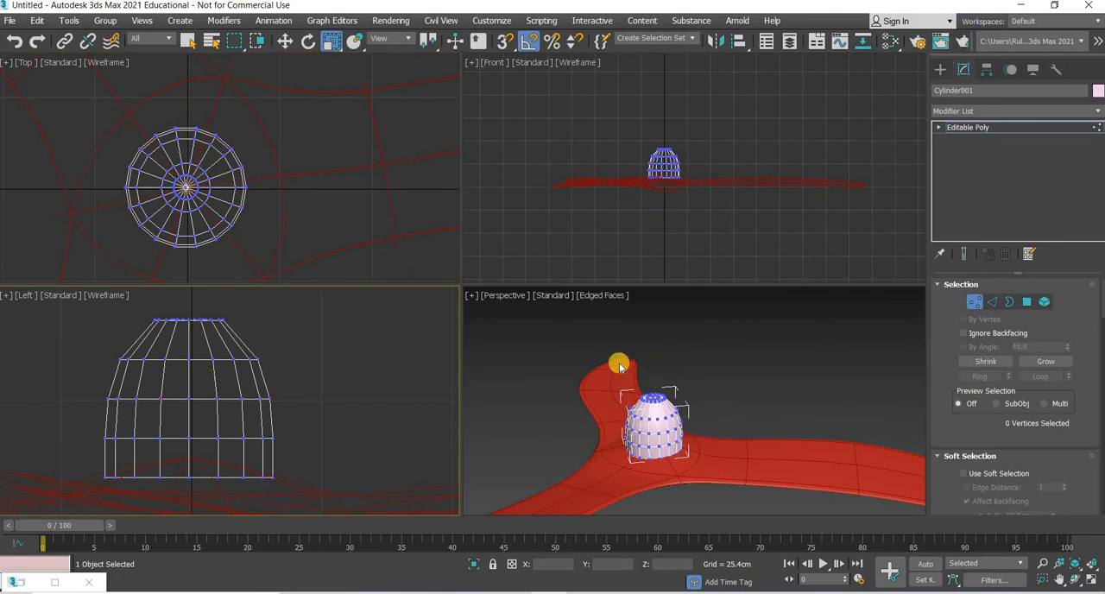
scroll(687, 445, up, 4)
middle_drag(633, 378, 668, 401)
scroll(667, 420, up, 5)
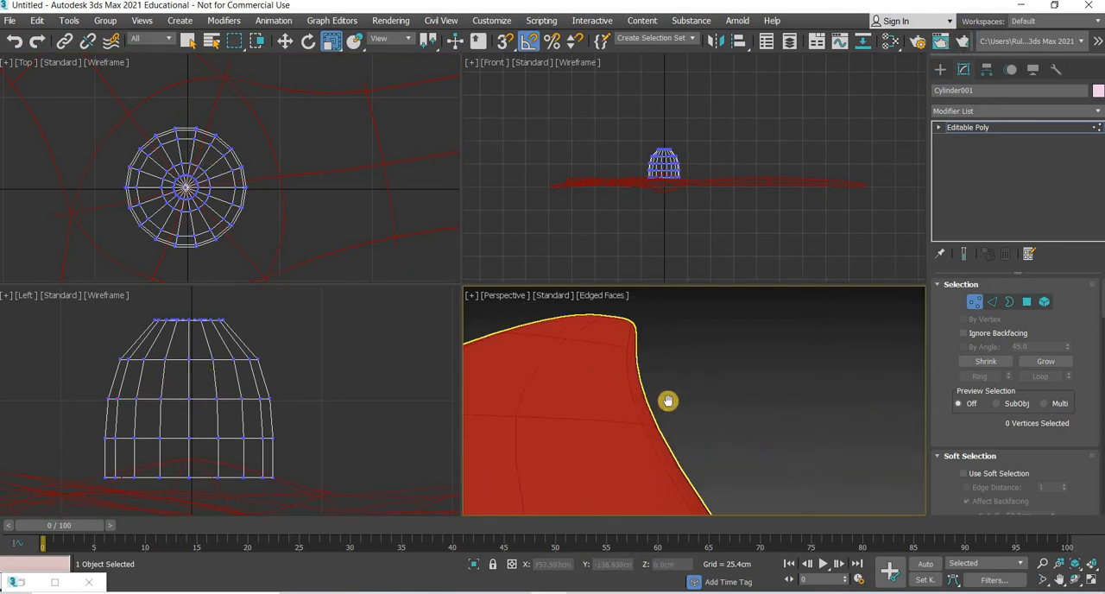
scroll(668, 401, down, 5)
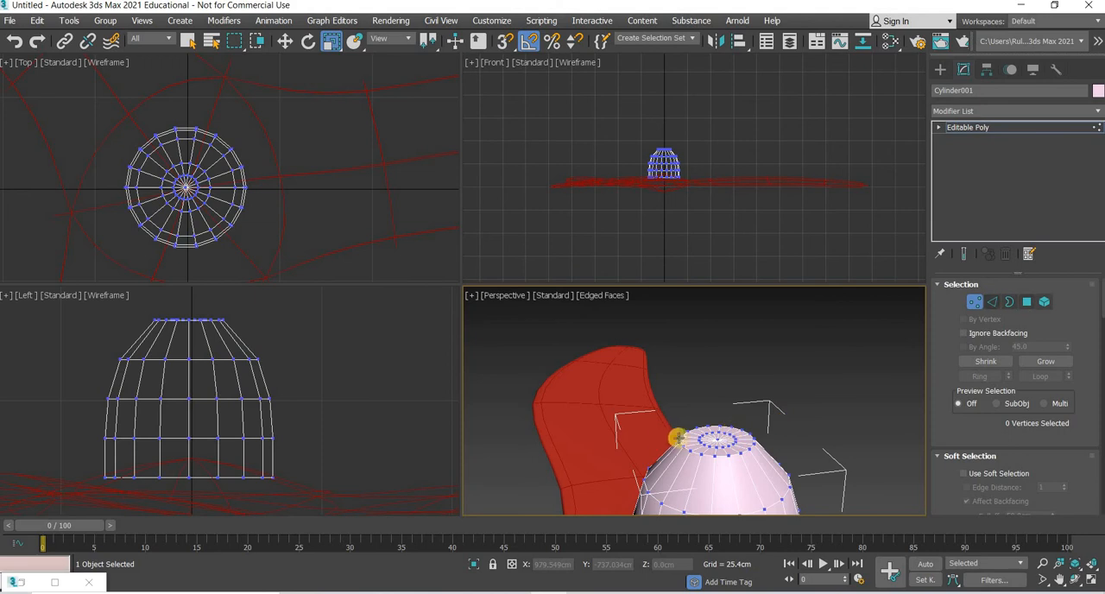
scroll(171, 188, up, 5)
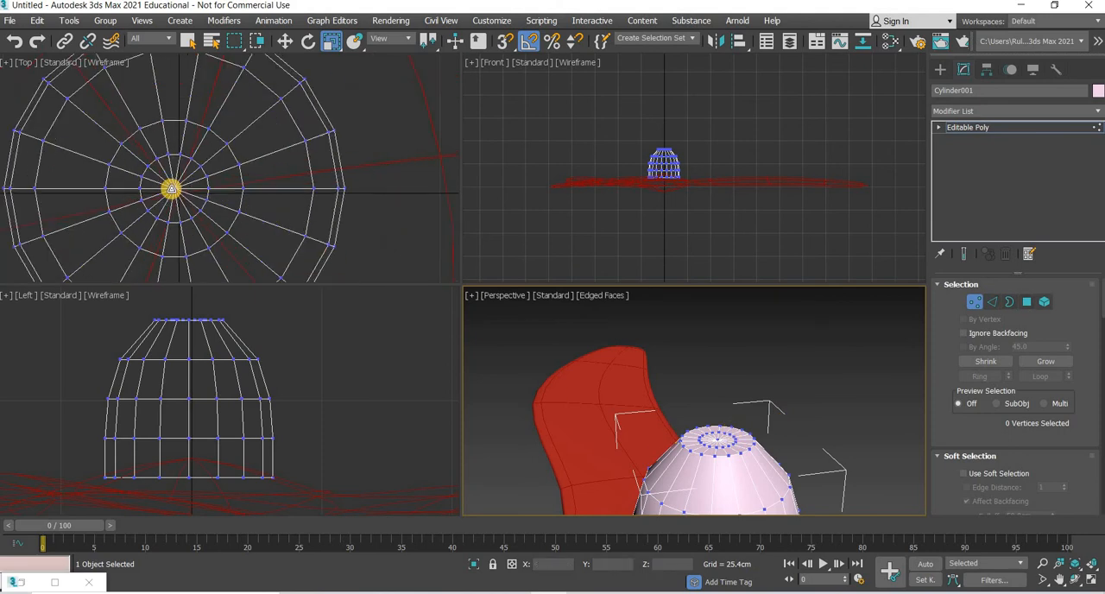
ctrl+click(1026, 302)
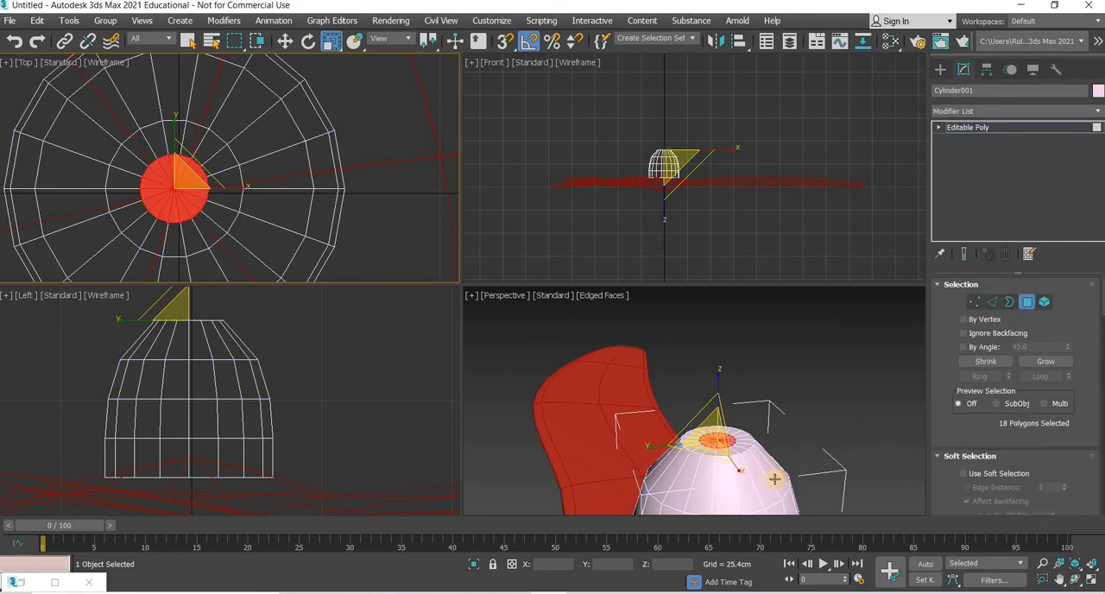
scroll(774, 479, up, 4)
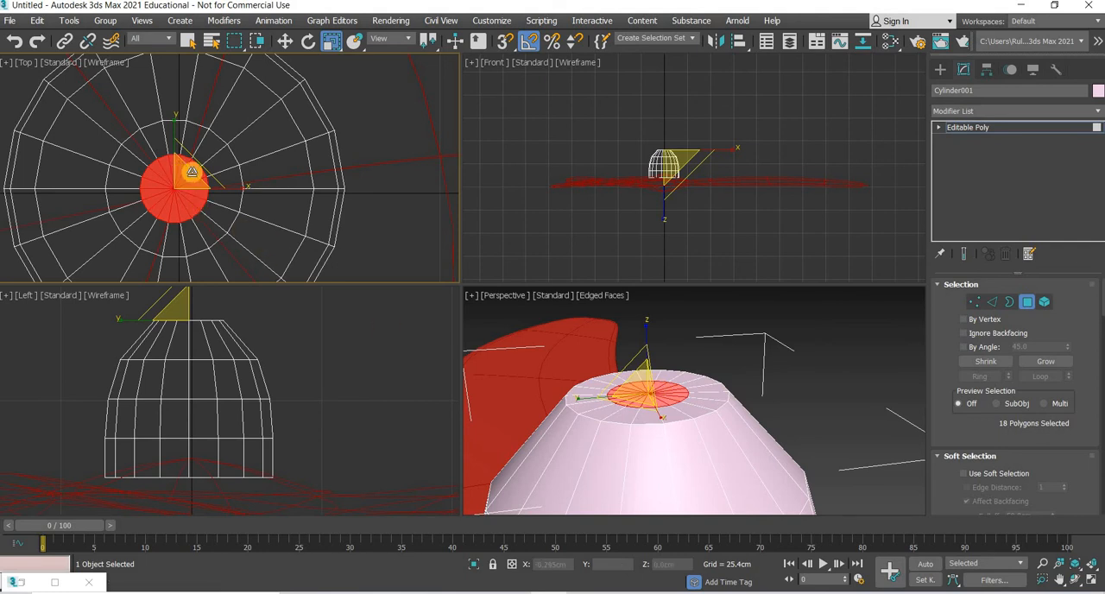
drag(192, 172, 173, 218)
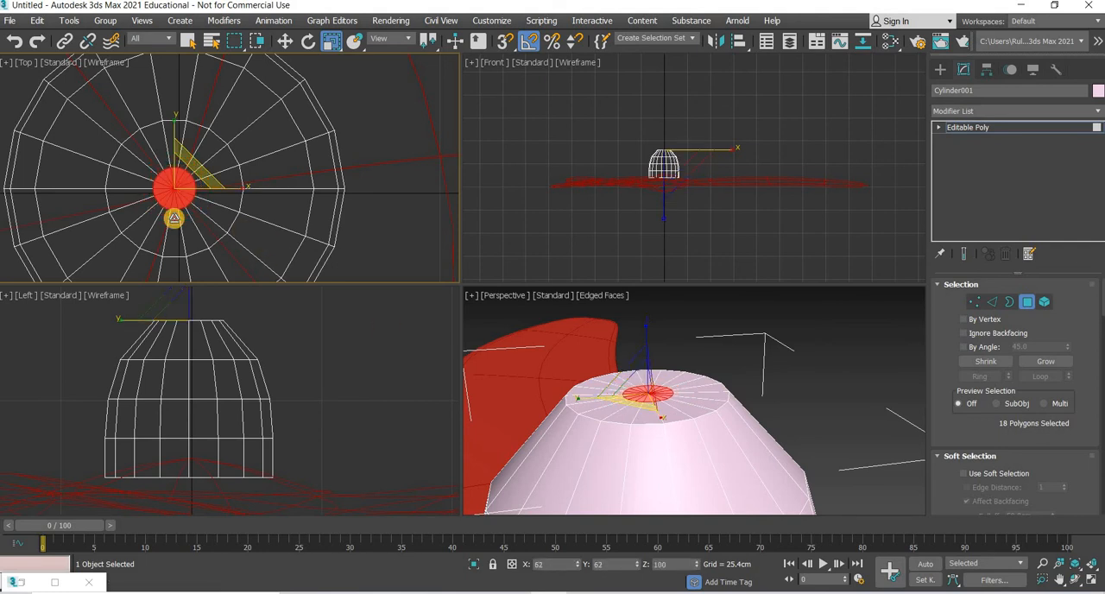
Step: Extrude the selected centre polygons upward by 1.43 cm to form a short collar on top of the dome
scroll(1072, 486, down, 3)
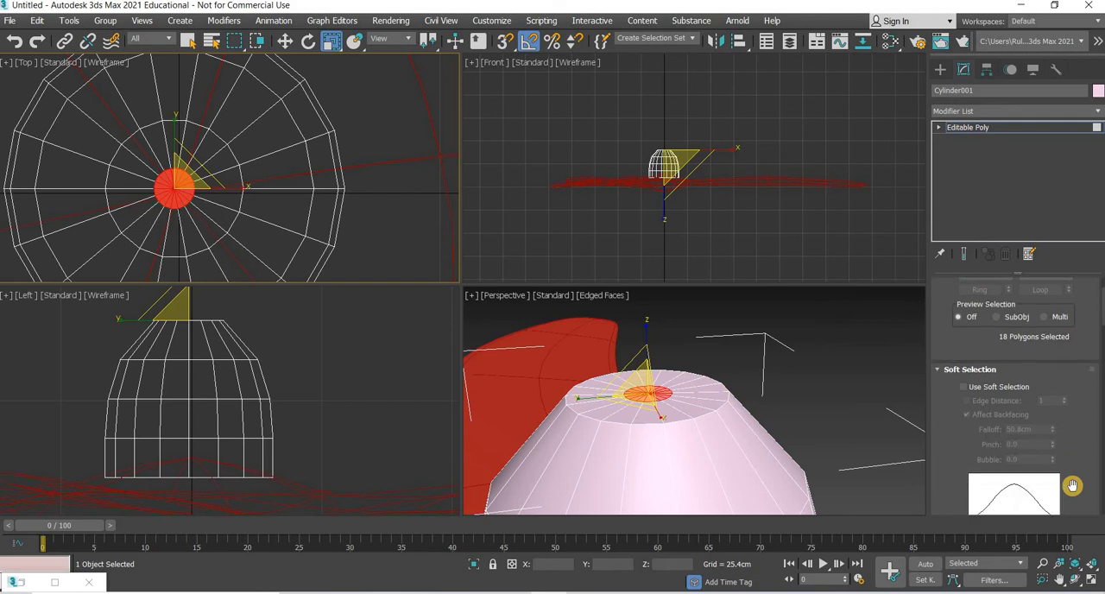
scroll(1071, 485, down, 2)
scroll(1072, 486, down, 6)
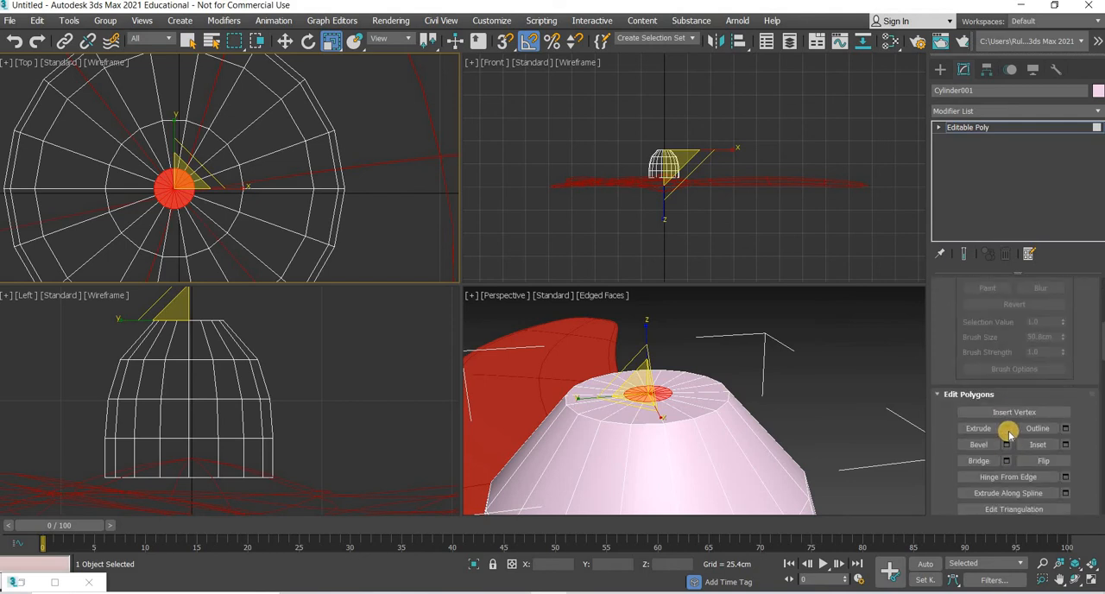
key(shift+e)
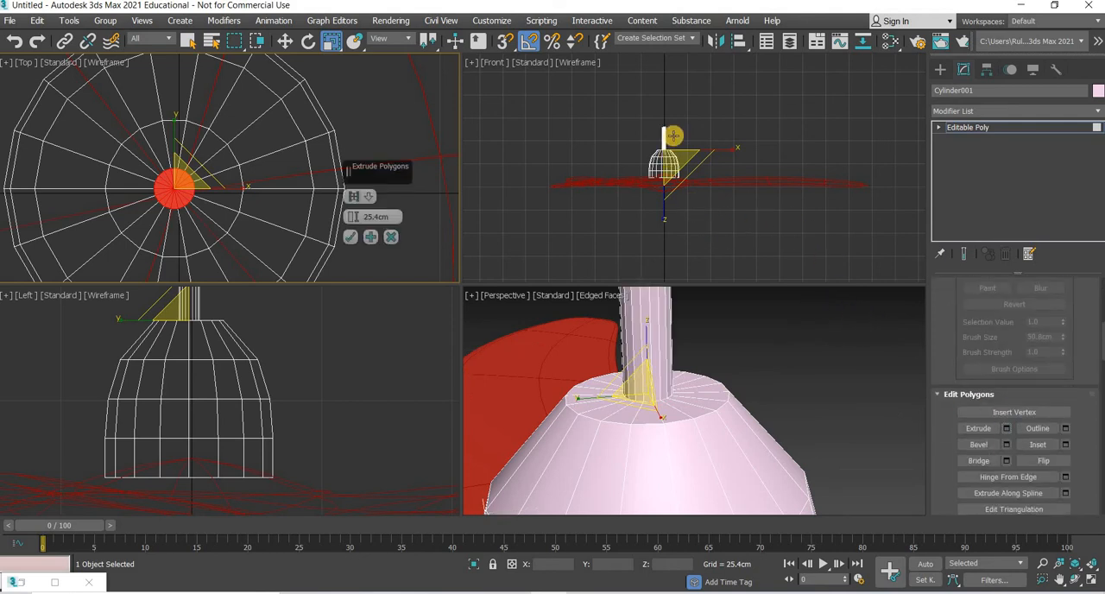
scroll(672, 136, up, 5)
drag(817, 216, 826, 339)
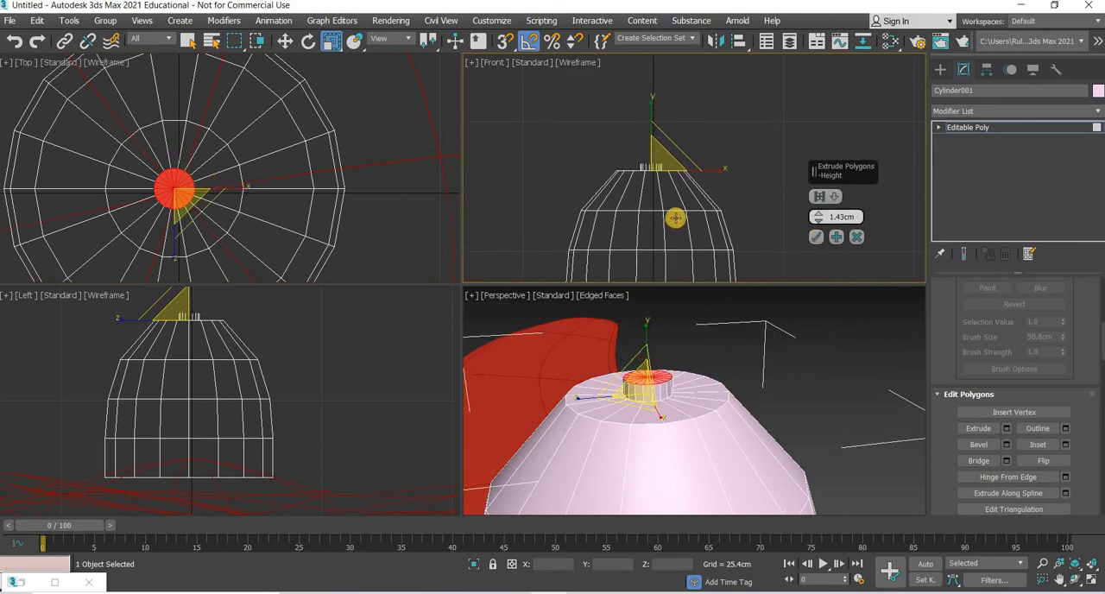
middle_drag(676, 219, 696, 259)
scroll(677, 235, up, 5)
scroll(671, 204, up, 2)
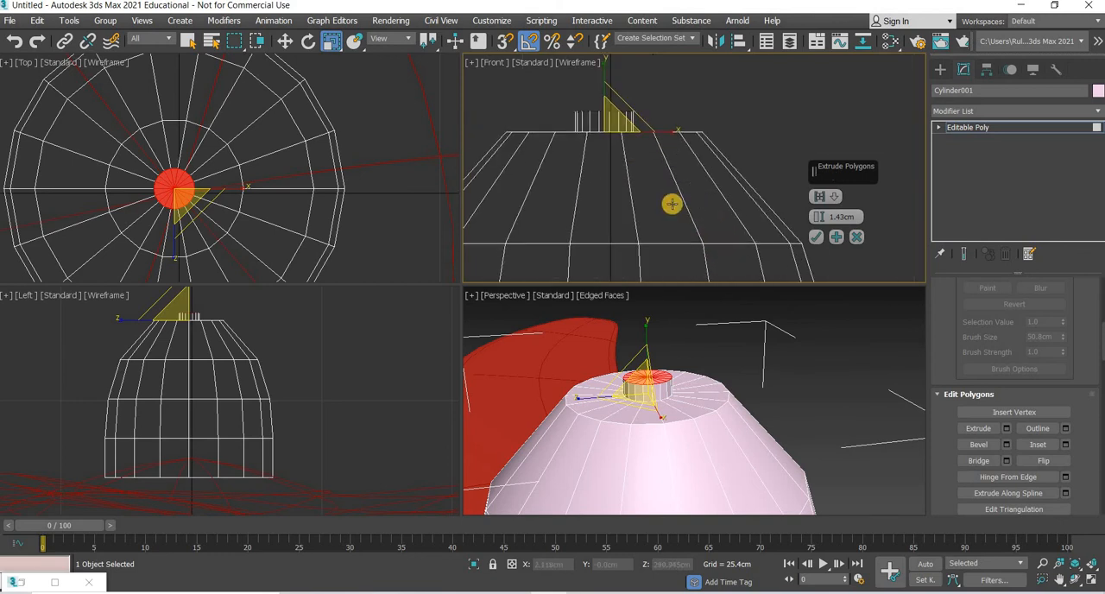
middle_drag(639, 159, 677, 215)
scroll(677, 216, up, 2)
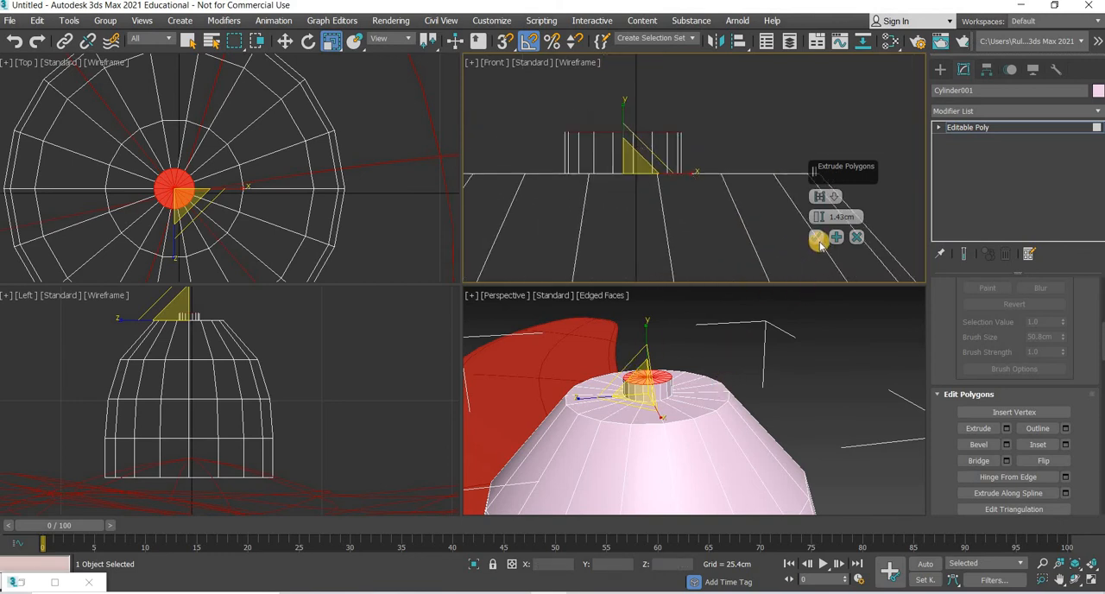
click(819, 242)
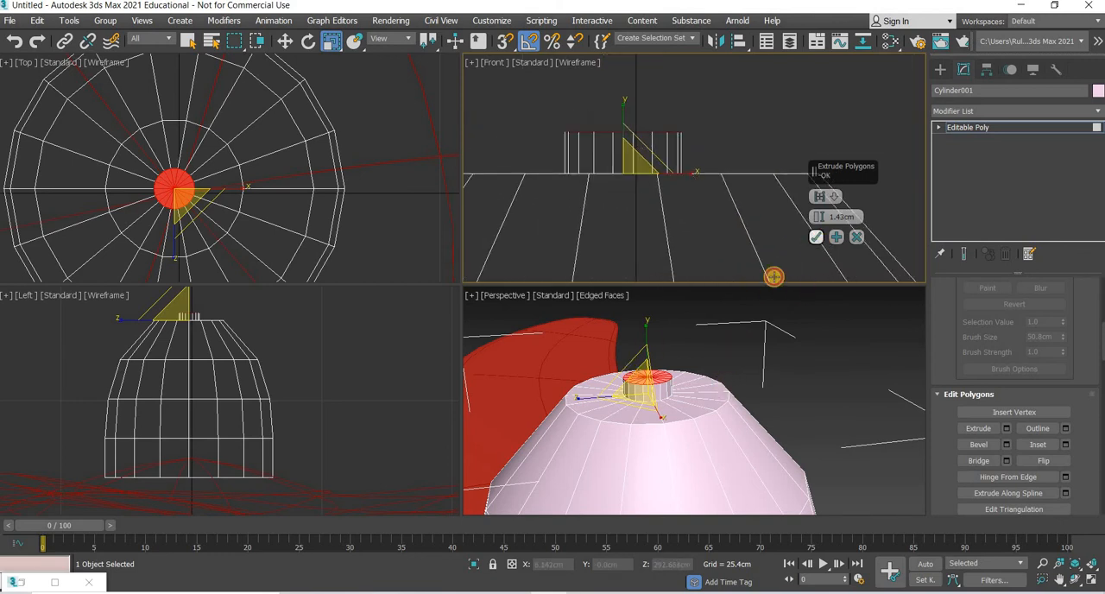
Step: Inset the collar's top polygons by 3.196 cm and extrude them upward into a tall rod with an open top
click(1066, 445)
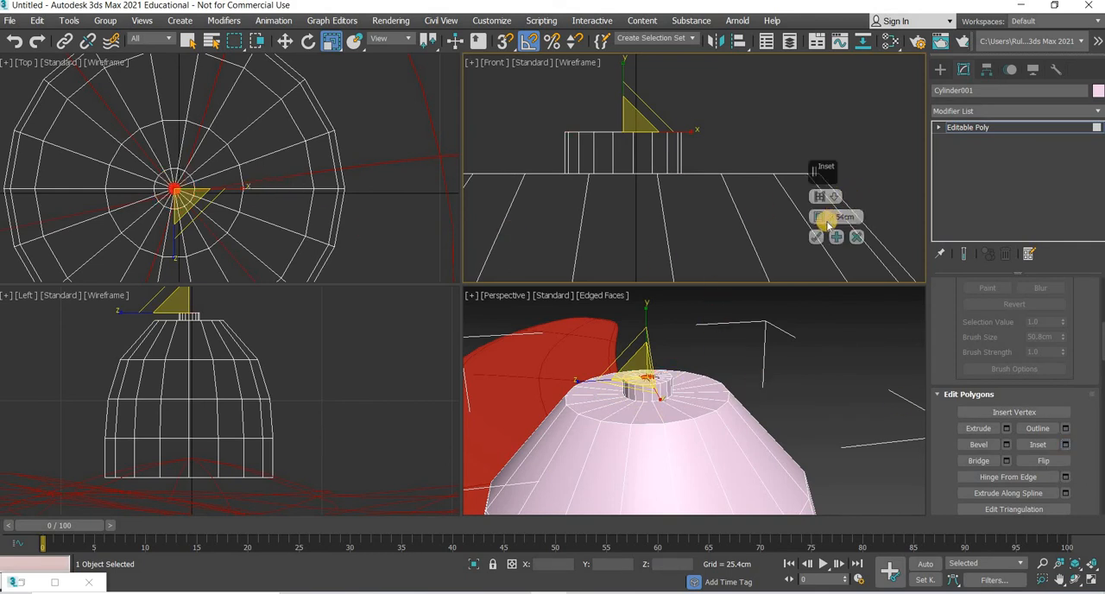
drag(821, 198, 821, 198)
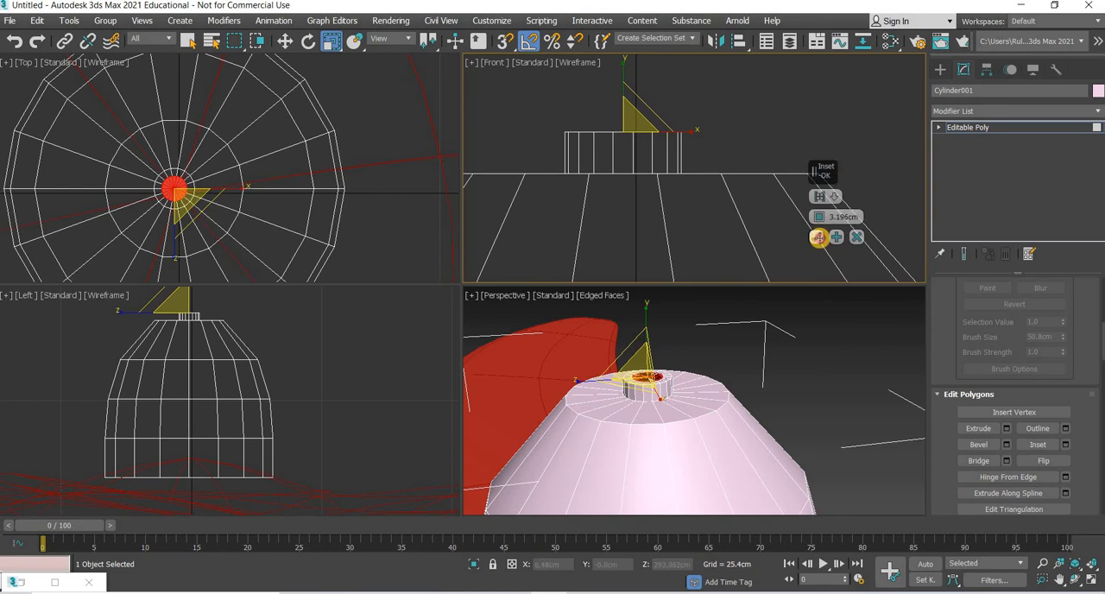
click(1006, 428)
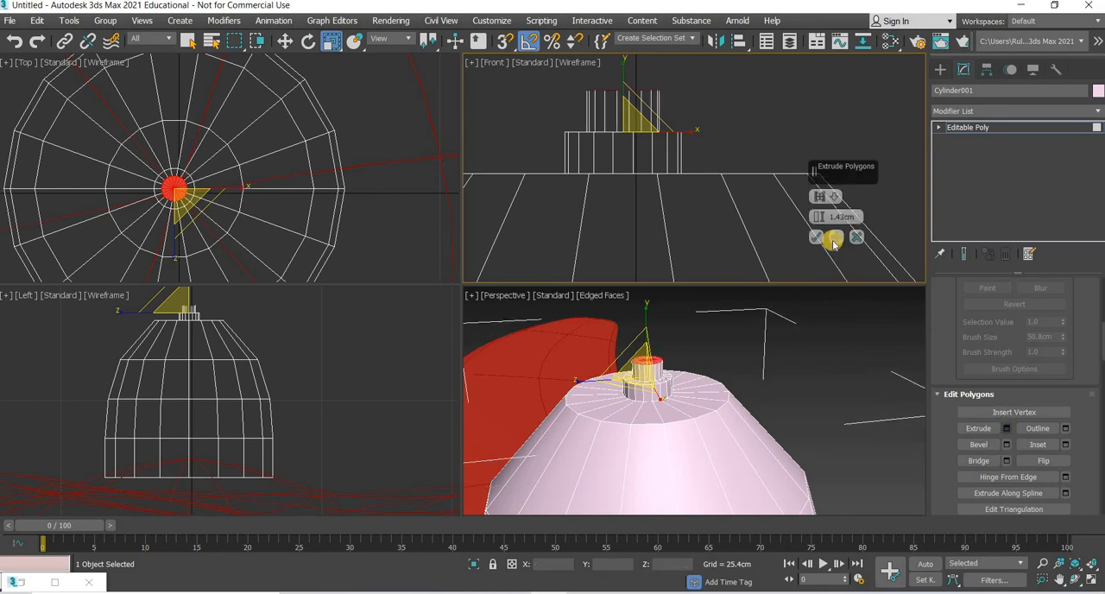
mouse_move(816, 221)
mouse_down()
mouse_move(826, 101)
mouse_move(818, 241)
mouse_up()
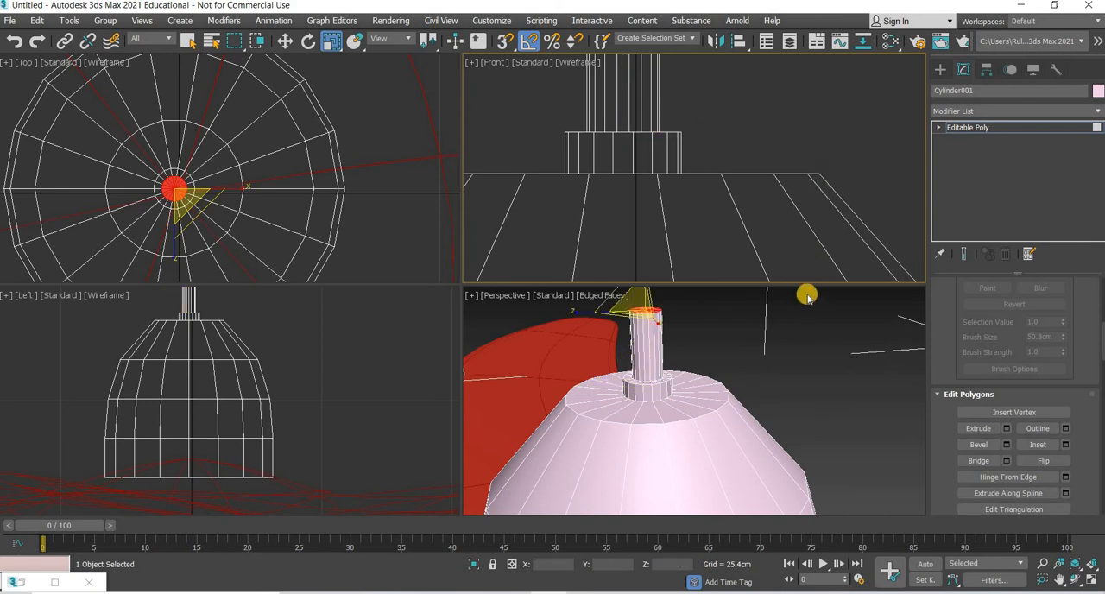
click(808, 312)
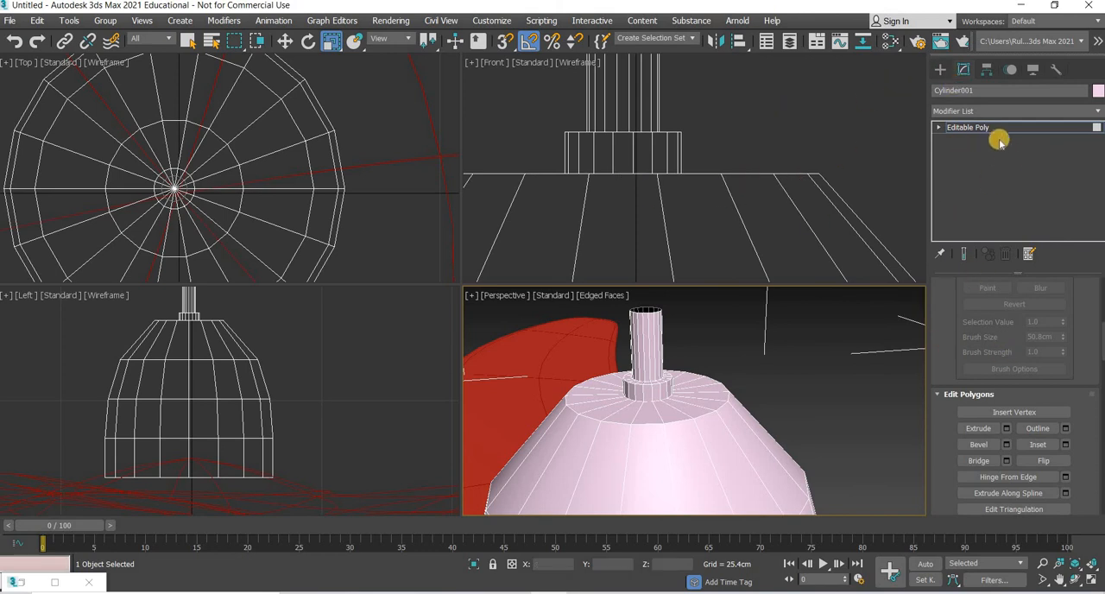
Step: Turn on NURMS subdivision for the housing with 2 display iterations and examine the smoothed collar
scroll(1035, 360, down, 10)
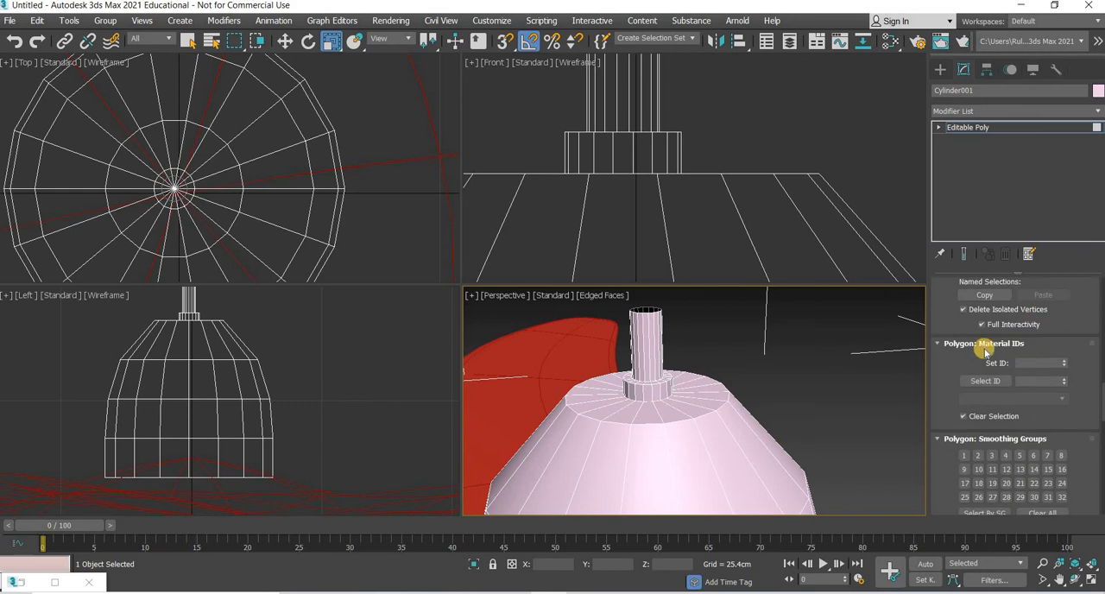
scroll(1003, 357, up, 2)
scroll(1079, 367, up, 1)
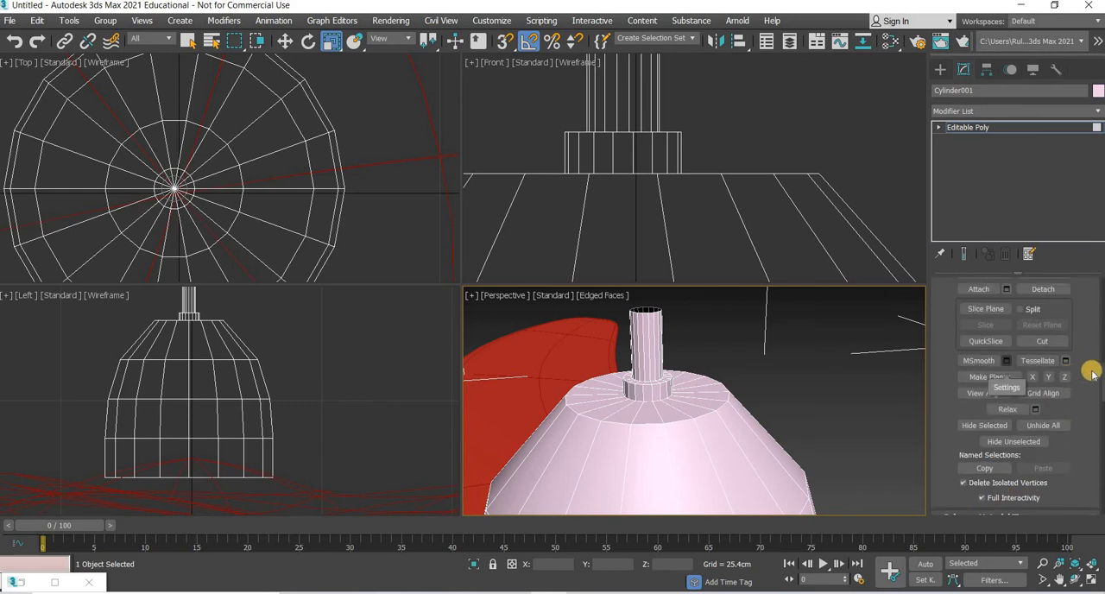
drag(1099, 378, 1102, 311)
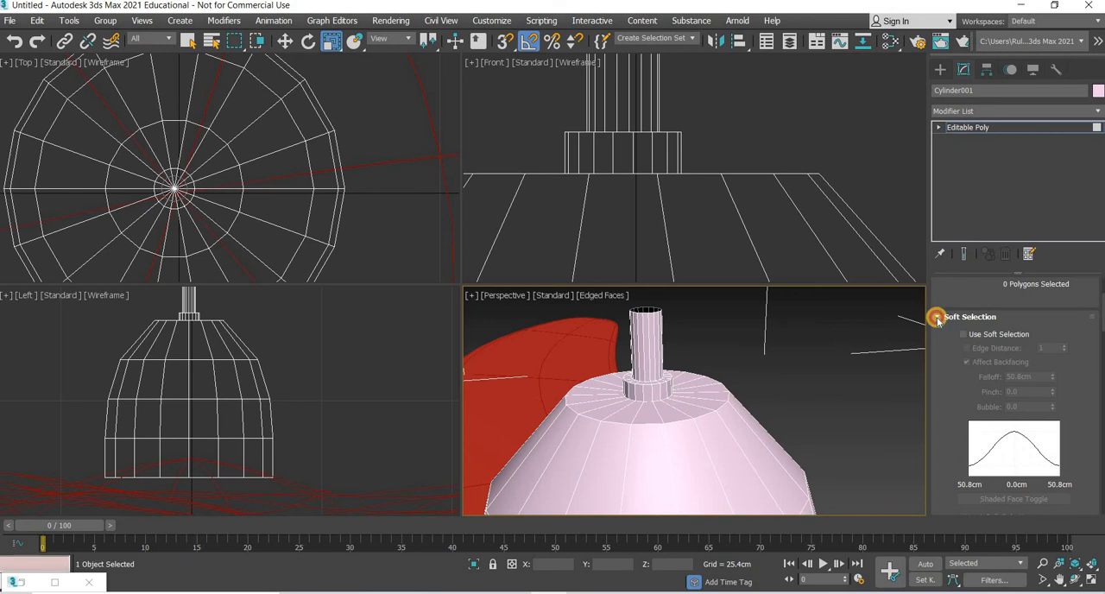
scroll(1087, 352, down, 6)
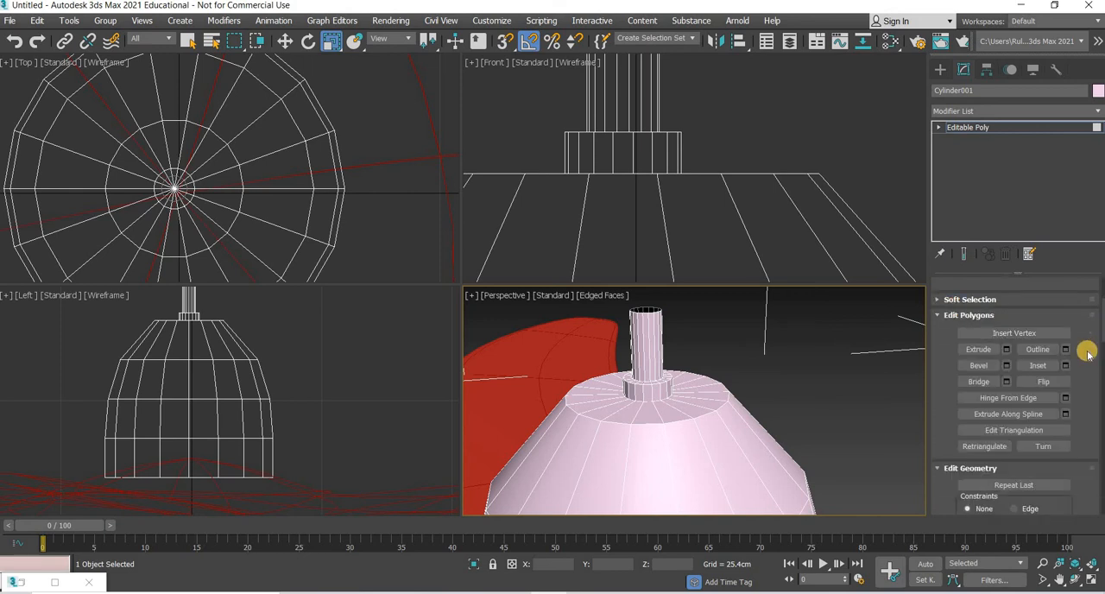
scroll(1087, 352, down, 10)
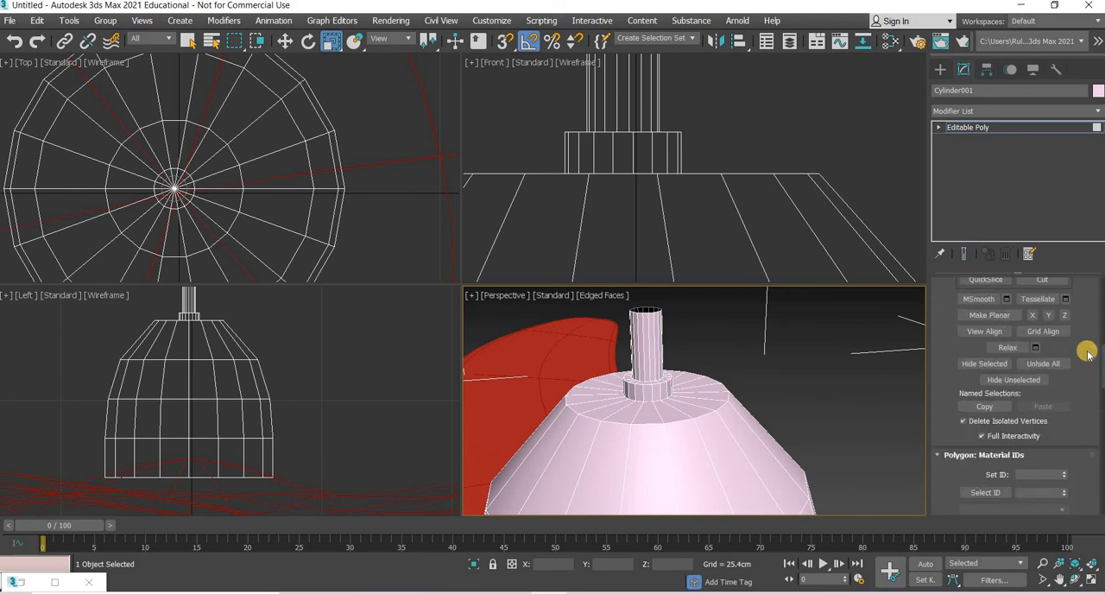
scroll(935, 352, up, 2)
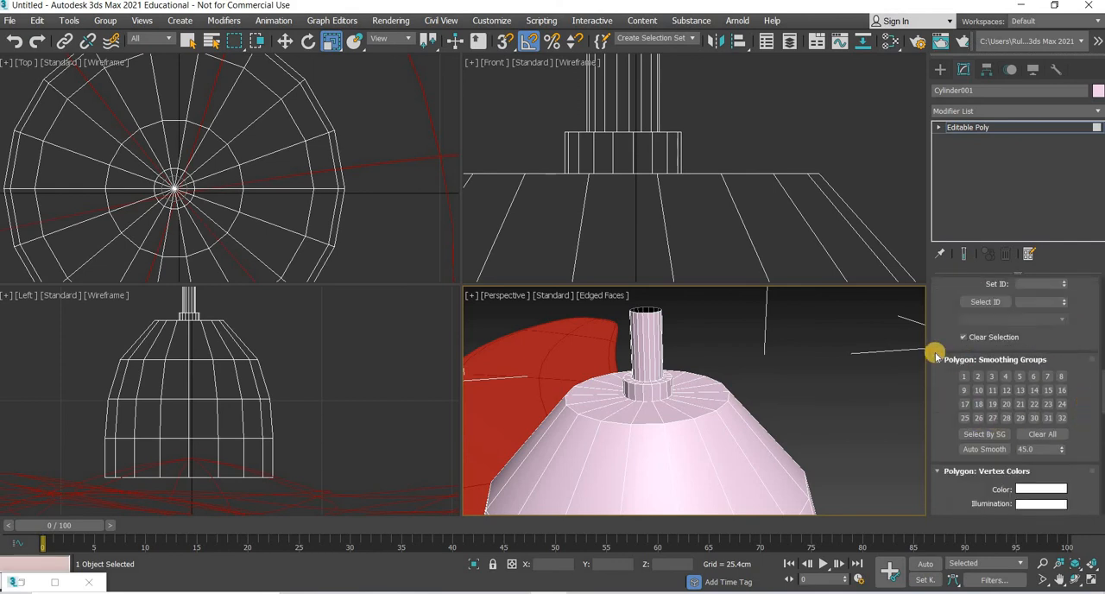
click(935, 352)
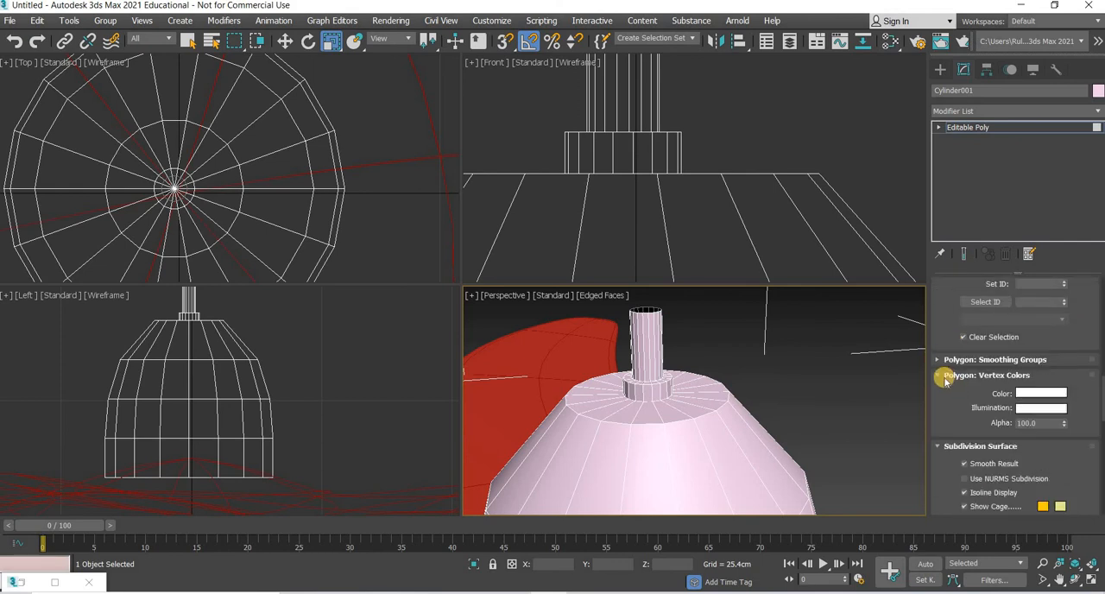
click(939, 376)
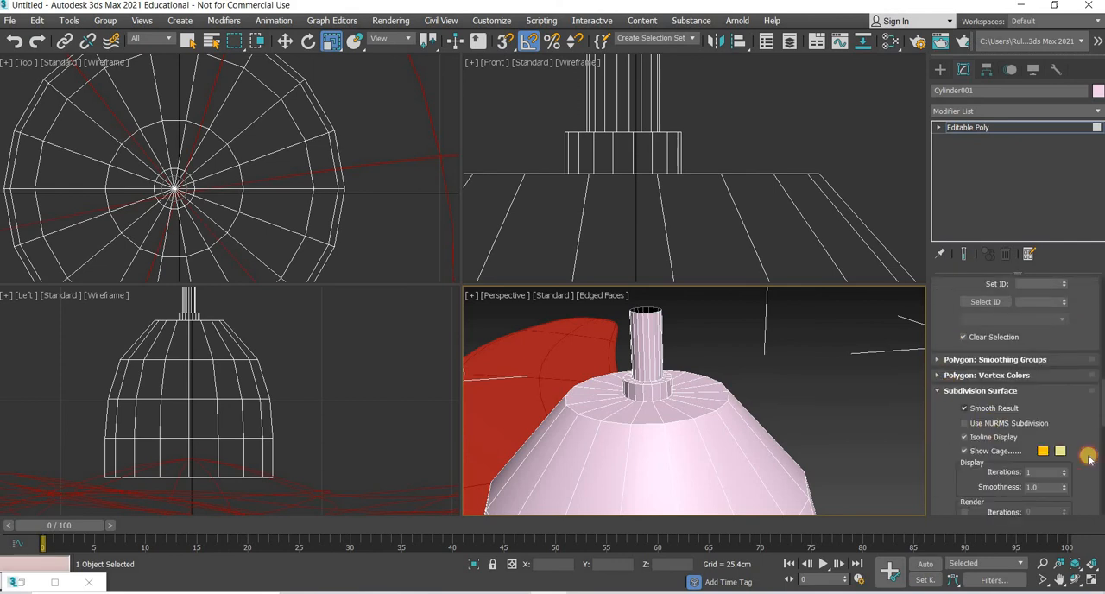
key(ctrl+q)
click(1065, 468)
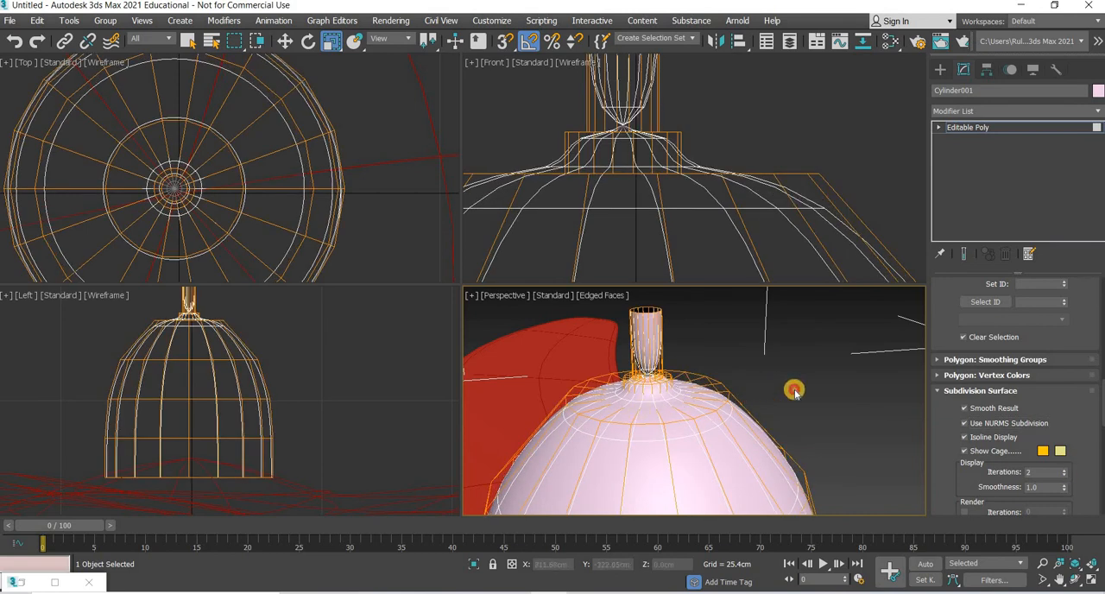
scroll(687, 393, up, 3)
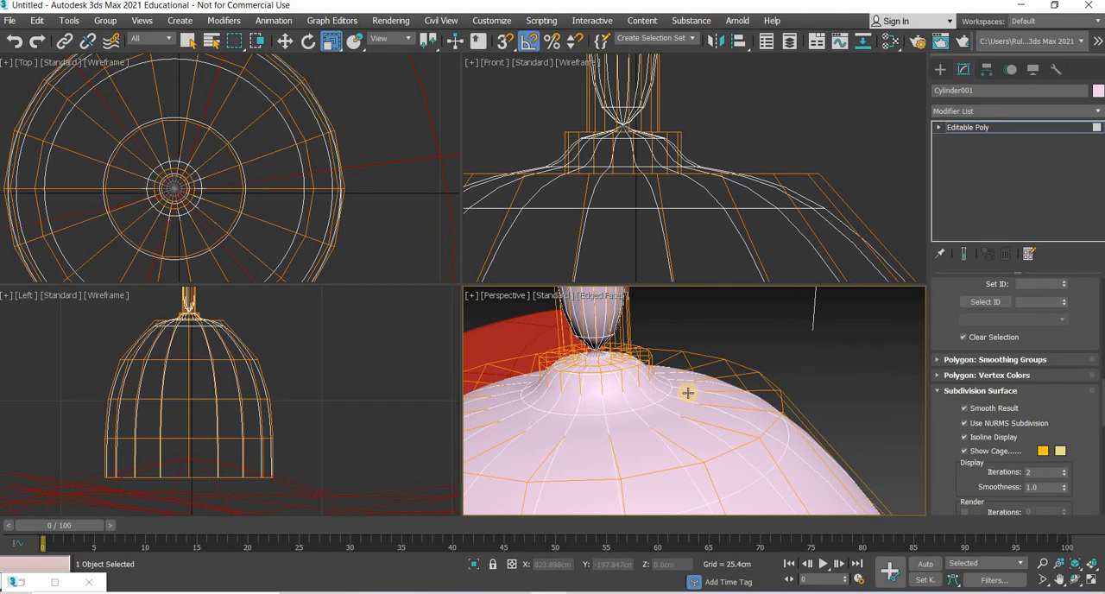
Step: Undo the subdivision, the rod and the inset, going back to the short collar with its top polygons selected
key(ctrl+z)
key(ctrl+z)
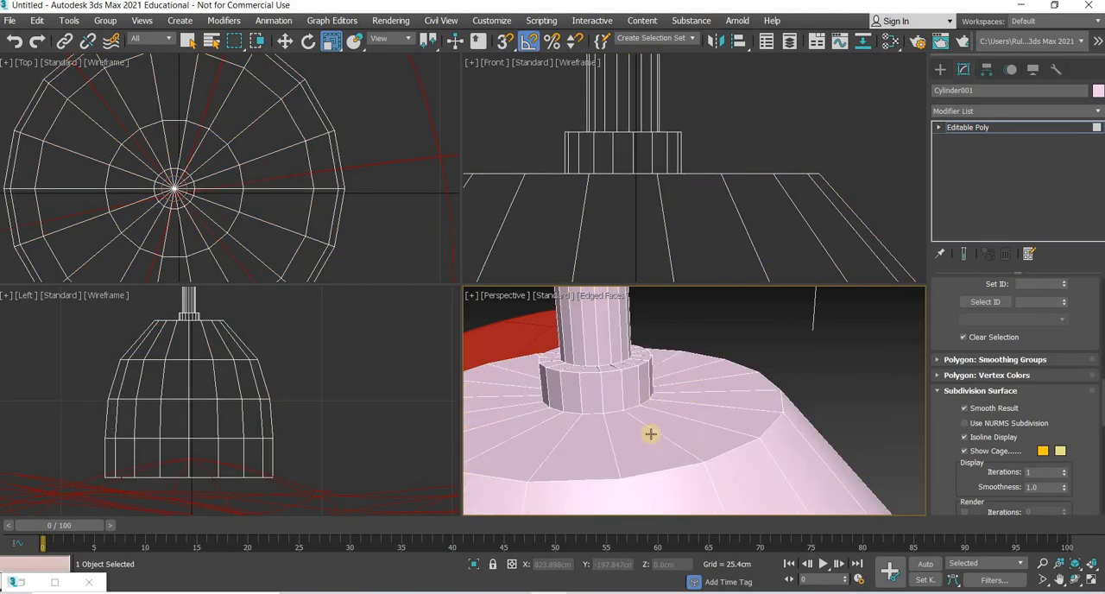
alt+middle_drag(650, 433, 819, 402)
key(ctrl+z)
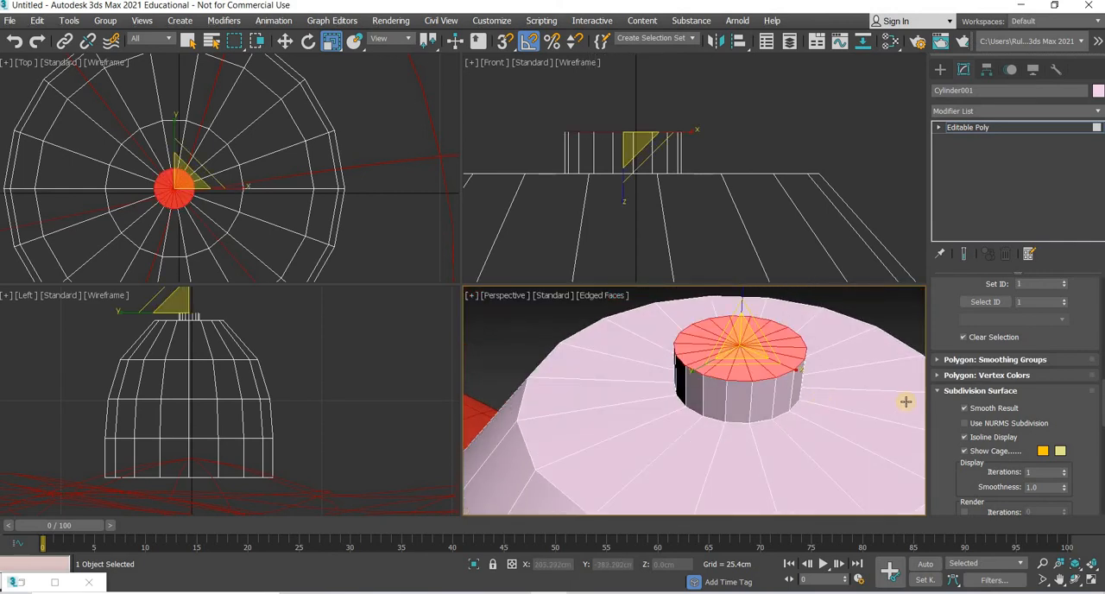
scroll(1058, 412, up, 10)
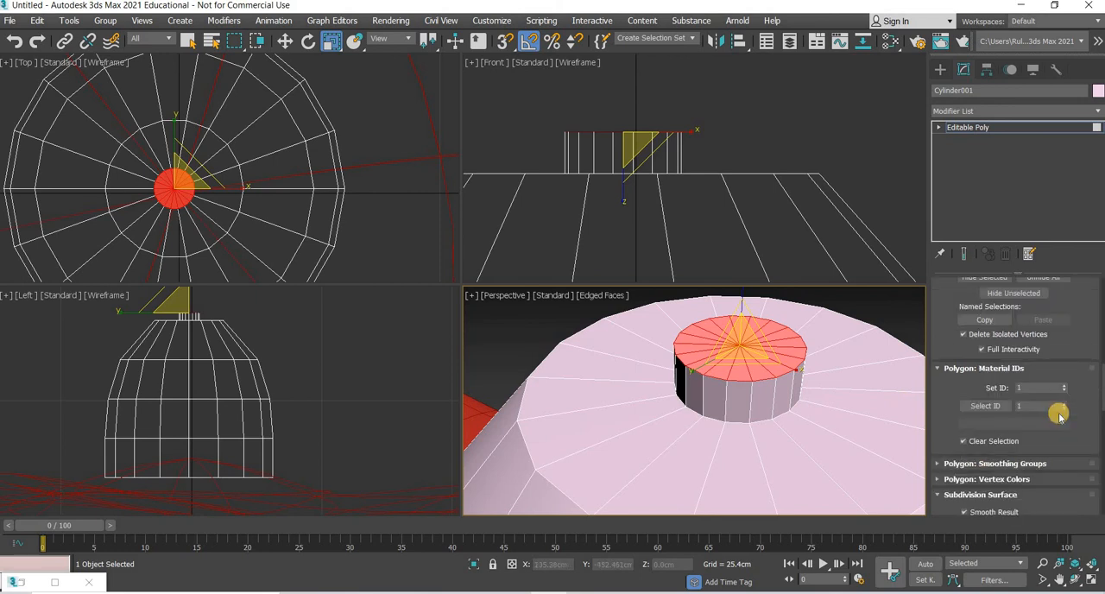
scroll(1068, 422, up, 5)
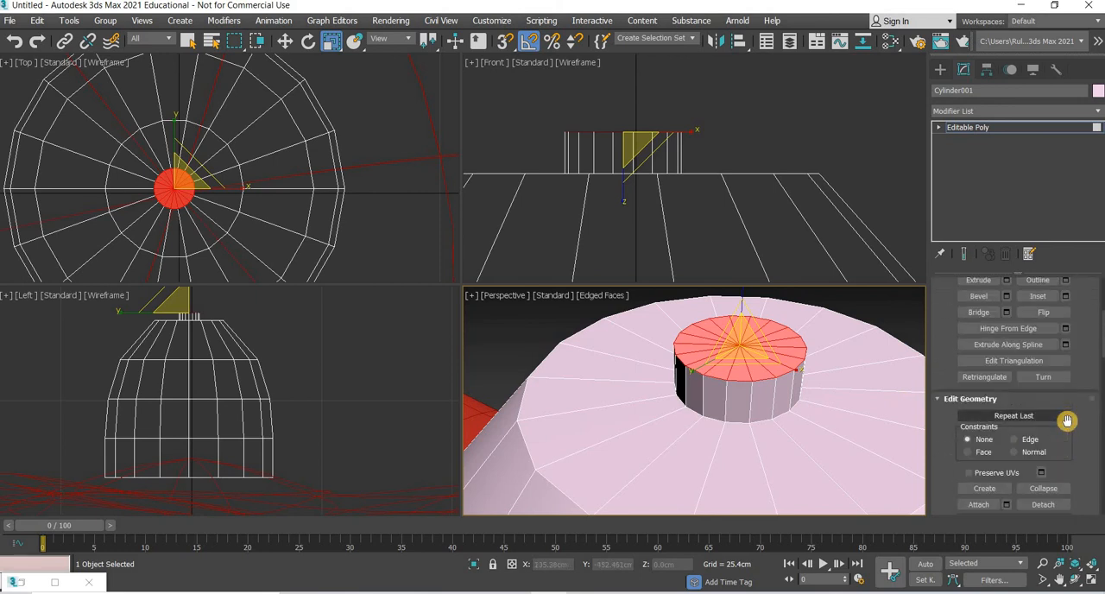
click(1065, 348)
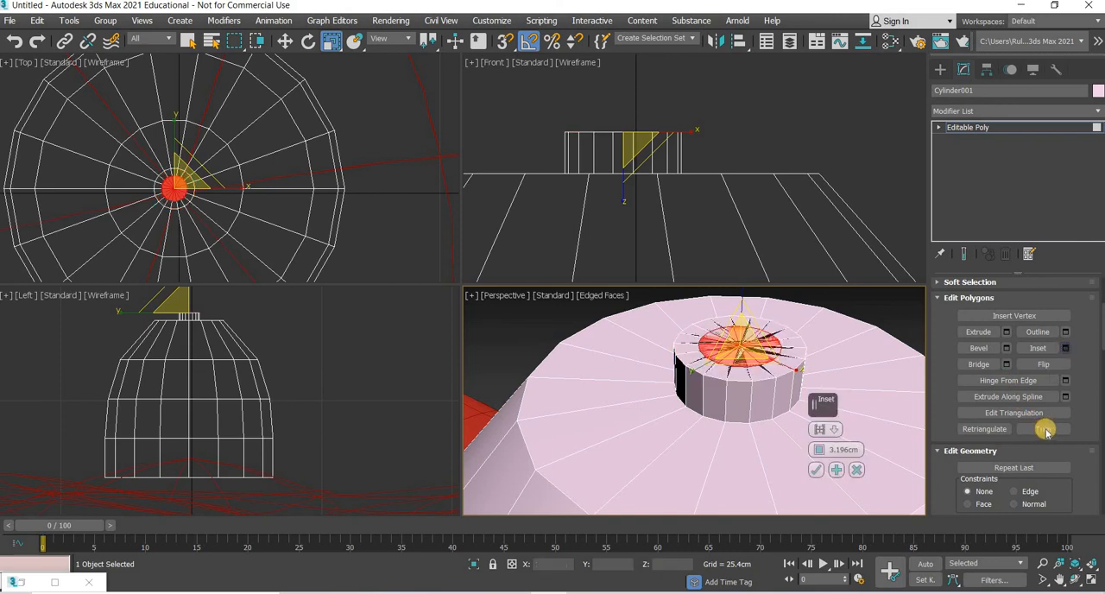
right_click(821, 458)
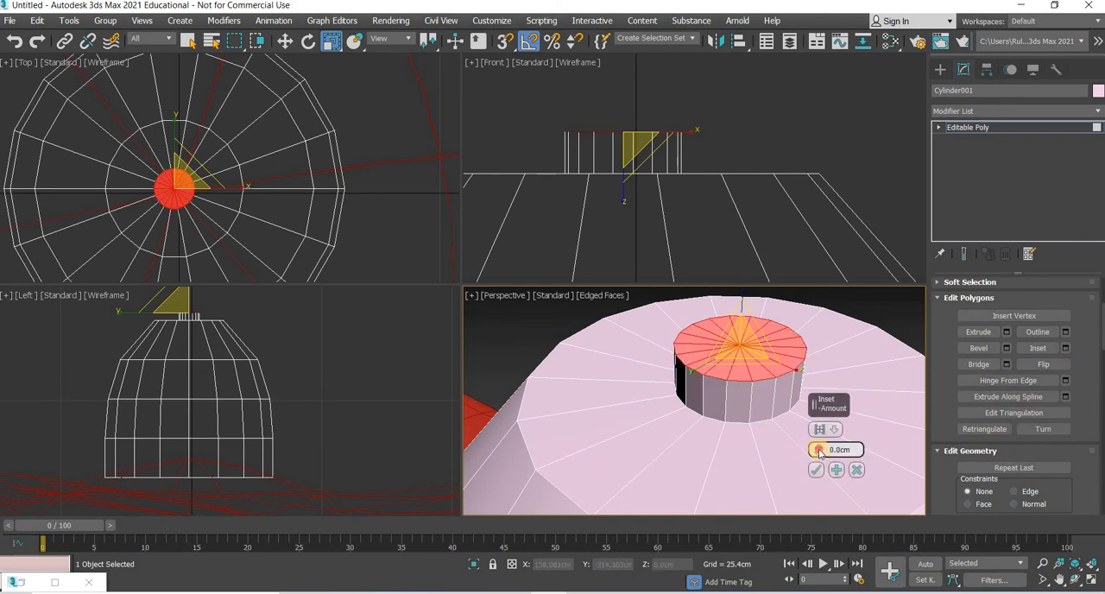
drag(820, 449, 818, 447)
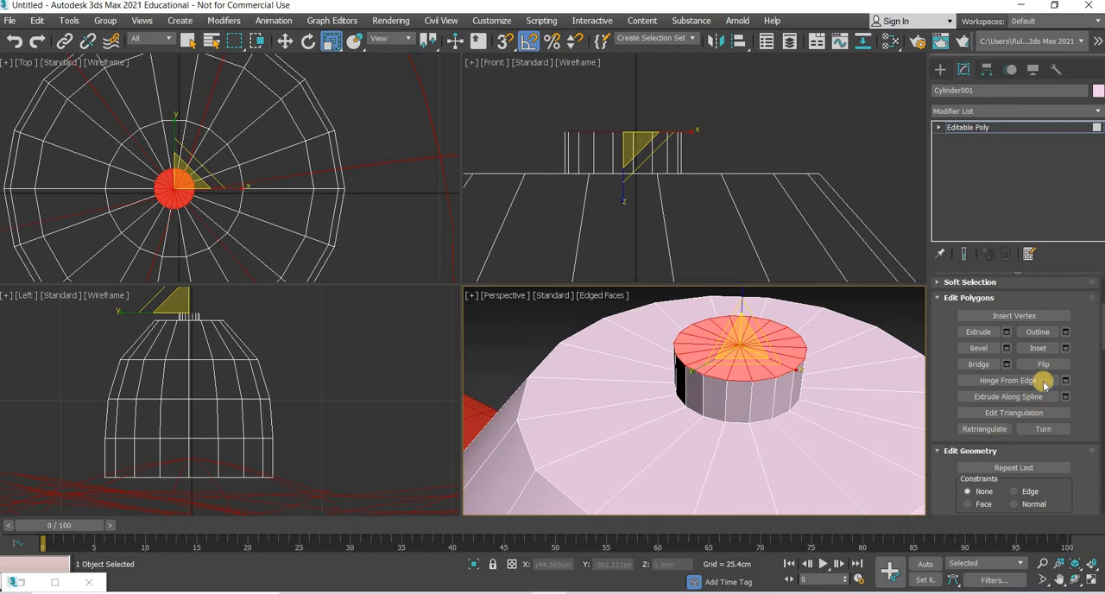
click(1065, 349)
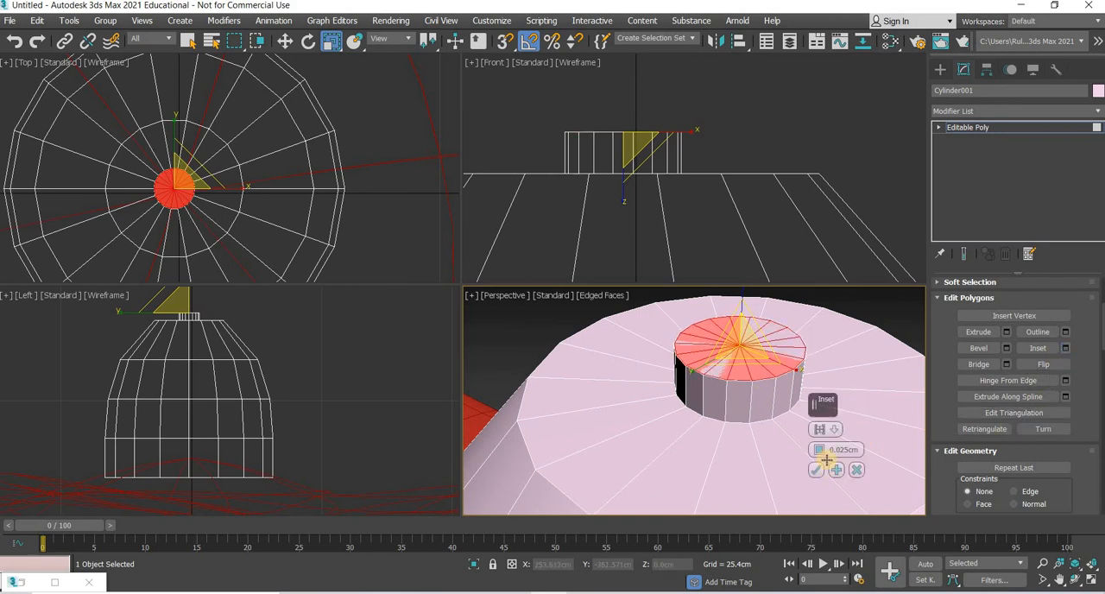
drag(816, 446, 816, 442)
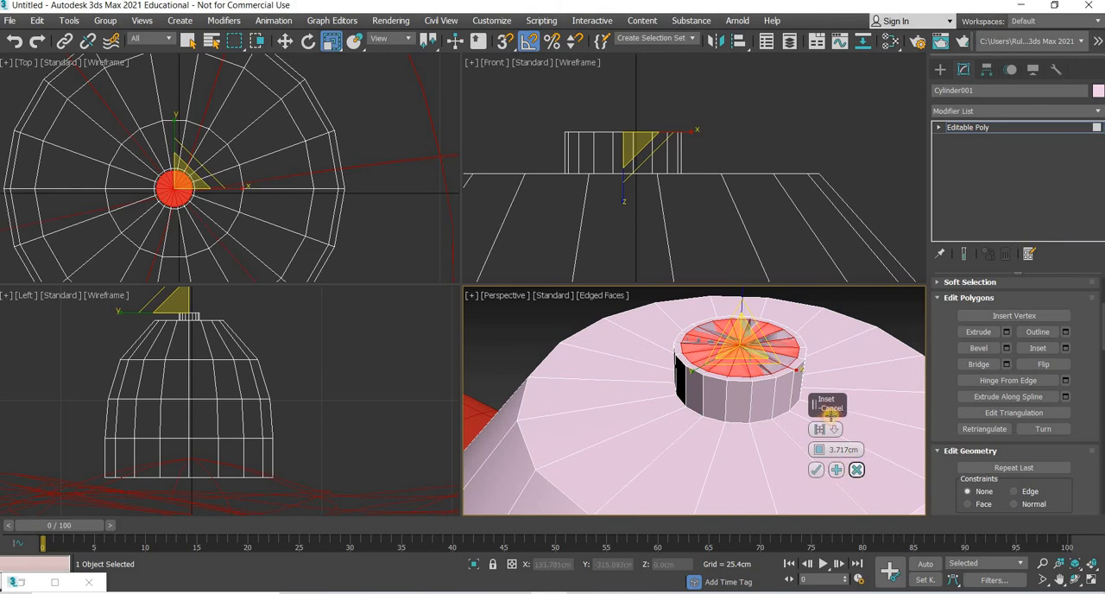
click(855, 471)
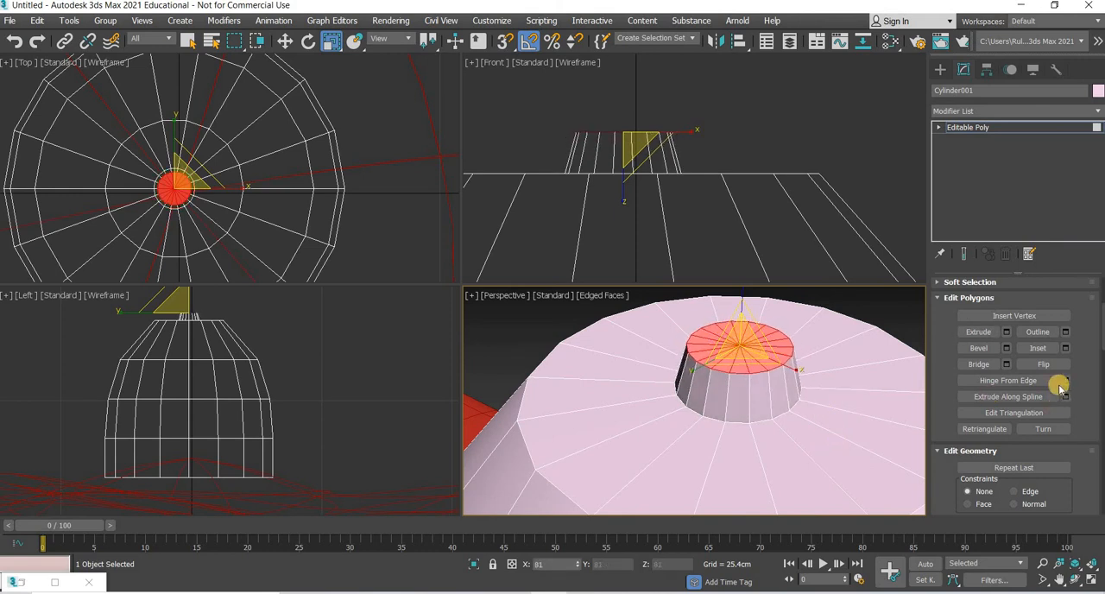
Step: Inset the collar's selected top polygons by about 1.087 cm
click(1065, 348)
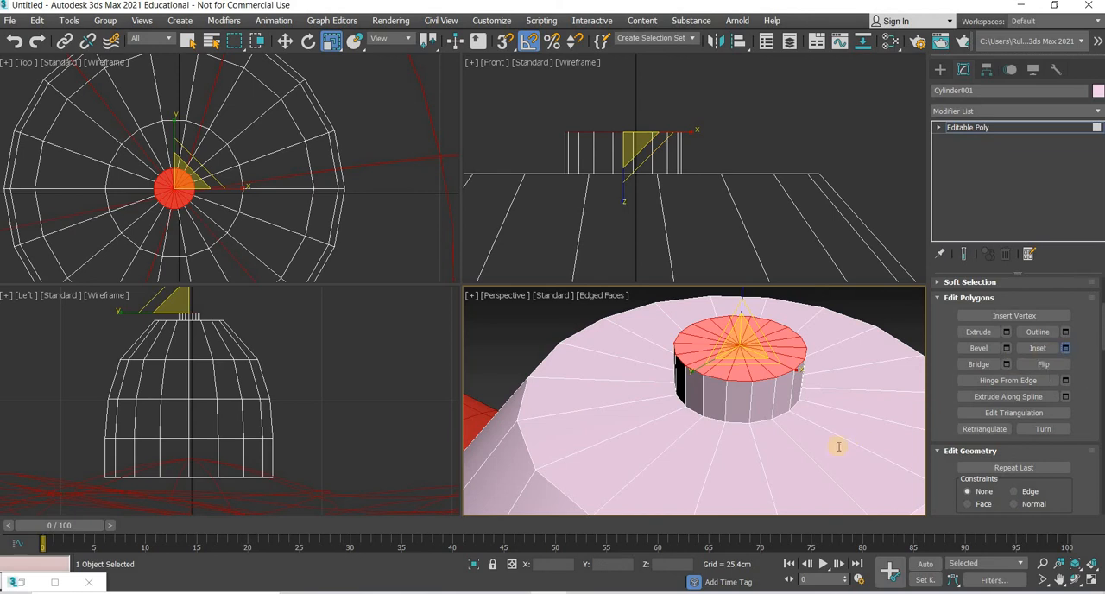
drag(817, 441, 817, 450)
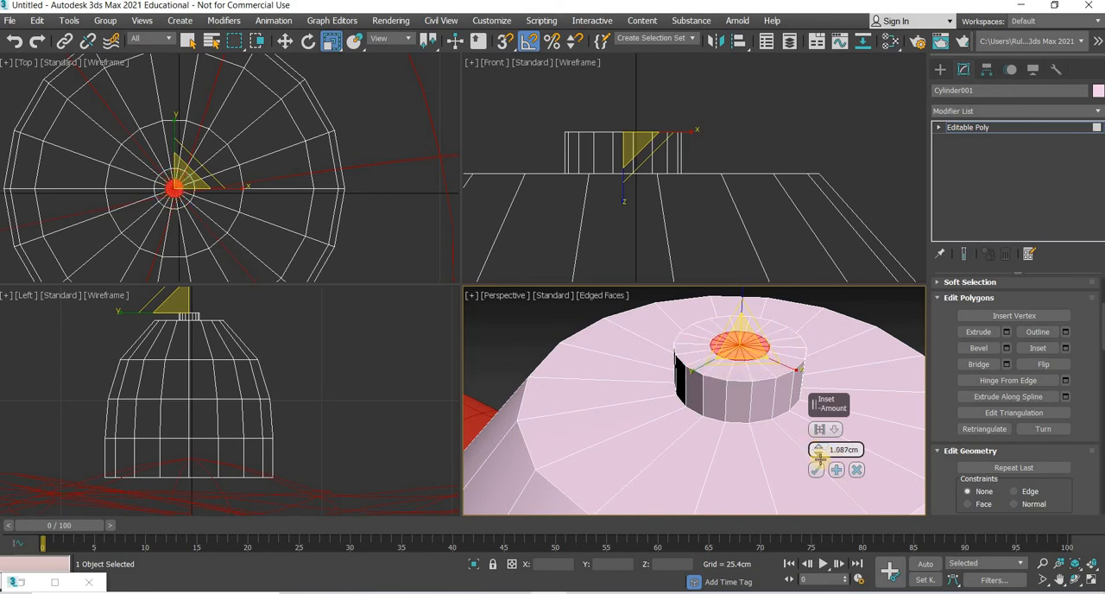
click(817, 471)
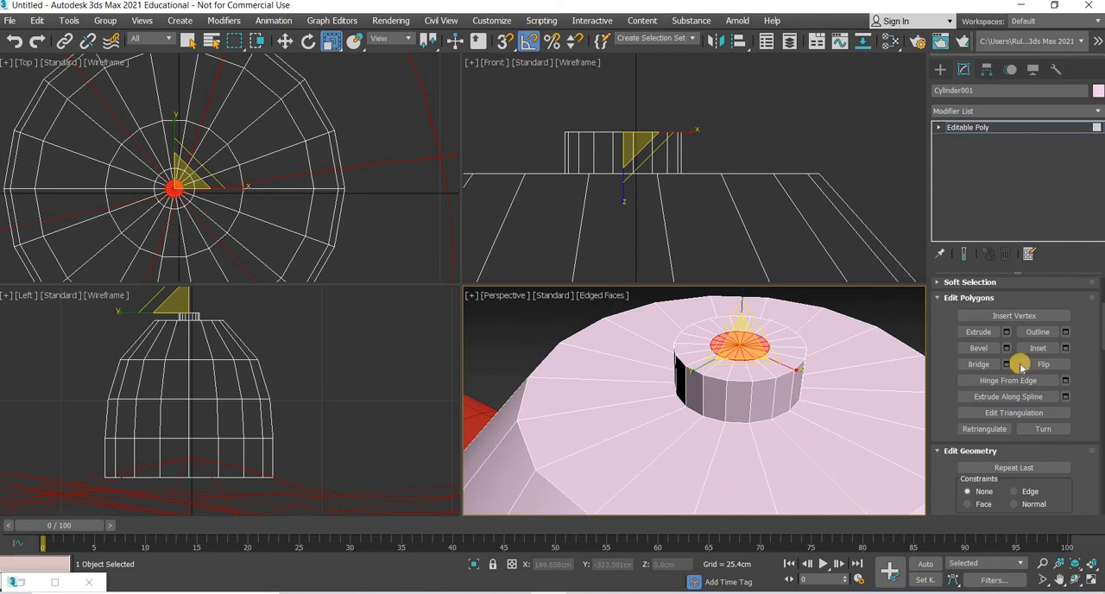
Step: Extrude the inset polygons upward into a short narrow rod and delete its top polygons to leave it open
click(1006, 332)
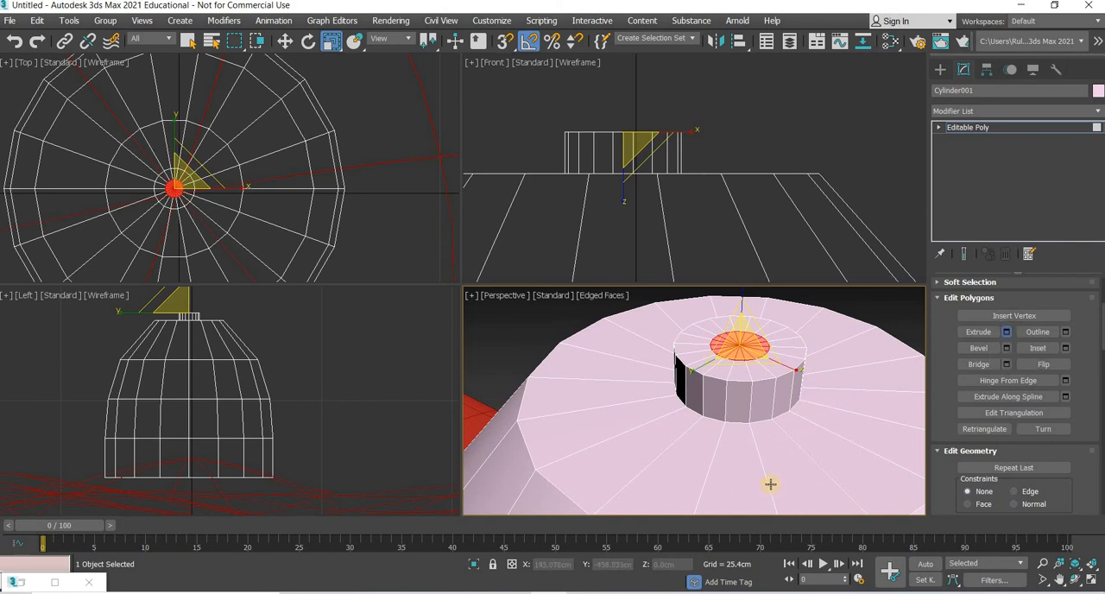
click(815, 470)
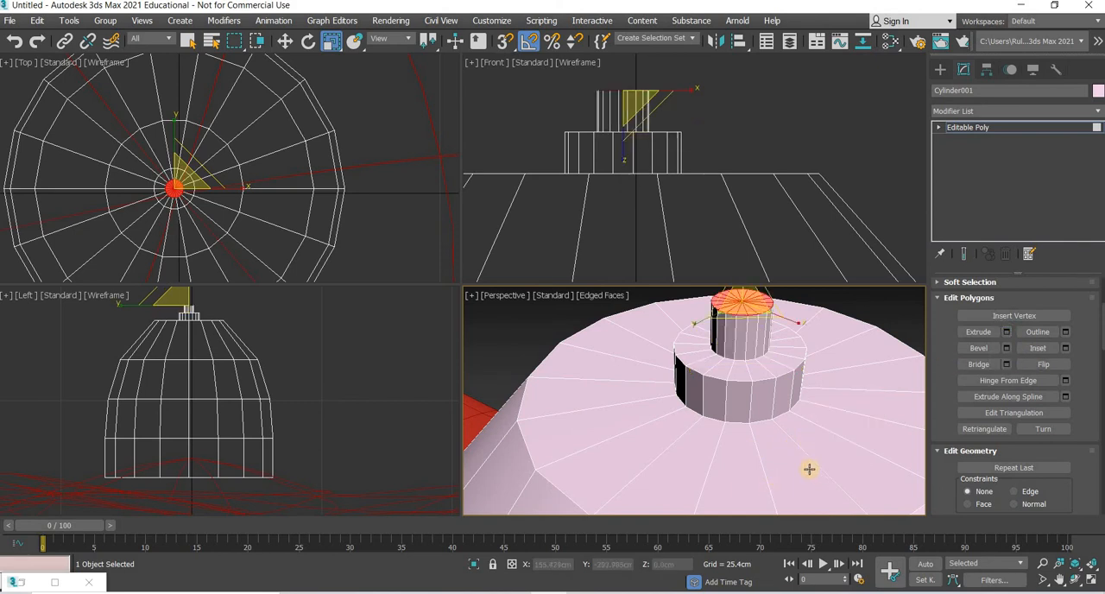
key(Delete)
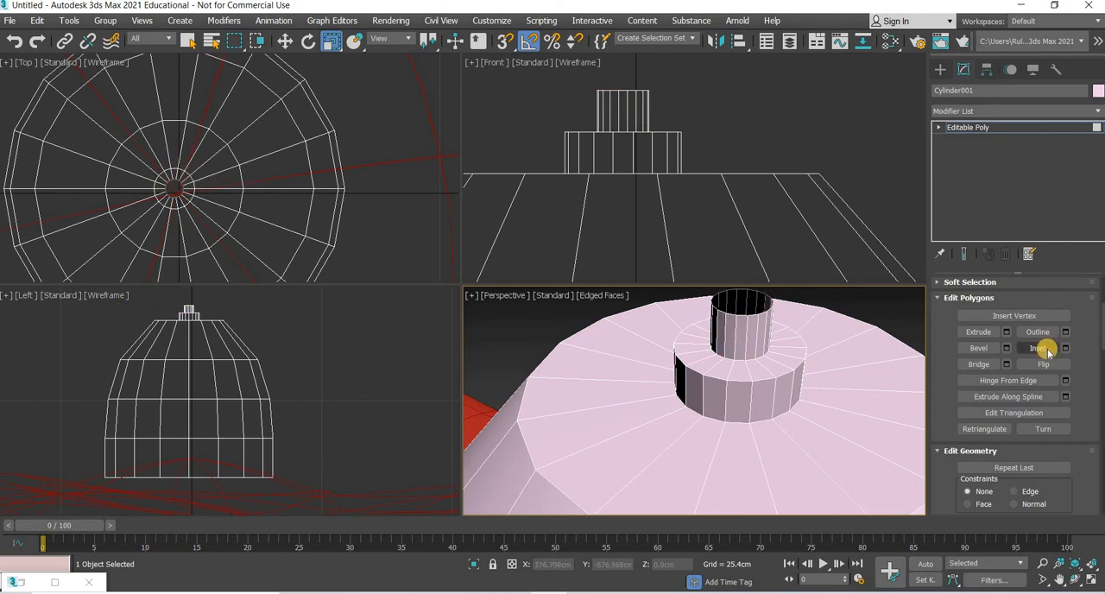
Step: Turn on NURMS subdivision for the housing with 2 display iterations
scroll(1048, 350, down, 8)
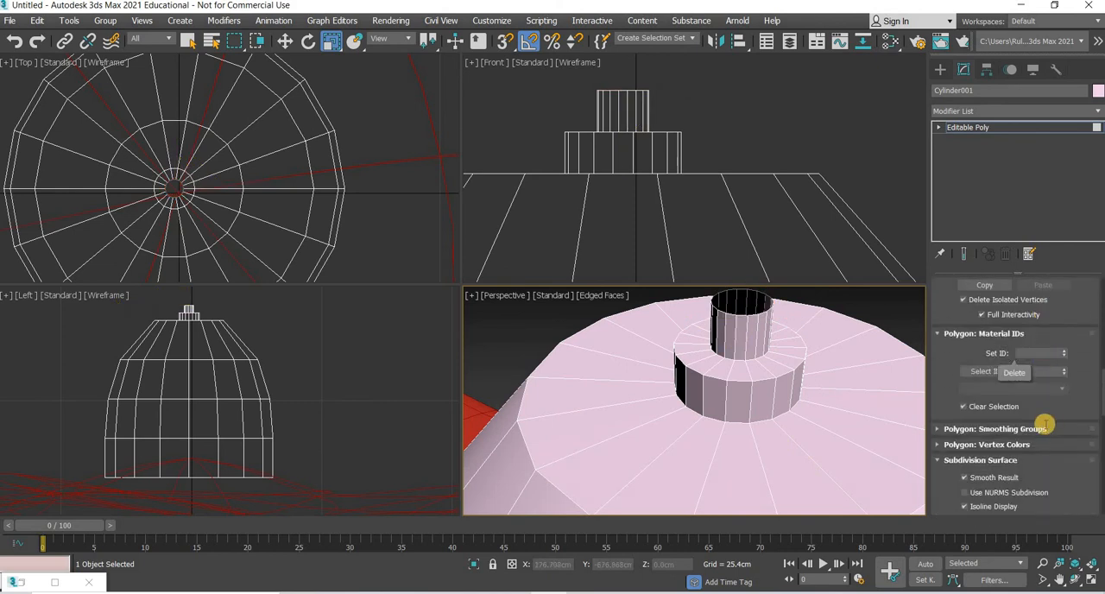
scroll(1030, 404, down, 4)
click(1006, 371)
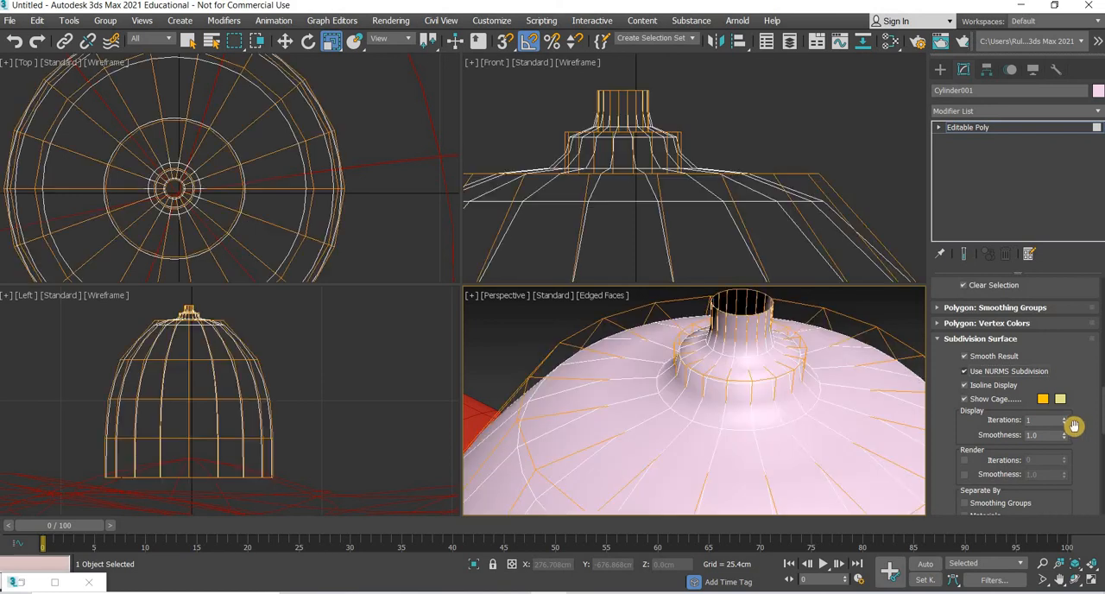
click(1064, 417)
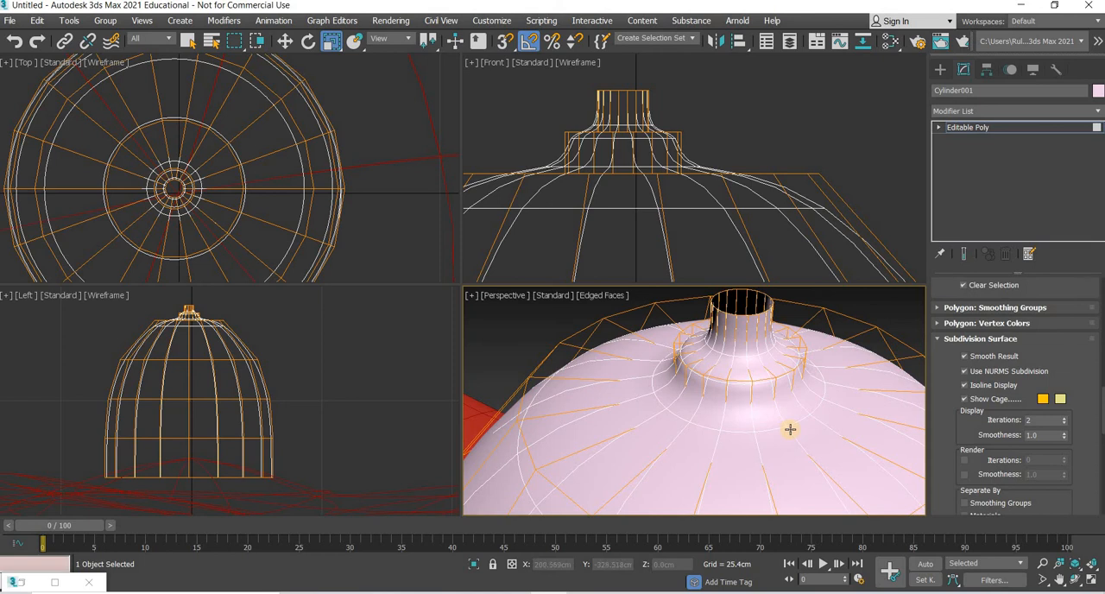
Step: Select the rod's vertical edges and connect them with 1 segment at a slide of -72, close to the rod's base
click(940, 129)
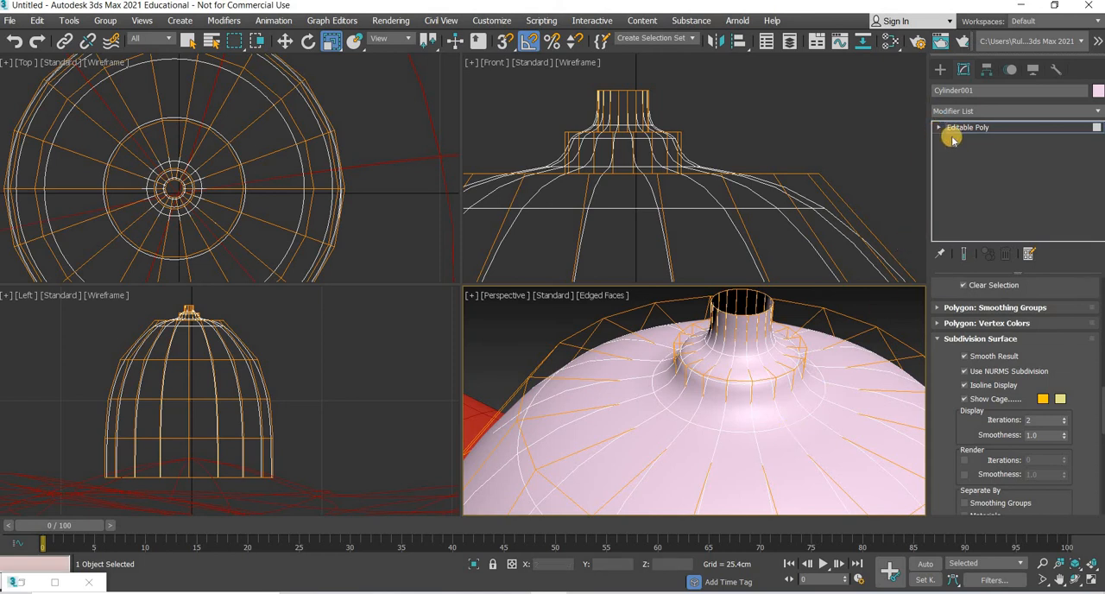
key(2)
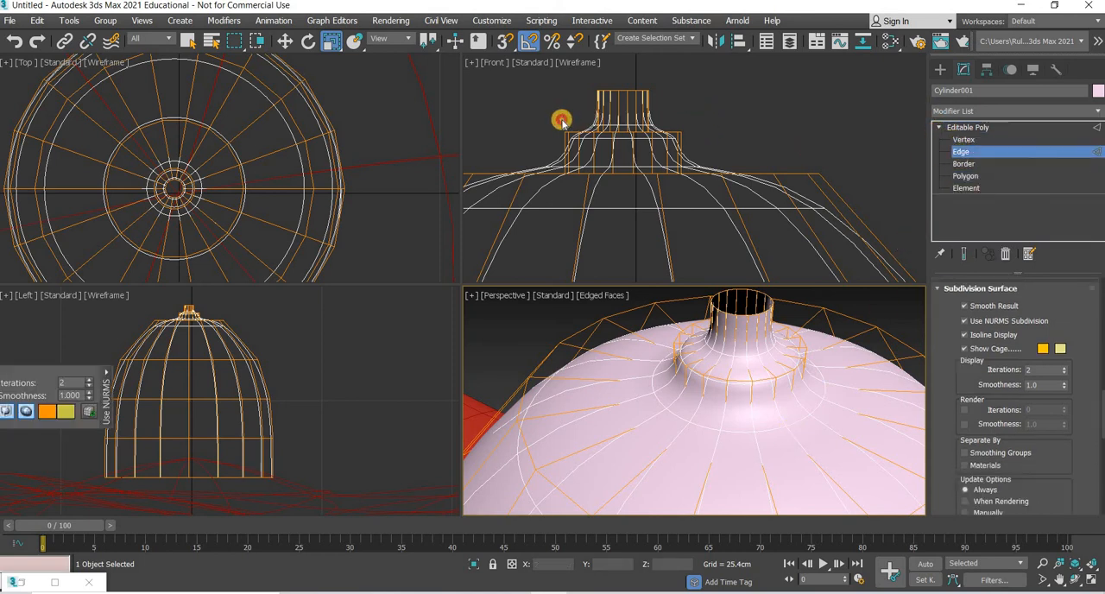
click(562, 121)
click(622, 143)
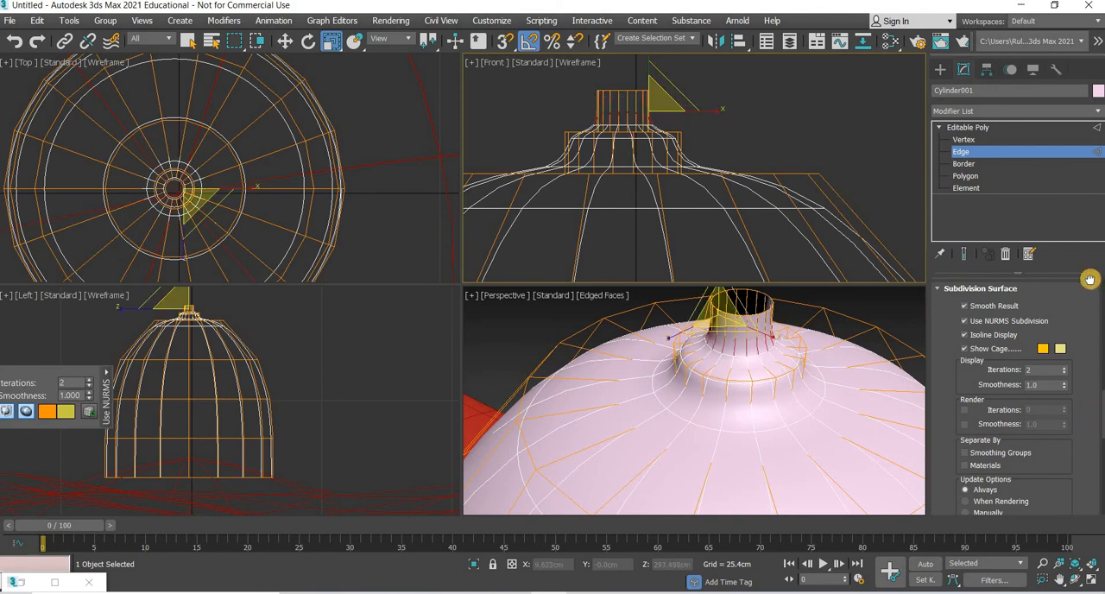
scroll(1087, 380, down, 5)
scroll(1093, 377, up, 8)
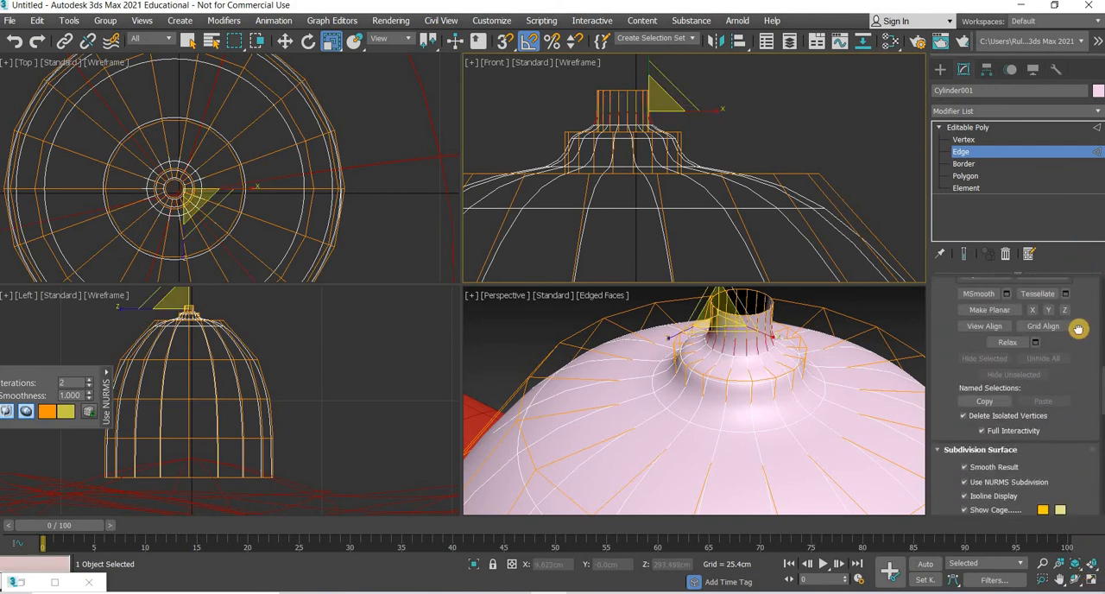
scroll(1093, 362, up, 6)
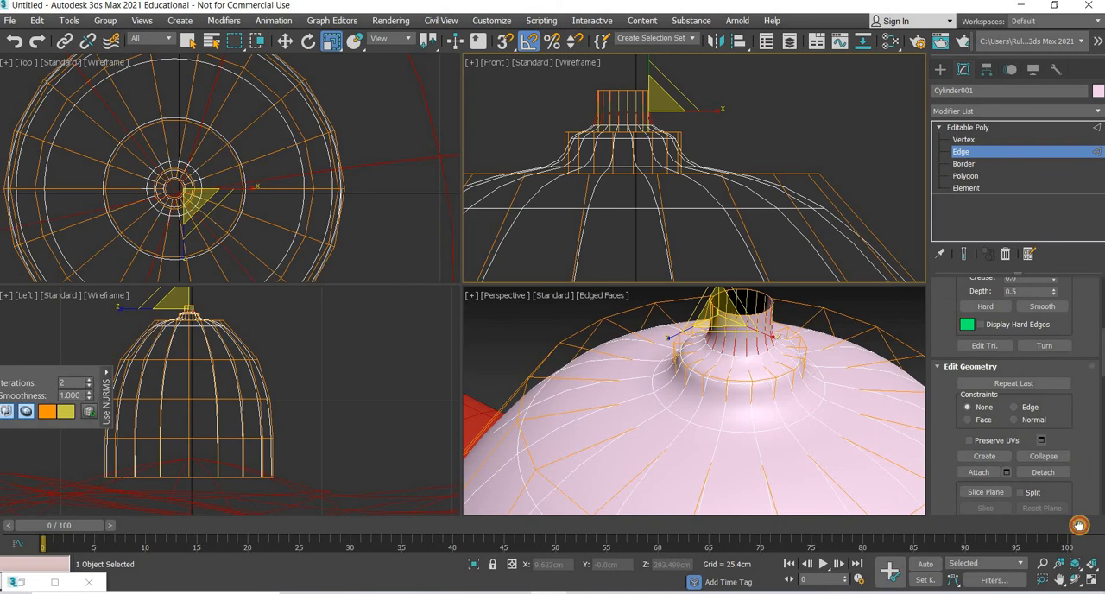
click(1066, 451)
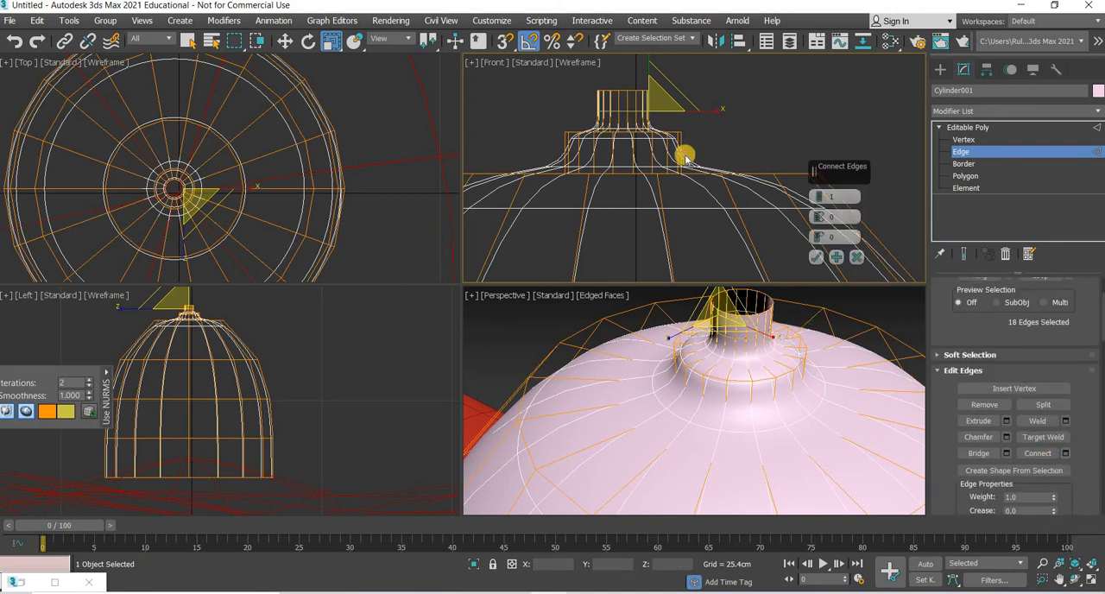
drag(818, 236, 833, 406)
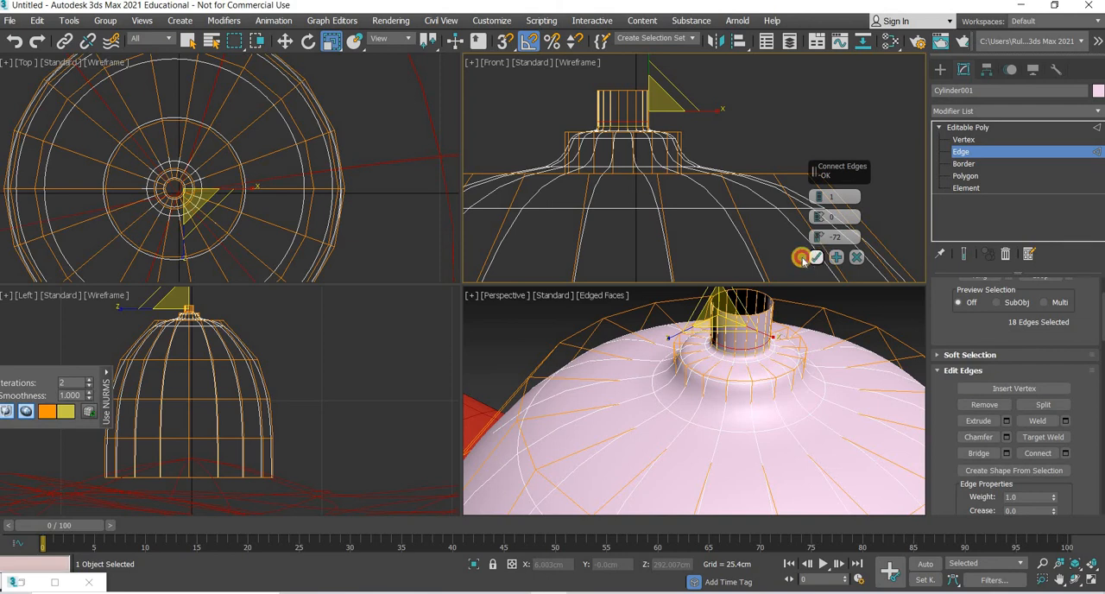
Step: Connect the collar's vertical edges with 2 segments, pinch 100 and slide 0, and leave edge editing with everything deselected
right_click(698, 152)
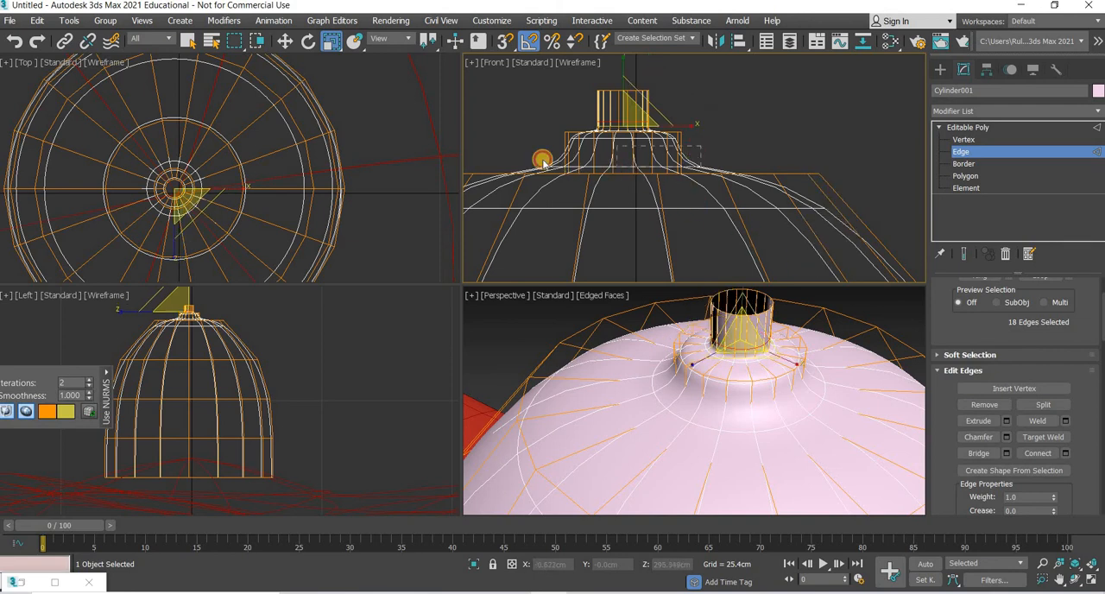
drag(542, 163, 544, 164)
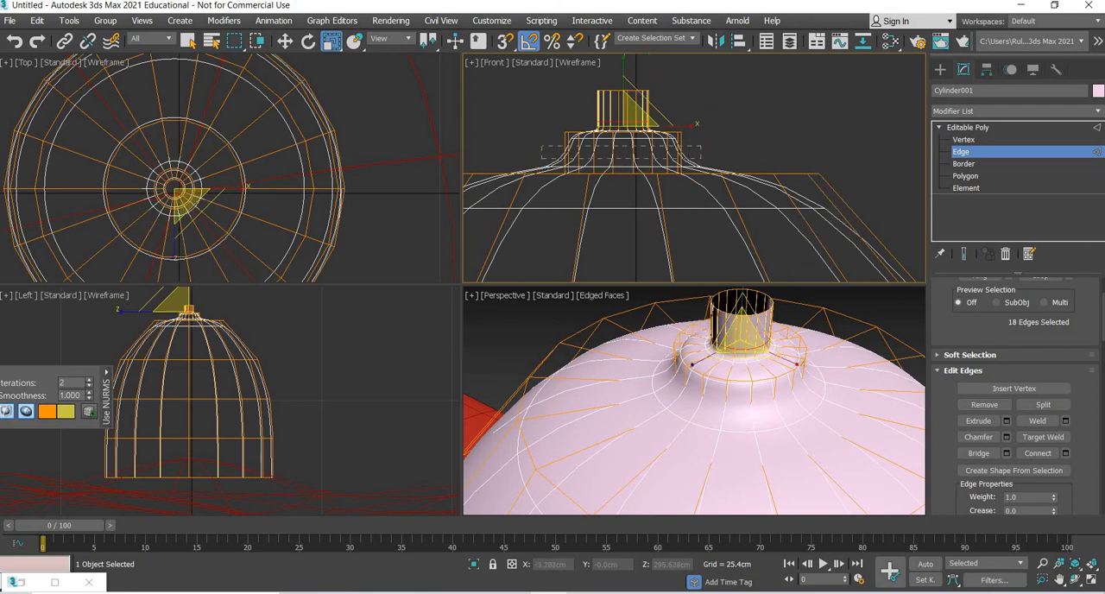
click(1067, 454)
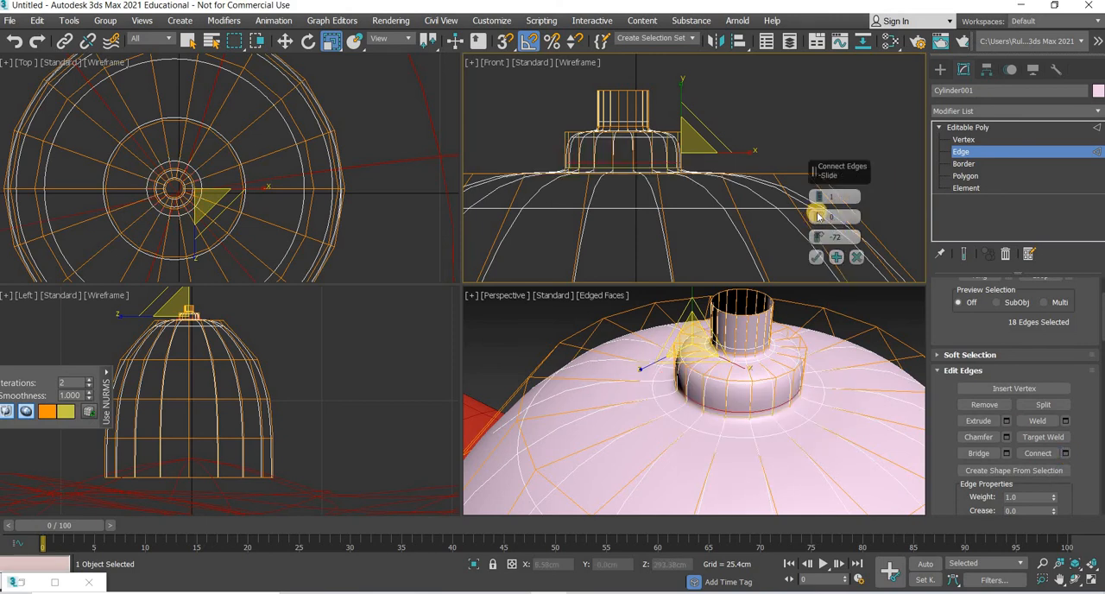
click(819, 194)
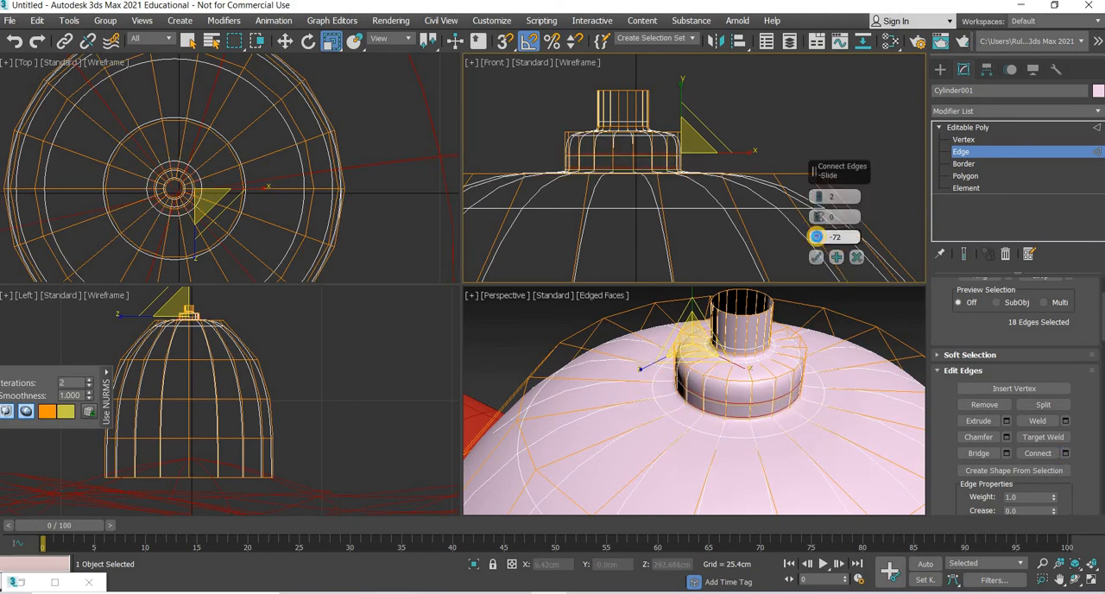
right_click(818, 236)
drag(817, 217, 834, 488)
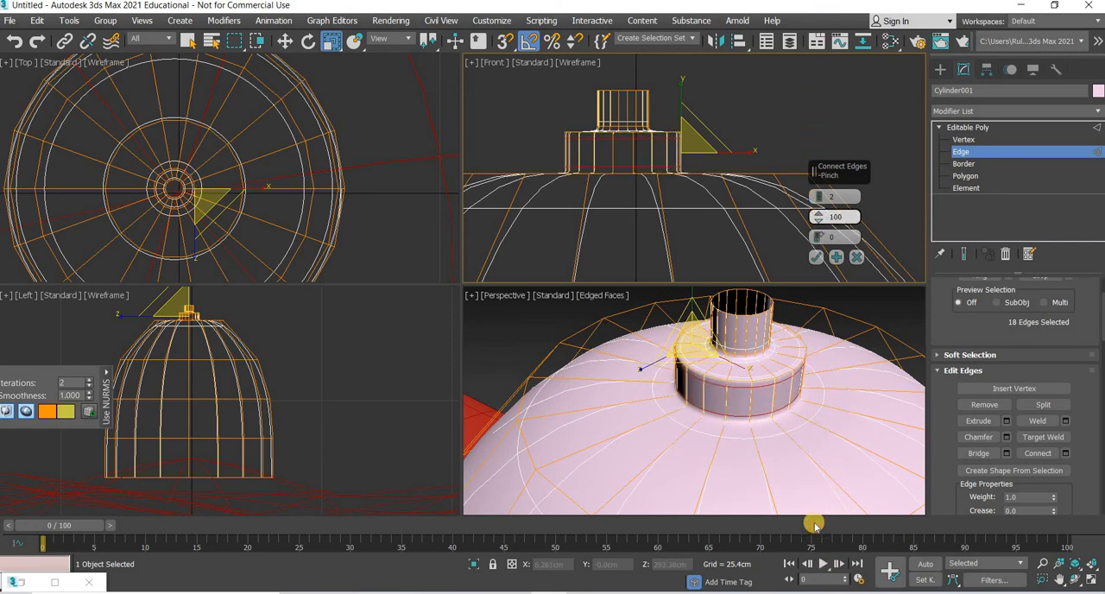
drag(783, 415, 773, 380)
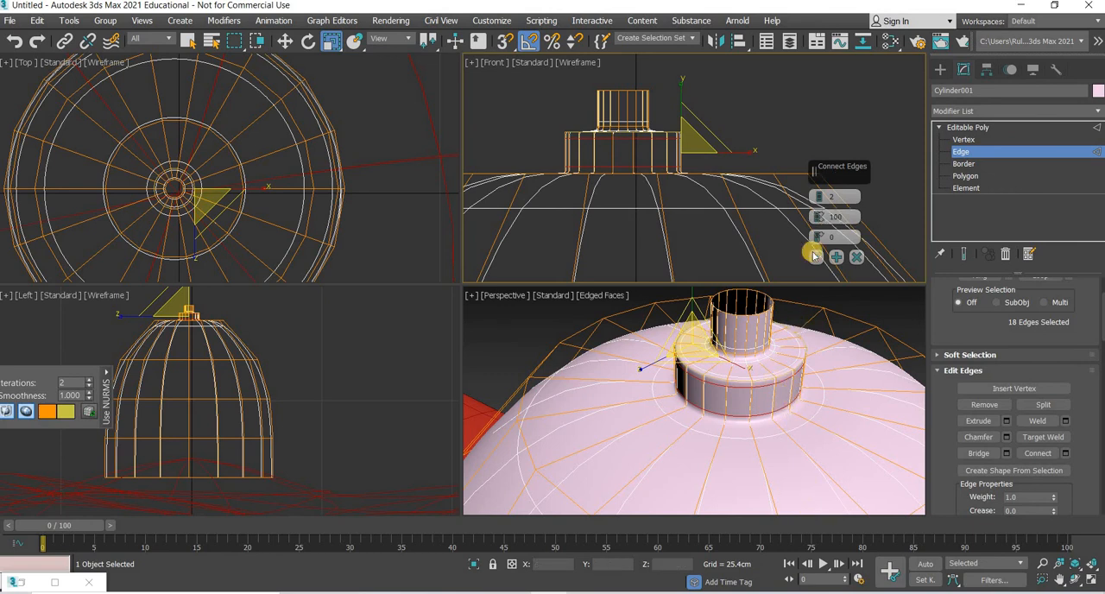
click(940, 69)
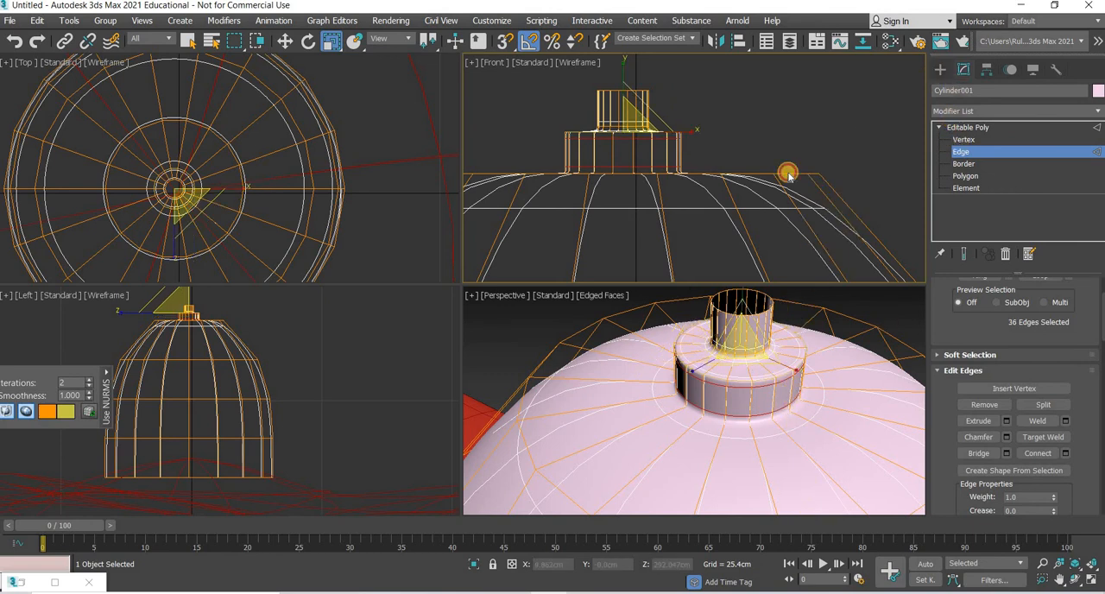
key(ctrl+d)
Step: Select the dome housing and scale it down along its vertical axis to about 82 percent
scroll(708, 388, down, 5)
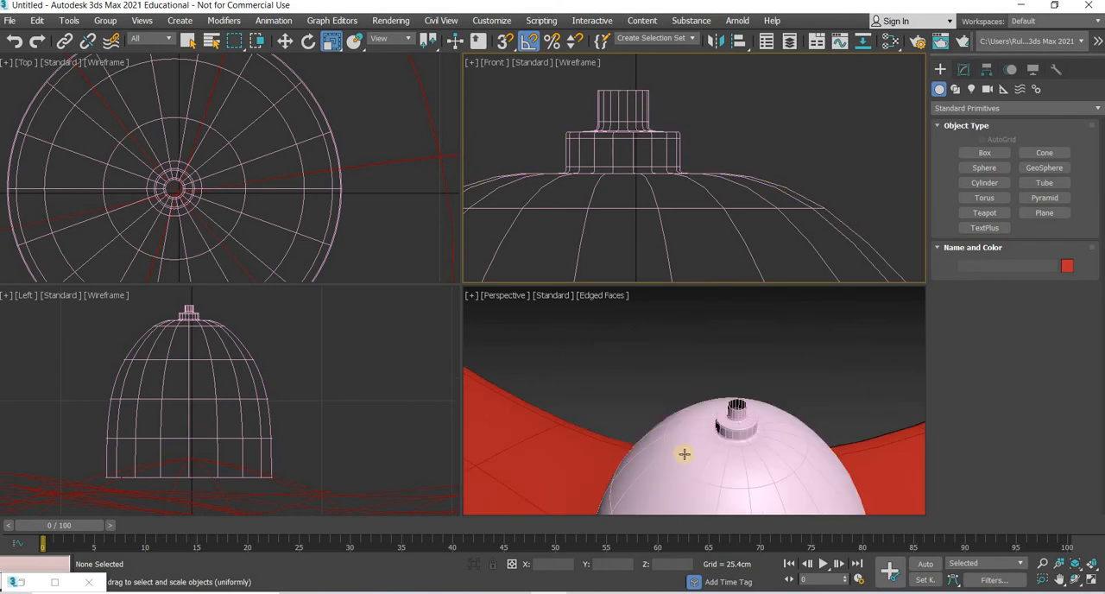
alt+middle_drag(683, 453, 728, 392)
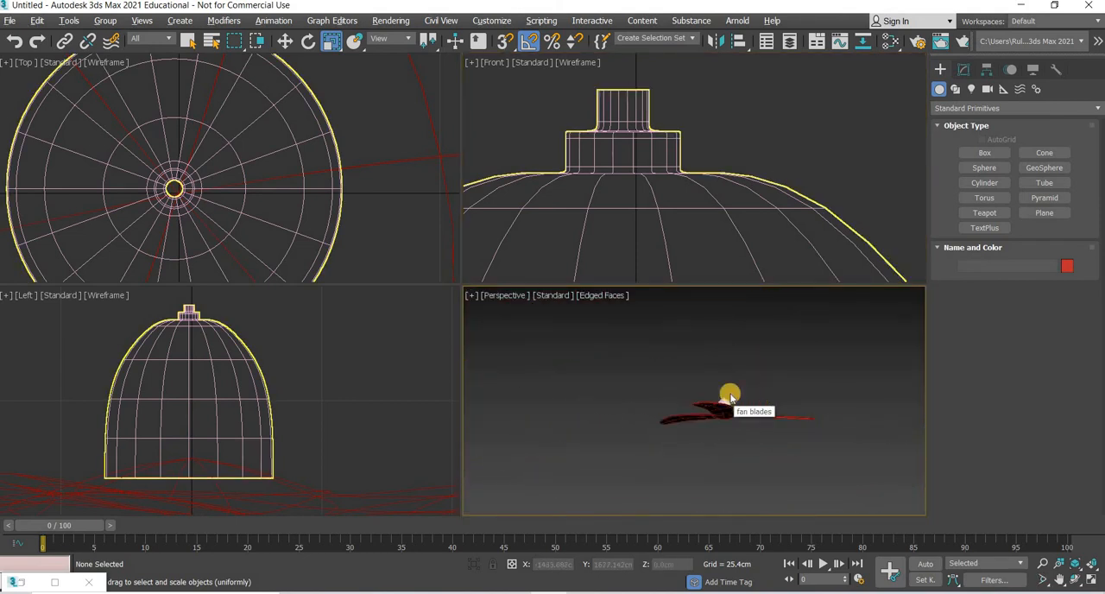
scroll(688, 448, up, 4)
middle_drag(688, 449, 666, 414)
scroll(718, 440, up, 4)
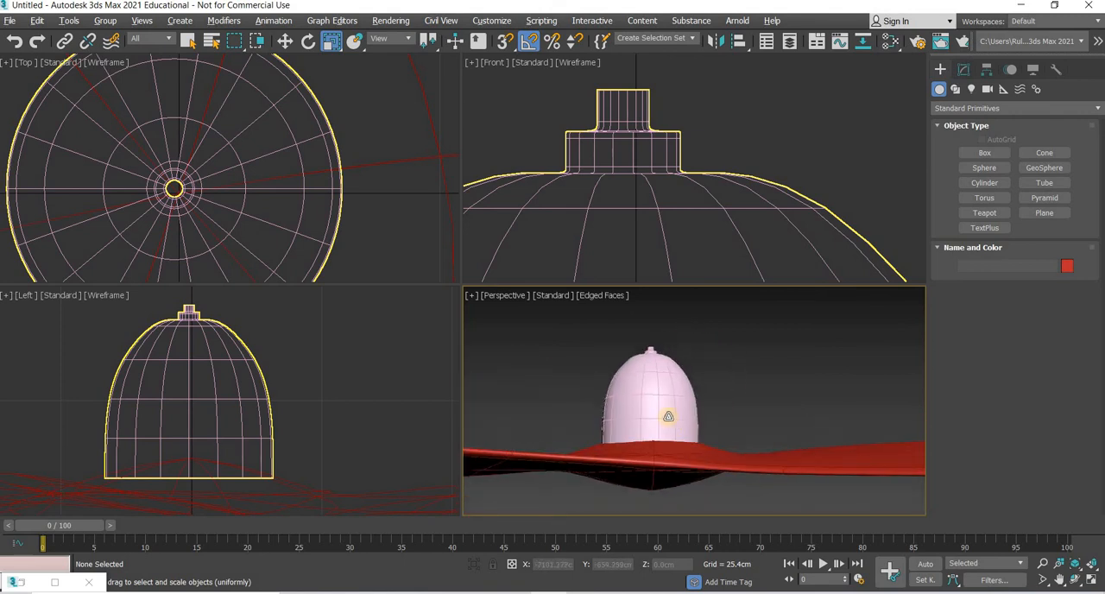
click(635, 378)
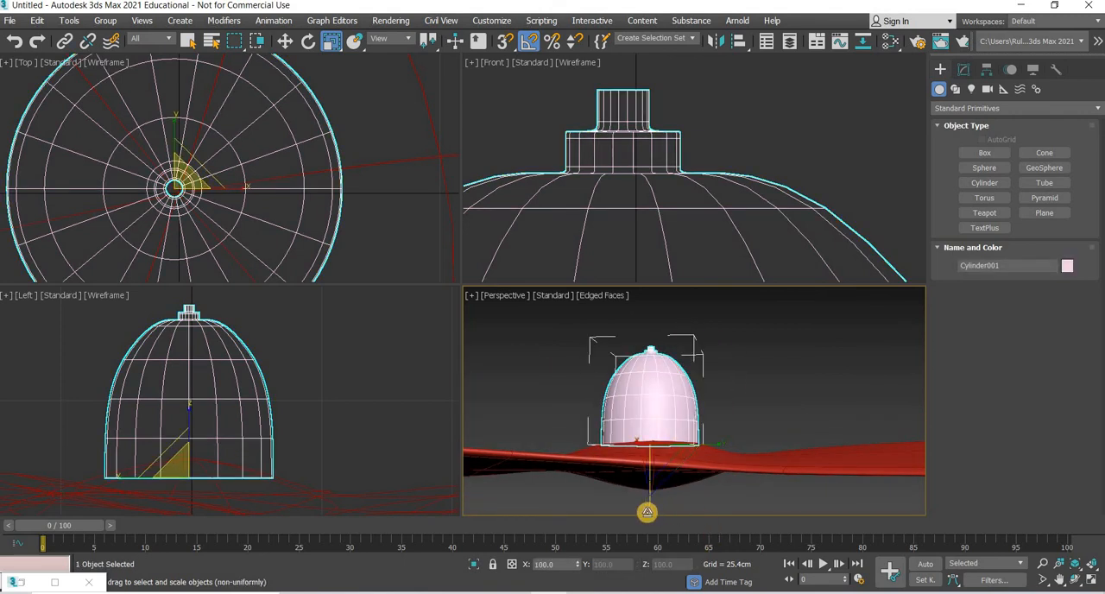
drag(646, 525, 649, 503)
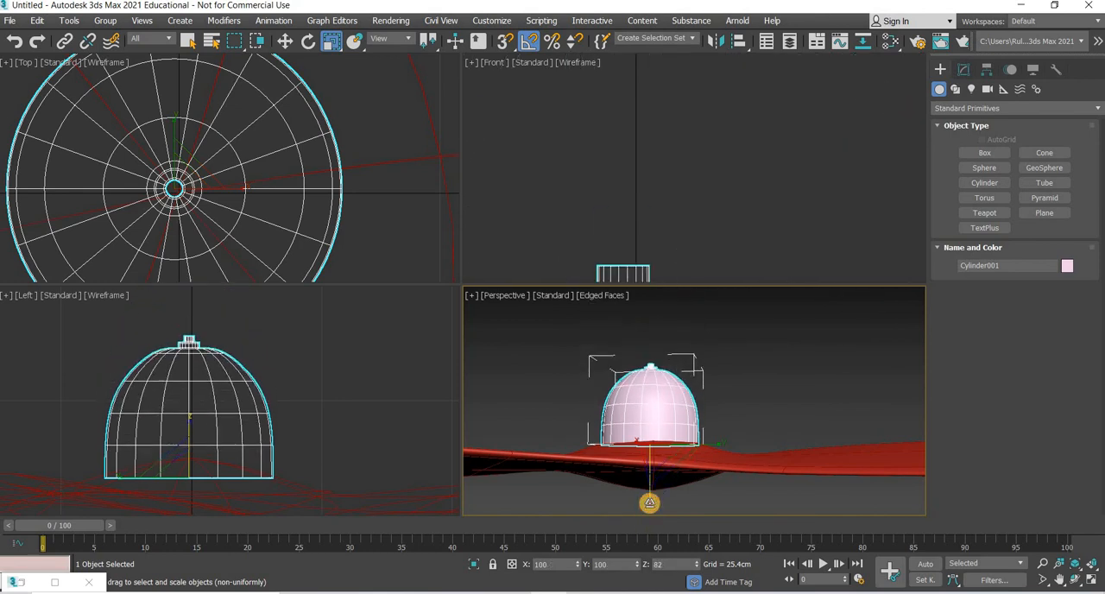
Step: Delete the lowest band of polygons around the dome housing and leave polygon editing
middle_drag(683, 72, 717, 95)
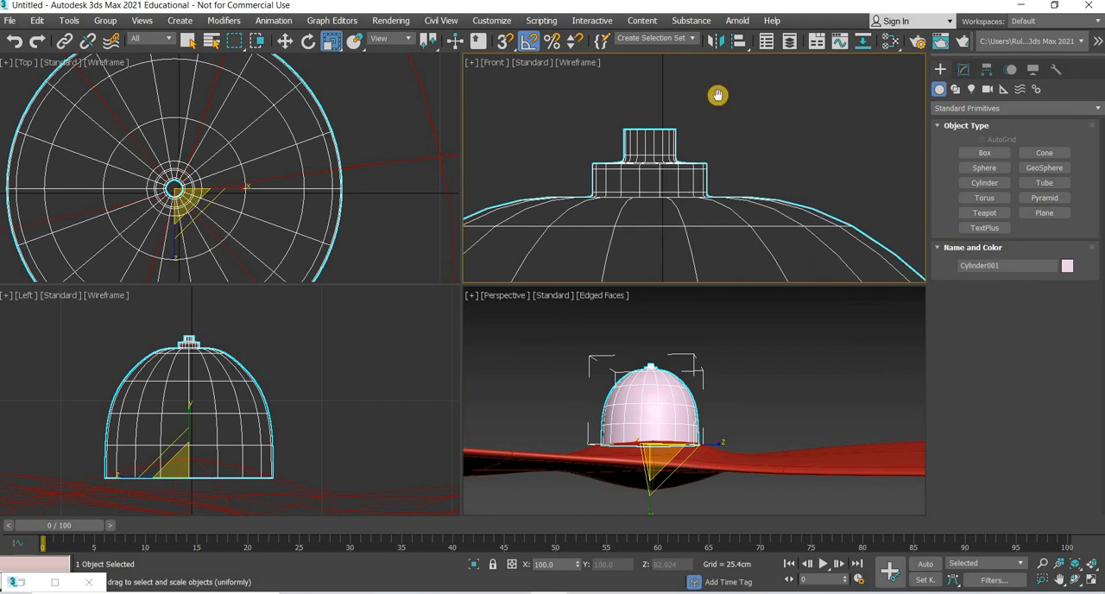
scroll(699, 156, down, 6)
middle_drag(698, 197, 697, 59)
click(964, 74)
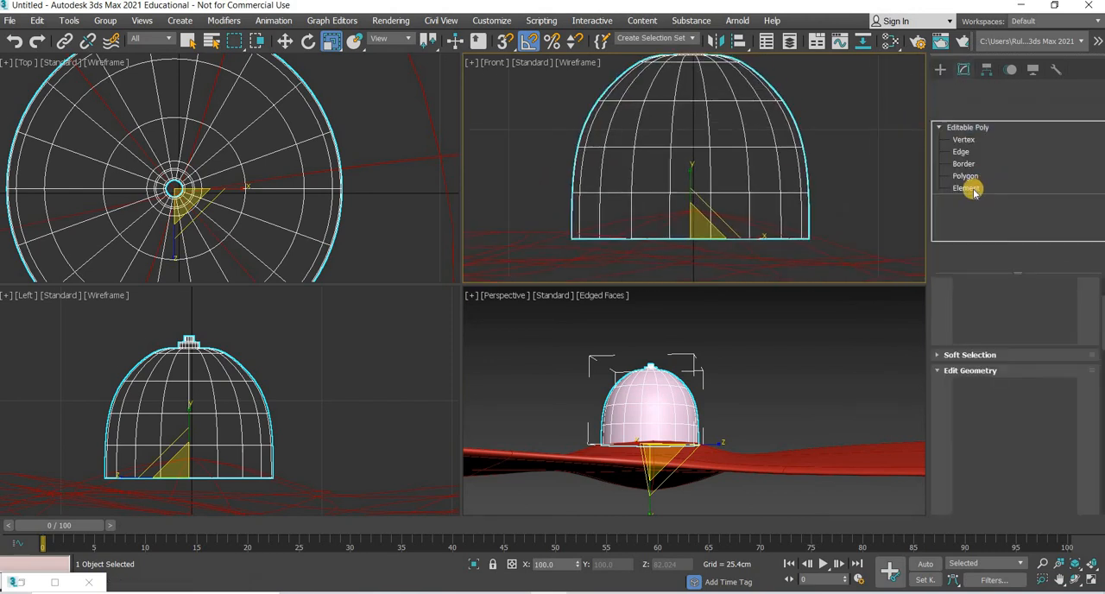
key(4)
drag(836, 214, 524, 295)
key(Delete)
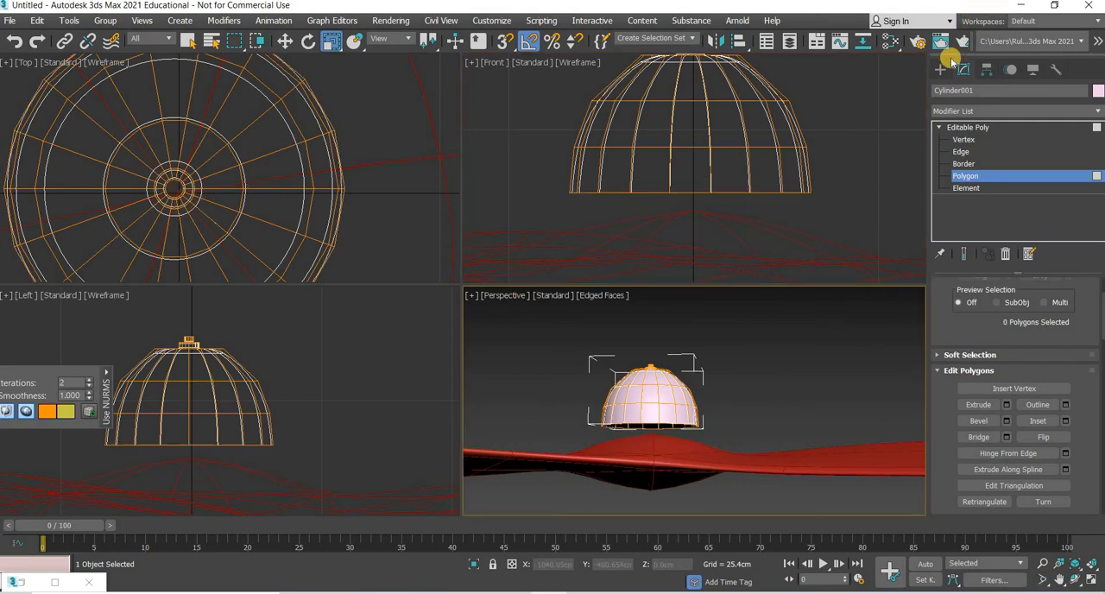
click(940, 69)
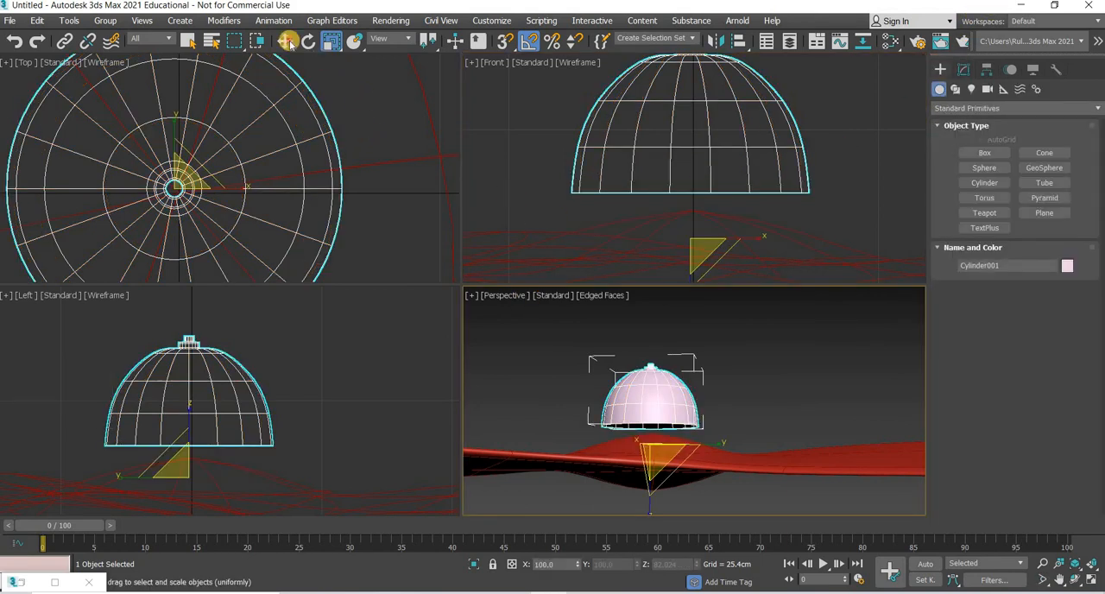
Step: Move the shortened dome straight down until its open base rests on the centre of the fan blades
click(289, 42)
drag(693, 200, 747, 282)
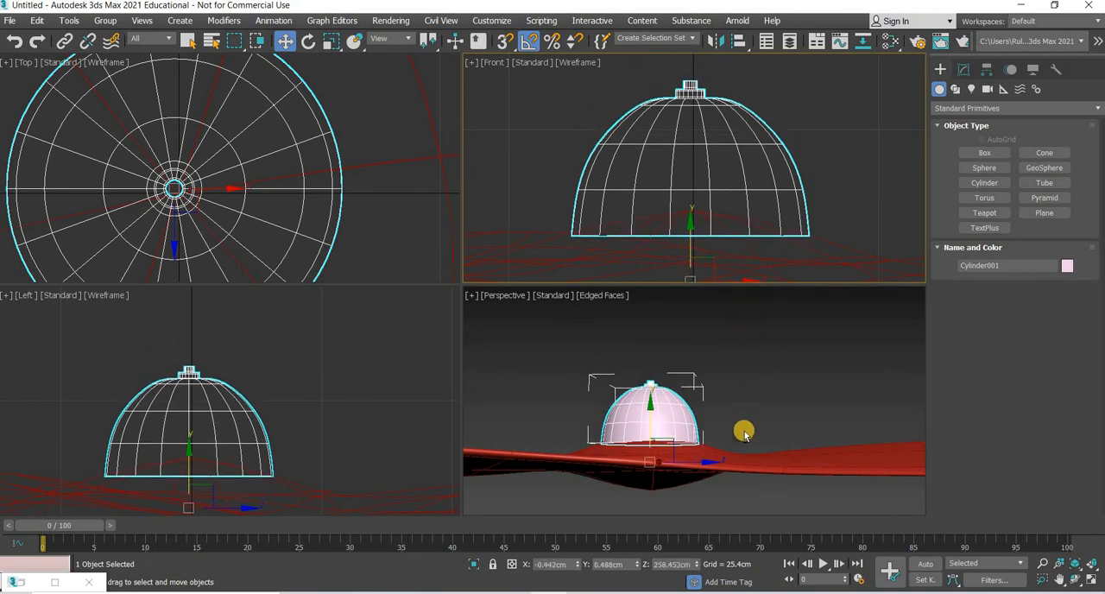
alt+middle_drag(733, 468, 790, 245)
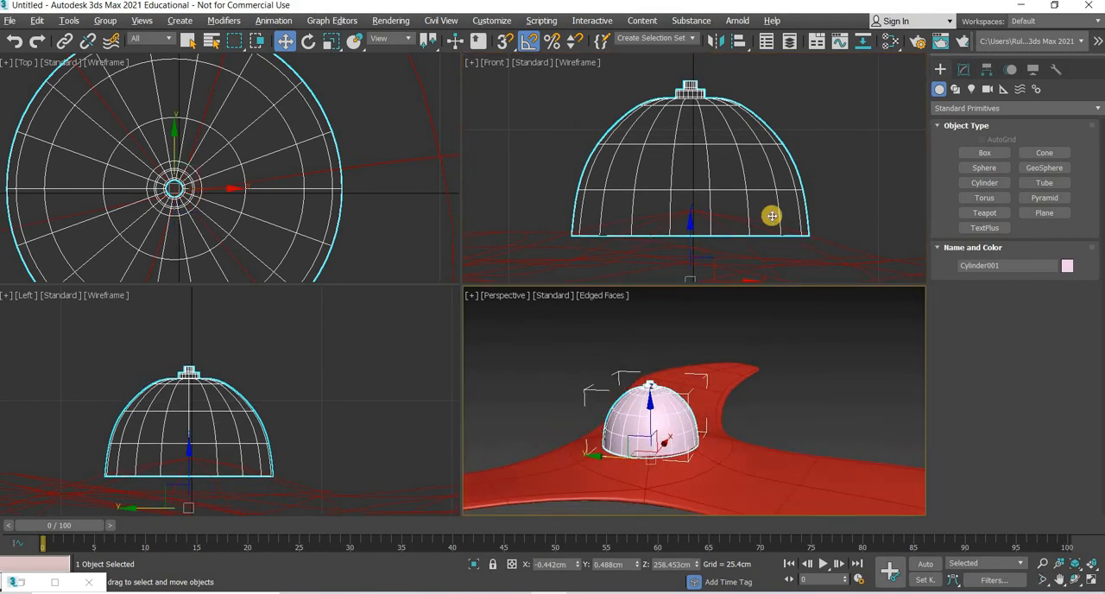
Step: Make one independent copy of the dome housing about 43 cm straight above the original
scroll(712, 250, down, 5)
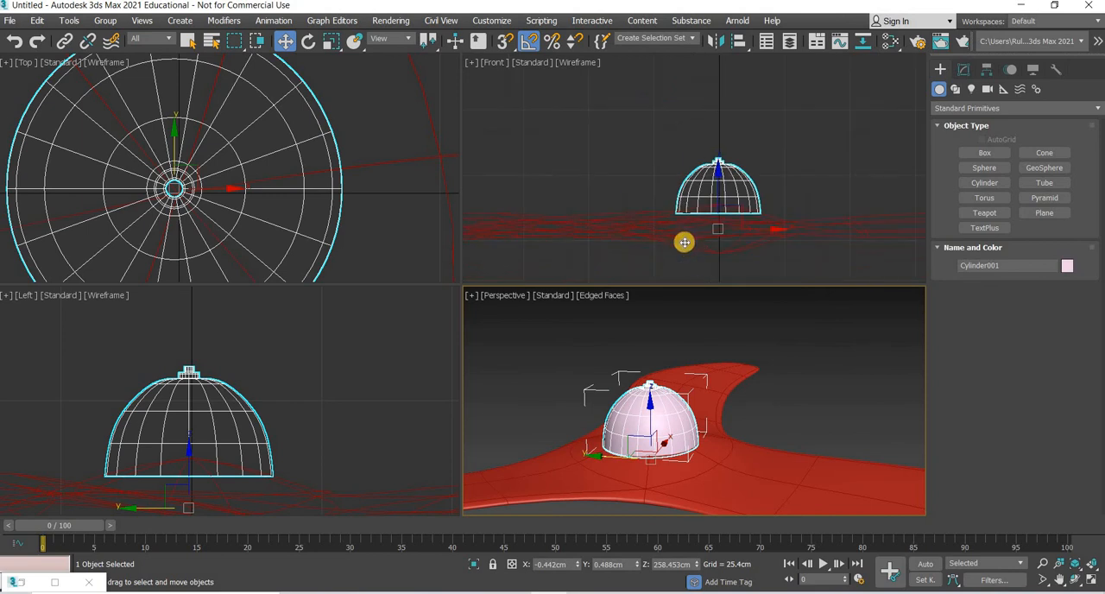
middle_drag(684, 242, 633, 280)
mouse_move(664, 214)
shift+mouse_down()
mouse_move(662, 91)
mouse_move(659, 110)
mouse_move(745, 195)
mouse_move(540, 360)
shift+mouse_up()
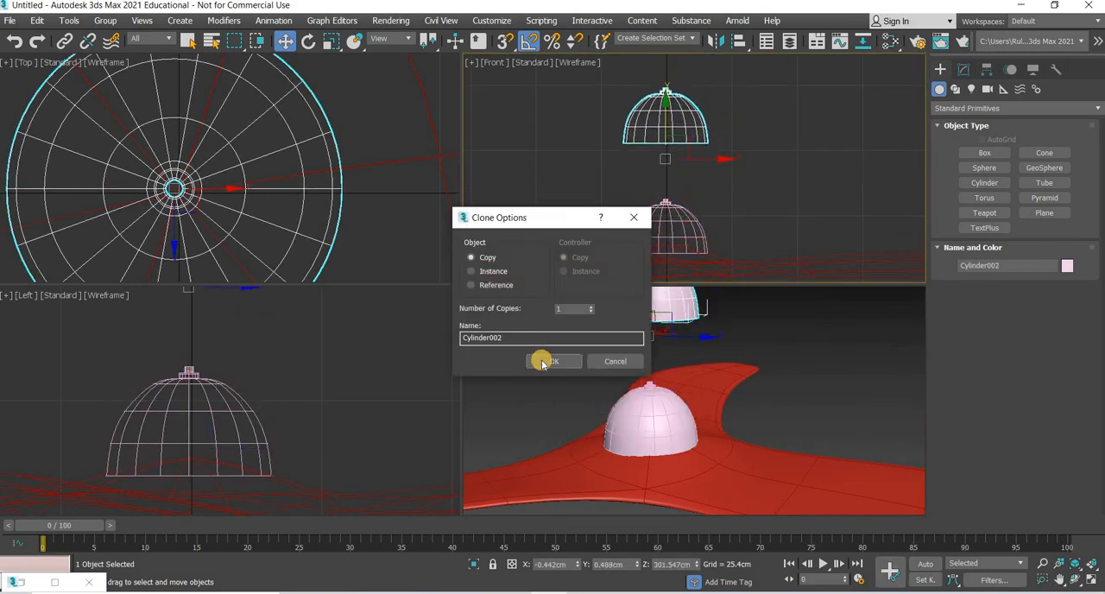
Step: Turn the copied dome upside down and raise it about 18 cm, leaving a gap between the two rod ends
click(312, 41)
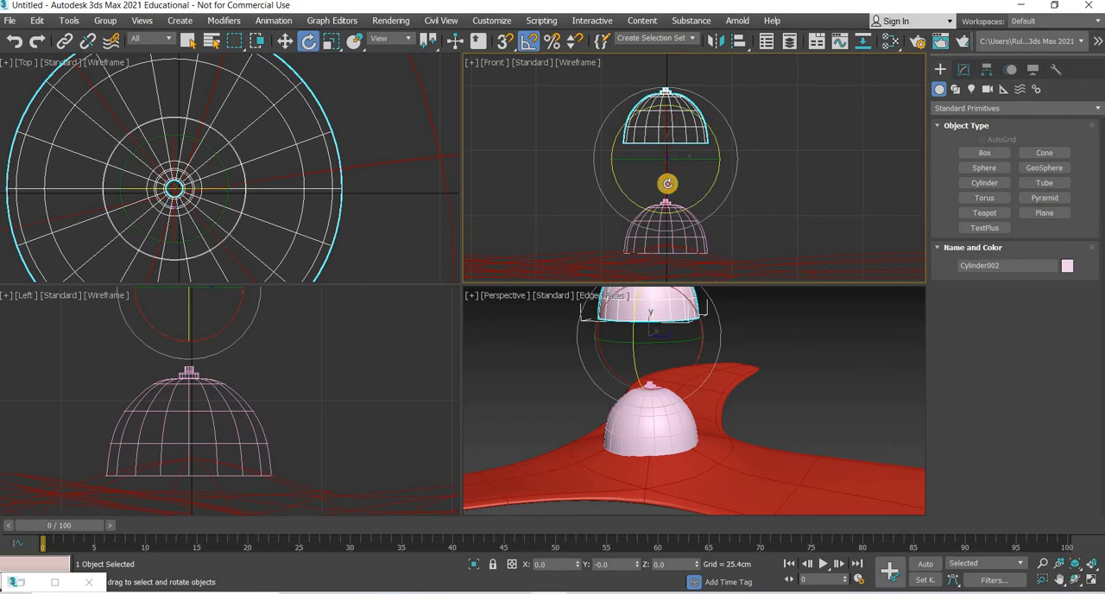
drag(668, 183, 669, 226)
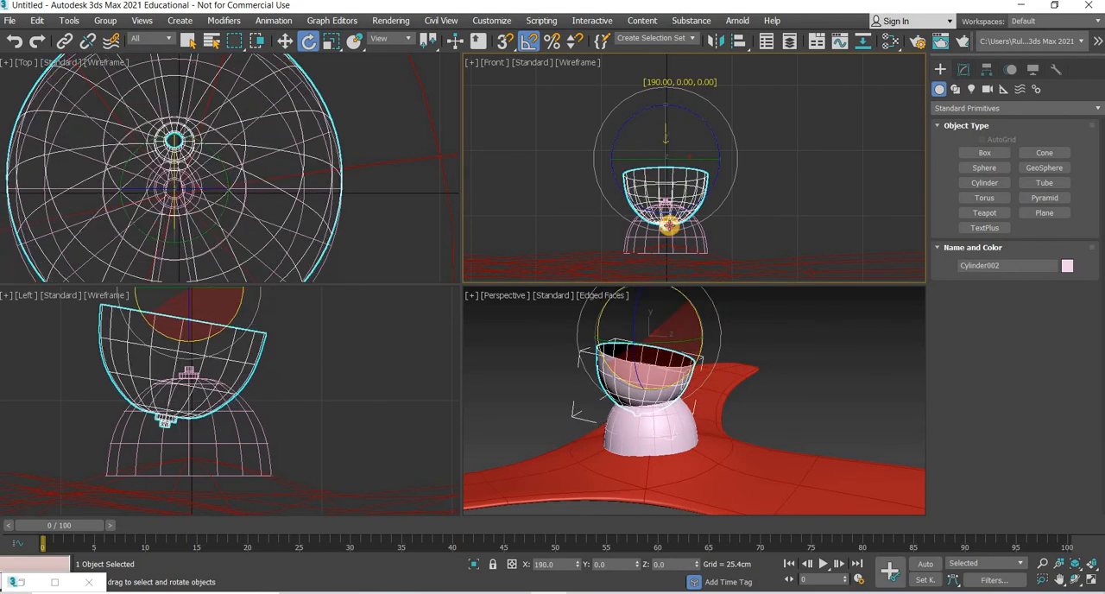
click(285, 41)
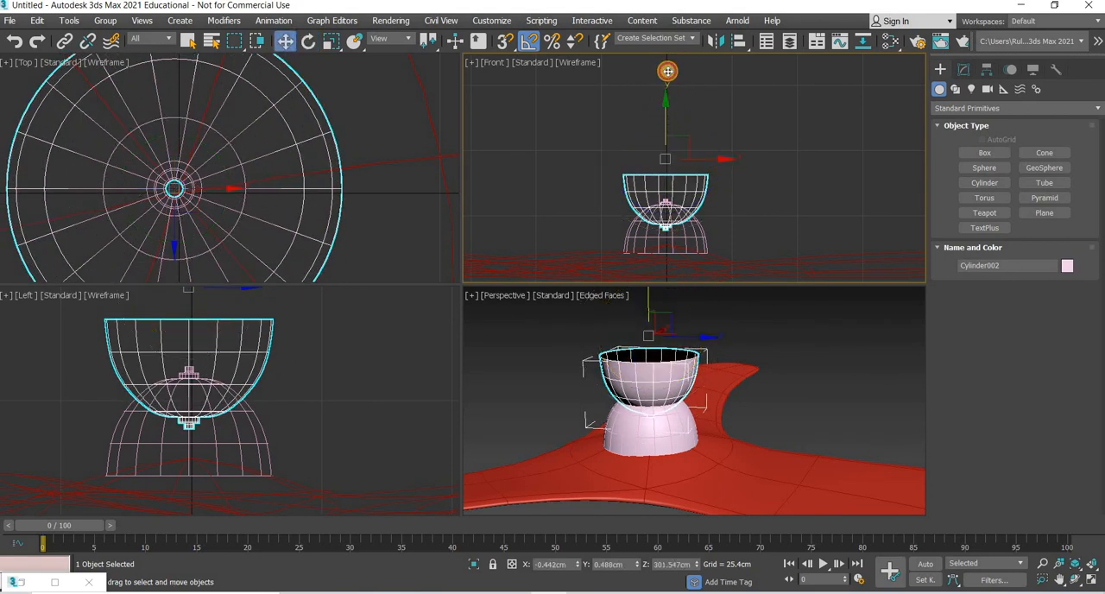
drag(664, 155, 675, 119)
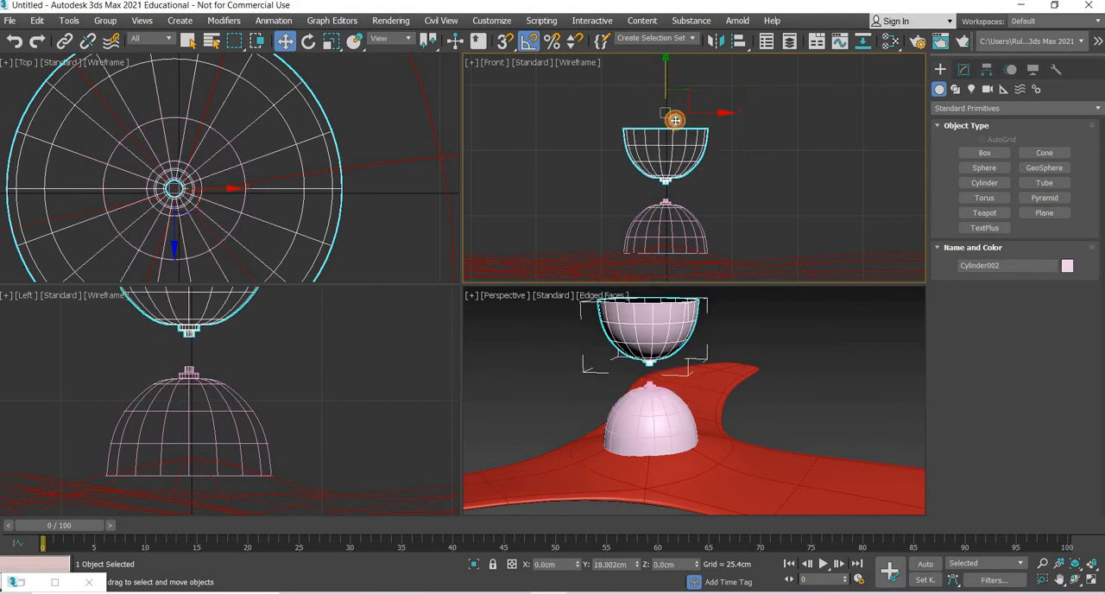
Step: Attach the lower dome housing to the inverted copy so both form one editable poly
click(964, 69)
key(z)
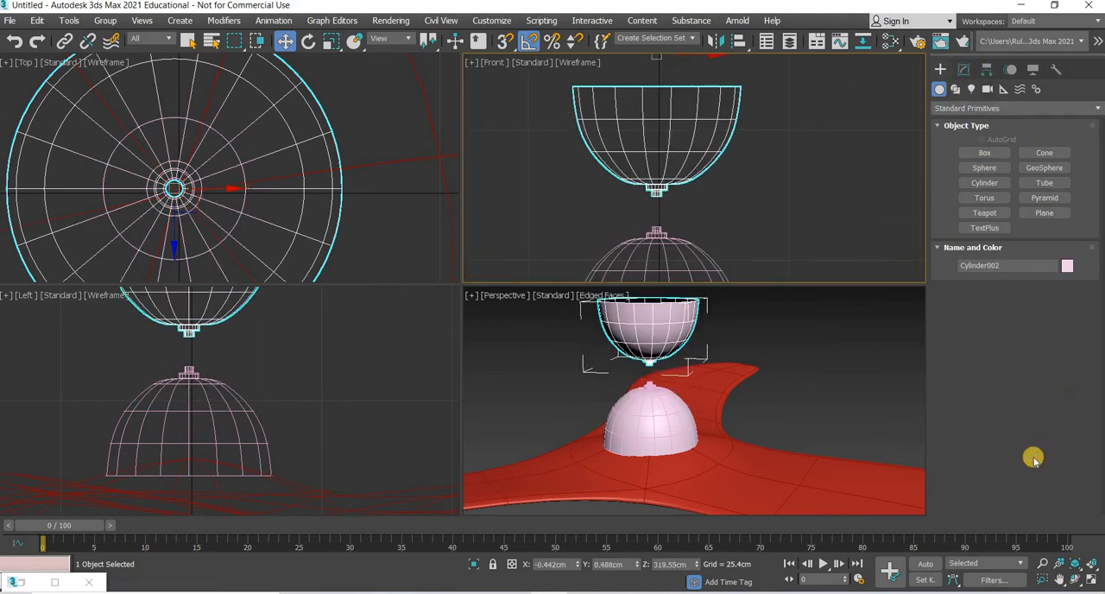
click(727, 268)
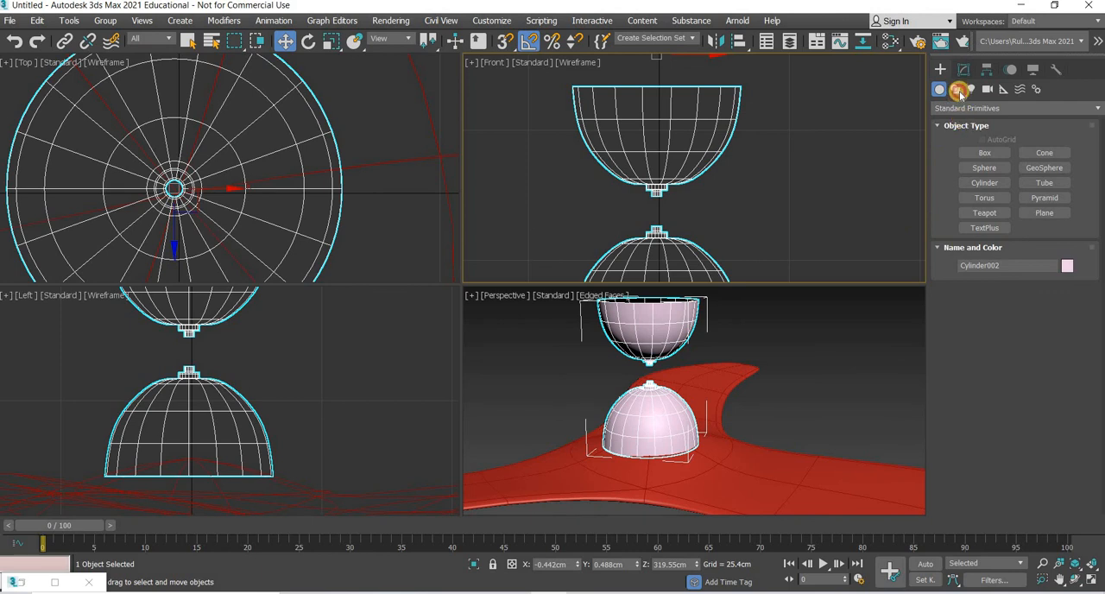
Step: Bridge the two facing open borders at the rod ends into one continuous rod, leave border editing and deselect everything
click(964, 69)
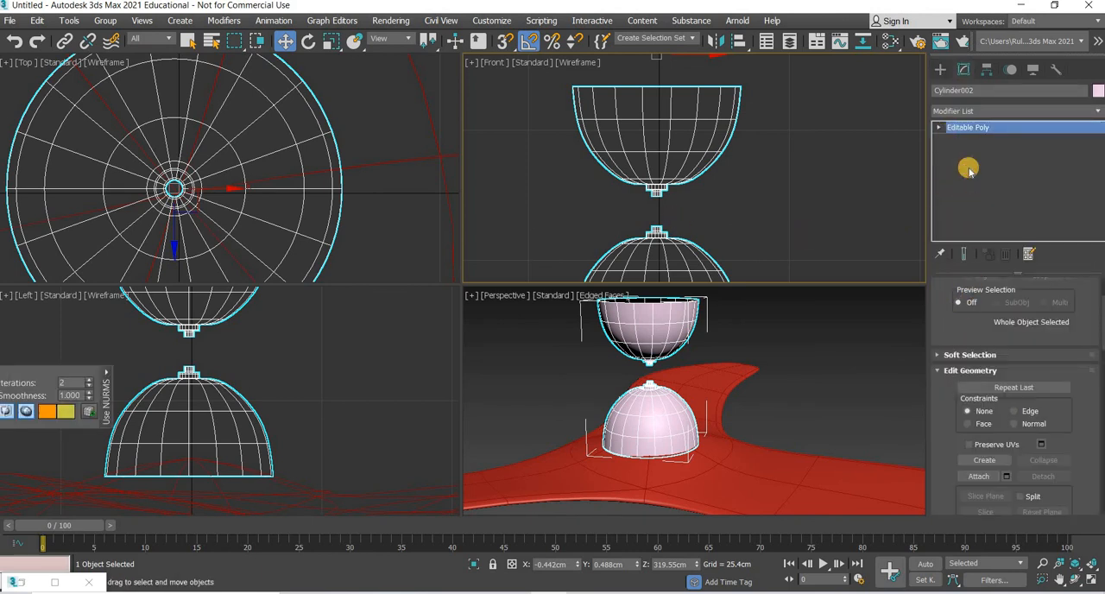
key(3)
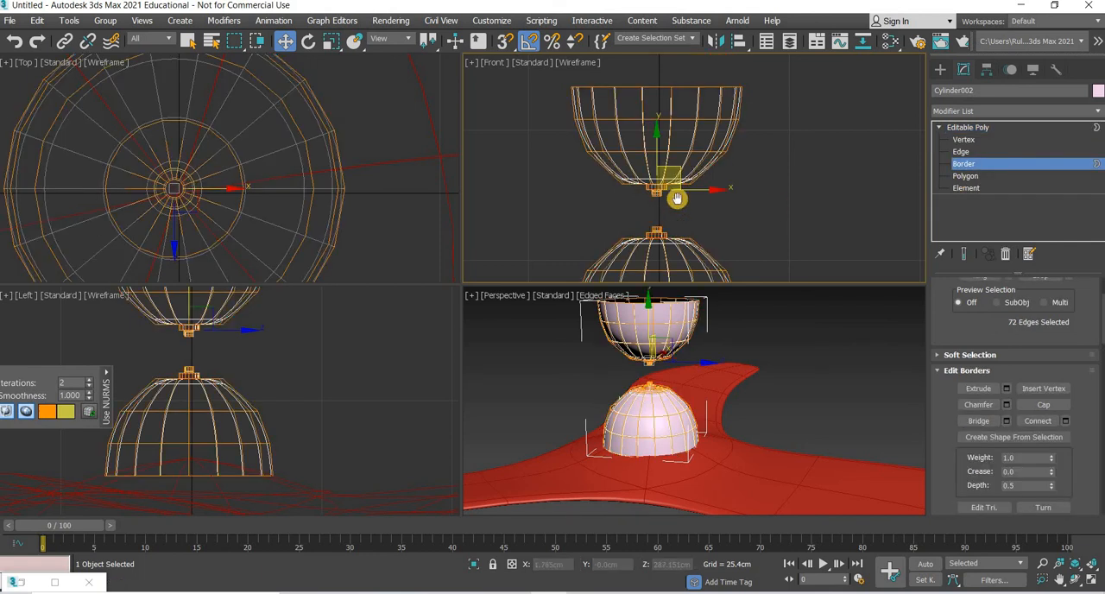
scroll(677, 199, up, 2)
scroll(675, 116, up, 3)
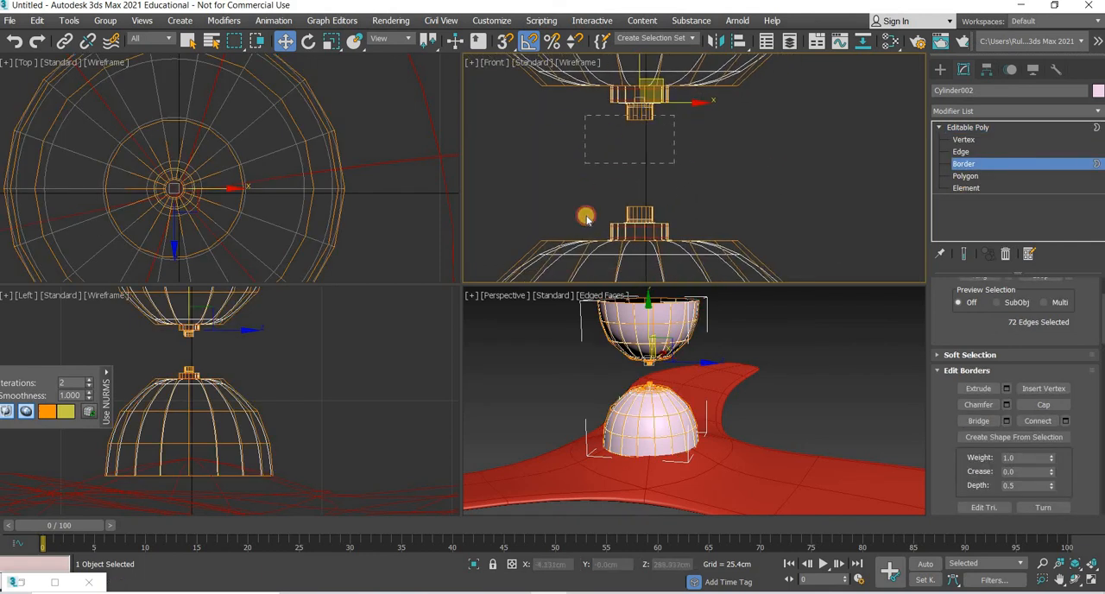
scroll(666, 372, up, 5)
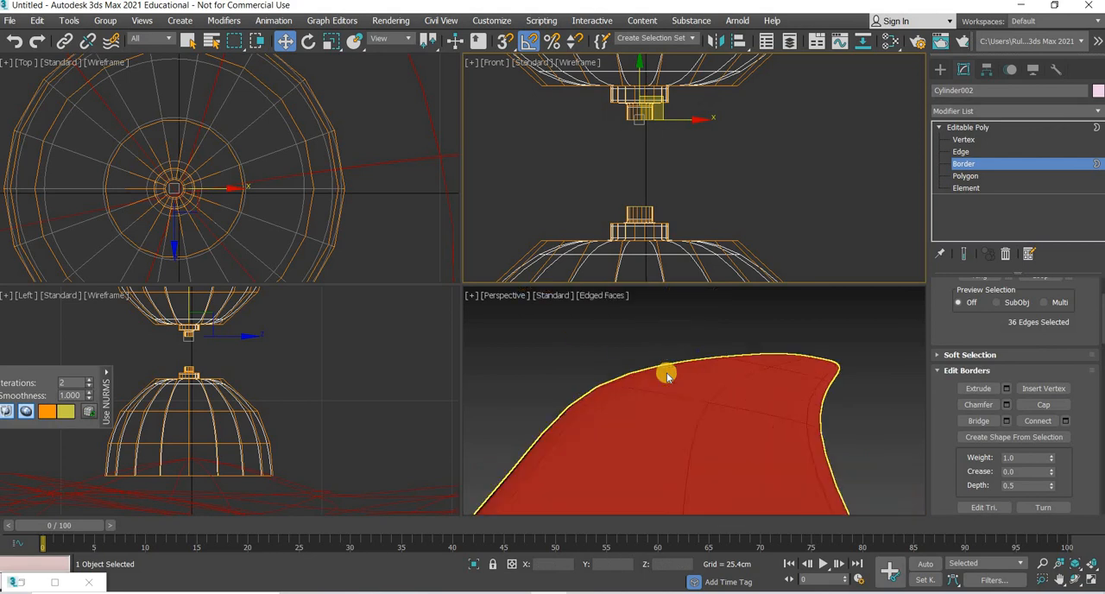
scroll(1036, 436, down, 5)
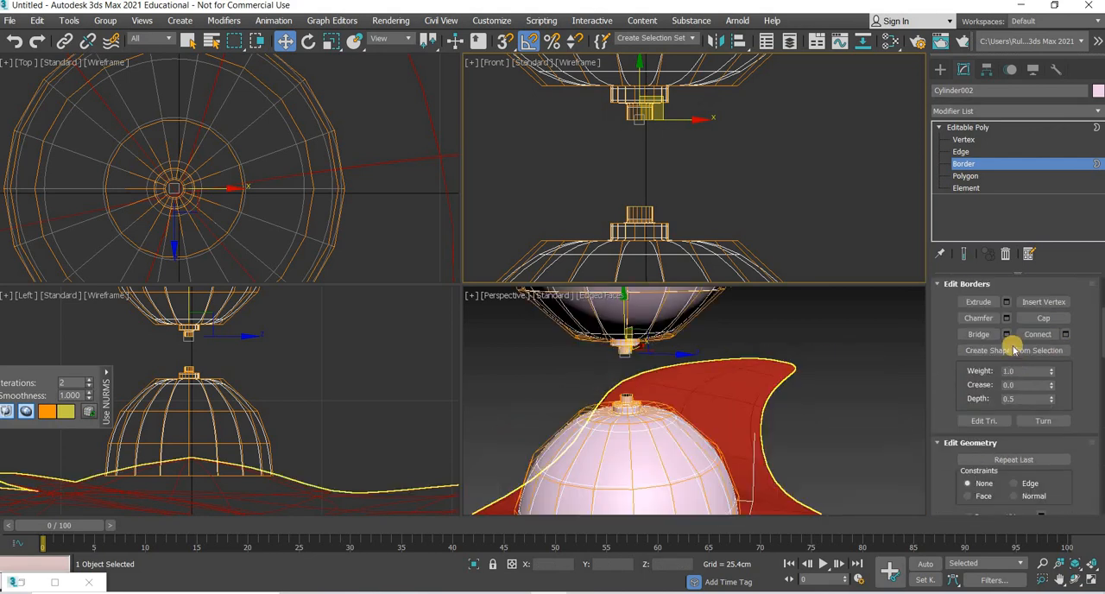
click(1006, 335)
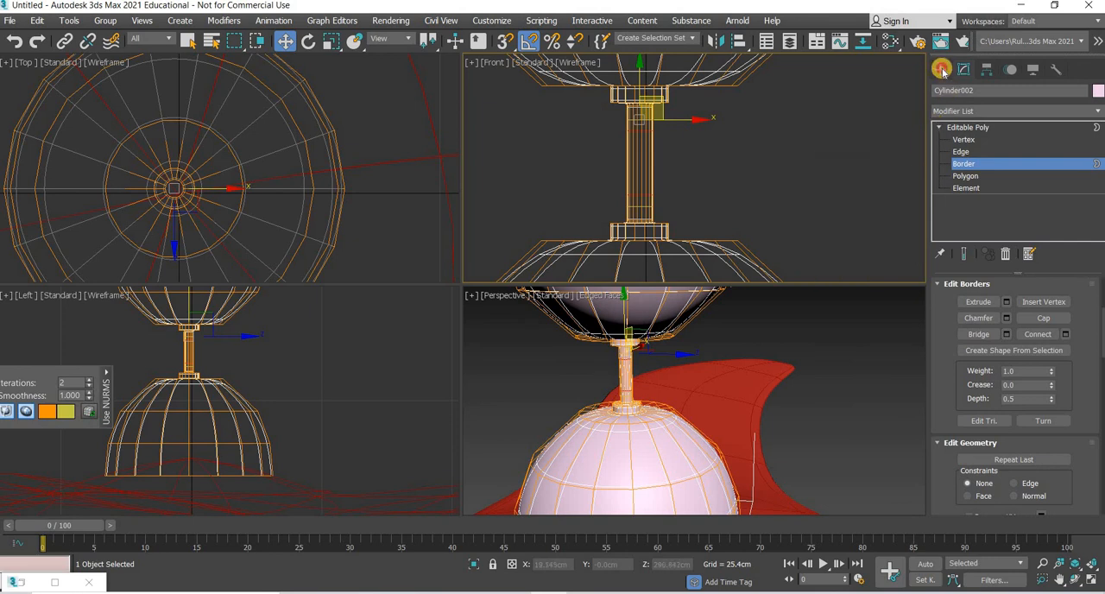
click(820, 166)
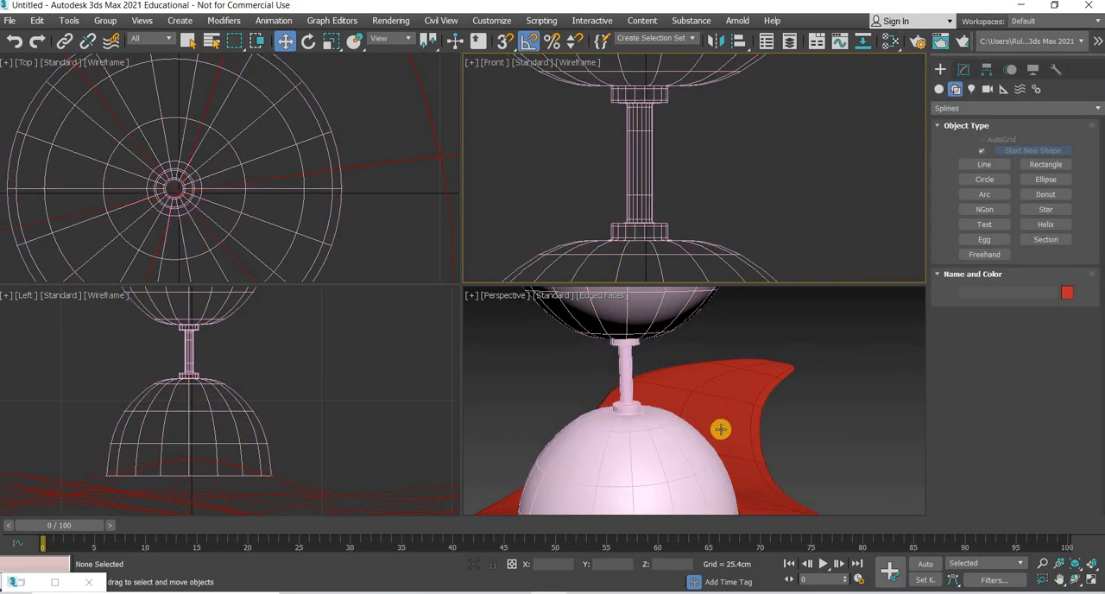
Step: Switch the perspective view from edged faces to Default Shading
scroll(720, 429, down, 3)
scroll(696, 447, up, 3)
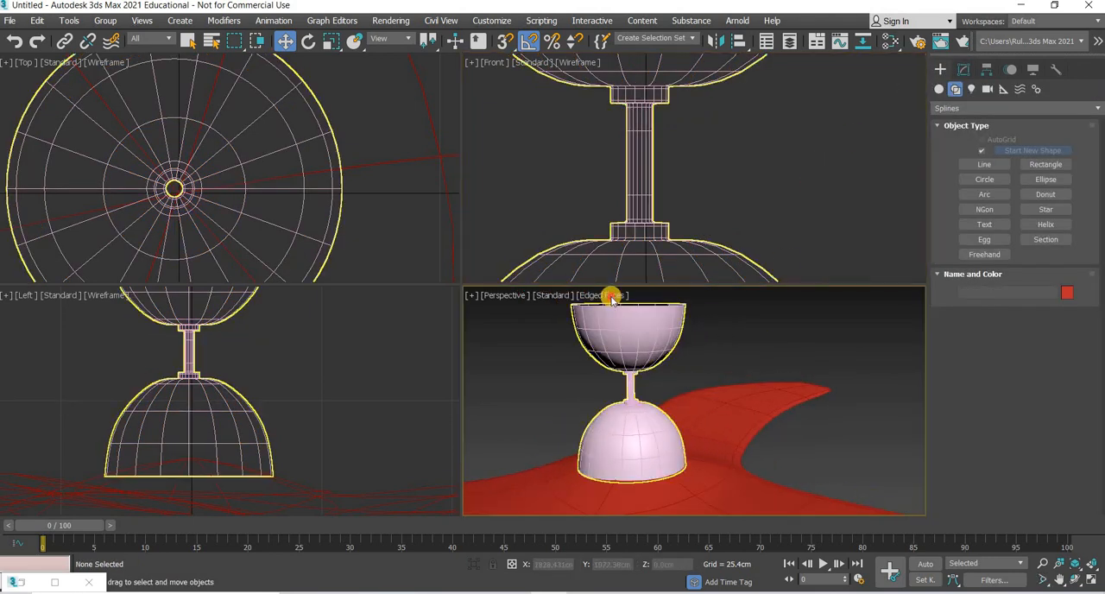
click(614, 296)
click(654, 437)
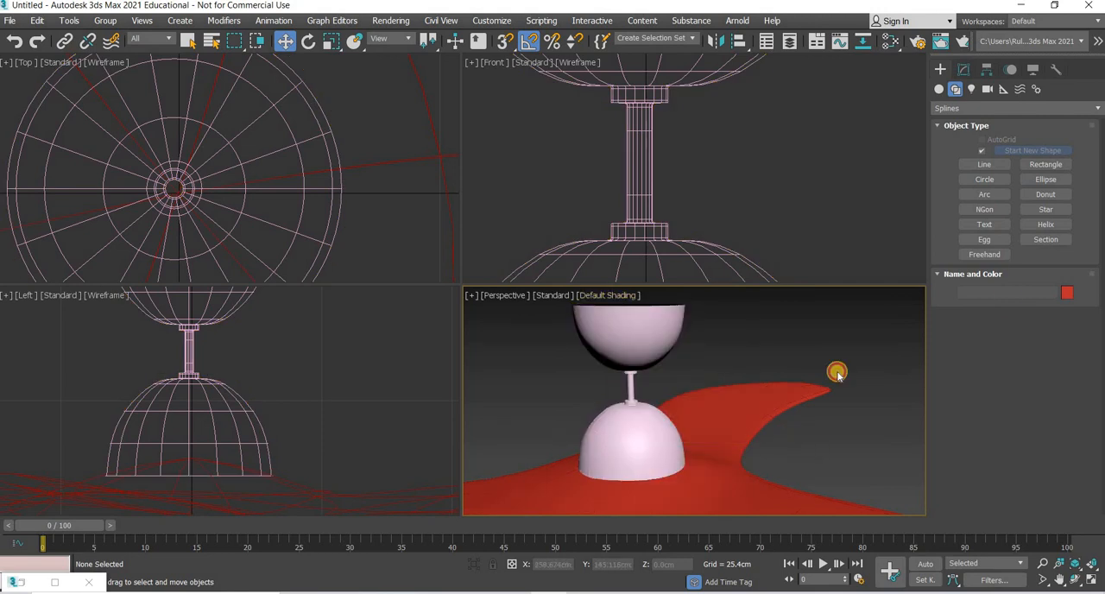
Step: Name the joined domes and rod "fan assembly", set their object colour to white and deselect them
click(630, 427)
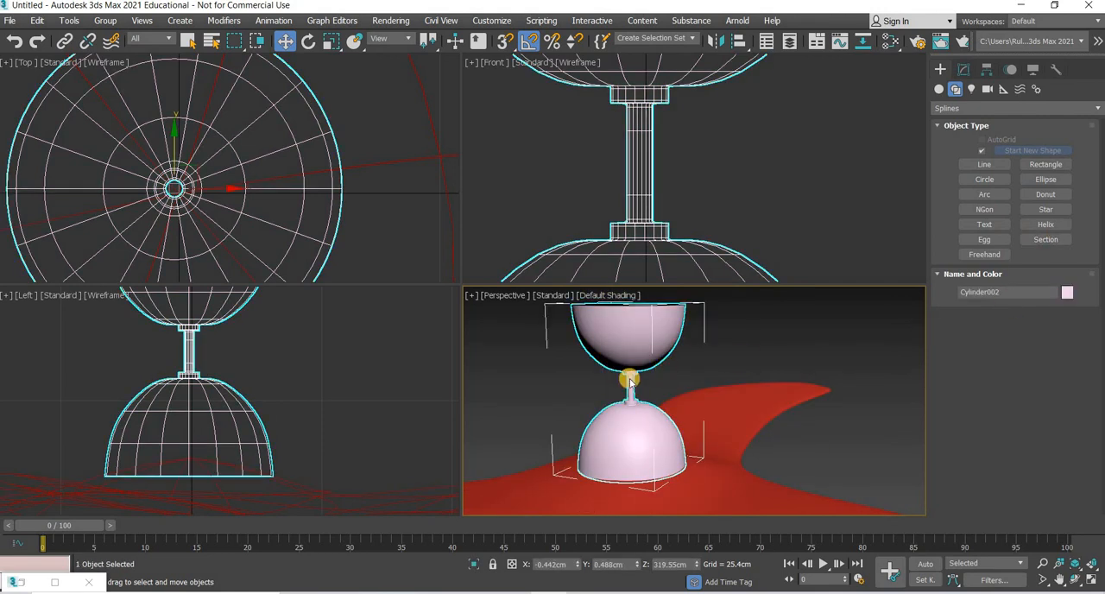
click(1067, 293)
click(640, 379)
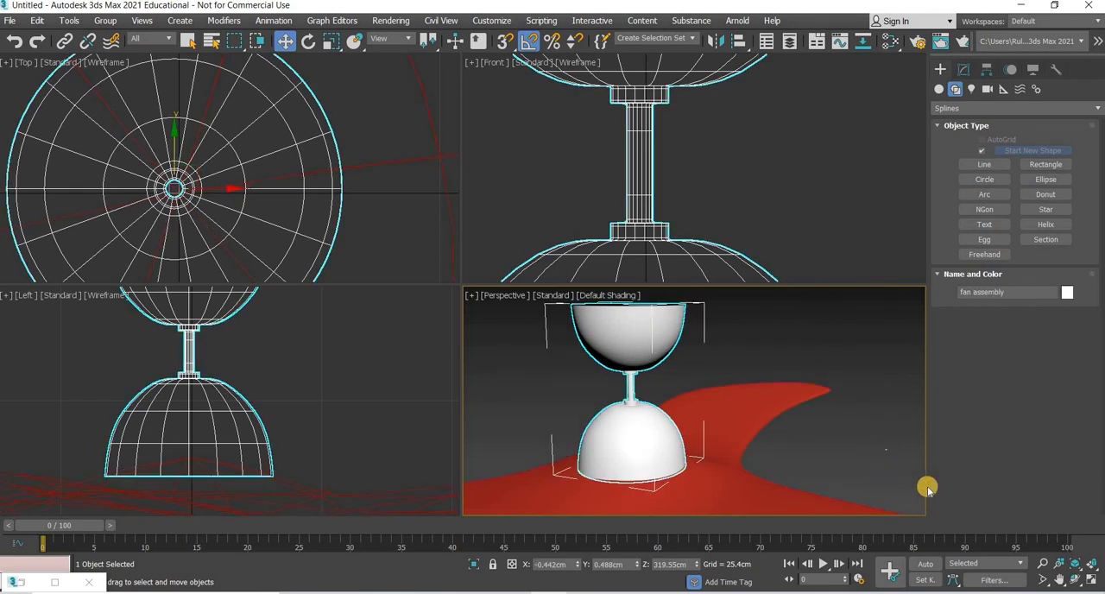
click(876, 457)
Step: Select the fan blades, set the current frame to 24 and turn on Auto Key
scroll(874, 457, down, 6)
scroll(724, 453, up, 5)
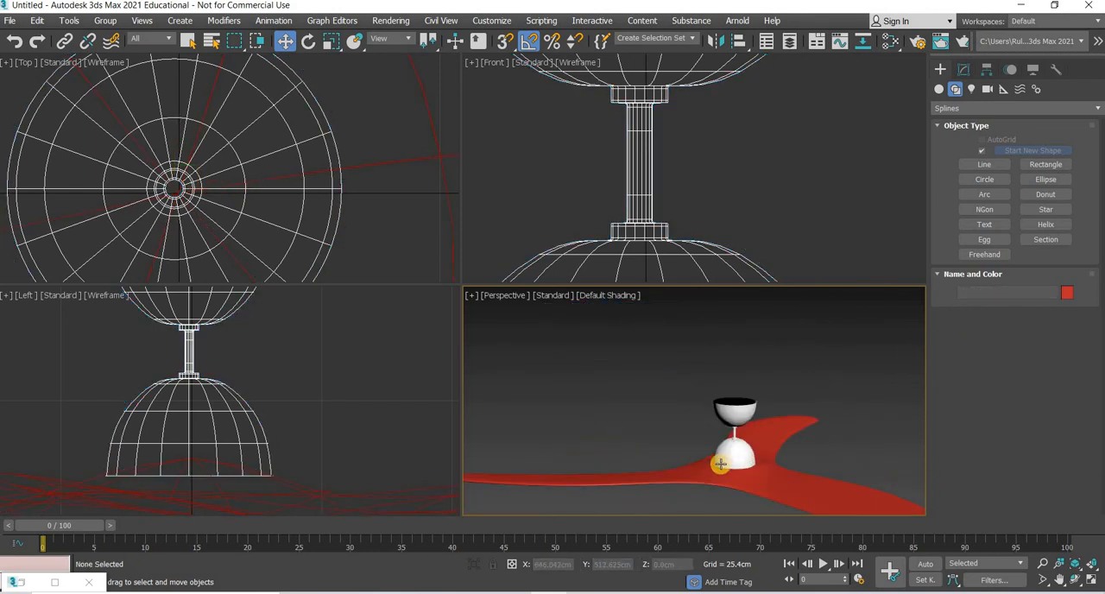
alt+middle_drag(720, 463, 684, 424)
click(675, 428)
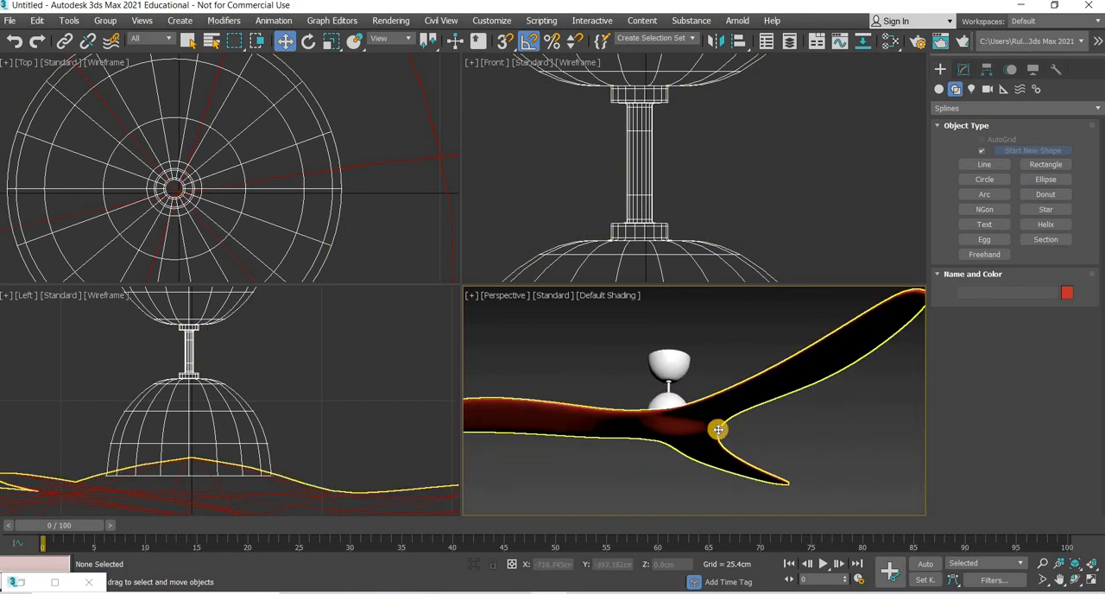
click(717, 429)
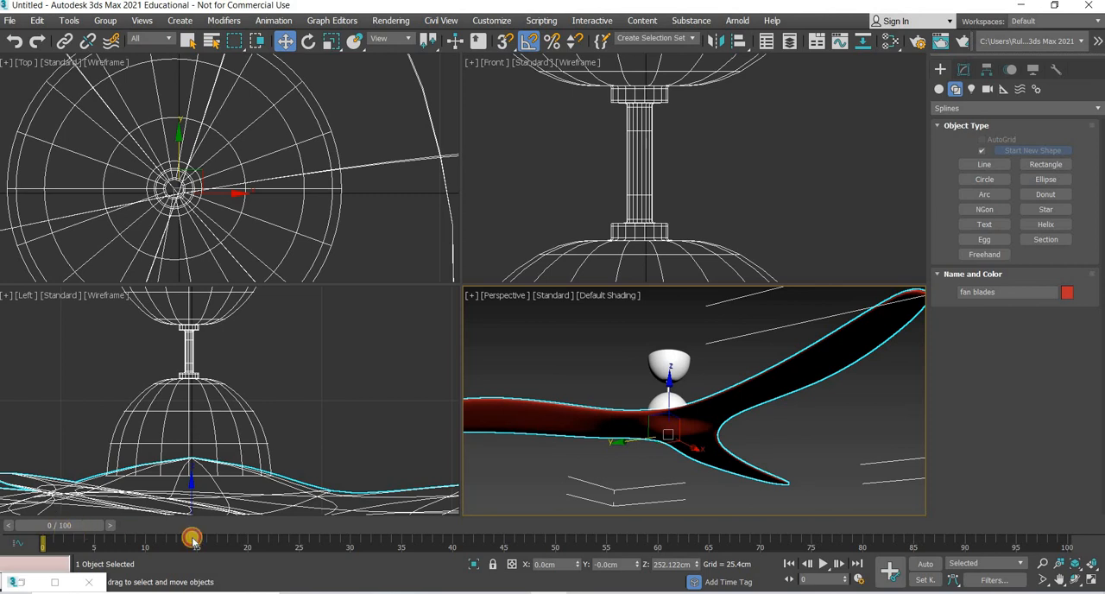
drag(266, 545, 301, 552)
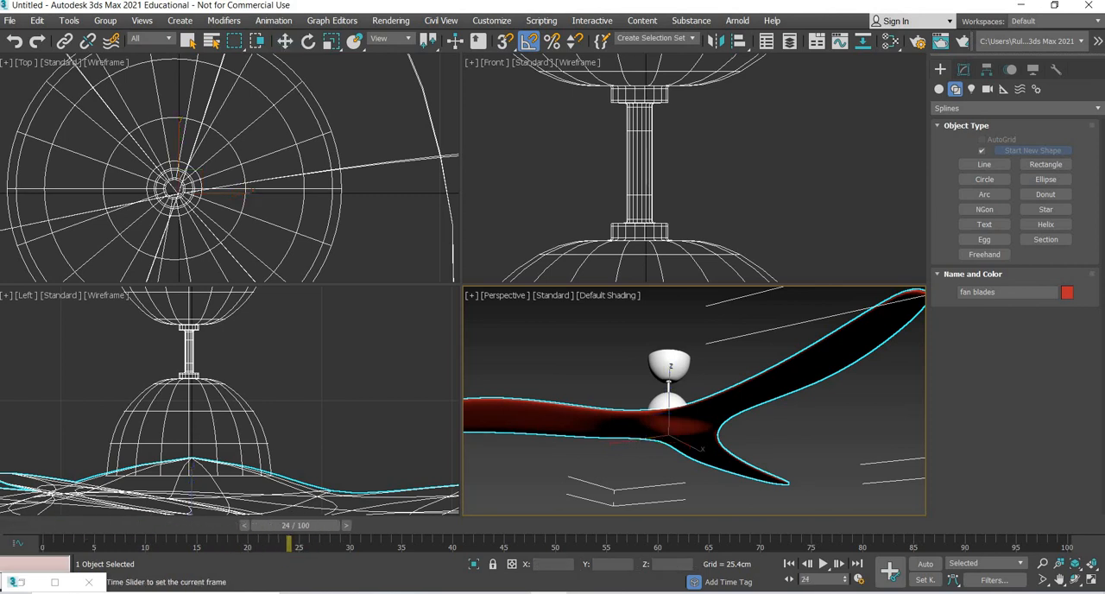
key(w)
click(926, 565)
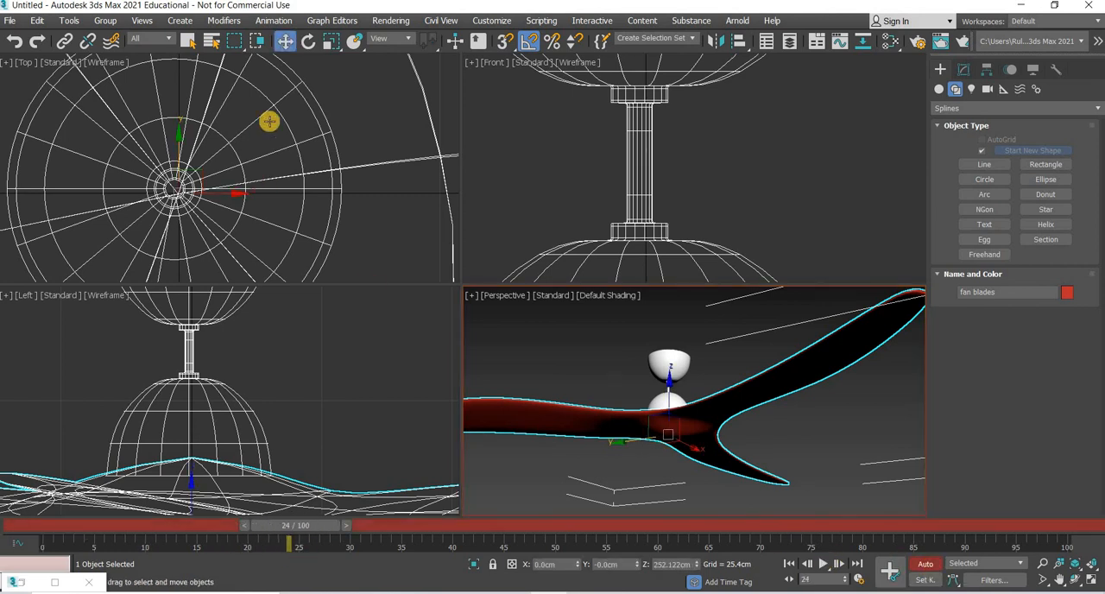
Step: Rotate the fan blades 180 degrees about their vertical axis at frame 24 and scrub the timeline to preview the spin
key(e)
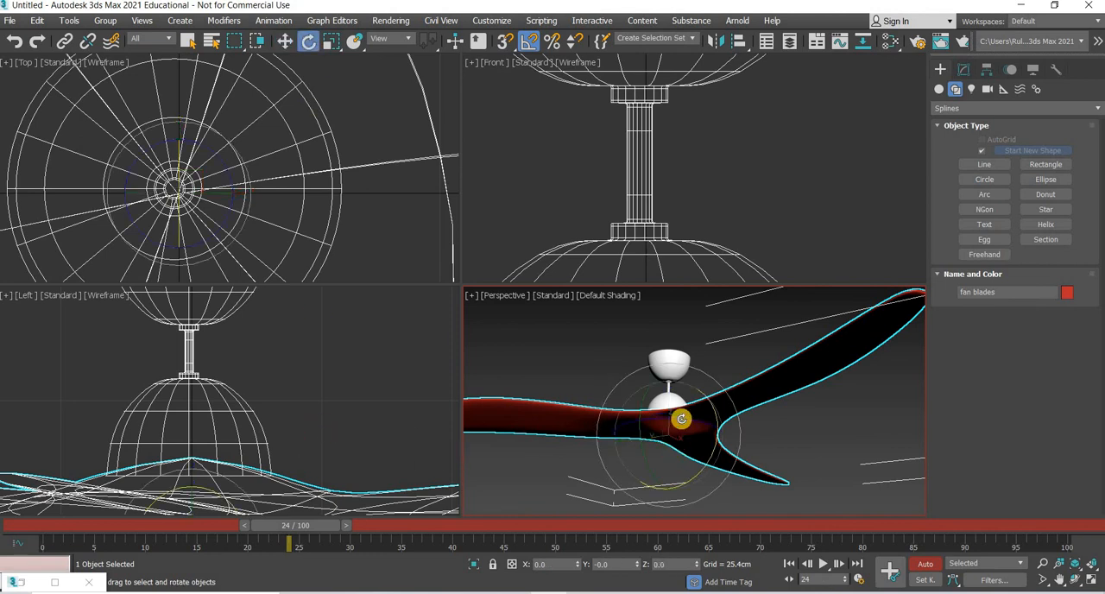
drag(681, 419, 698, 499)
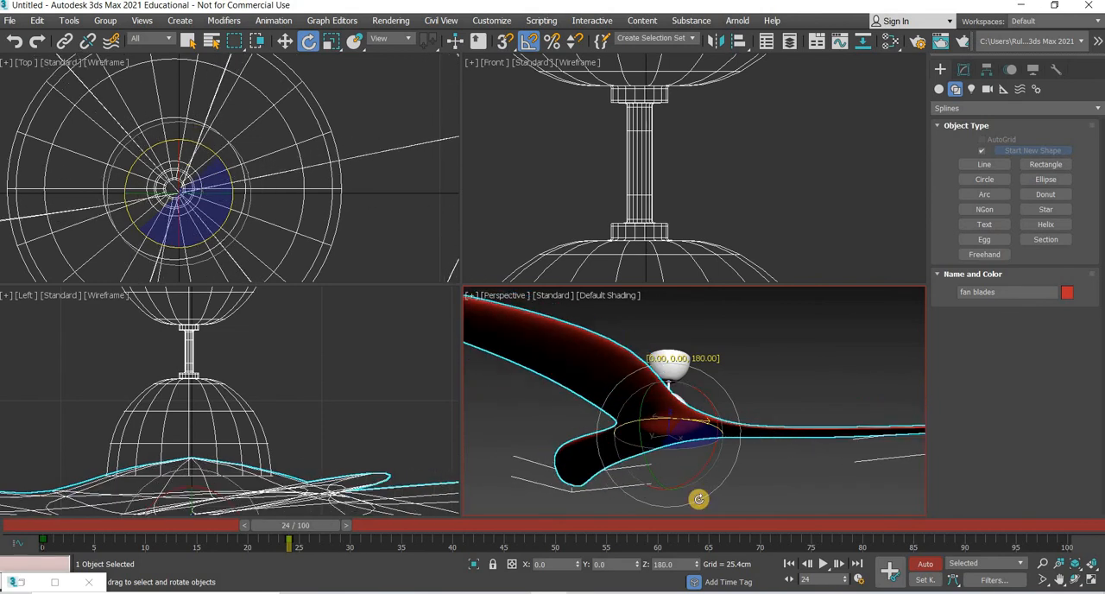
drag(674, 568, 674, 568)
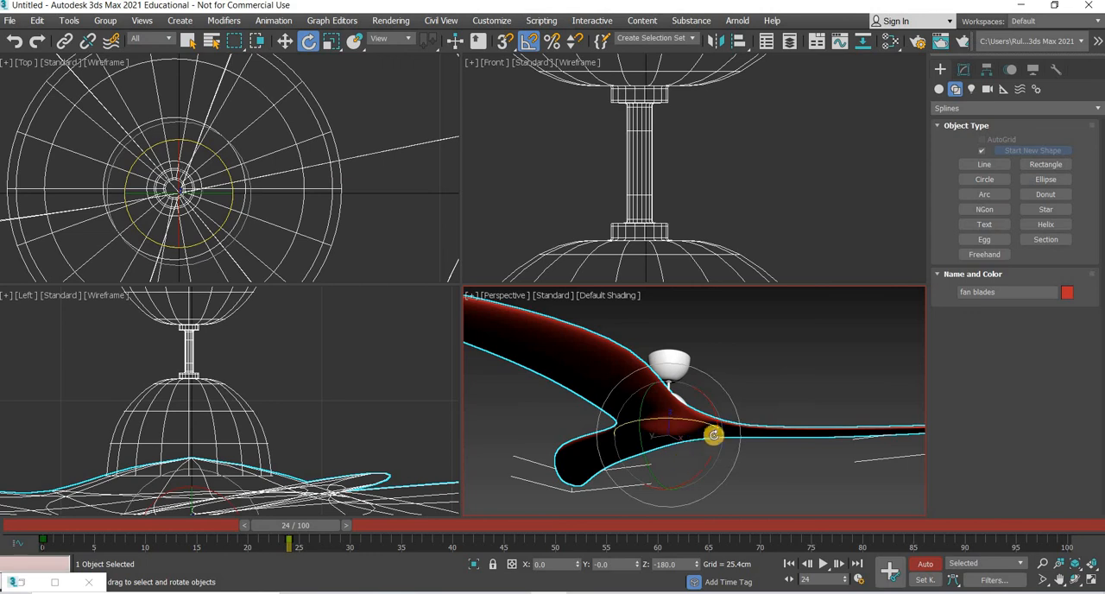
key(w)
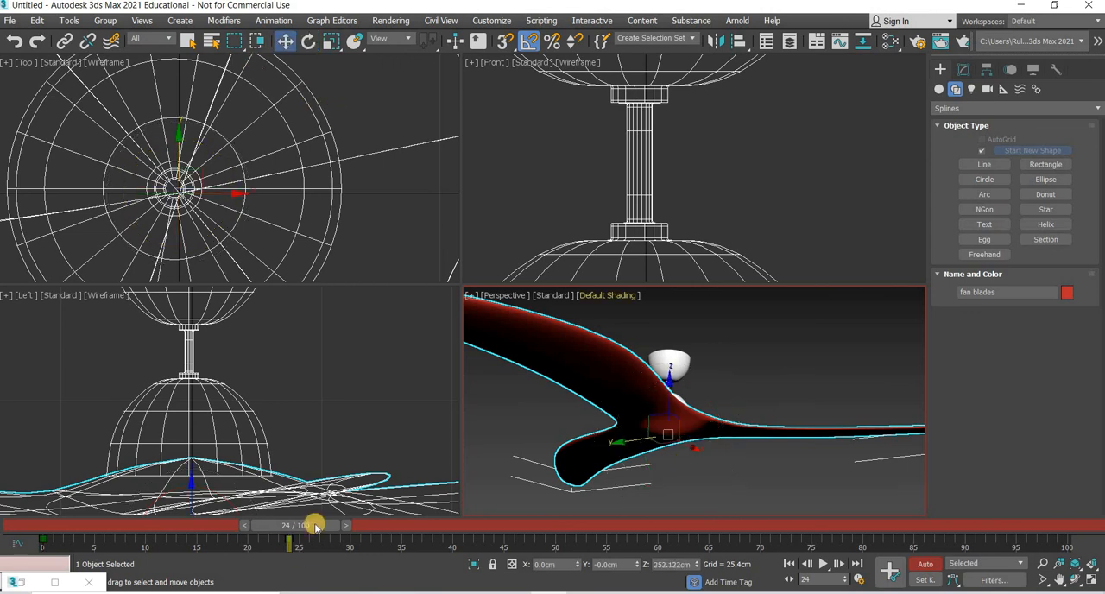
drag(97, 519, 326, 525)
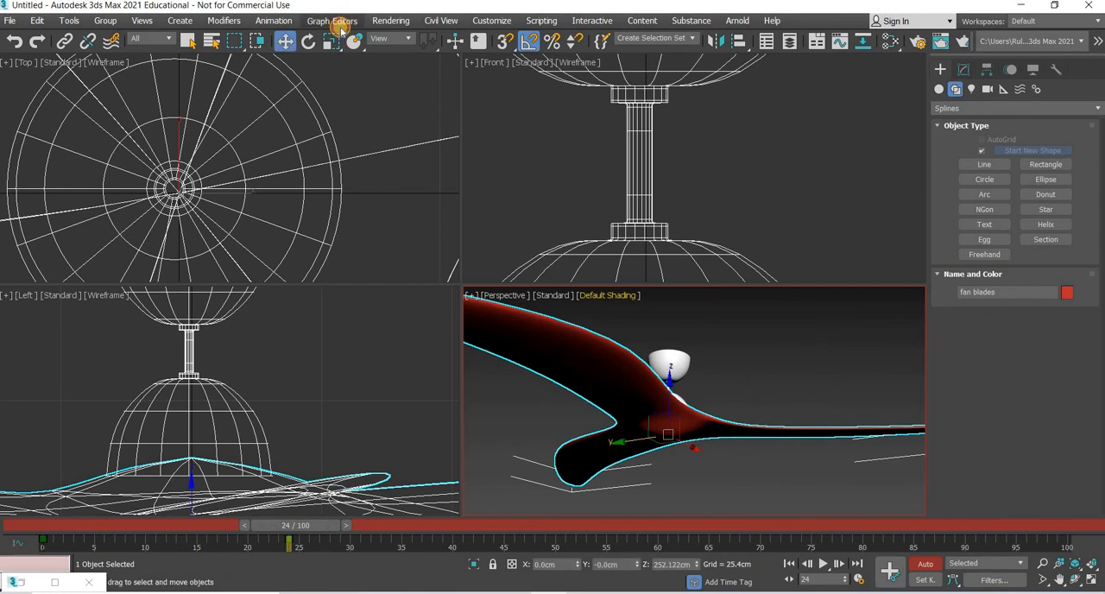
Step: Select all rotation keys of the fan blades in the Curve Editor and set their tangents to linear
click(342, 24)
click(363, 42)
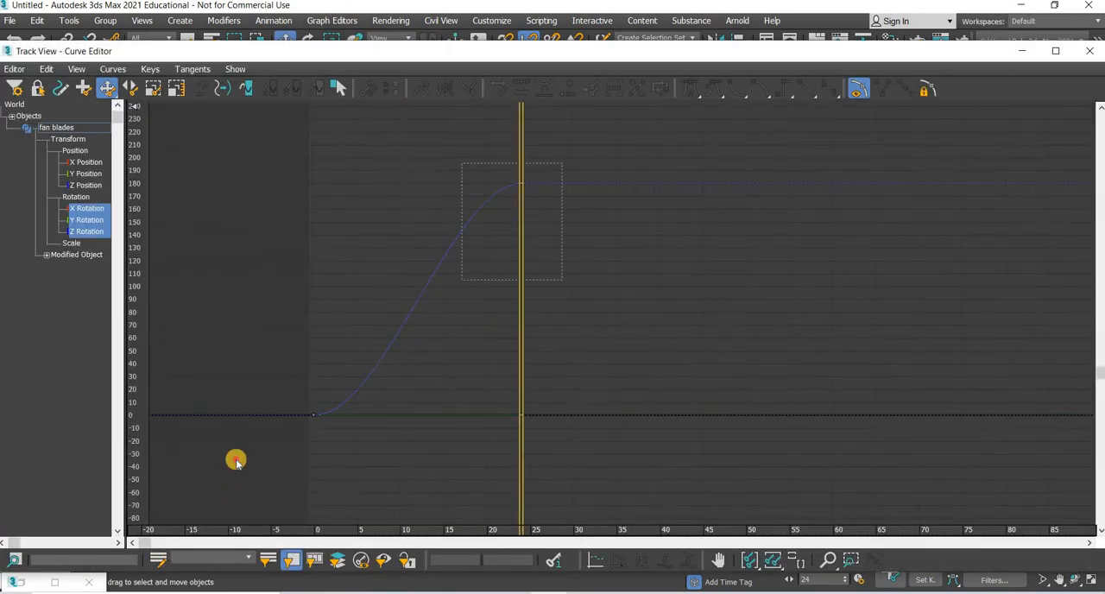
drag(236, 460, 563, 147)
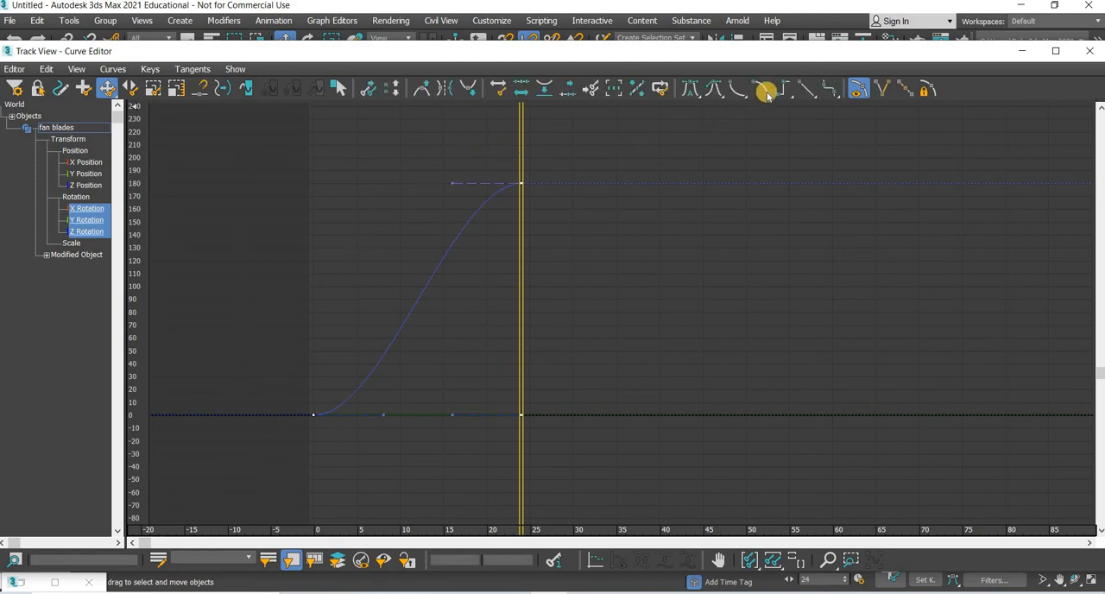
click(806, 88)
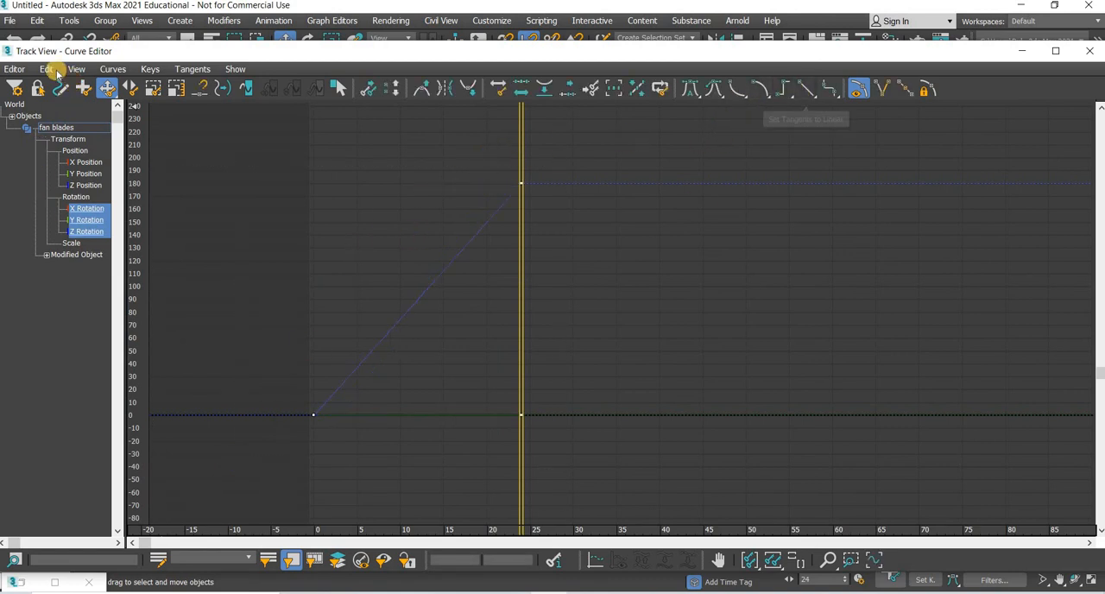
Step: Set the fan blades' rotation out-of-range type to Relative Repeat before and after the keys, and close the Curve Editor
click(47, 69)
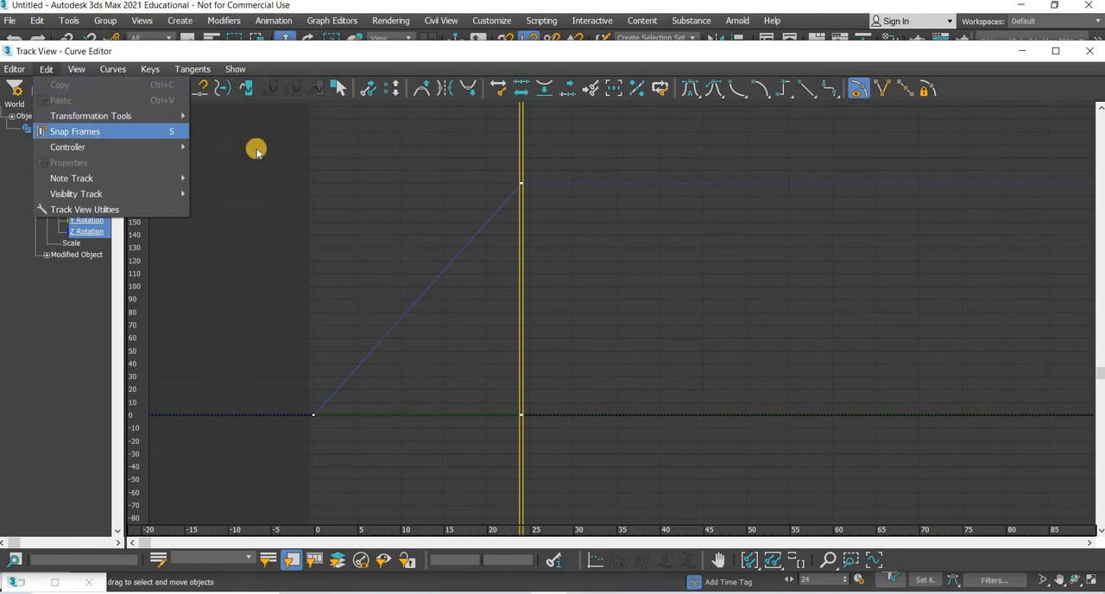
mouse_move(79, 145)
click(256, 272)
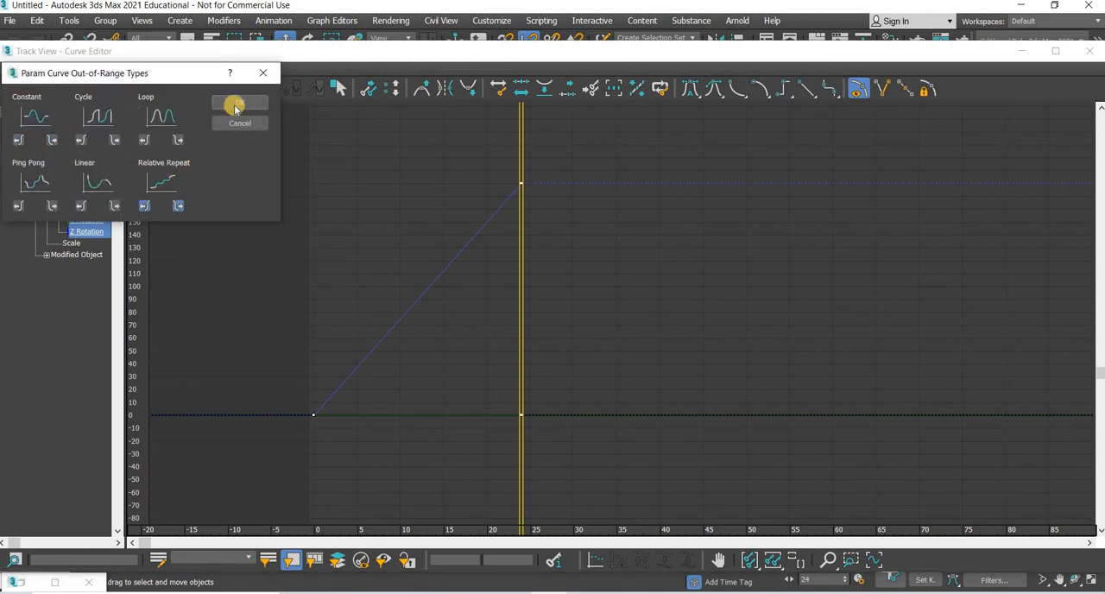
click(237, 103)
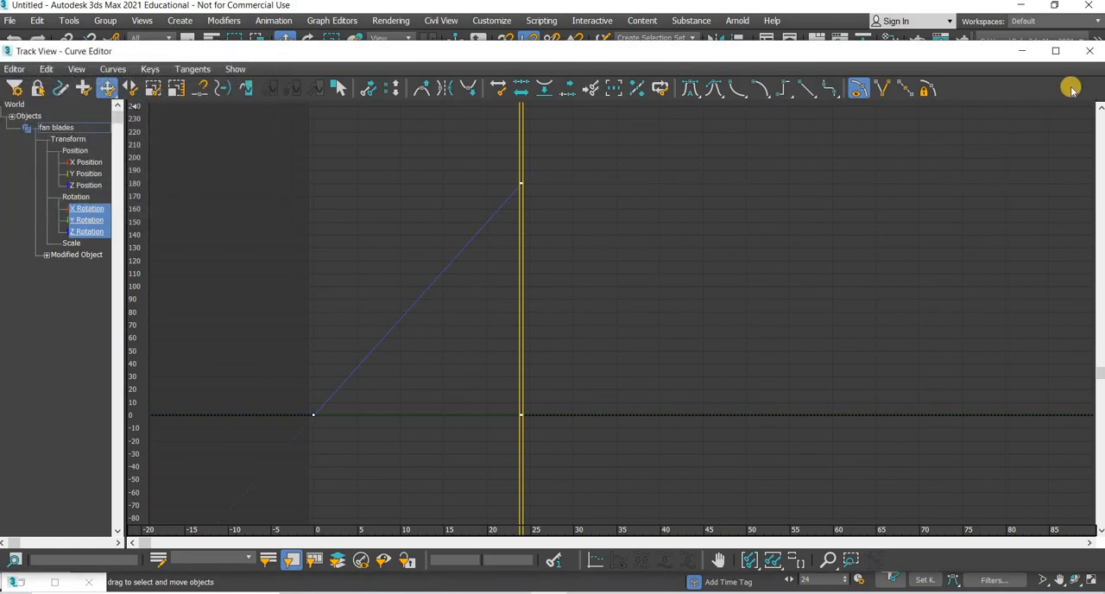
click(1089, 51)
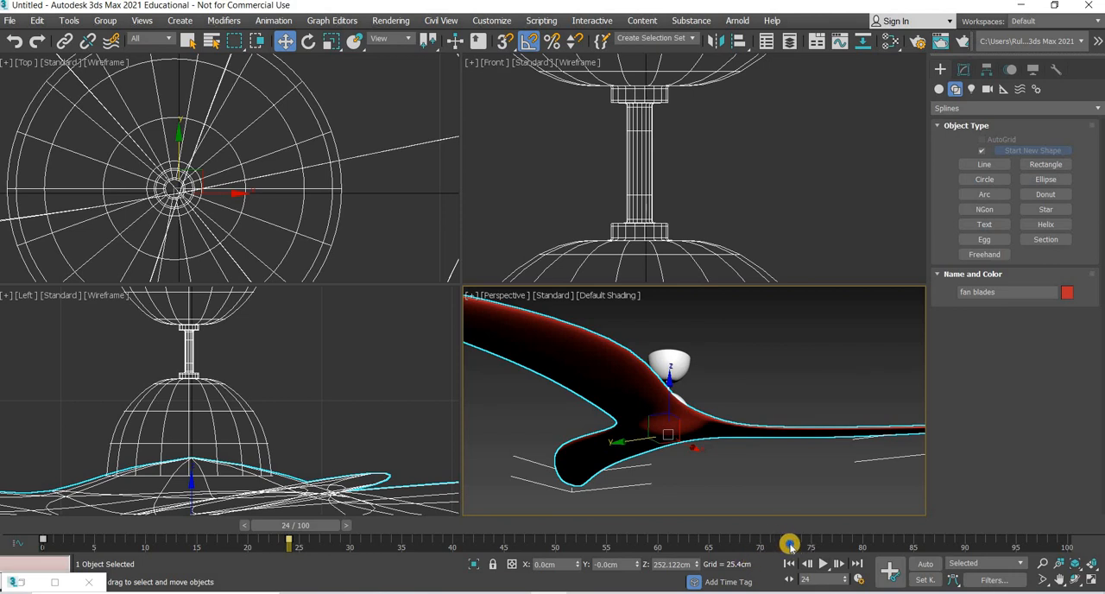
Step: Extend the timeline's end to frame 247 and preview the spinning blades in the maximized perspective view
ctrl+alt+right_drag(834, 546, 36, 560)
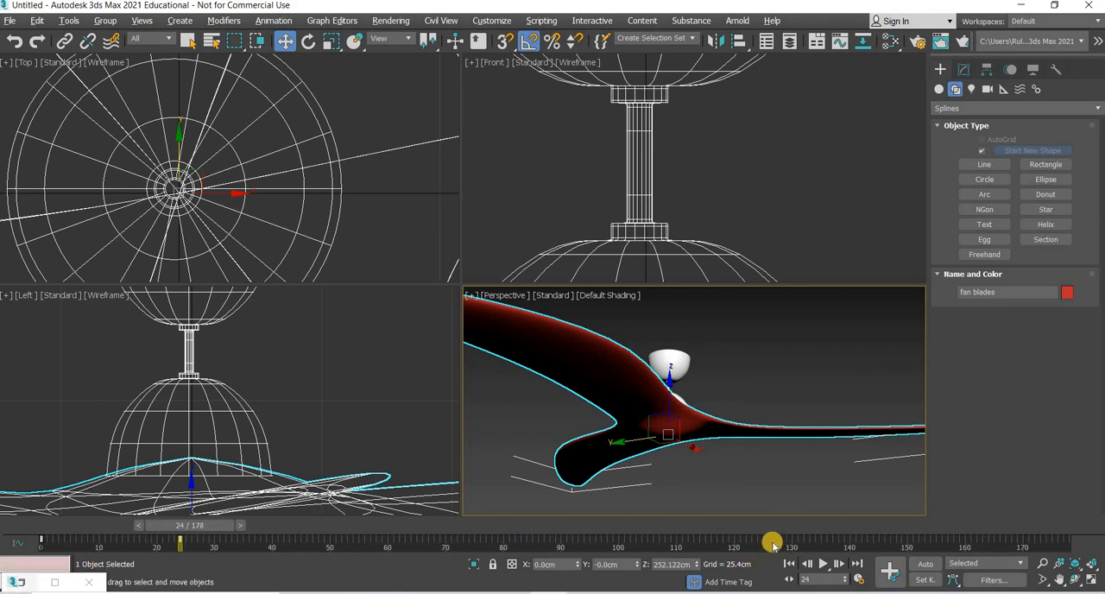
click(743, 471)
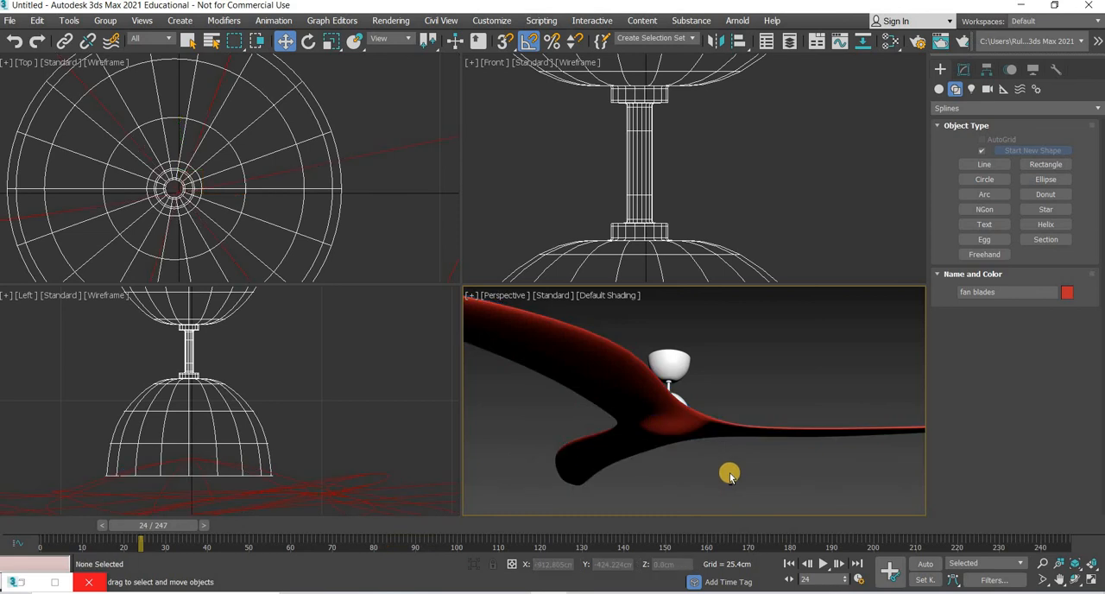
alt+middle_drag(724, 480, 740, 457)
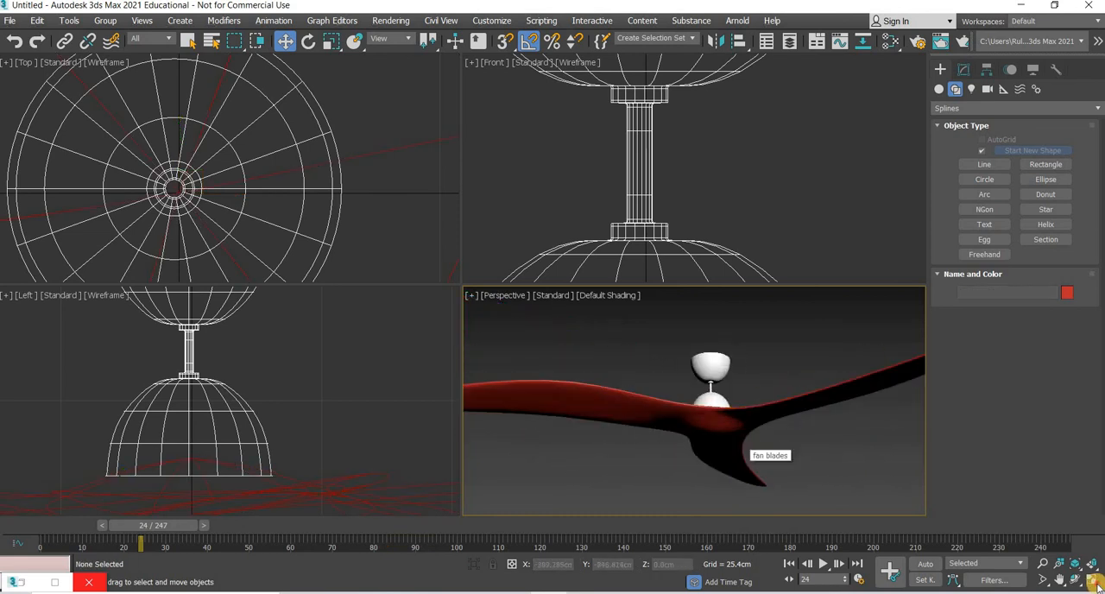
key(alt+w)
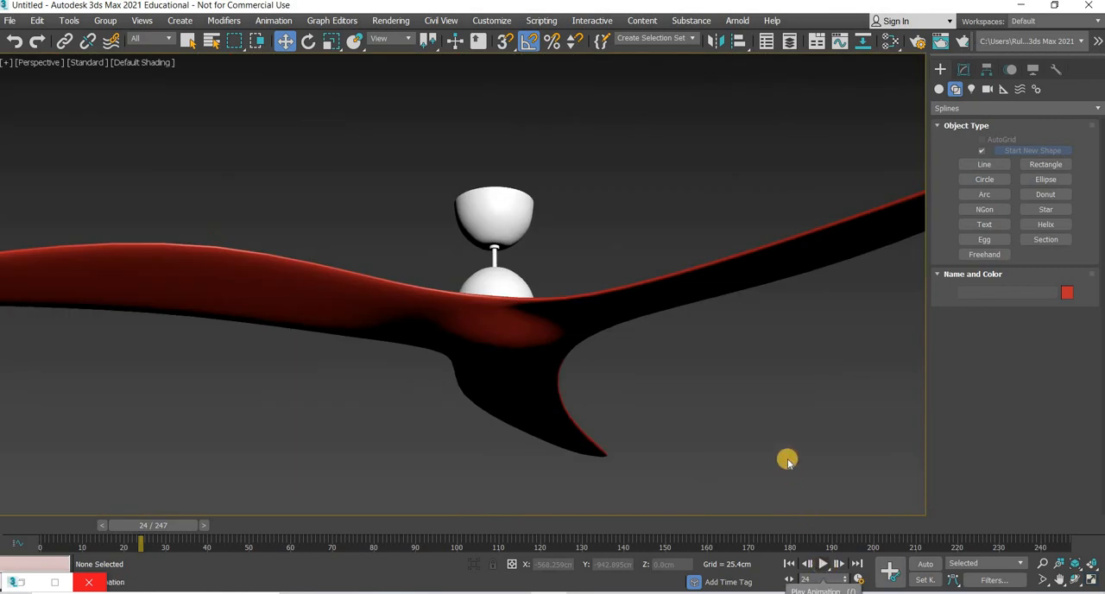
key(/)
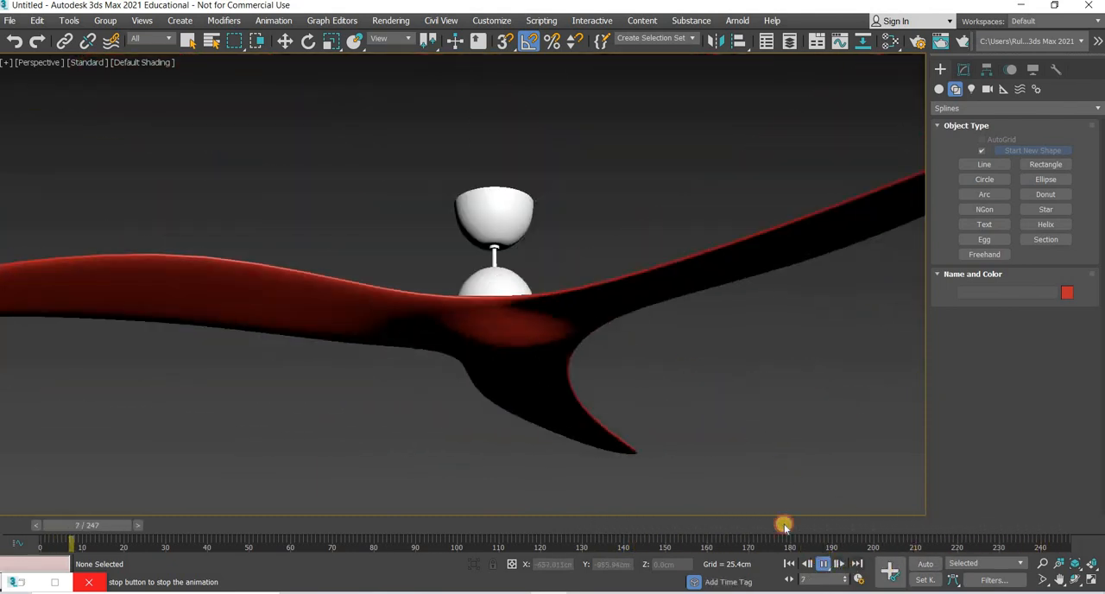
key(w)
alt+middle_drag(728, 494, 473, 480)
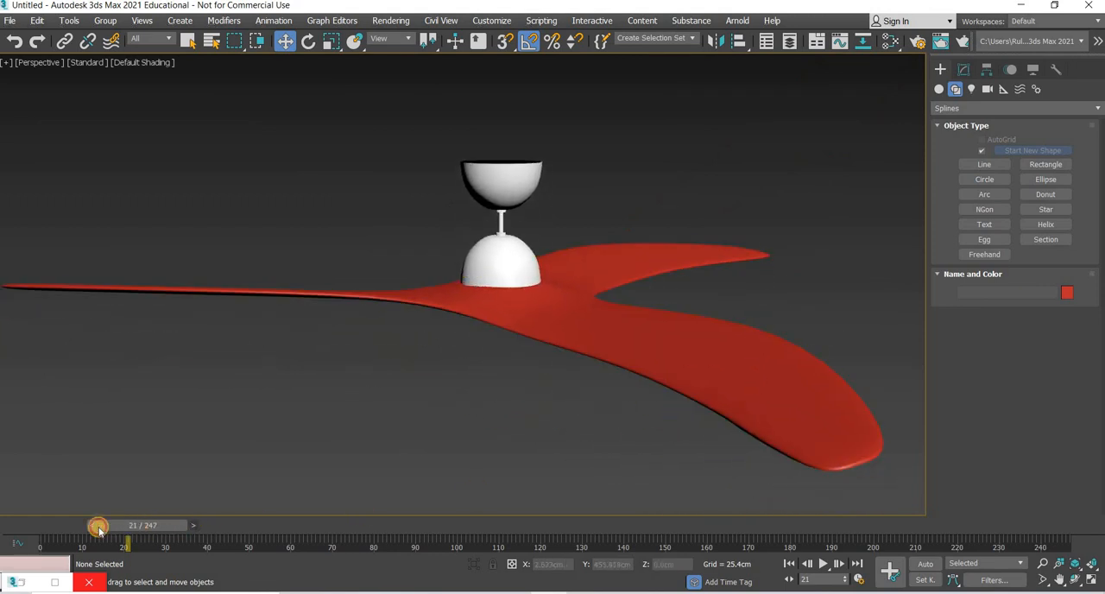
drag(114, 525, 53, 525)
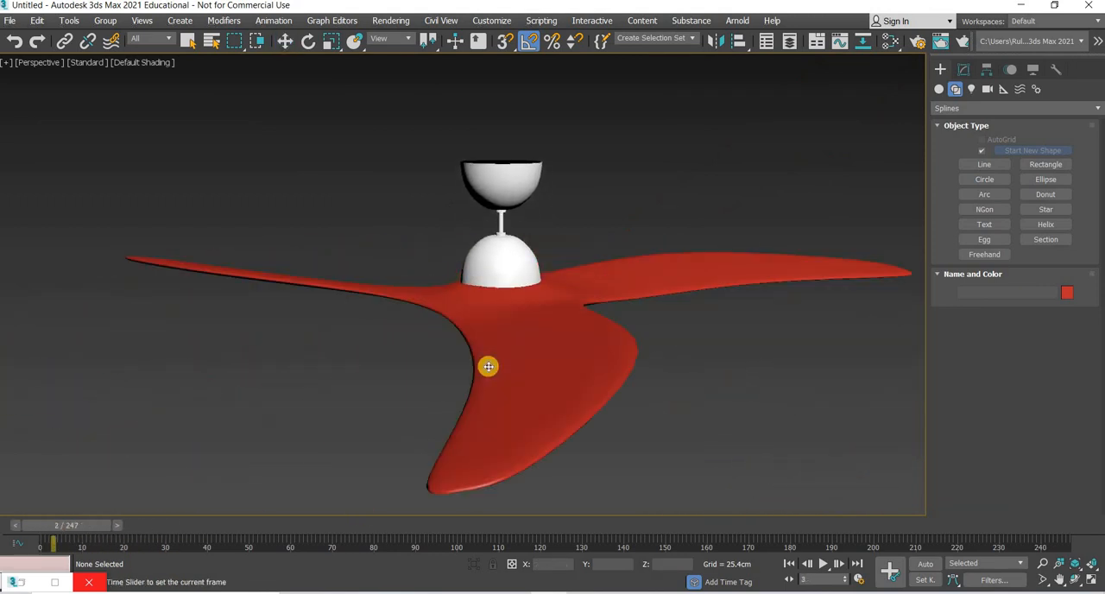
Step: Select the fan blades and shorten the timeline to end at frame 59
click(489, 366)
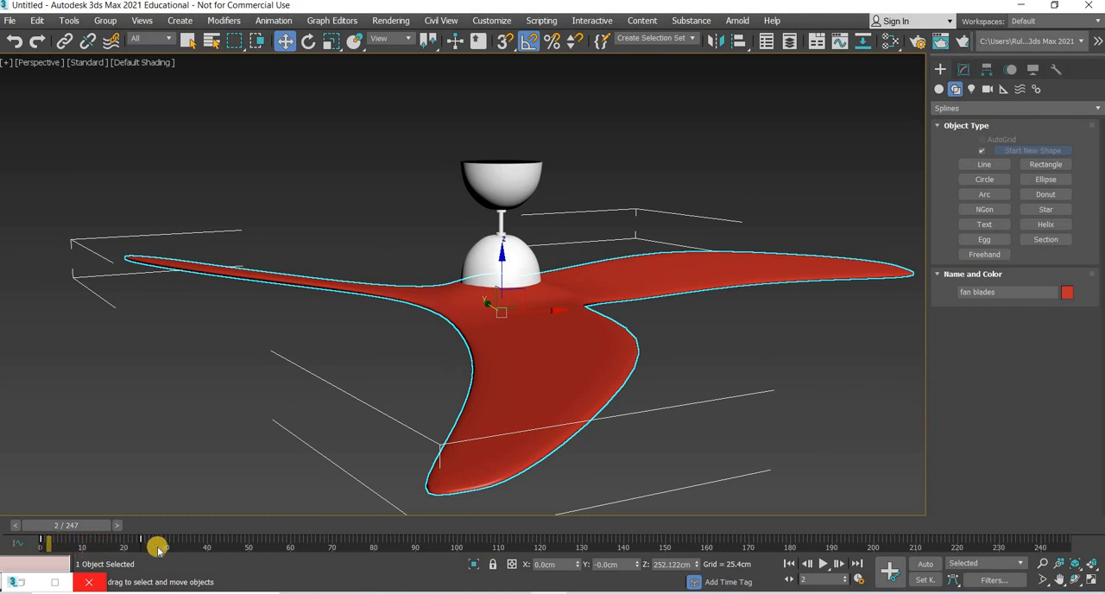
ctrl+alt+right_drag(381, 544, 922, 546)
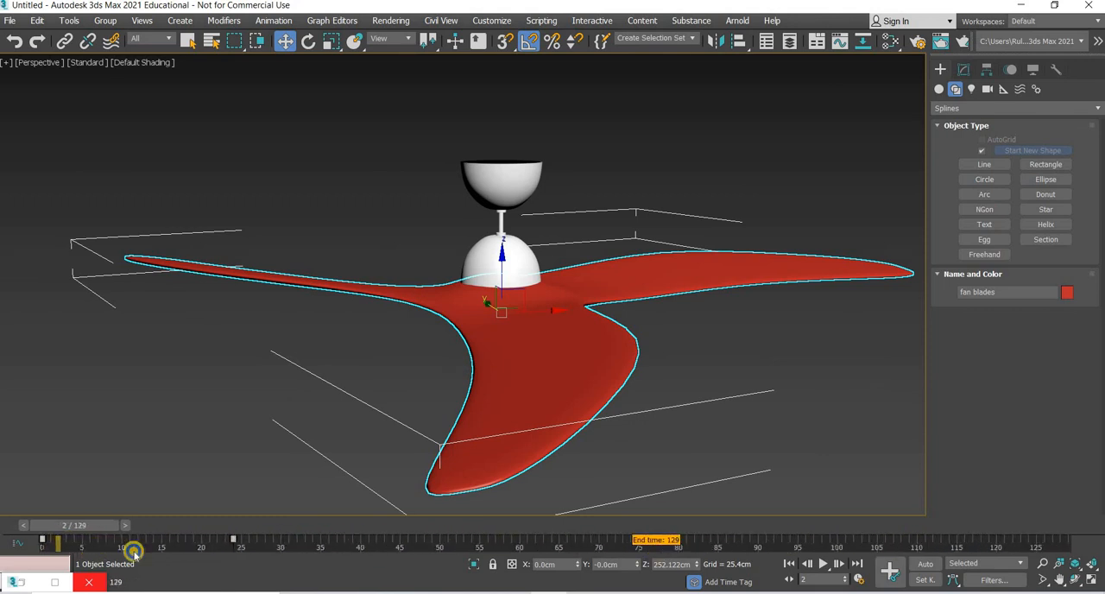
drag(42, 545, 259, 549)
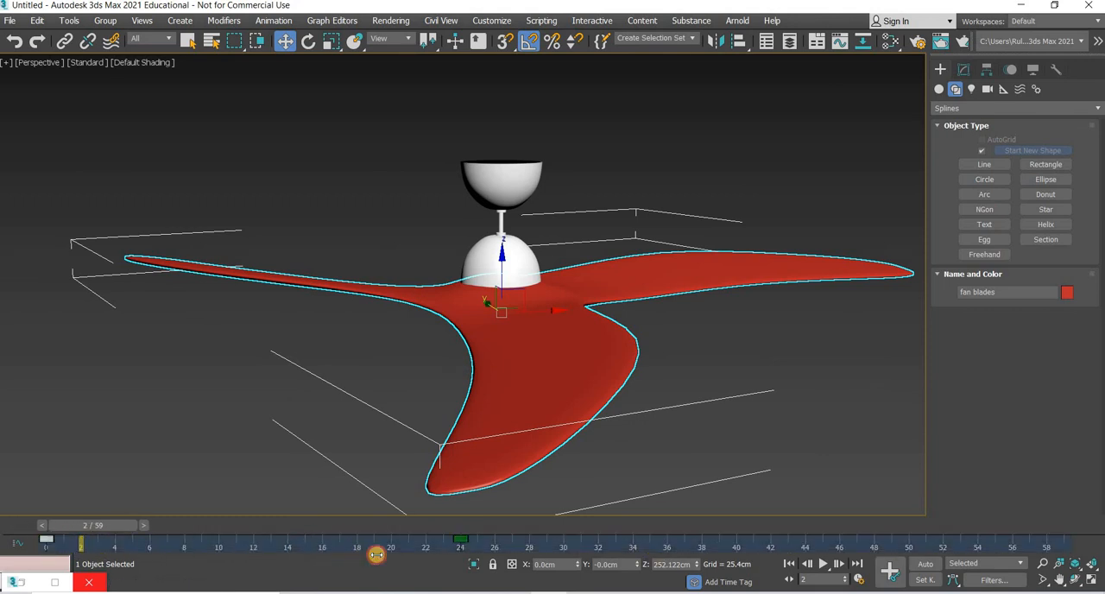
Step: Try moving the fan blades' first rotation key to frame 20 and restore the keys to frames 0 and 24
drag(377, 554, 462, 542)
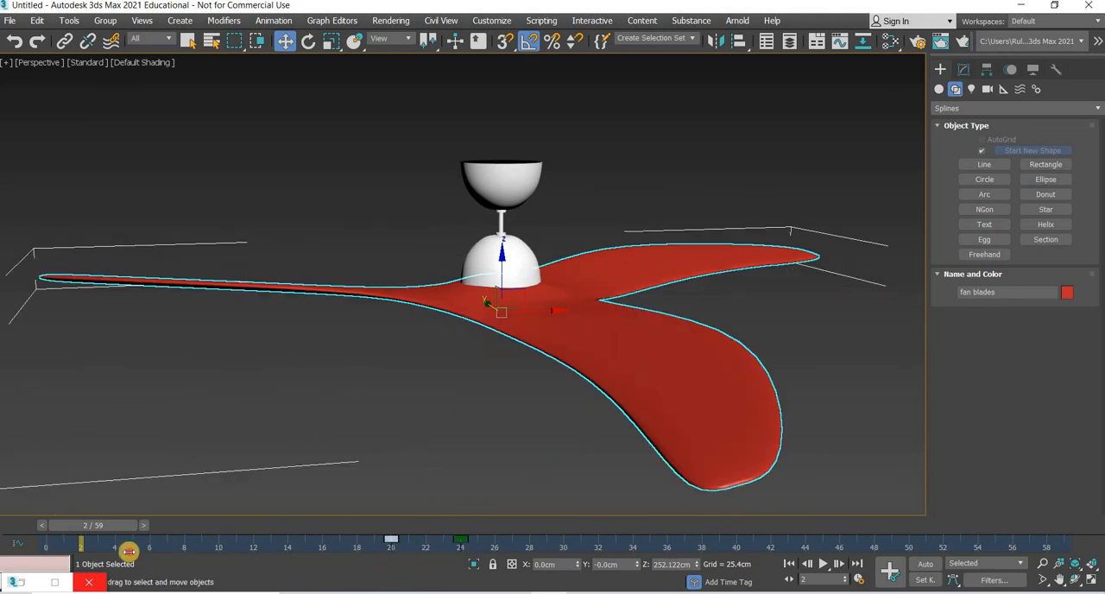
drag(130, 551, 47, 568)
drag(389, 548, 462, 554)
Step: Play the blade animation from frame 0, stop it, inspect the fan from several angles and deselect the blades
drag(113, 527, 20, 526)
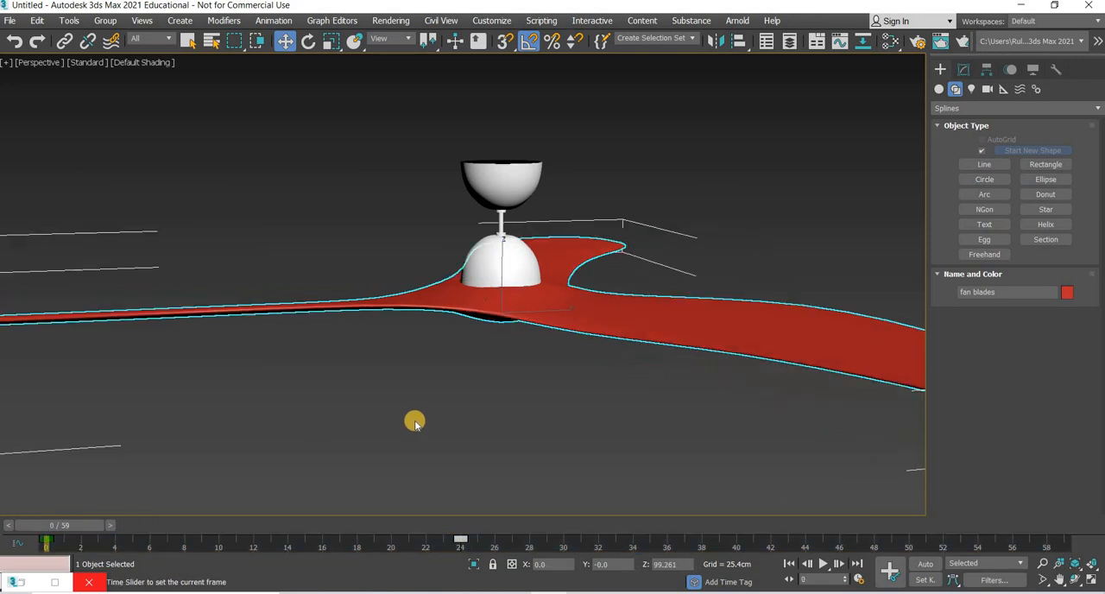
scroll(414, 454, down, 6)
scroll(413, 455, up, 3)
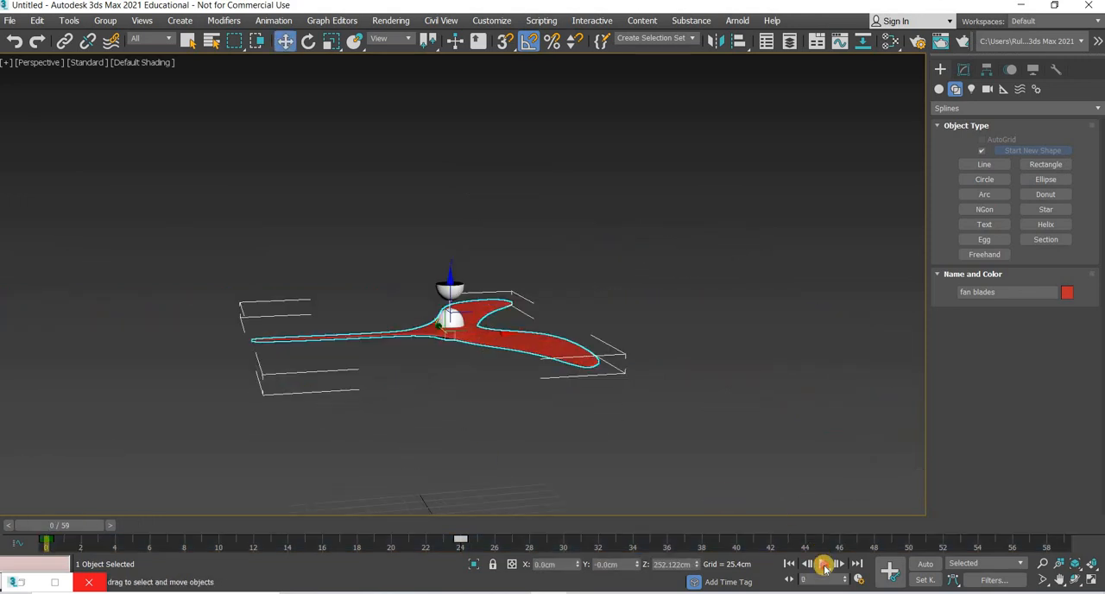
click(824, 564)
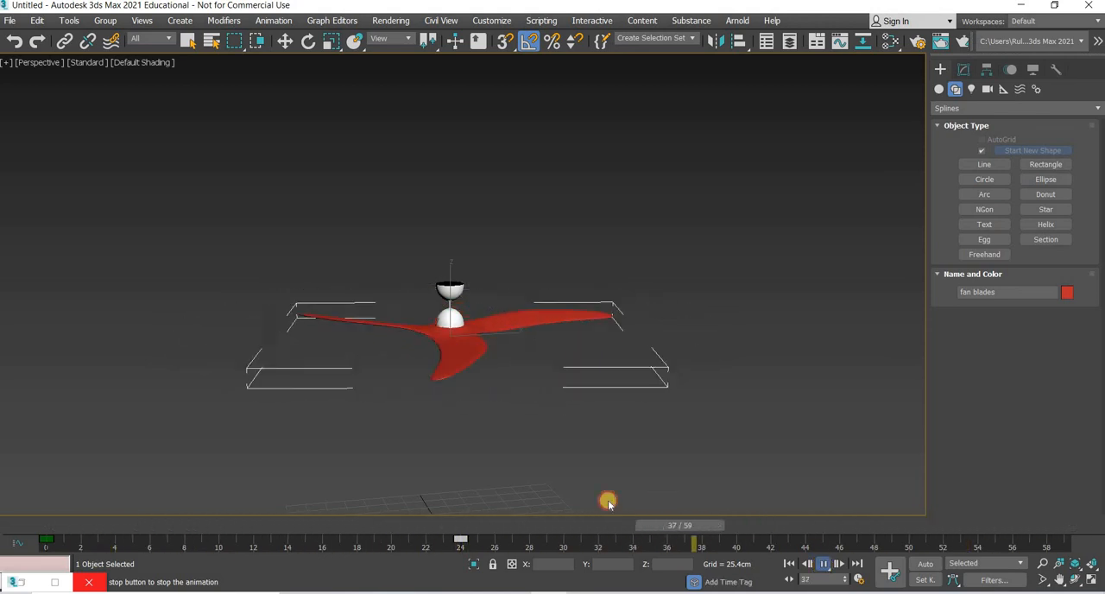
key(w)
key(Escape)
alt+middle_drag(490, 465, 474, 420)
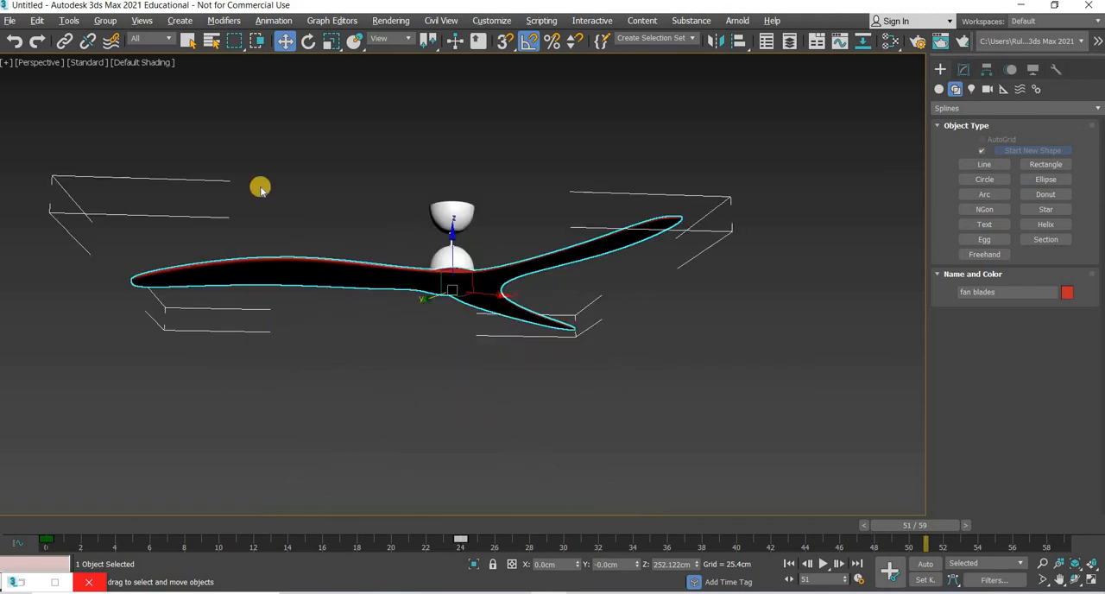
alt+middle_drag(260, 188, 308, 132)
click(319, 138)
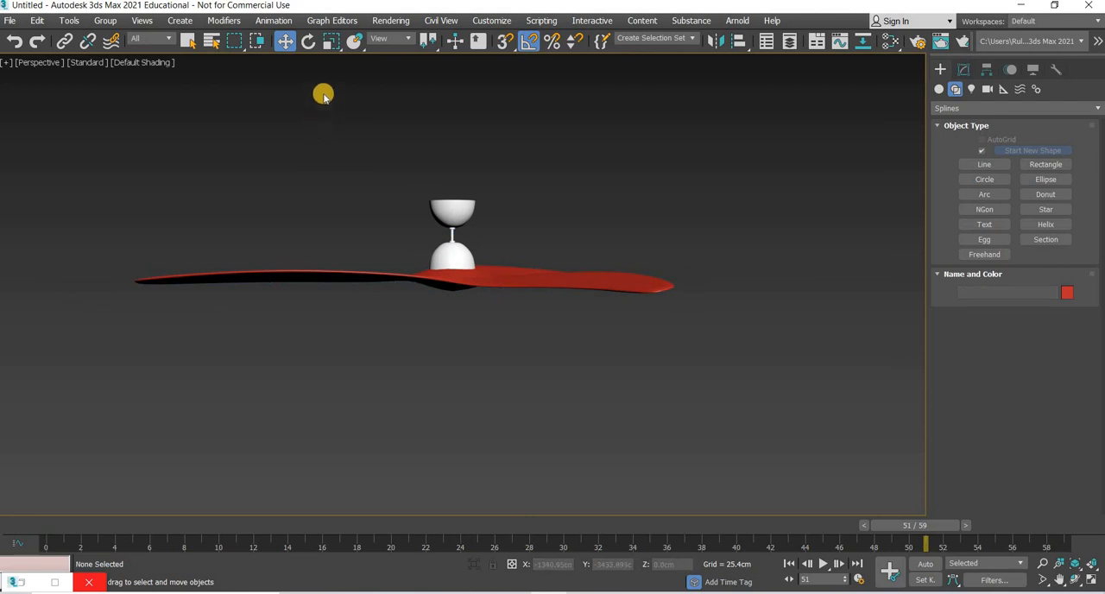